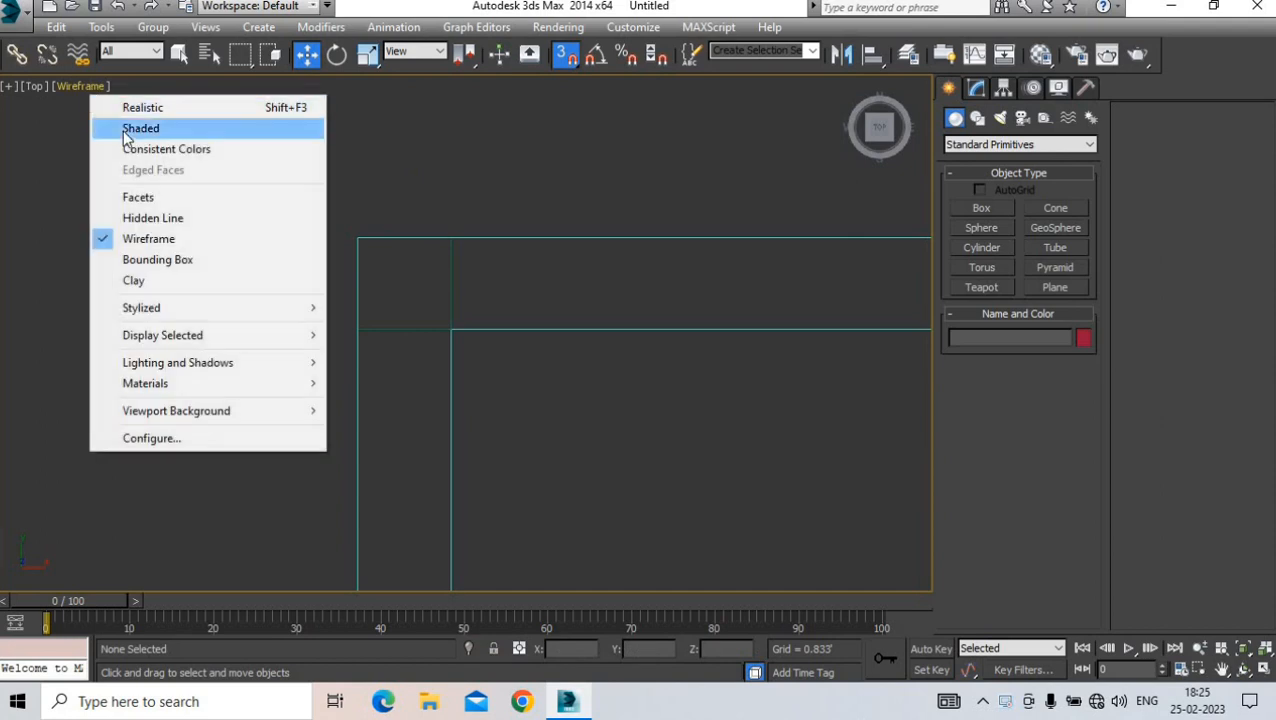
# - Show the top view shaded and convert the small plane at the bedroom's wall corner to an editable poly
pyautogui.click(50, 129)
pyautogui.moveTo(398, 259); pyautogui.dragTo(405, 226, button='middle')
pyautogui.rightClick(405, 226)
pyautogui.click(501, 410)
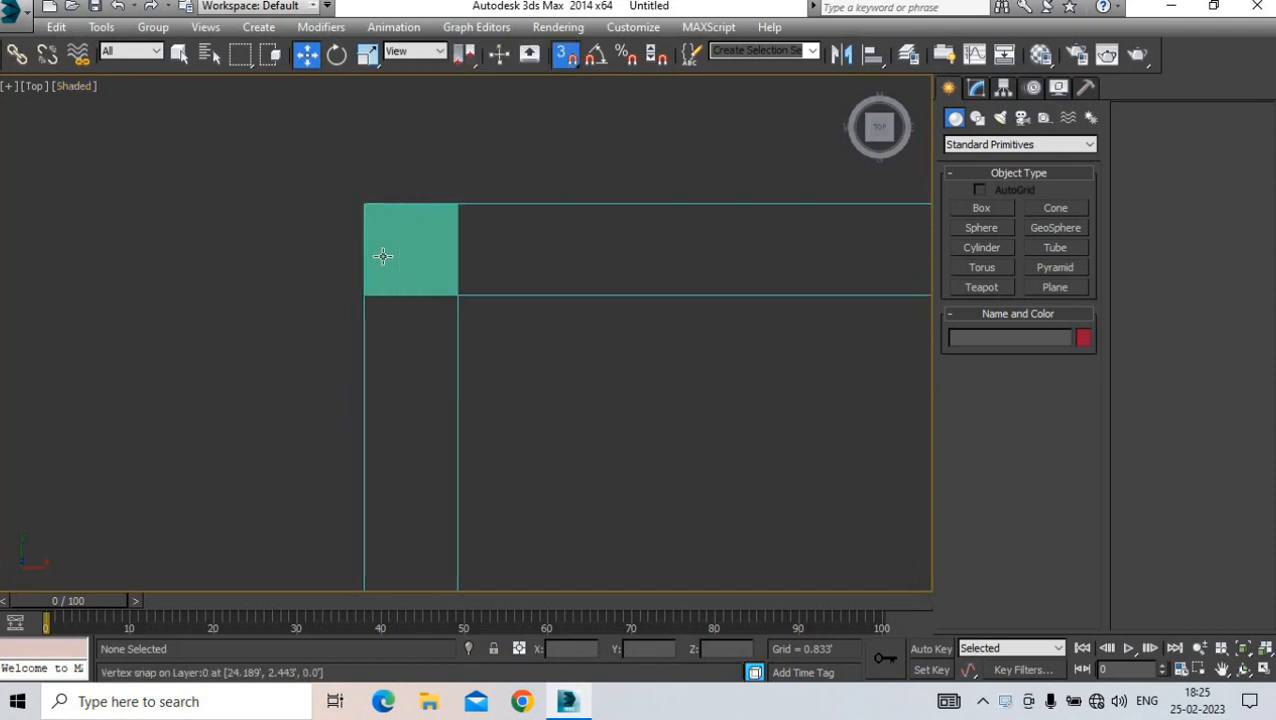
pyautogui.rightClick(392, 308)
pyautogui.moveTo(456, 413)
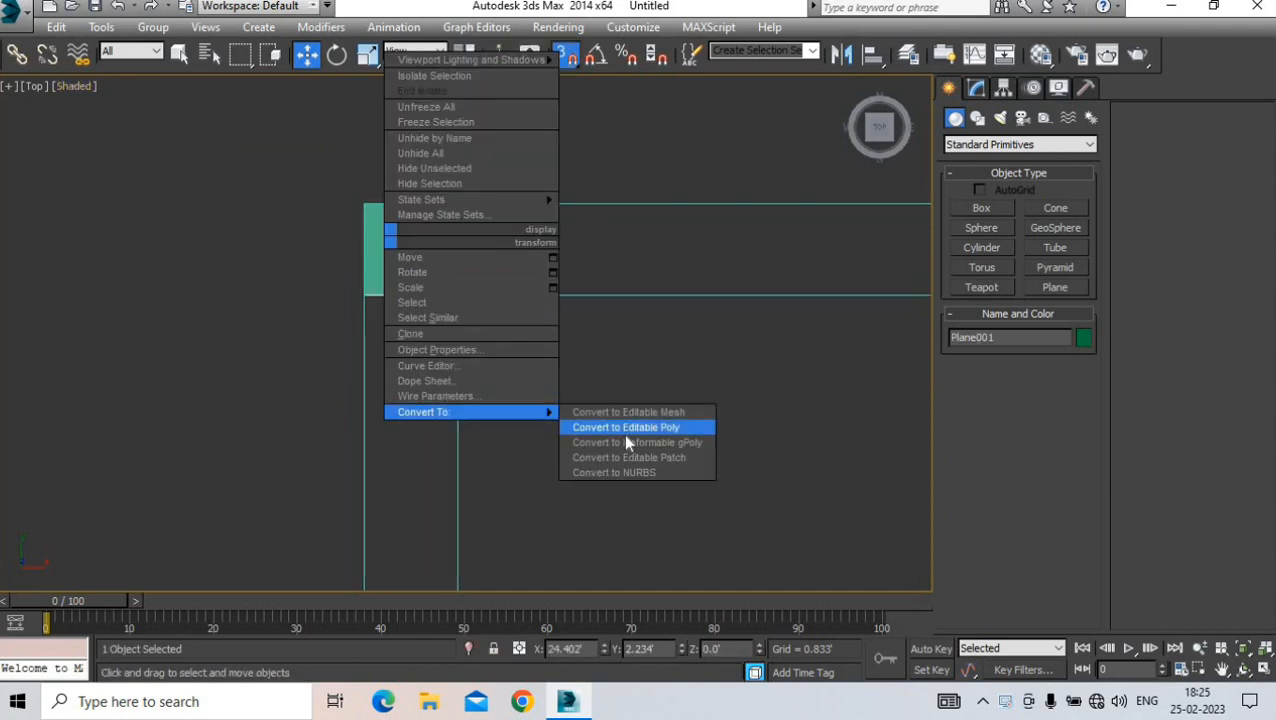
pyautogui.click(625, 432)
# - Extend the plane's lower edge down along the bedroom wall to the door jamb, snapping to the floor plan
pyautogui.click(991, 354)
pyautogui.click(411, 296)
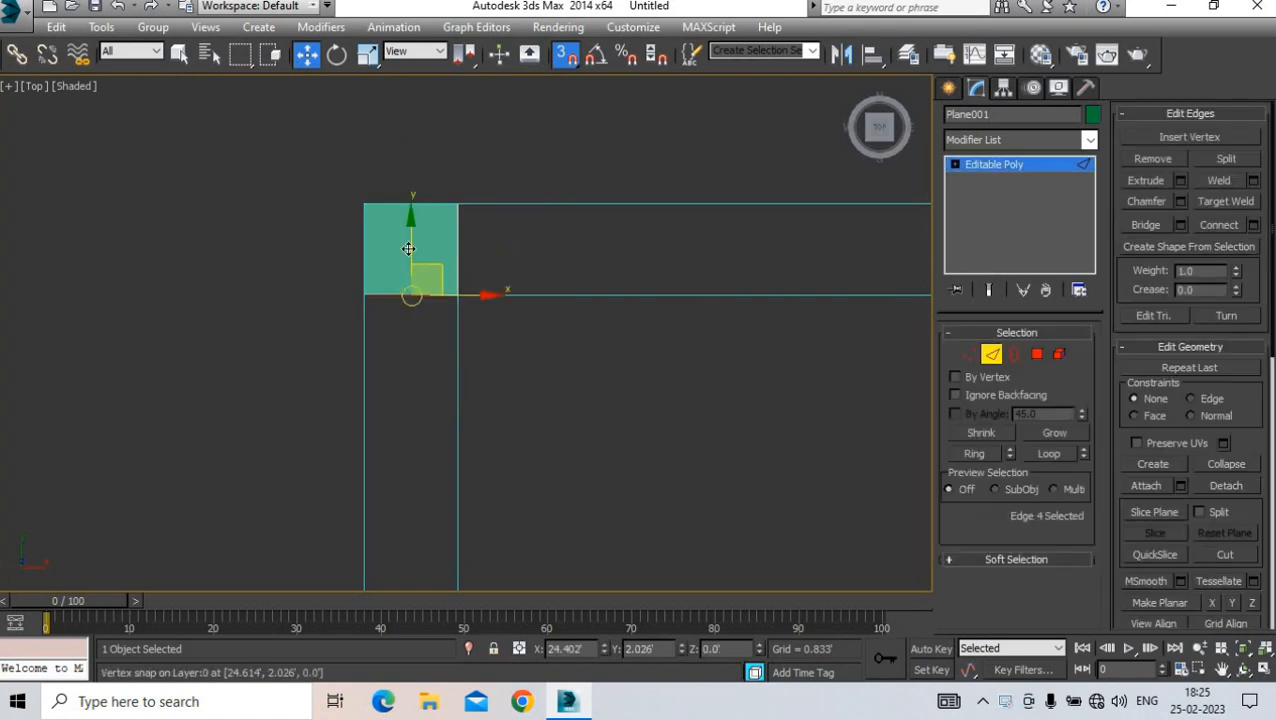
pyautogui.scroll(-6, 409, 239)
pyautogui.moveTo(409, 205); pyautogui.dragTo(438, 563)
pyautogui.moveTo(411, 198); pyautogui.dragTo(395, 190, button='middle')
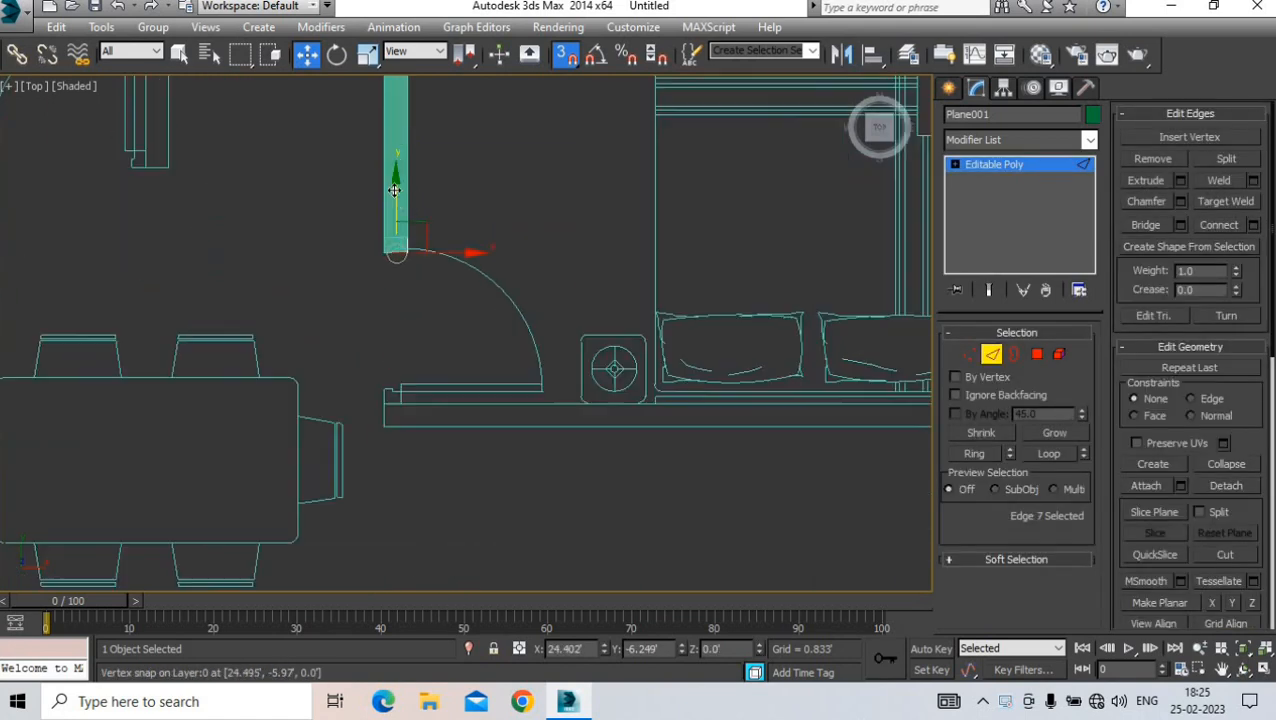
# - Continue the wall strip past the door to the corner and extend it along the headboard wall to the outer corner
pyautogui.scroll(3, 400, 392)
pyautogui.moveTo(403, 400); pyautogui.dragTo(847, 440)
pyautogui.scroll(-3, 307, 449)
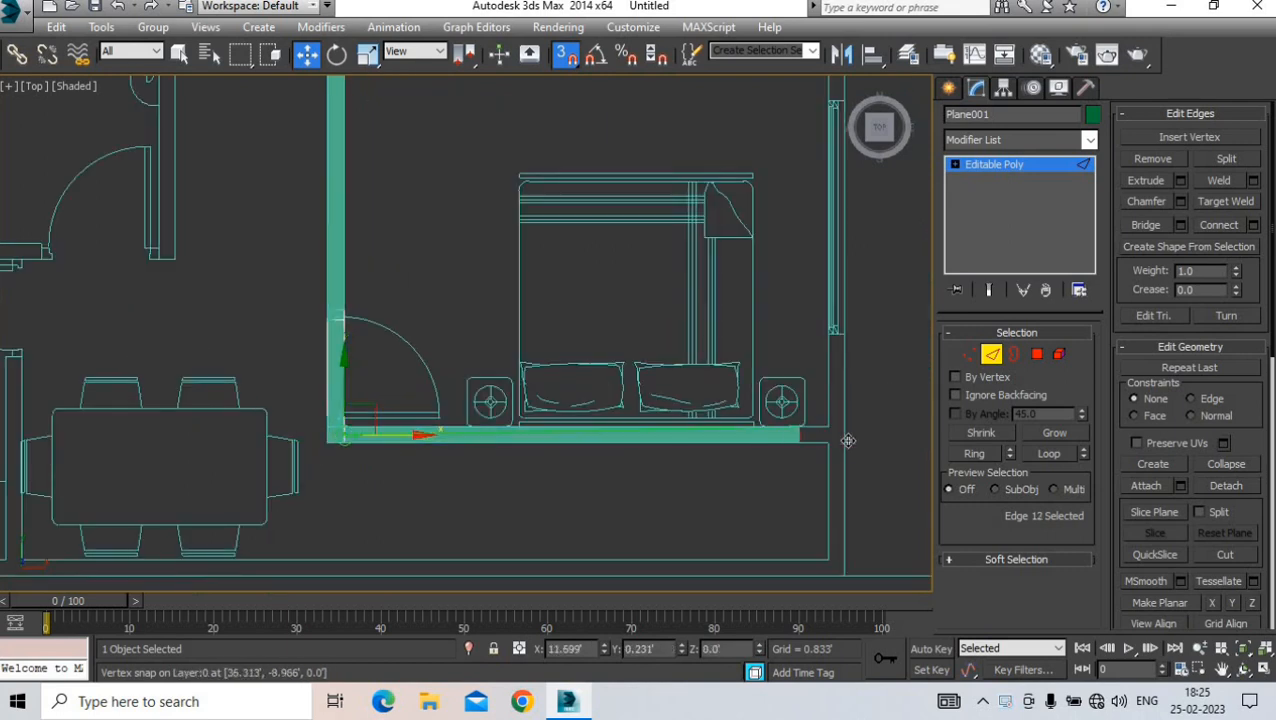
pyautogui.moveTo(826, 434); pyautogui.dragTo(594, 433, button='middle')
pyautogui.scroll(3, 600, 425)
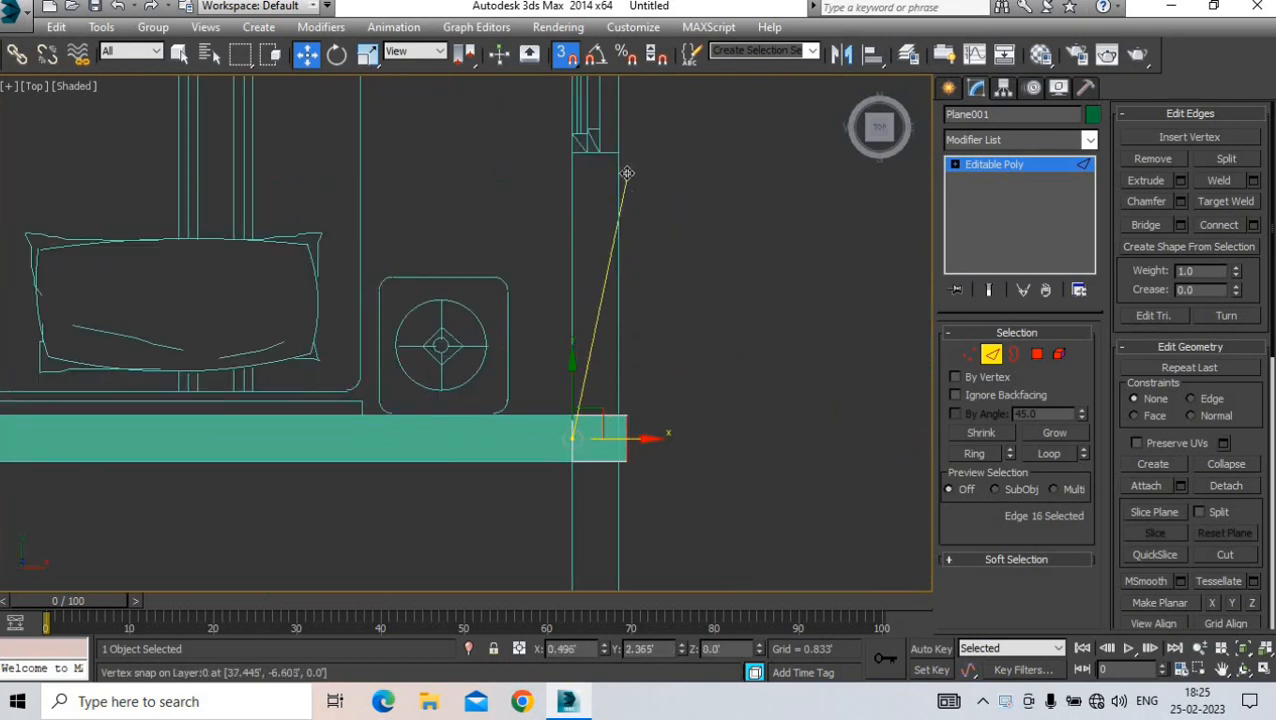
# - Extend the wall strip from the outer corner up the window wall to the far end of the window
pyautogui.keyDown('shift'); pyautogui.moveTo(594, 175); pyautogui.dragTo(610, 132); pyautogui.keyUp('shift')
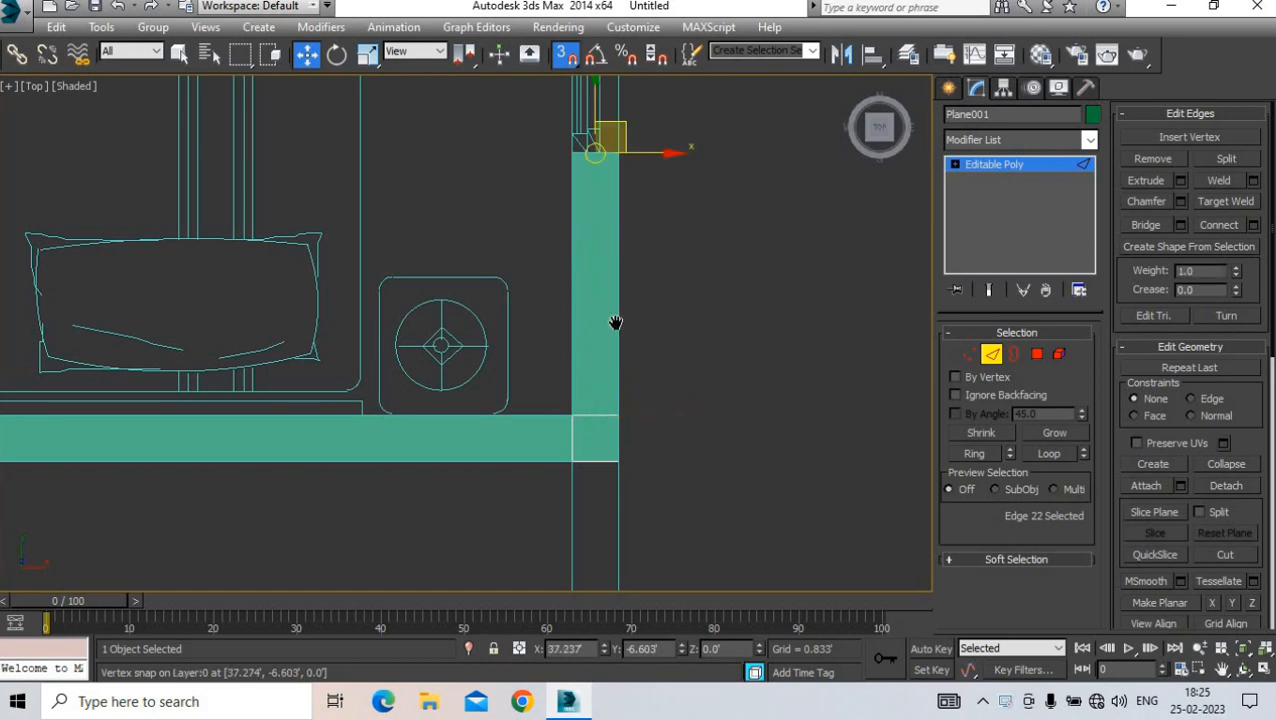
pyautogui.scroll(-3, 631, 418)
pyautogui.keyDown('shift'); pyautogui.moveTo(624, 207); pyautogui.dragTo(629, 115); pyautogui.keyUp('shift')
pyautogui.moveTo(629, 115); pyautogui.dragTo(638, 449, button='middle')
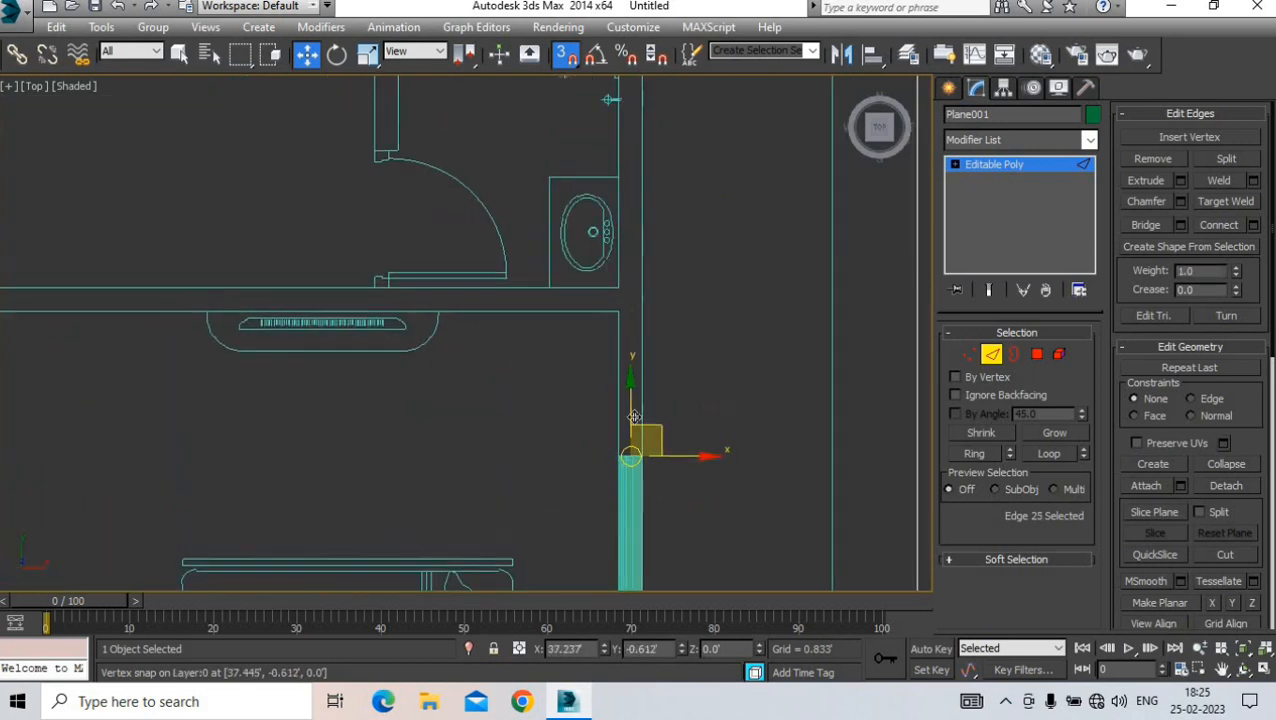
# - Extend the strip to the bathroom-side corner and along the TV wall back to the starting corner, closing the wall outline
pyautogui.keyDown('shift'); pyautogui.moveTo(608, 319); pyautogui.dragTo(620, 317); pyautogui.keyUp('shift')
pyautogui.scroll(3, 632, 296)
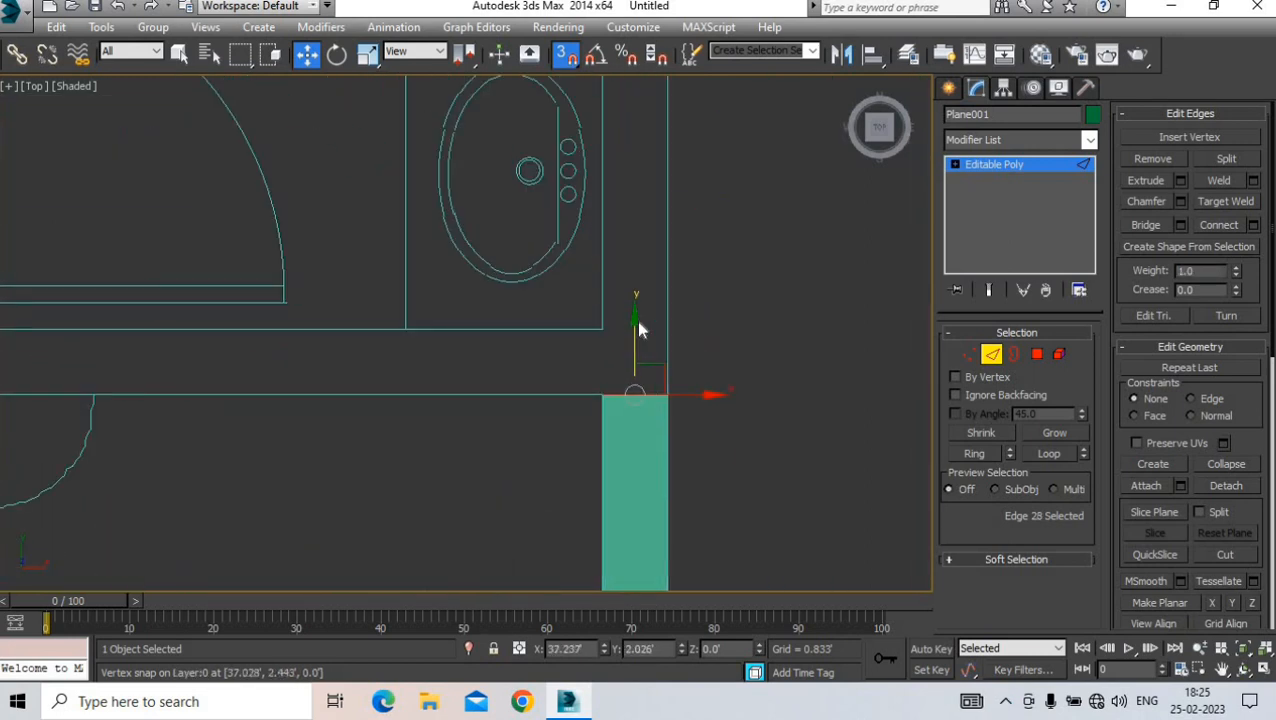
pyautogui.scroll(-5, 603, 361)
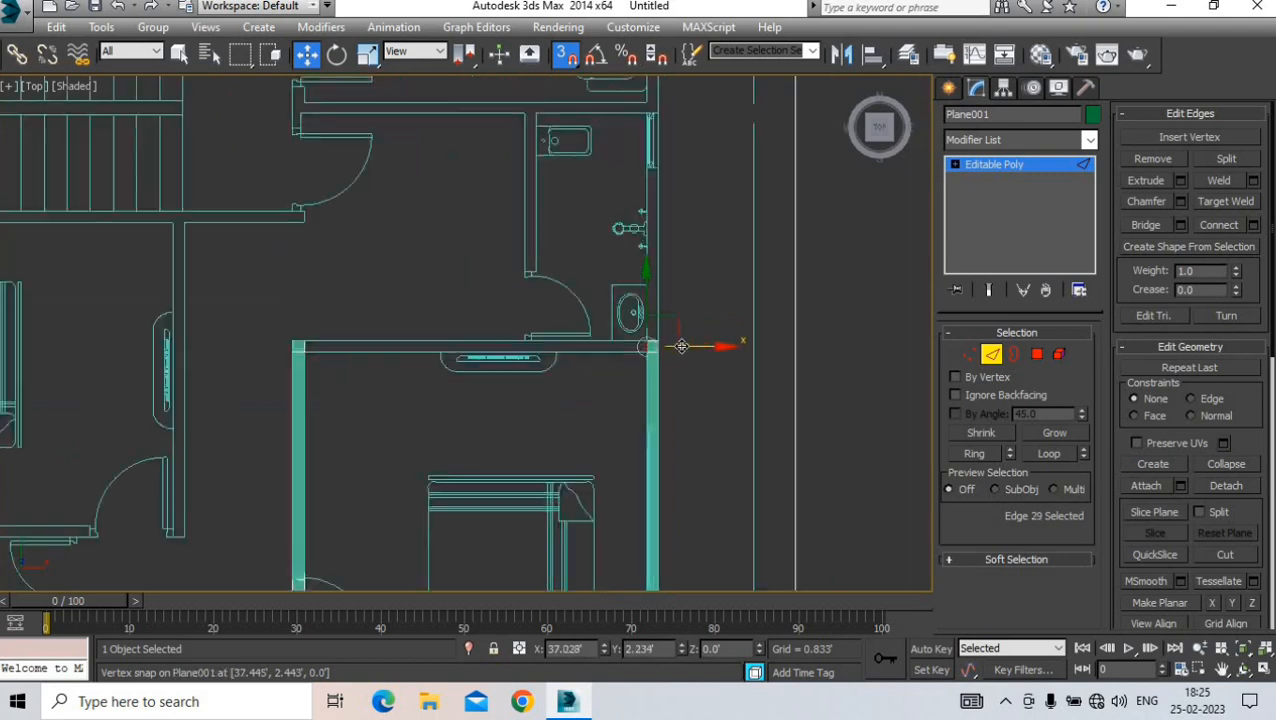
pyautogui.scroll(-3, 316, 343)
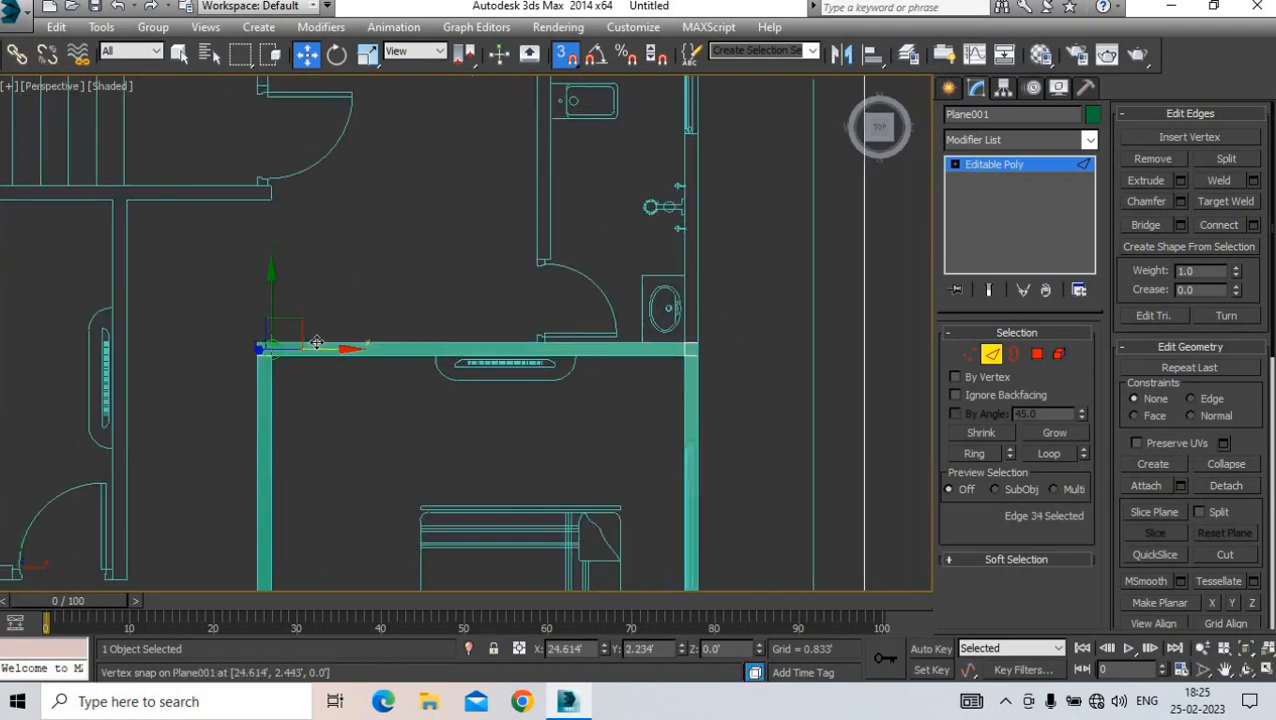
# - Select all polygons of the wall outline in the perspective view and extrude them 3'
pyautogui.keyDown('alt'); pyautogui.moveTo(492, 378); pyautogui.dragTo(455, 440, button='middle'); pyautogui.keyUp('alt')
pyautogui.scroll(3, 464, 444)
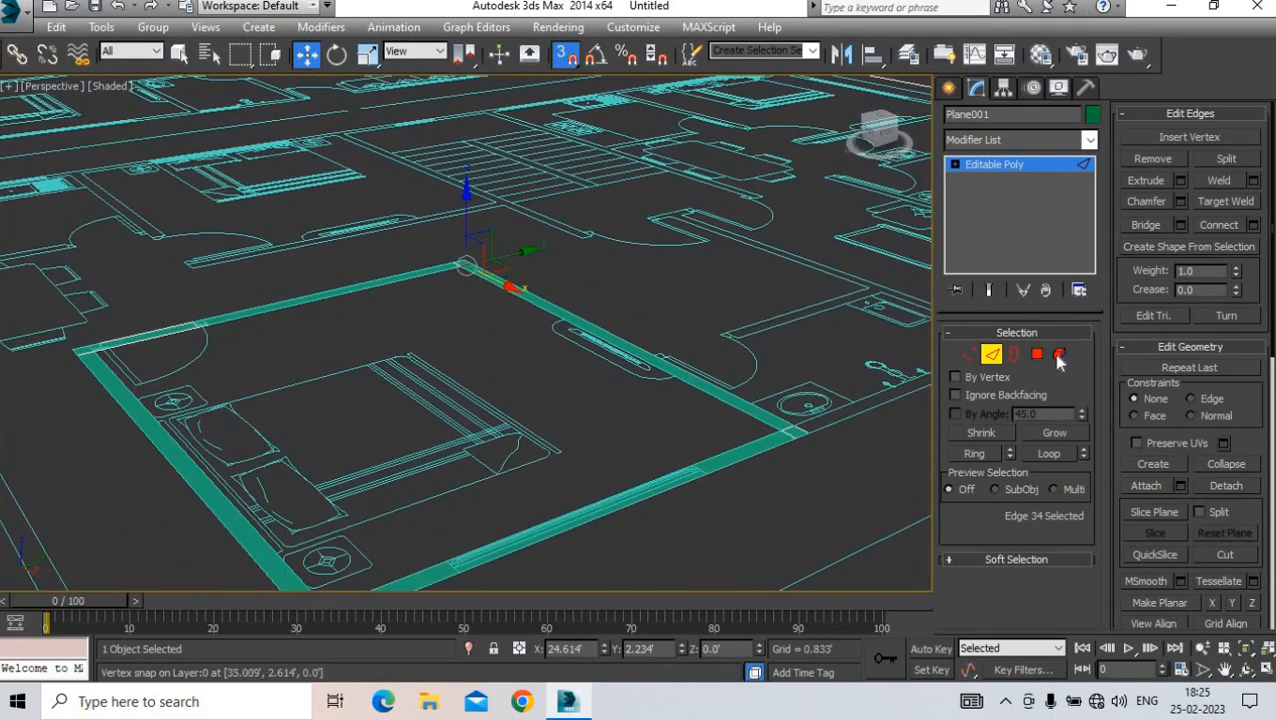
pyautogui.keyDown('ctrl'); pyautogui.click(1059, 356); pyautogui.keyUp('ctrl')
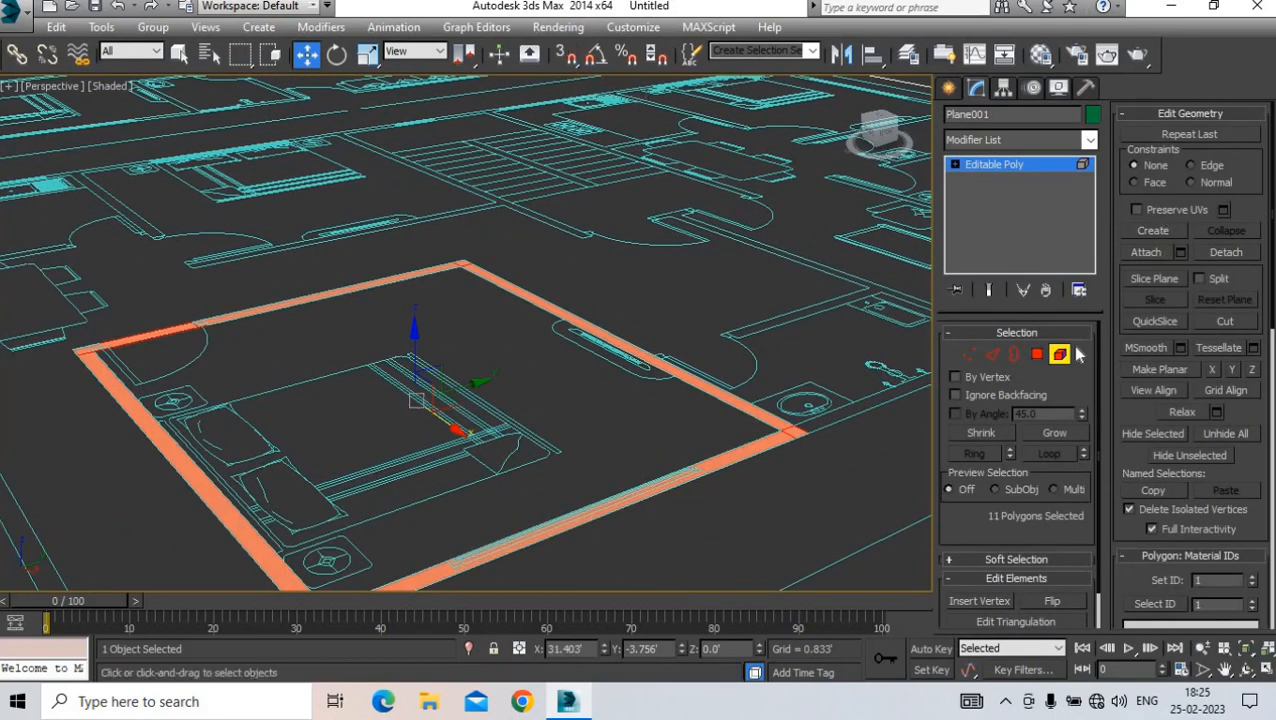
pyautogui.press('4')
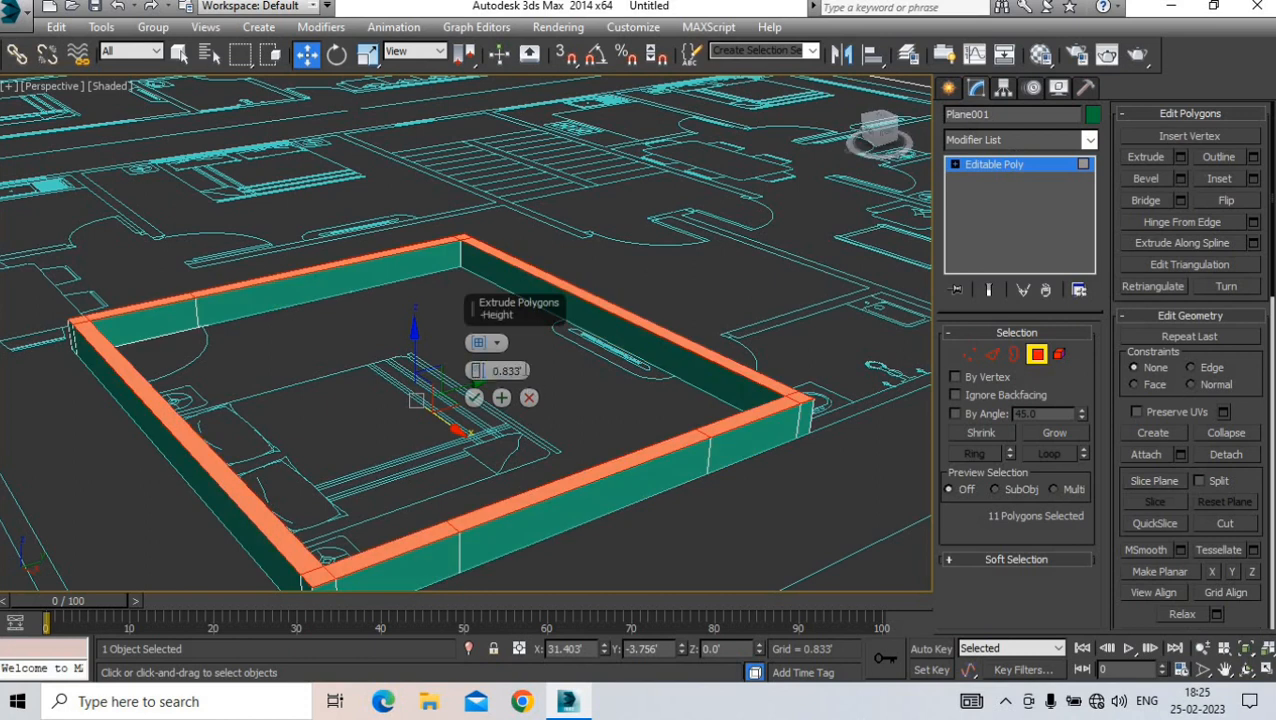
pyautogui.write('3.0')
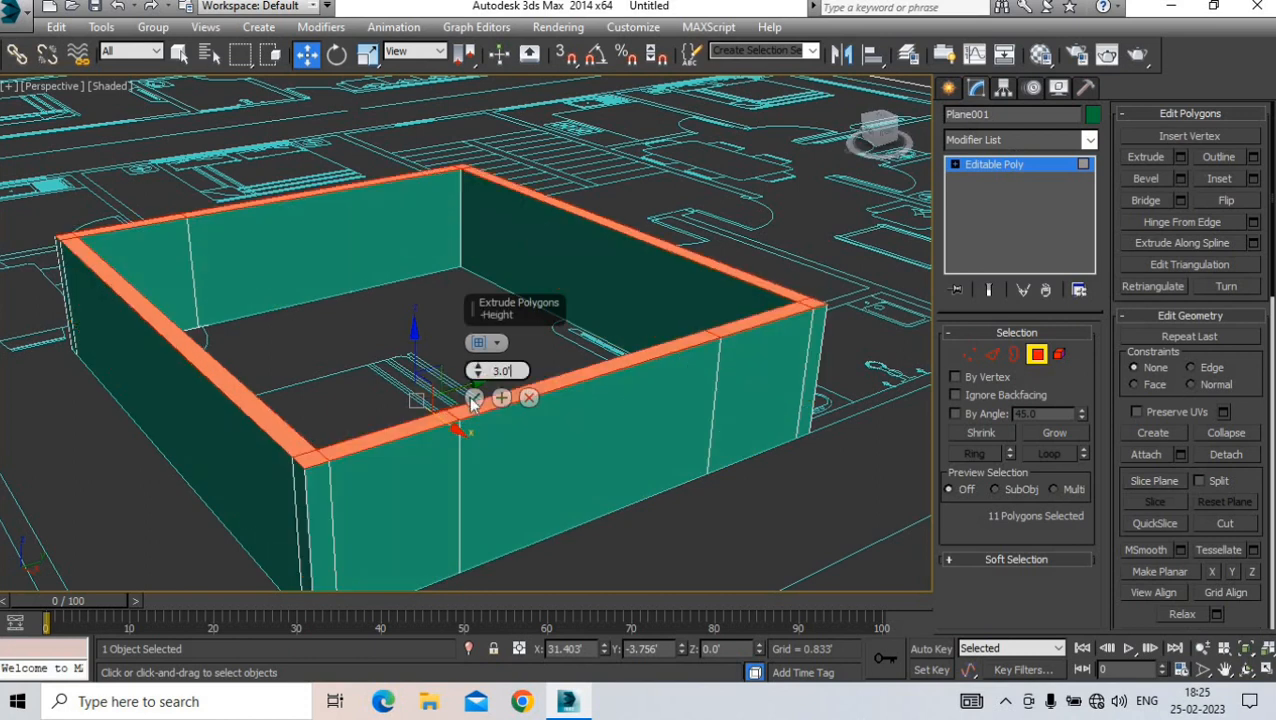
pyautogui.click(474, 398)
# - Extrude the wall tops by a further 5', and once more to bring the walls to a height of 10'
pyautogui.hotkey('shift', 'e')
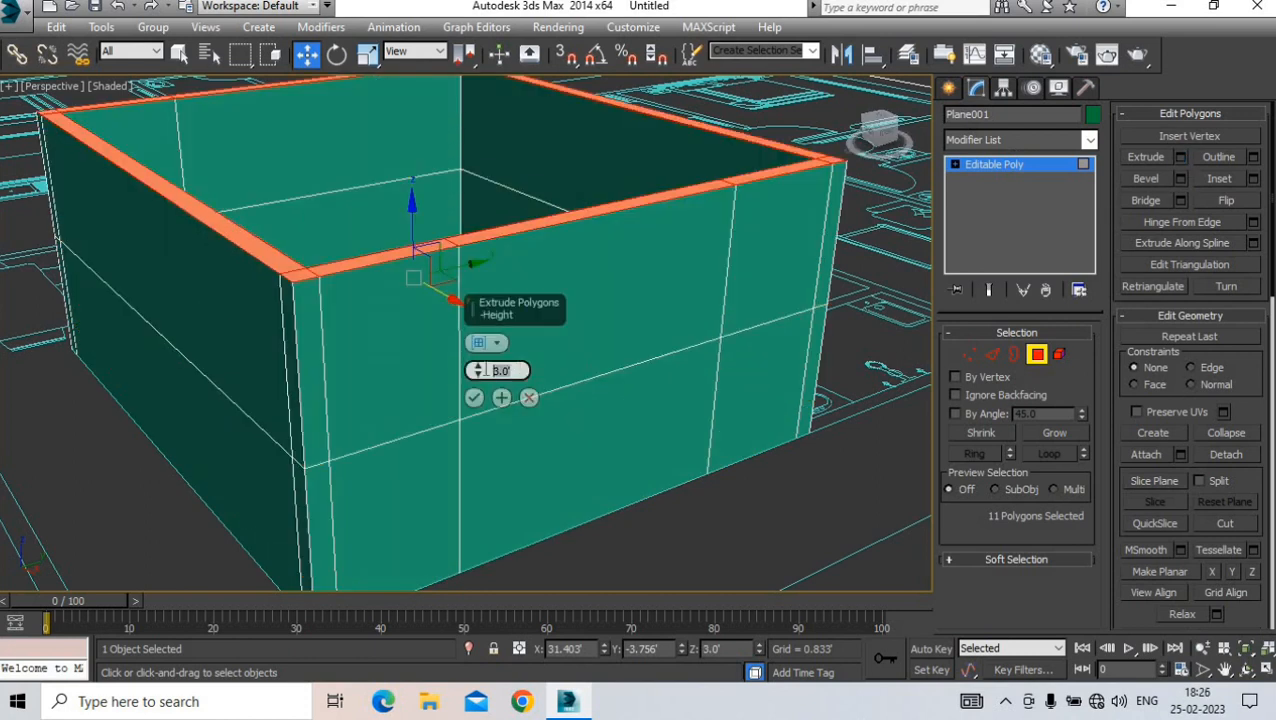
pyautogui.click(476, 398)
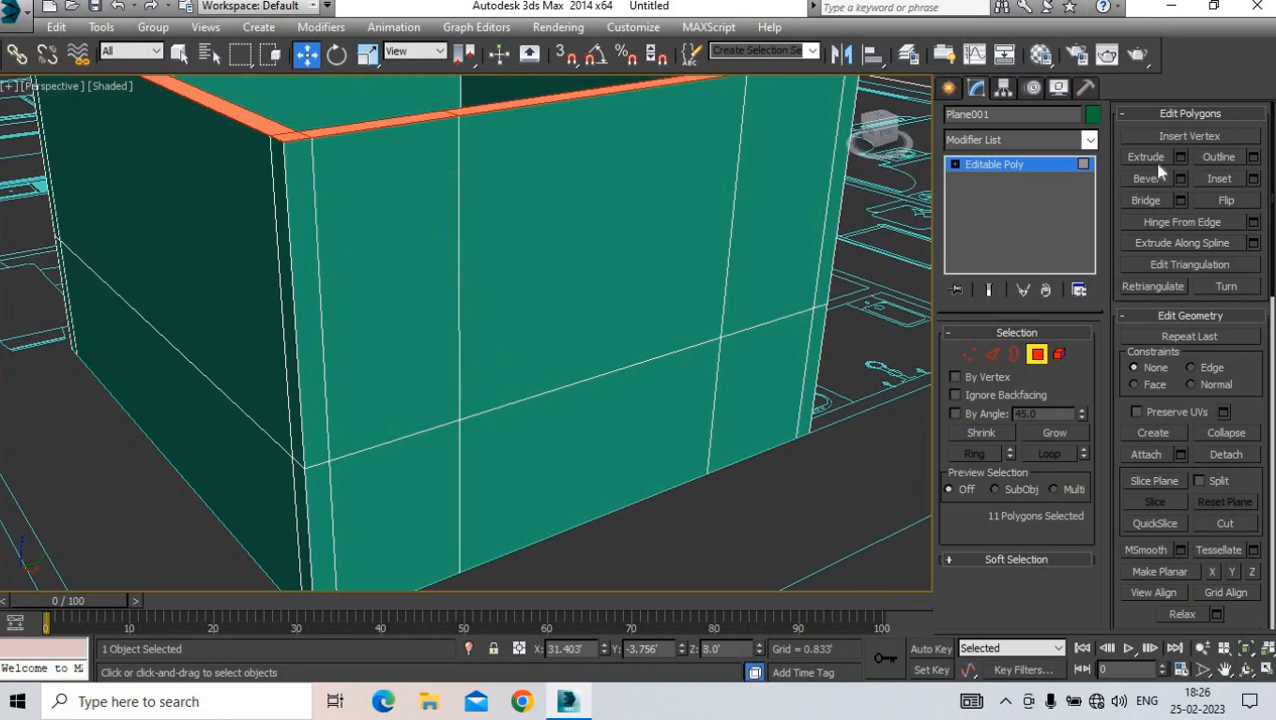
pyautogui.click(1181, 157)
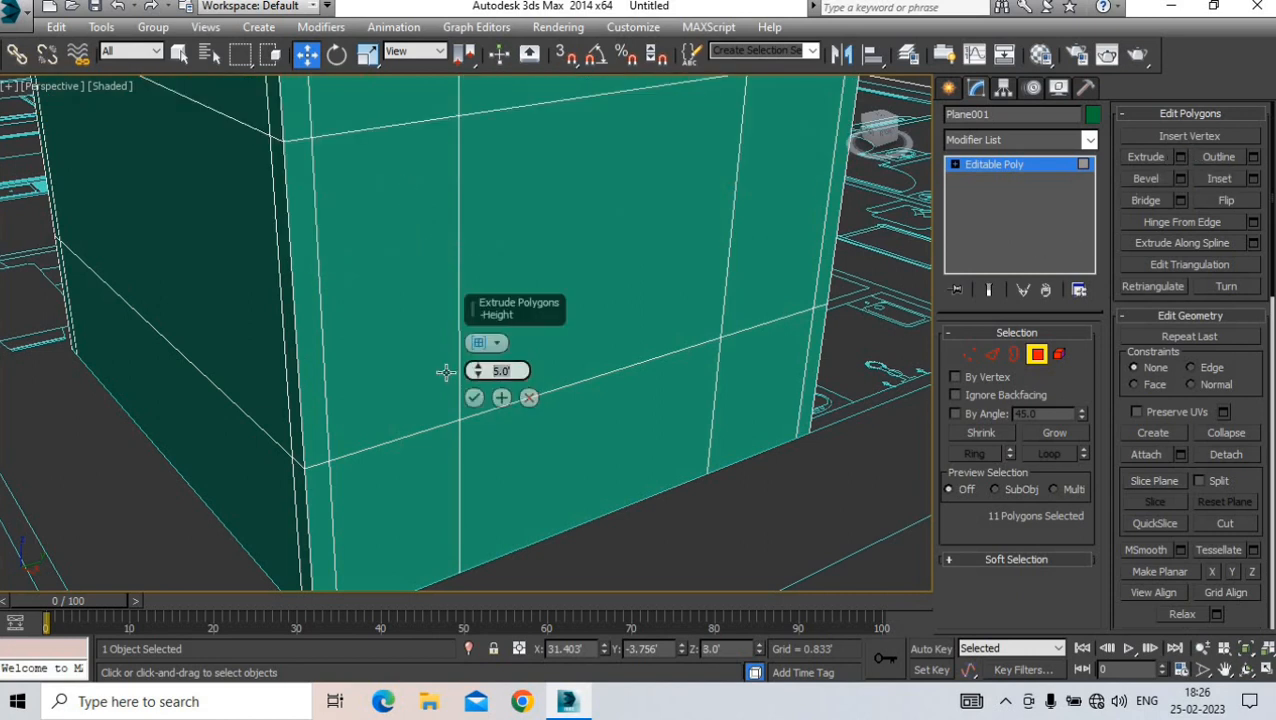
pyautogui.scroll(-6, 473, 378)
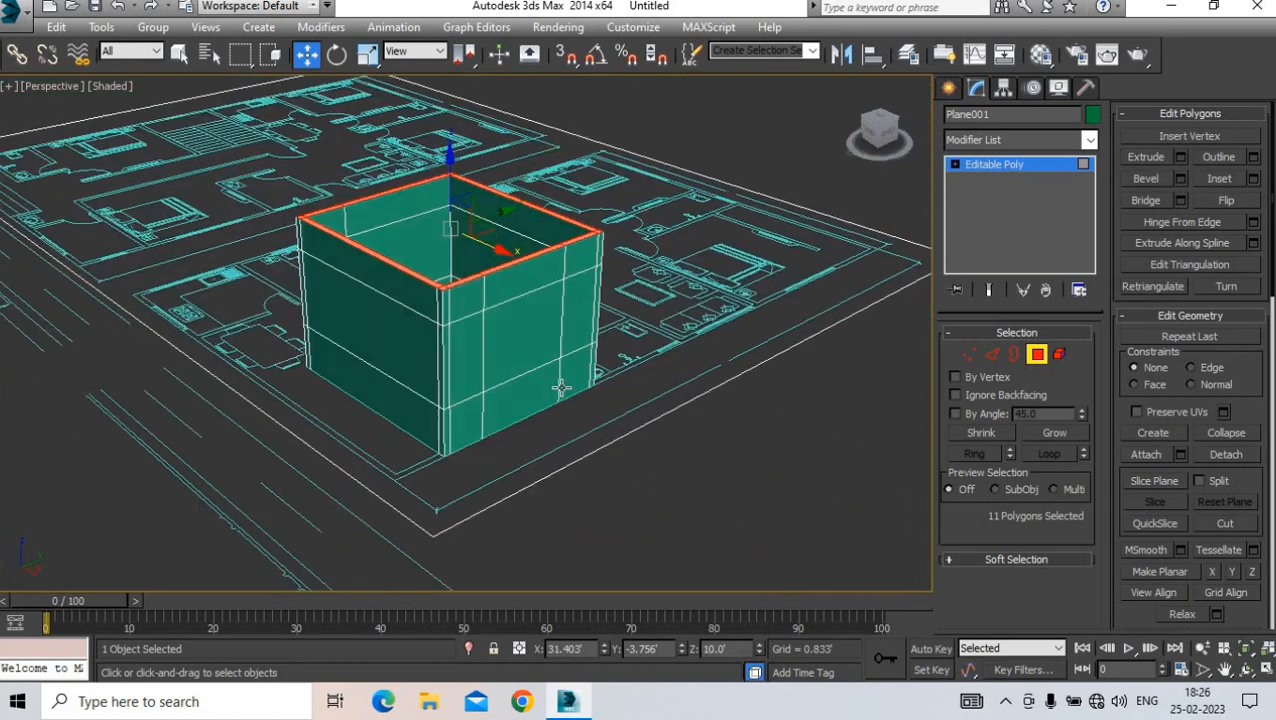
# - Cut the door opening by bridging the lower two polygons on the inner and outer faces of the door wall
pyautogui.keyDown('alt'); pyautogui.moveTo(558, 388); pyautogui.dragTo(380, 252, button='middle'); pyautogui.keyUp('alt')
pyautogui.scroll(8, 322, 362)
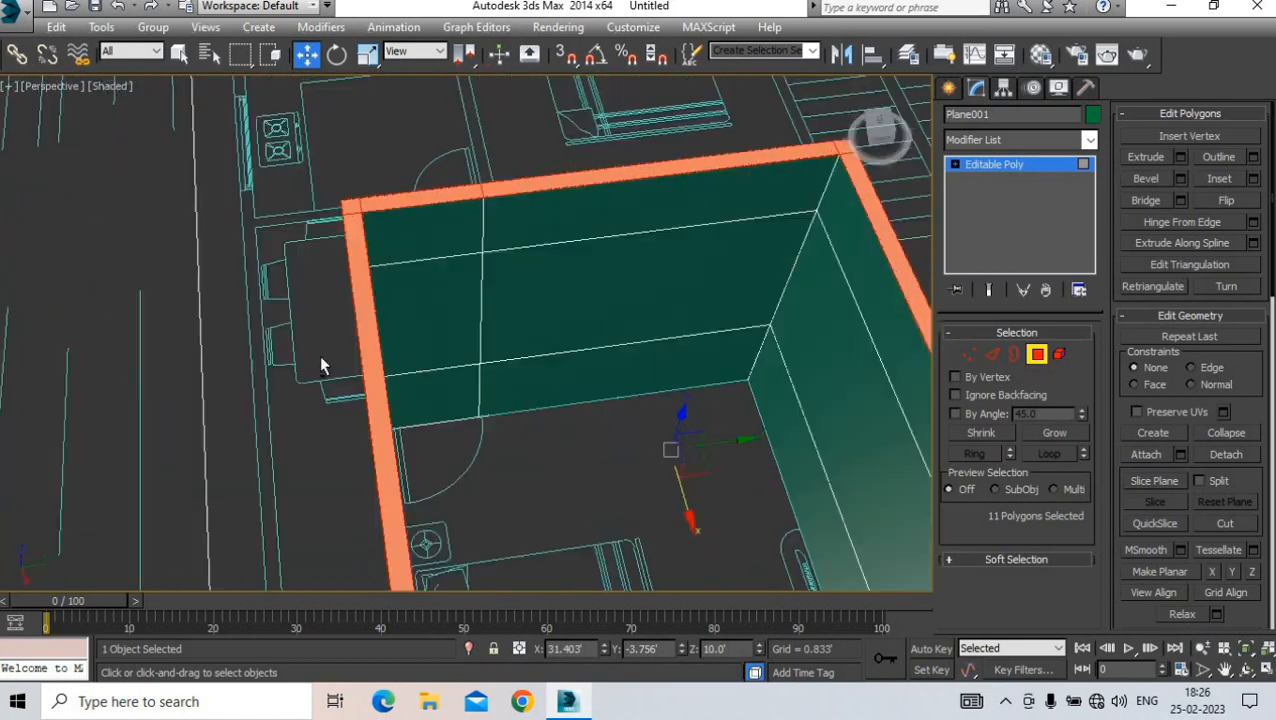
pyautogui.click(463, 370)
pyautogui.keyDown('alt'); pyautogui.moveTo(472, 286); pyautogui.dragTo(468, 425, button='middle'); pyautogui.keyUp('alt')
pyautogui.keyDown('ctrl'); pyautogui.click(465, 425); pyautogui.keyUp('ctrl')
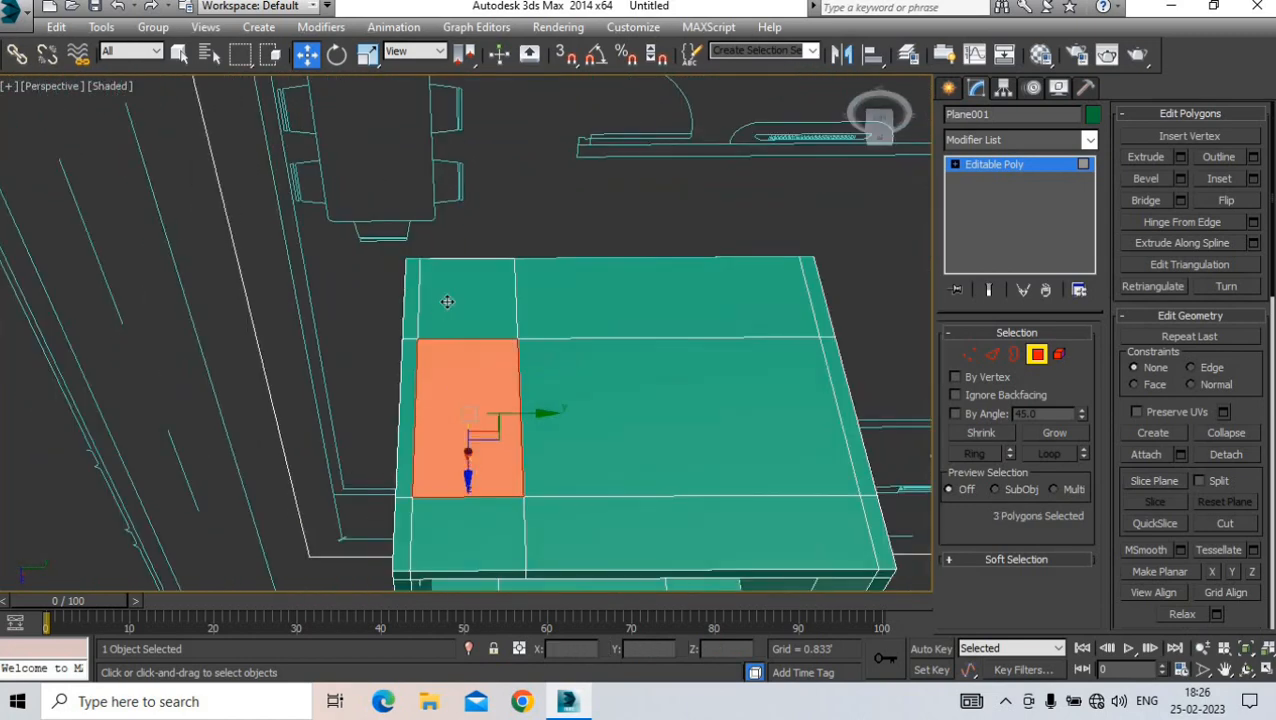
pyautogui.keyDown('ctrl'); pyautogui.click(447, 303); pyautogui.keyUp('ctrl')
pyautogui.click(1143, 200)
# - Bridge the lower two middle polygons on both faces of the window wall to cut a floor-level opening
pyautogui.keyDown('alt'); pyautogui.moveTo(556, 435); pyautogui.dragTo(568, 110, button='middle'); pyautogui.keyUp('alt')
pyautogui.click(561, 370)
pyautogui.keyDown('alt'); pyautogui.moveTo(561, 370); pyautogui.dragTo(581, 279, button='middle'); pyautogui.keyUp('alt')
pyautogui.keyDown('ctrl'); pyautogui.click(570, 452); pyautogui.keyUp('ctrl')
pyautogui.keyDown('ctrl'); pyautogui.click(575, 541); pyautogui.keyUp('ctrl')
pyautogui.keyDown('ctrl'); pyautogui.click(581, 279); pyautogui.keyUp('ctrl')
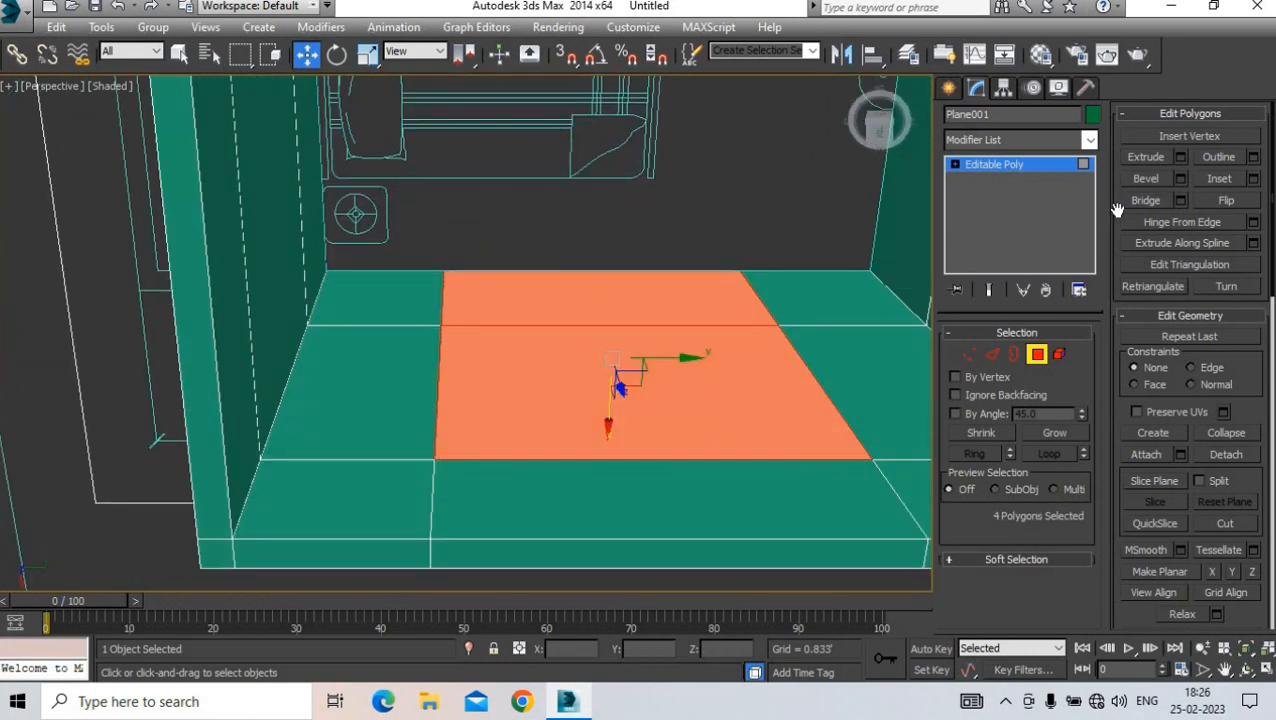
pyautogui.click(1131, 200)
pyautogui.scroll(-4, 573, 372)
pyautogui.keyDown('alt'); pyautogui.moveTo(573, 372); pyautogui.dragTo(660, 285, button='middle'); pyautogui.keyUp('alt')
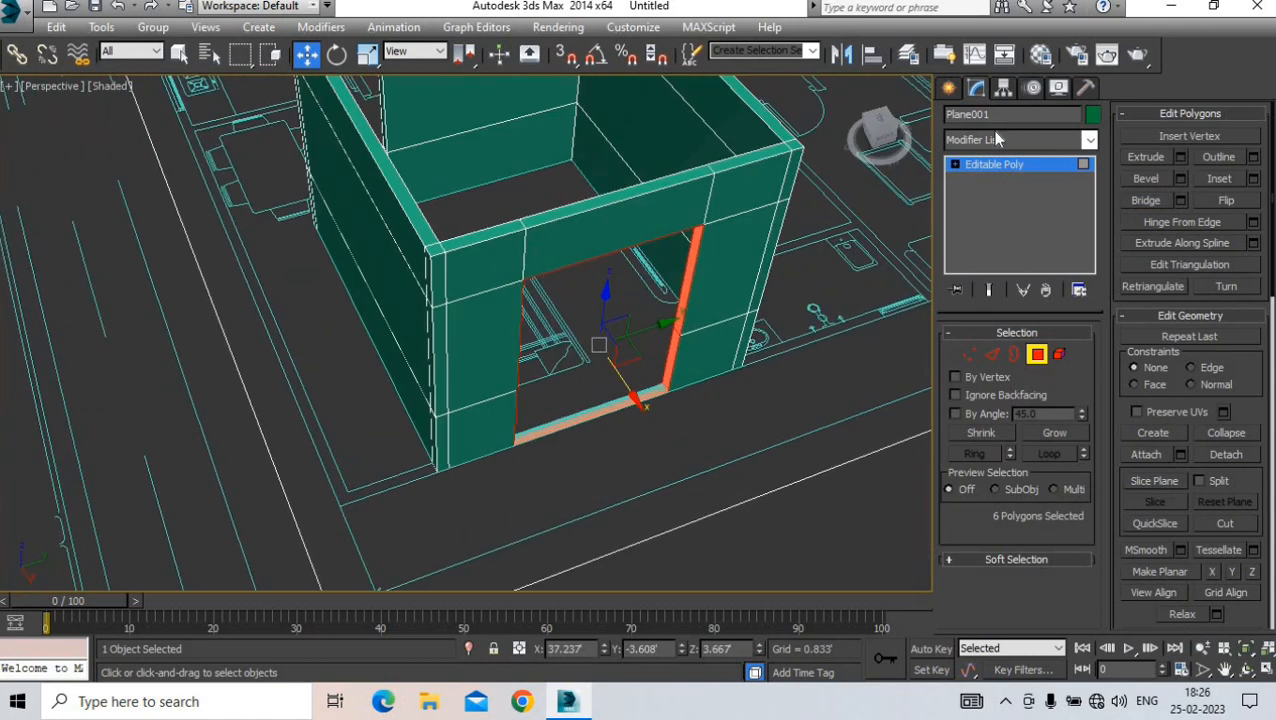
# - Assign the VRayMtl Material #24 to the walls and set its diffuse colour to white
pyautogui.click(950, 88)
pyautogui.keyDown('alt'); pyautogui.moveTo(726, 433); pyautogui.dragTo(493, 379, button='middle'); pyautogui.keyUp('alt')
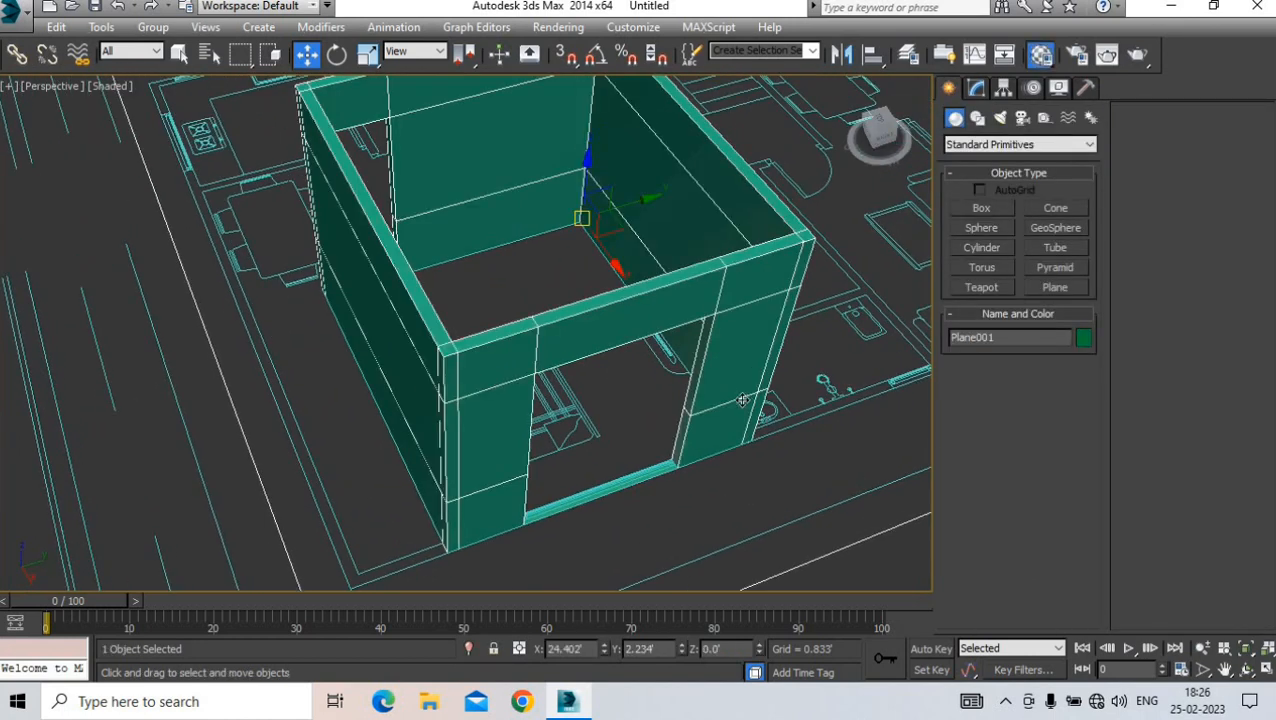
pyautogui.press('m')
pyautogui.click(984, 210)
pyautogui.click(784, 271)
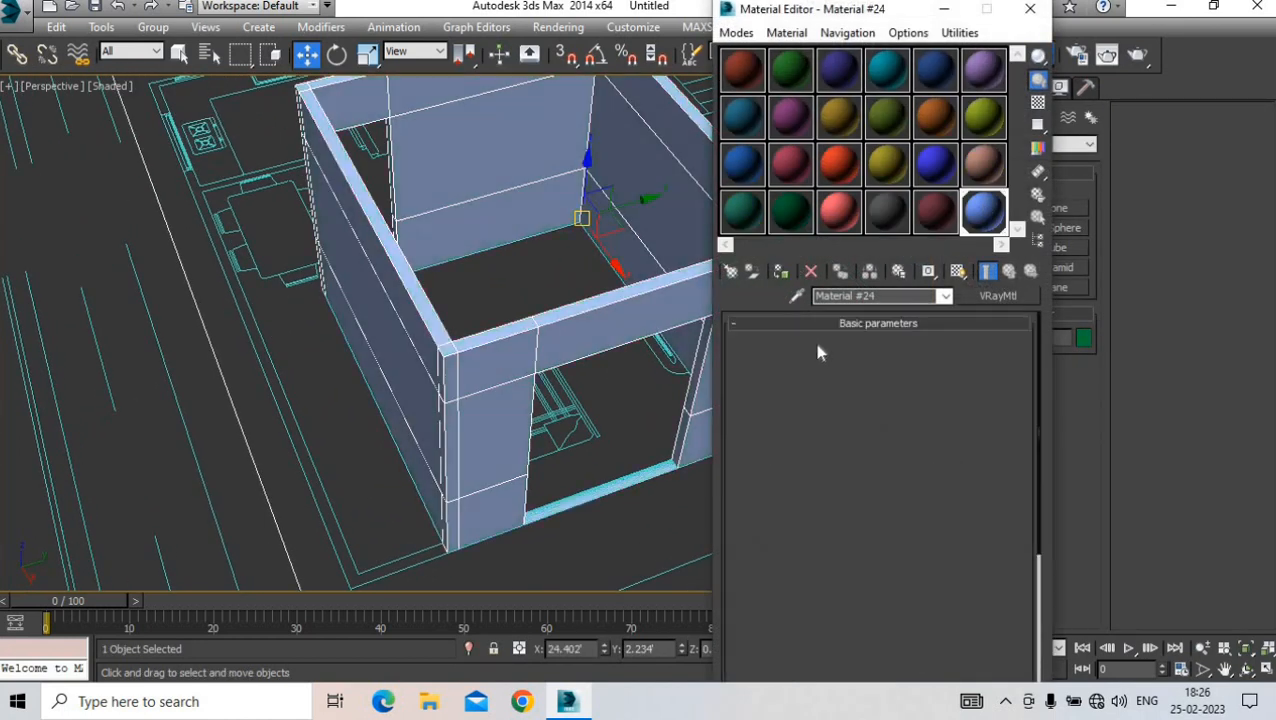
pyautogui.click(826, 343)
pyautogui.click(534, 254)
pyautogui.click(684, 271)
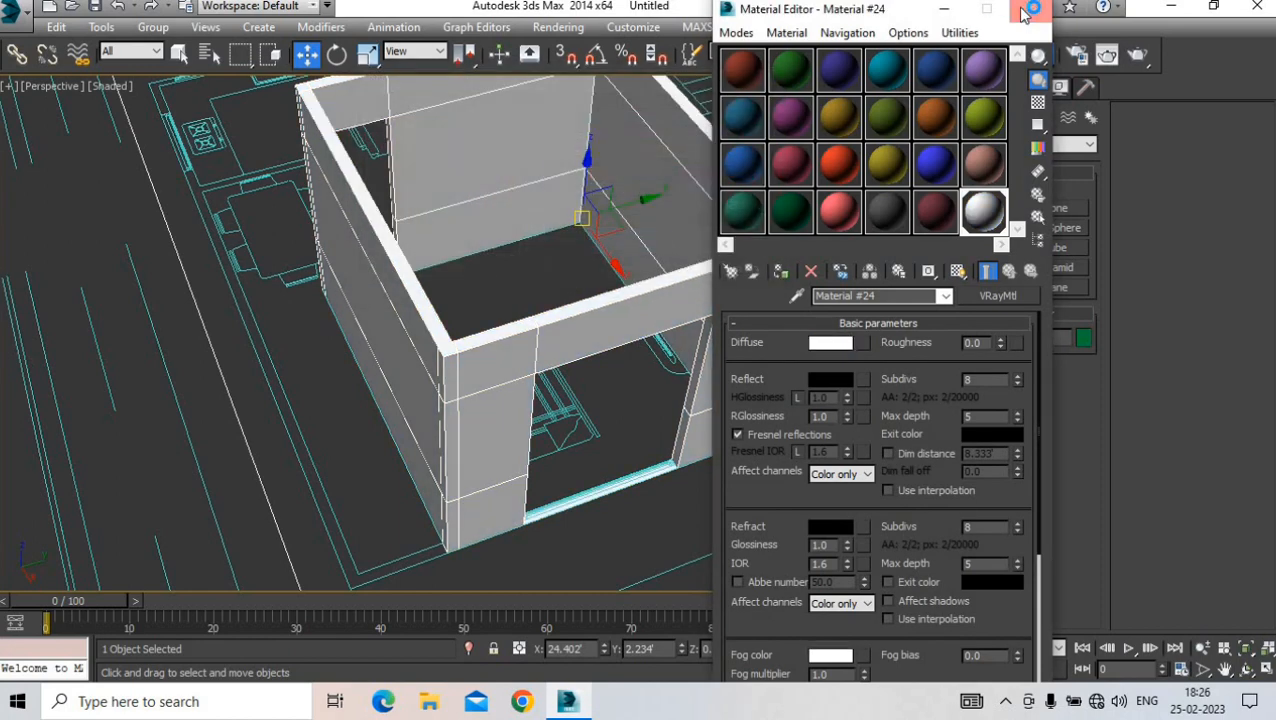
pyautogui.click(1030, 10)
pyautogui.click(488, 290)
# - Create a thin AutoGrid box covering the door opening and move it slightly along X into the wall
pyautogui.scroll(-5, 560, 340)
pyautogui.keyDown('alt'); pyautogui.moveTo(565, 345); pyautogui.dragTo(598, 368, button='middle'); pyautogui.keyUp('alt')
pyautogui.scroll(5, 475, 325)
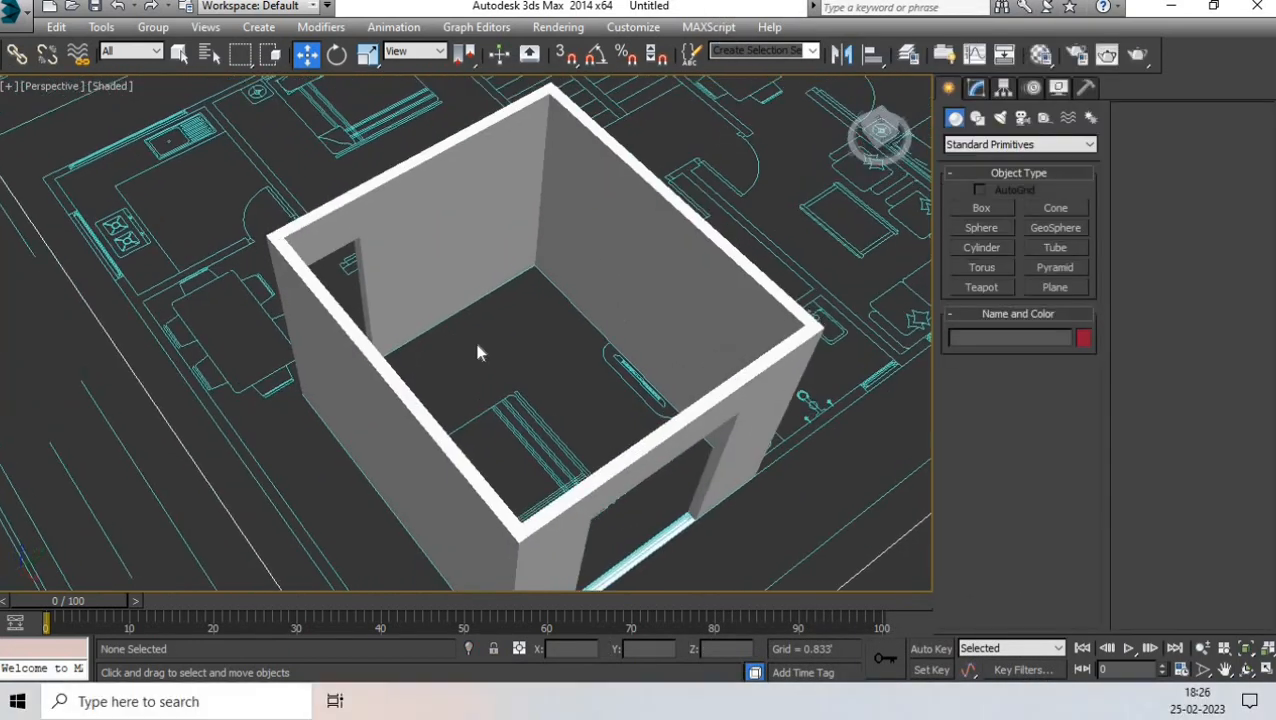
pyautogui.keyDown('alt'); pyautogui.moveTo(478, 345); pyautogui.dragTo(300, 325, button='middle'); pyautogui.keyUp('alt')
pyautogui.scroll(-5, 520, 345)
pyautogui.scroll(5, 437, 288)
pyautogui.scroll(3, 437, 288)
pyautogui.click(439, 288)
pyautogui.click(981, 209)
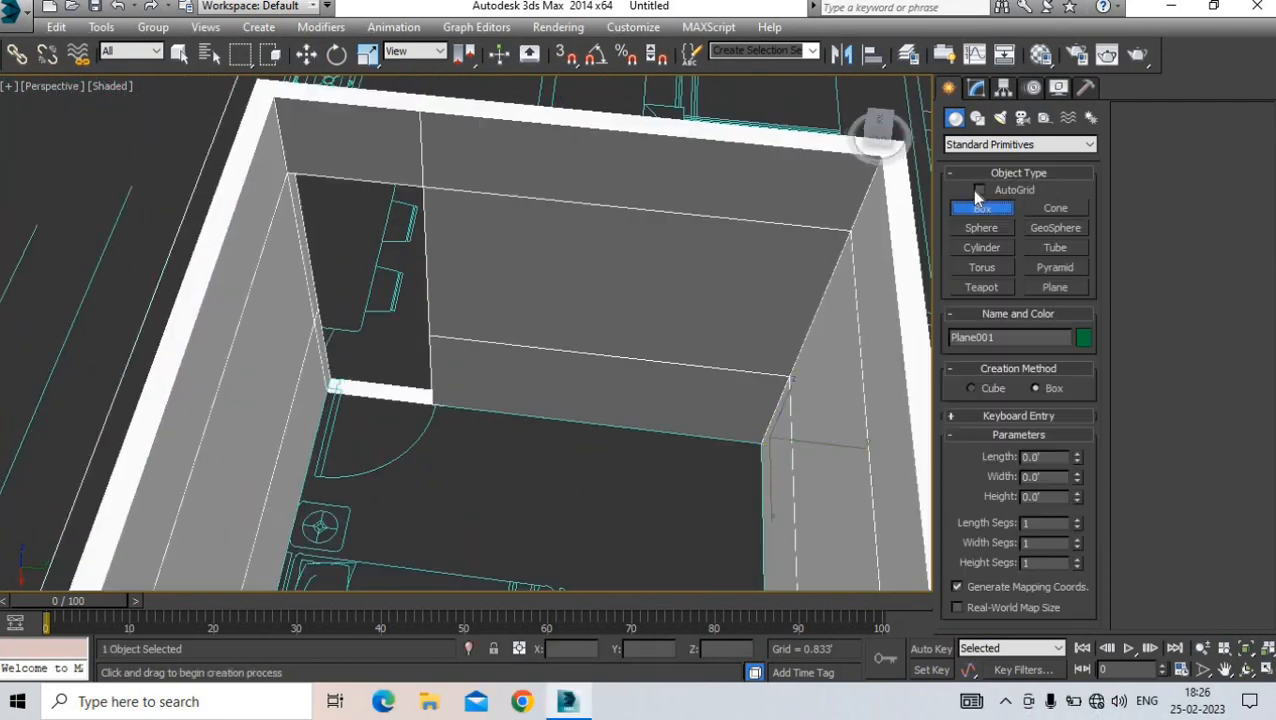
pyautogui.scroll(3, 410, 197)
pyautogui.moveTo(515, 190); pyautogui.dragTo(309, 545)
pyautogui.press('w')
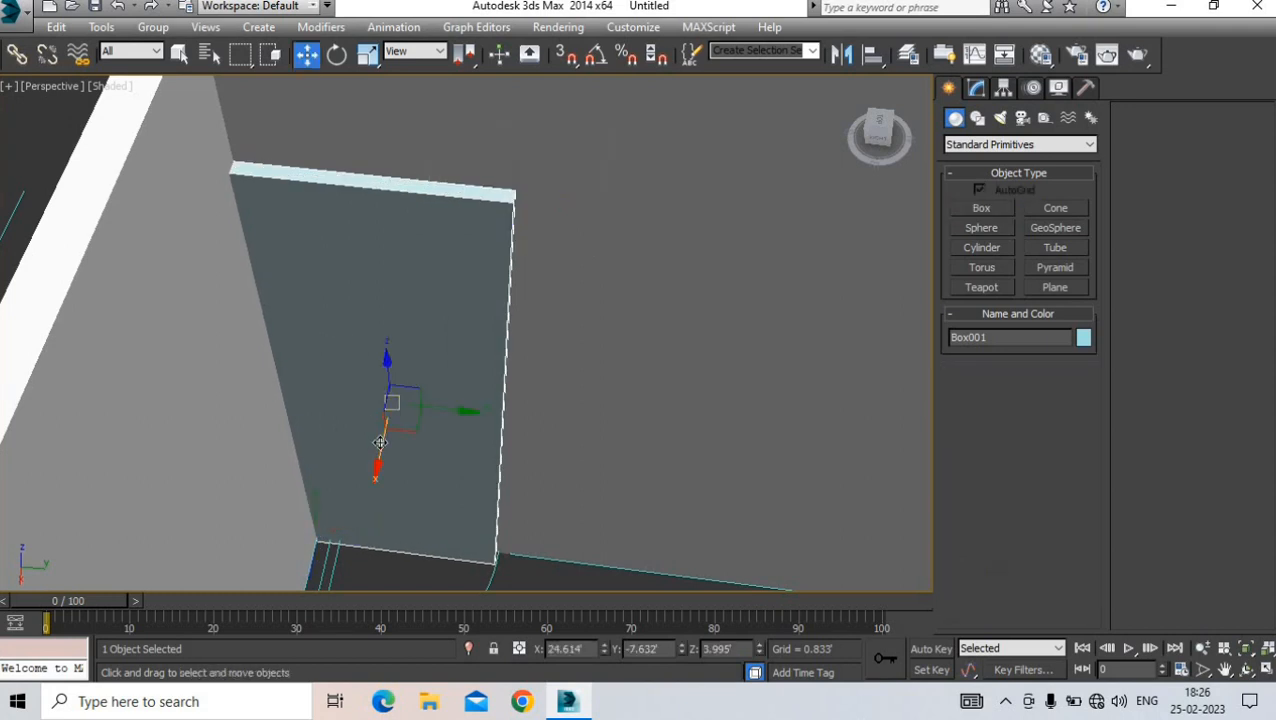
pyautogui.moveTo(381, 442); pyautogui.dragTo(384, 433)
pyautogui.keyDown('alt'); pyautogui.moveTo(384, 433); pyautogui.dragTo(382, 425, button='middle'); pyautogui.keyUp('alt')
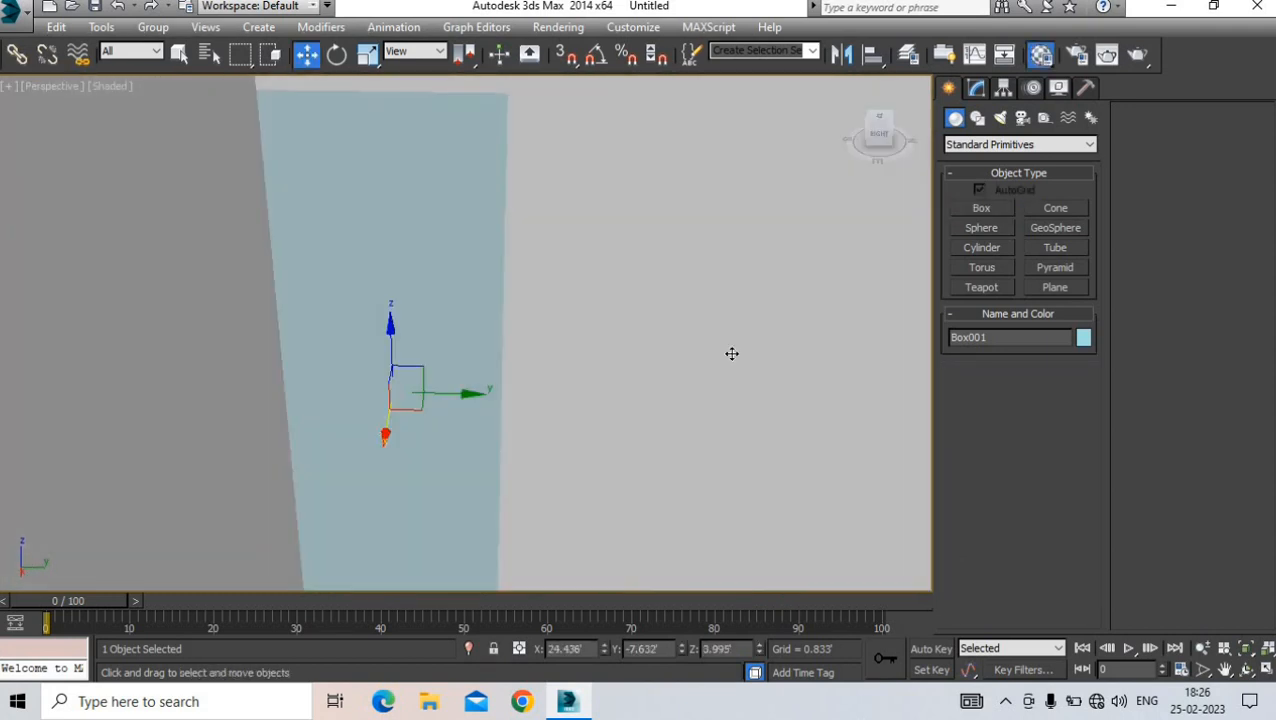
# - Assign VRayMtl Material #23 to the door box with the brown wood door image d5cde9ce73601c2f0abcc51b173231b9.jpg as its diffuse bitmap
pyautogui.press('m')
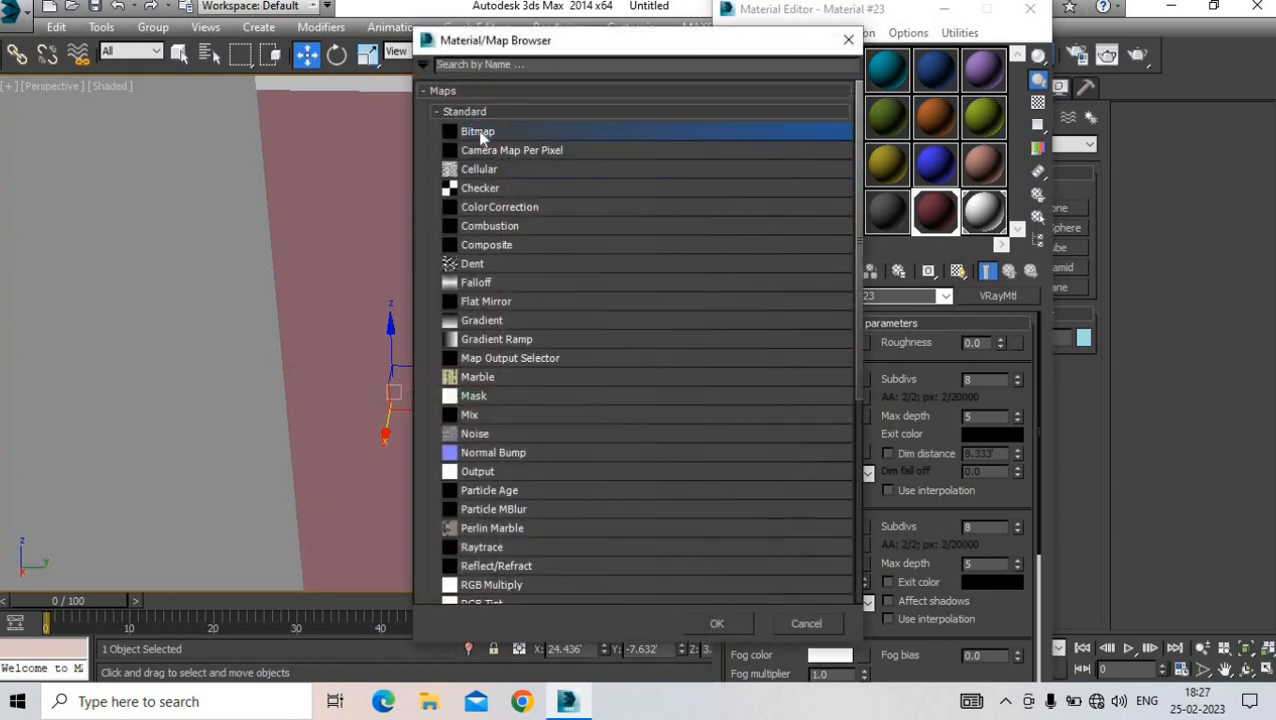
pyautogui.doubleClick(478, 133)
pyautogui.click(223, 175)
pyautogui.doubleClick(379, 284)
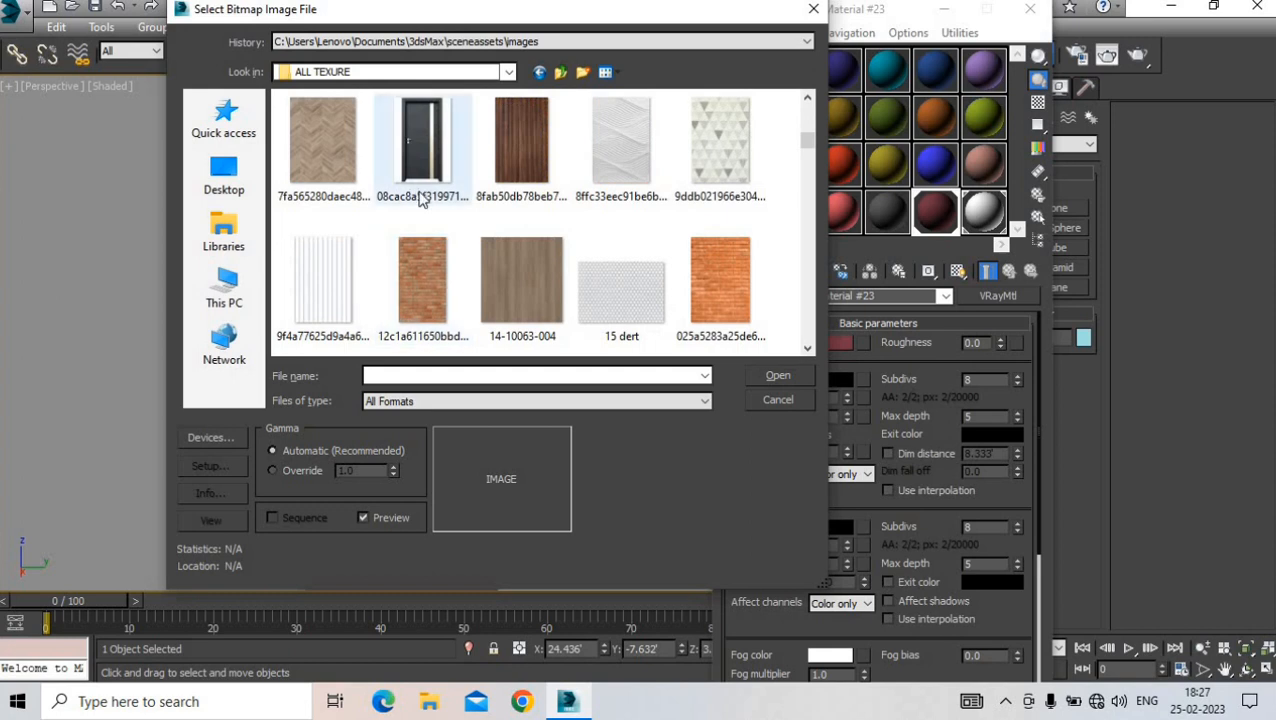
pyautogui.click(510, 165)
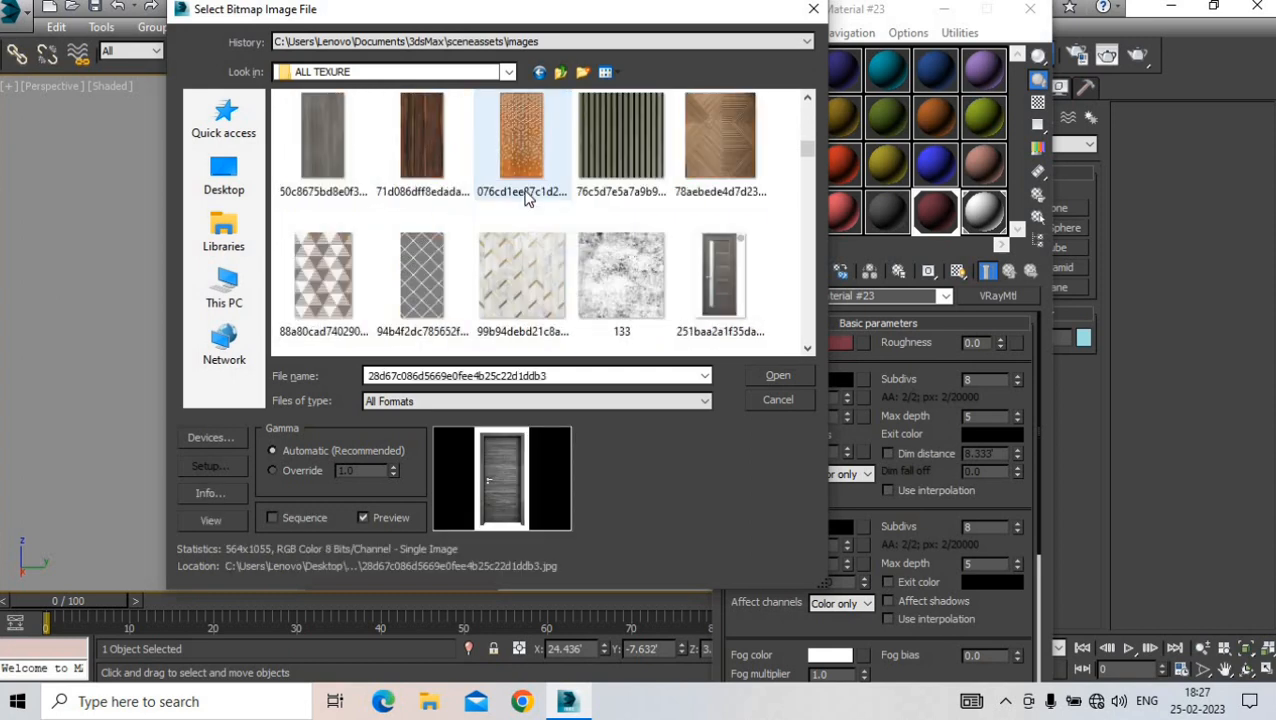
pyautogui.click(468, 262)
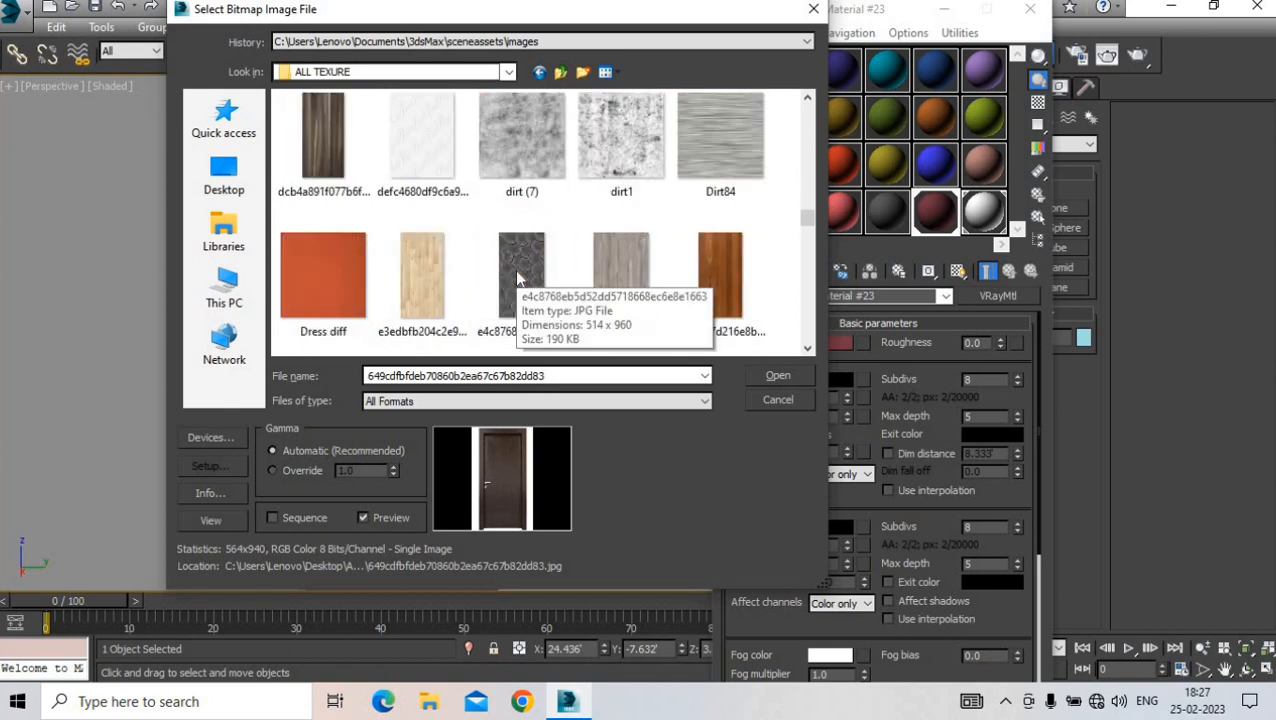
pyautogui.click(338, 172)
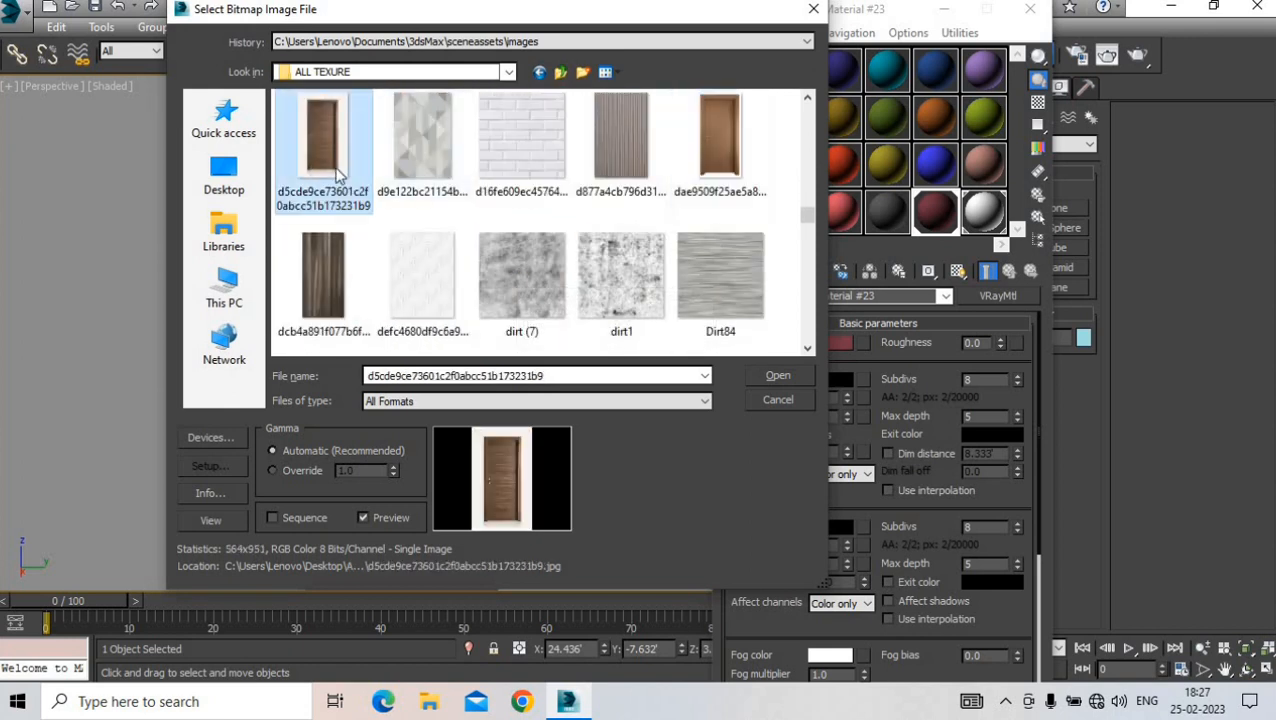
pyautogui.click(798, 379)
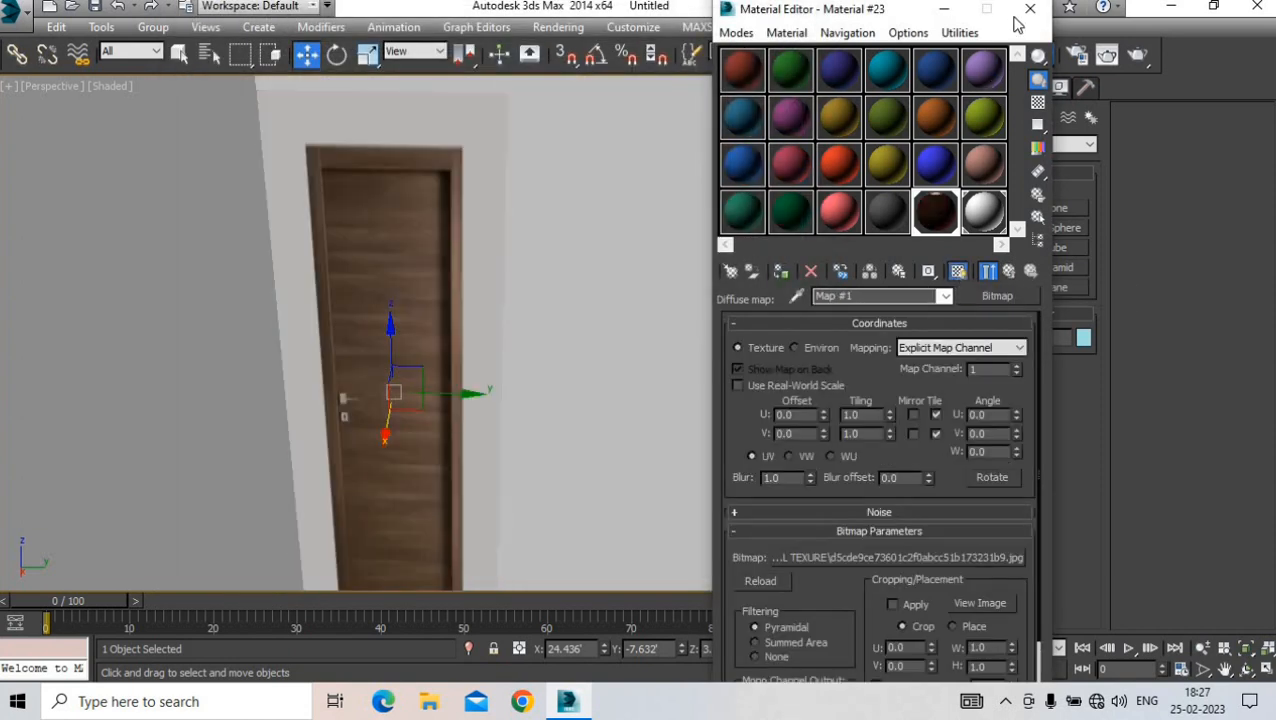
pyautogui.click(1029, 9)
# - Add a UVW Map modifier with Box mapping to the door and enlarge its gizmo to about 9.999' length and 5.7' width
pyautogui.click(976, 88)
pyautogui.click(971, 140)
pyautogui.press('u')
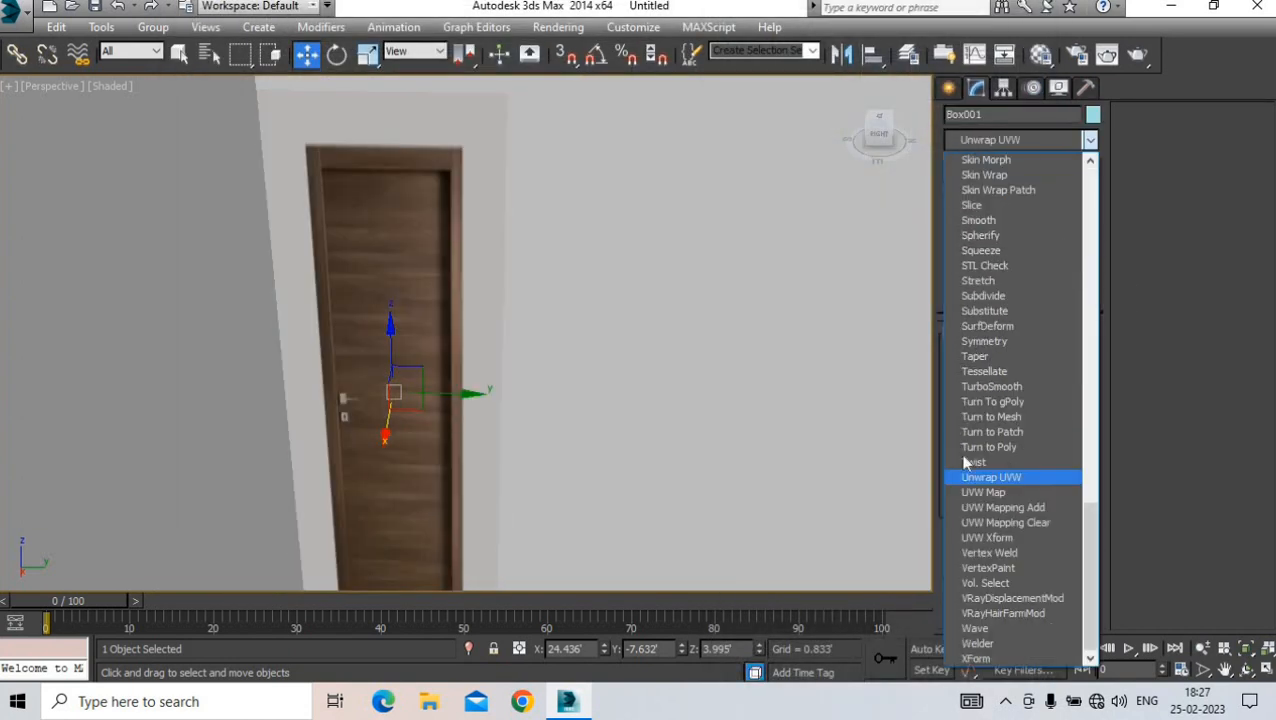
pyautogui.press('u')
pyautogui.press('Return')
pyautogui.press('1')
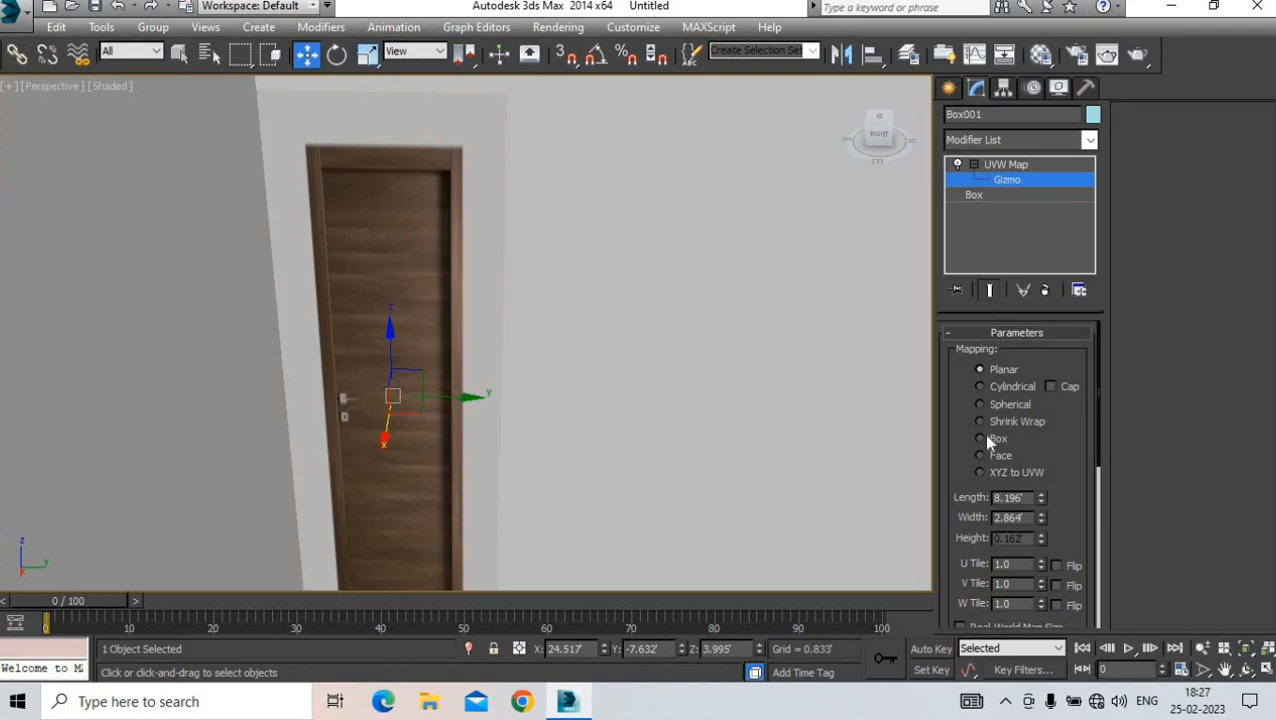
pyautogui.click(983, 437)
pyautogui.moveTo(1040, 496); pyautogui.dragTo(1036, 474)
pyautogui.moveTo(1040, 518); pyautogui.dragTo(1028, 421)
pyautogui.scroll(-5, 400, 298)
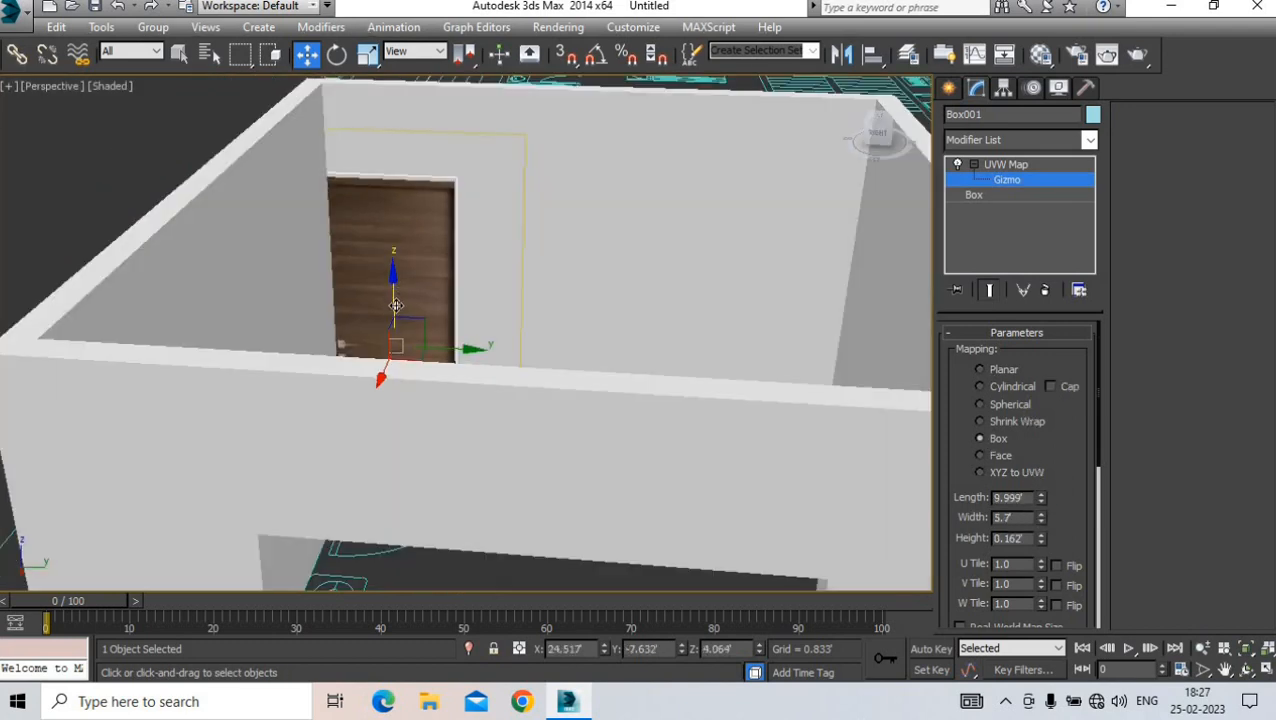
pyautogui.moveTo(880, 130); pyautogui.dragTo(907, 150)
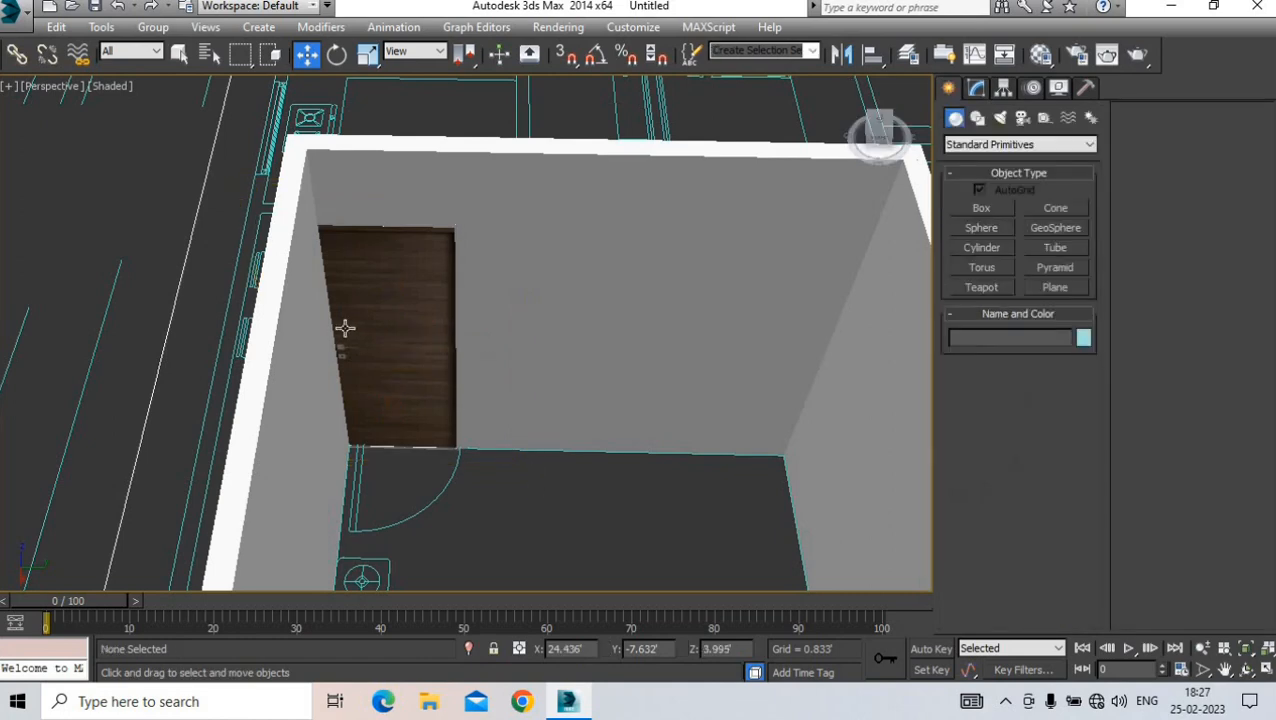
# - Draw a thin snapped floor box across the room's interior in the top view, about 11.85' long, 13.26' wide and 0.04' high
pyautogui.scroll(-5, 345, 327)
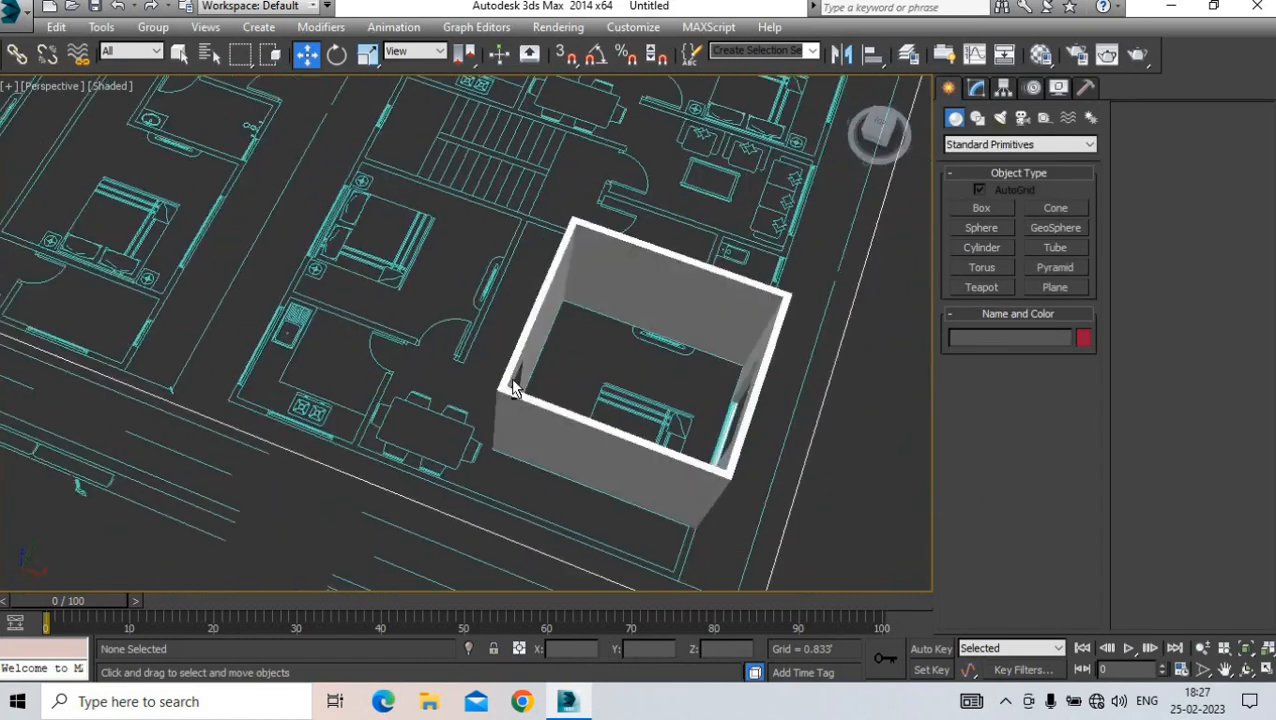
pyautogui.keyDown('alt'); pyautogui.moveTo(507, 382); pyautogui.dragTo(440, 346, button='middle'); pyautogui.keyUp('alt')
pyautogui.scroll(5, 492, 305)
pyautogui.click(493, 313)
pyautogui.click(440, 346)
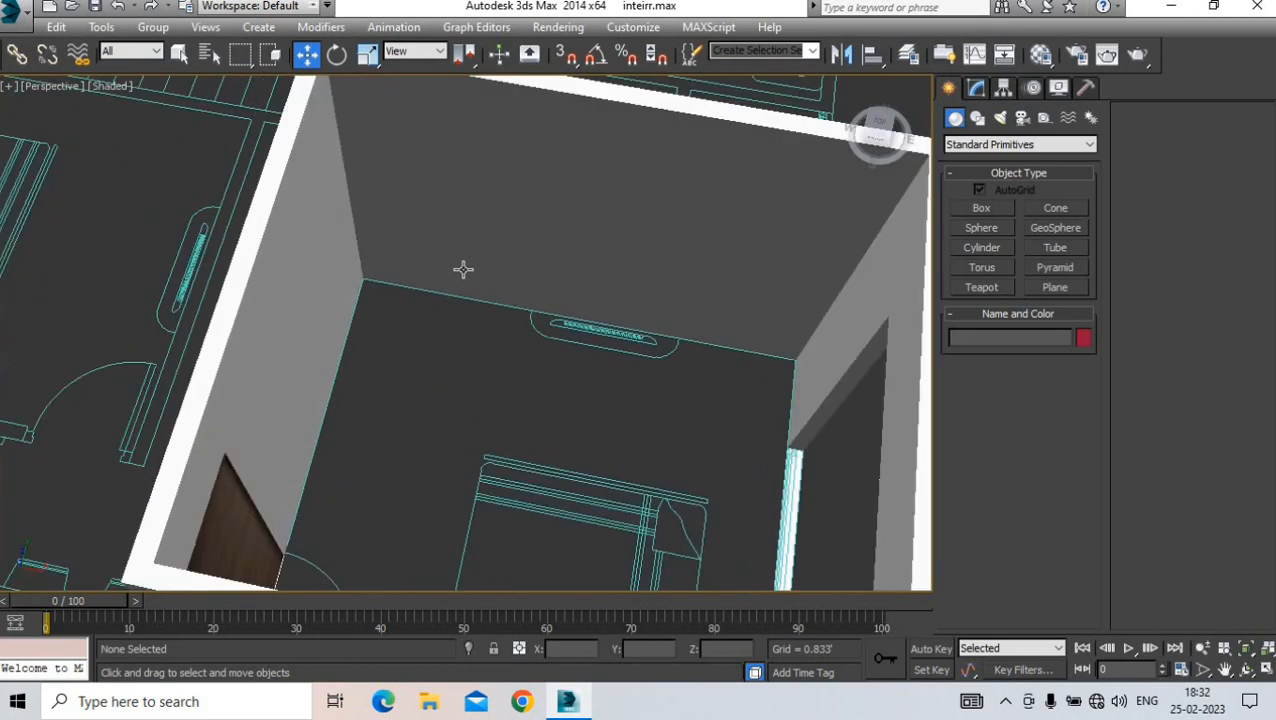
pyautogui.click(447, 290)
pyautogui.press('t')
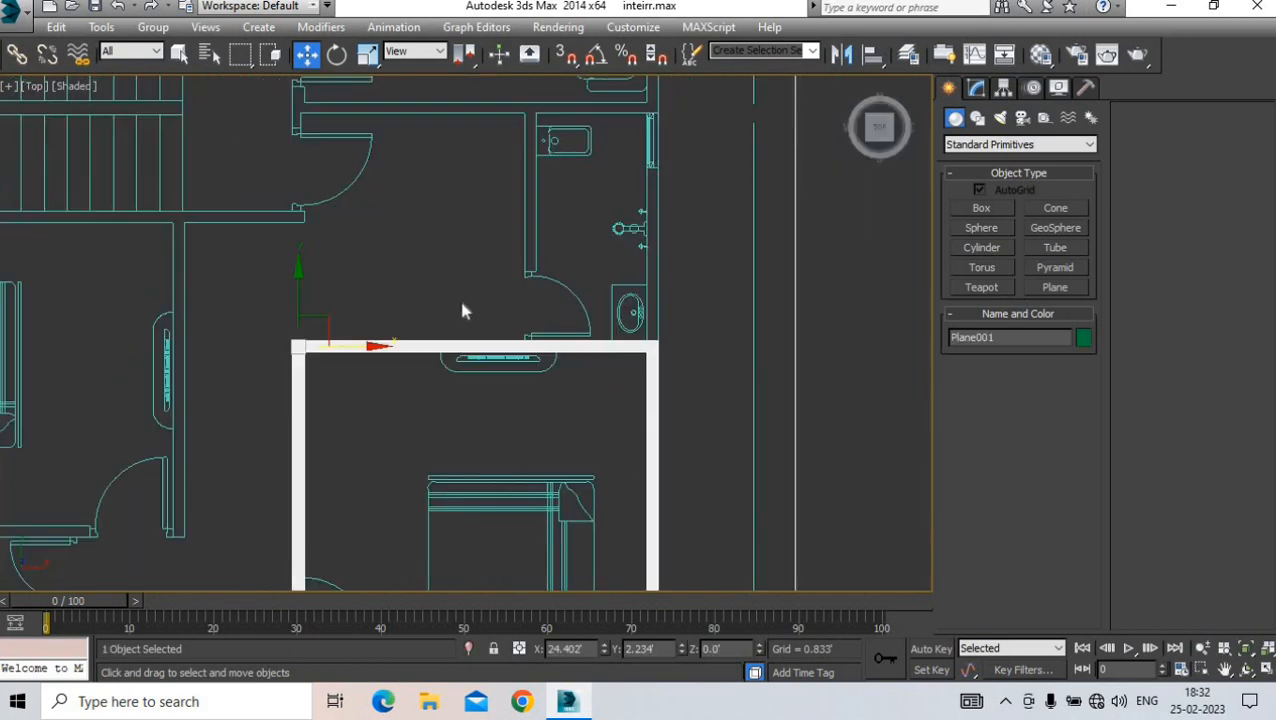
pyautogui.moveTo(462, 306); pyautogui.dragTo(464, 192, button='middle')
pyautogui.click(981, 207)
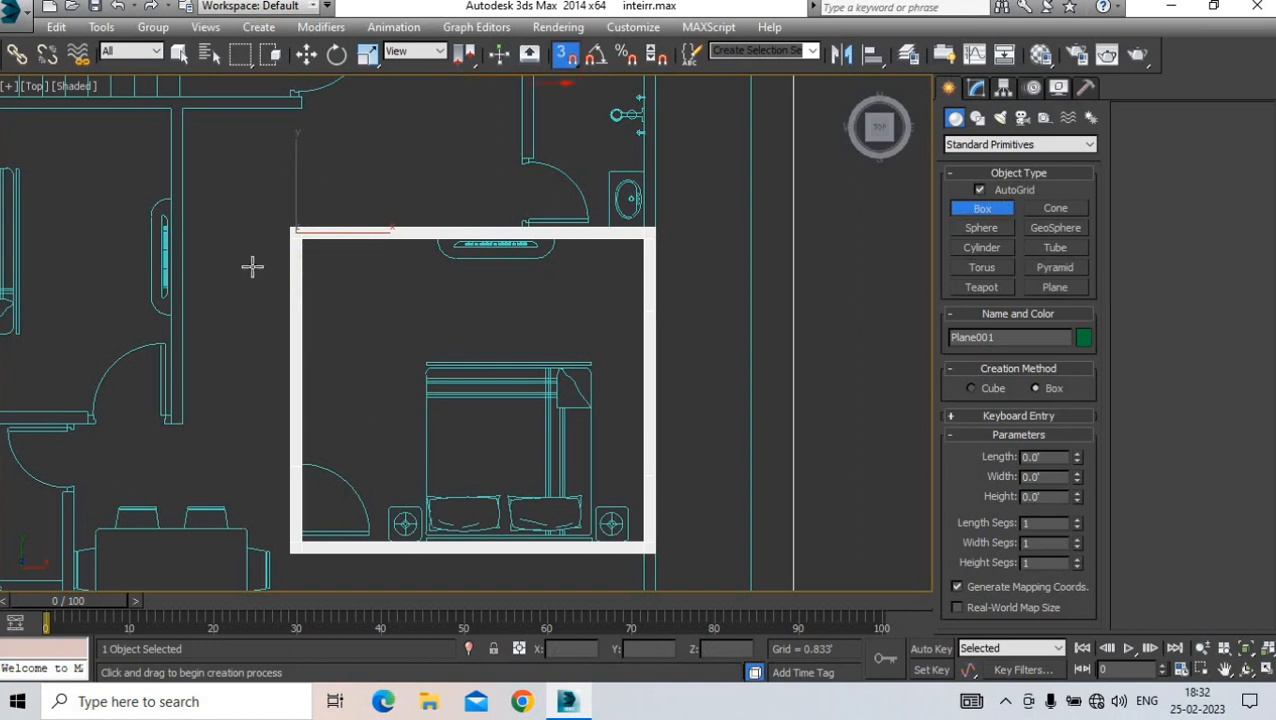
pyautogui.moveTo(291, 229); pyautogui.dragTo(655, 549)
pyautogui.click(658, 546)
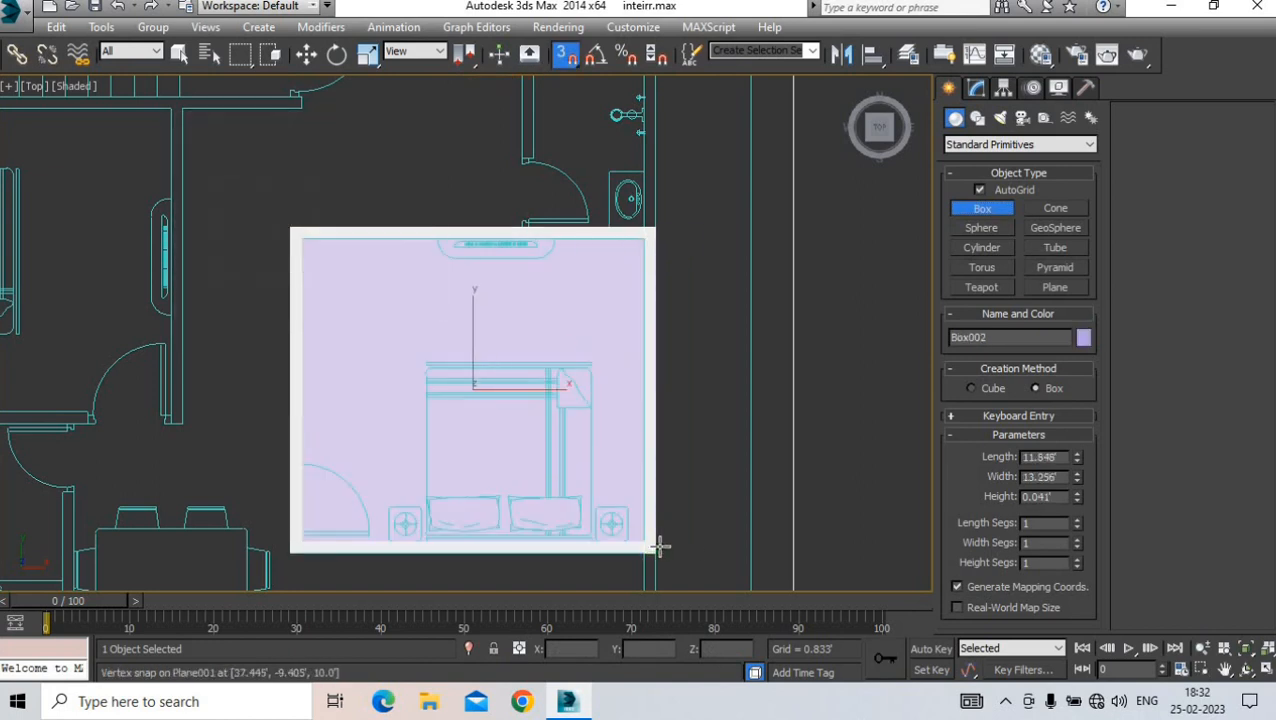
# - Turn snapping off and assign the VRayMtl Material #22 to the floor box
pyautogui.press('p')
pyautogui.press('w')
pyautogui.scroll(-3, 458, 379)
pyautogui.keyDown('alt'); pyautogui.moveTo(458, 379); pyautogui.dragTo(521, 296, button='middle'); pyautogui.keyUp('alt')
pyautogui.scroll(3, 521, 296)
pyautogui.keyDown('alt'); pyautogui.moveTo(515, 465); pyautogui.dragTo(545, 470, button='middle'); pyautogui.keyUp('alt')
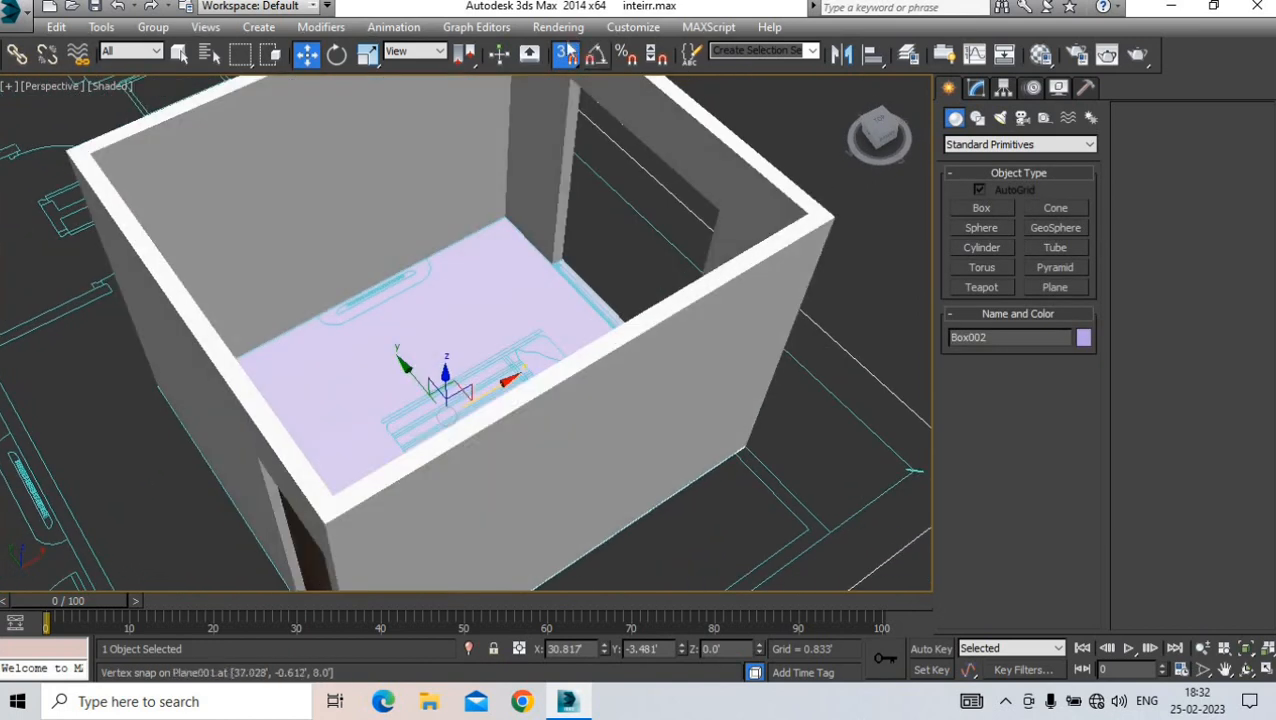
pyautogui.scroll(5, 463, 296)
pyautogui.press('m')
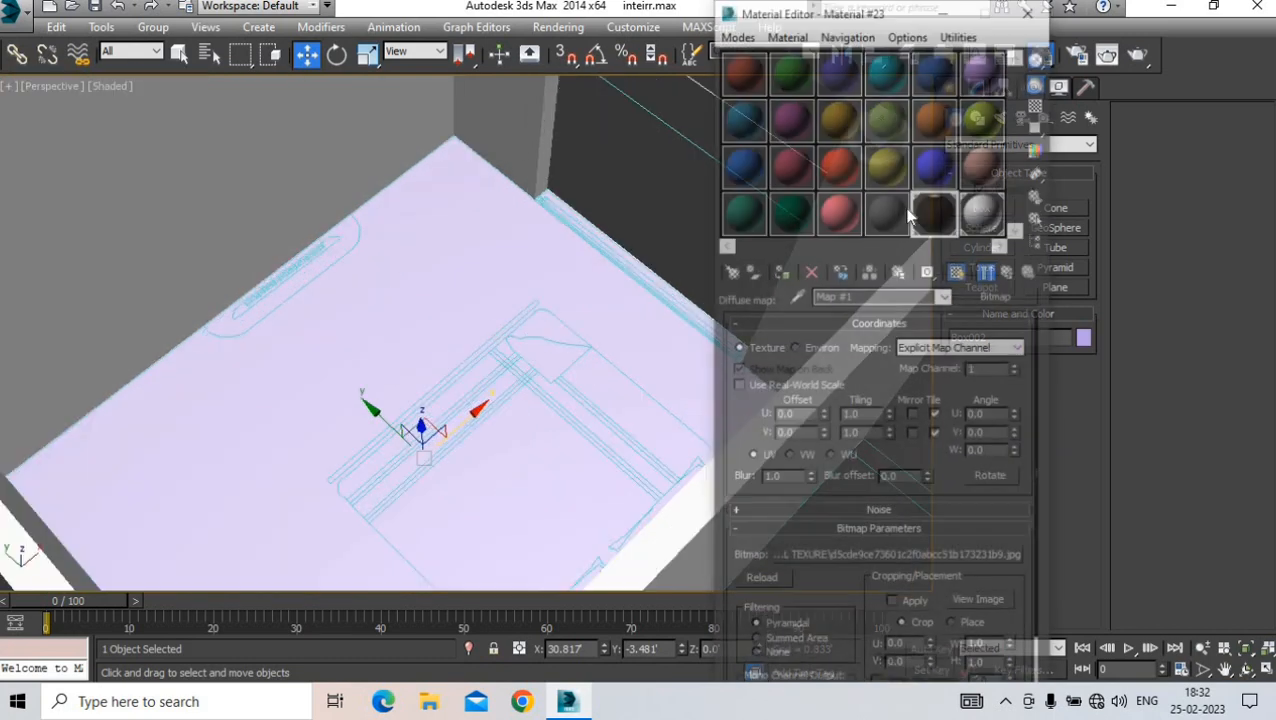
pyautogui.click(782, 274)
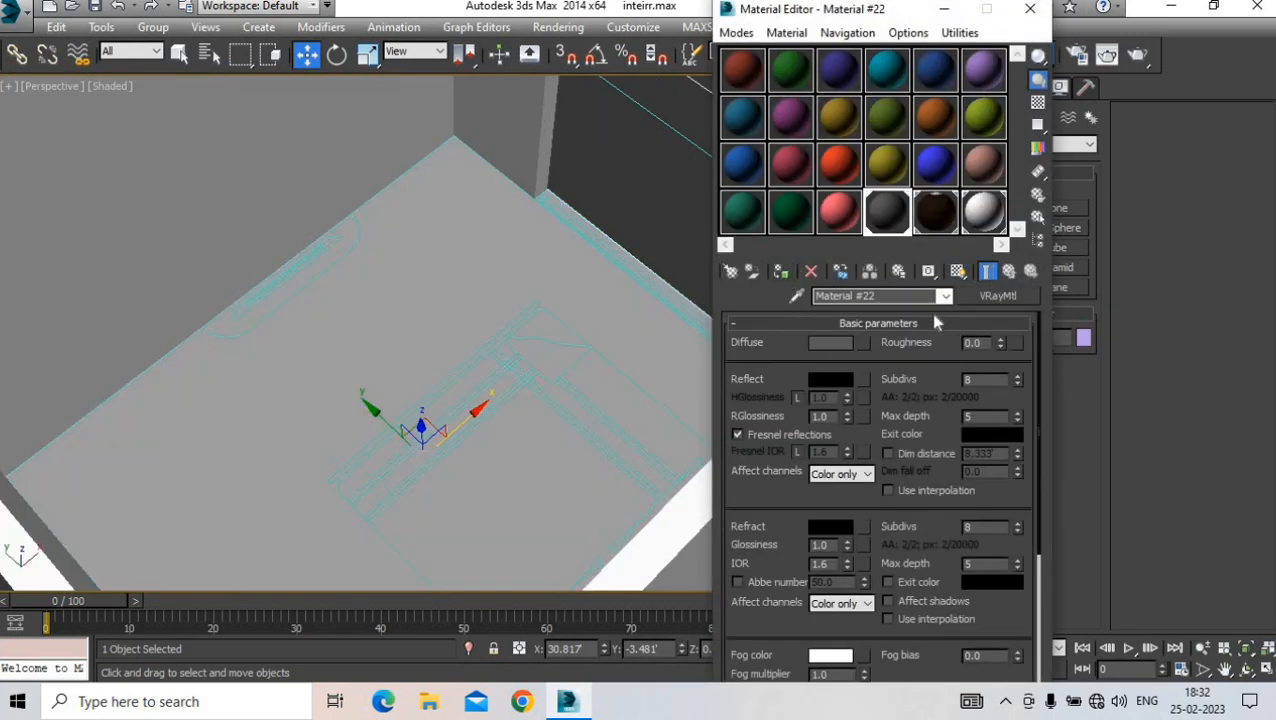
# - Browse the ALL TEXURE folder for a floor texture, previewing marble, stone and wood images for Material #22's diffuse bitmap
pyautogui.click(864, 343)
pyautogui.doubleClick(481, 129)
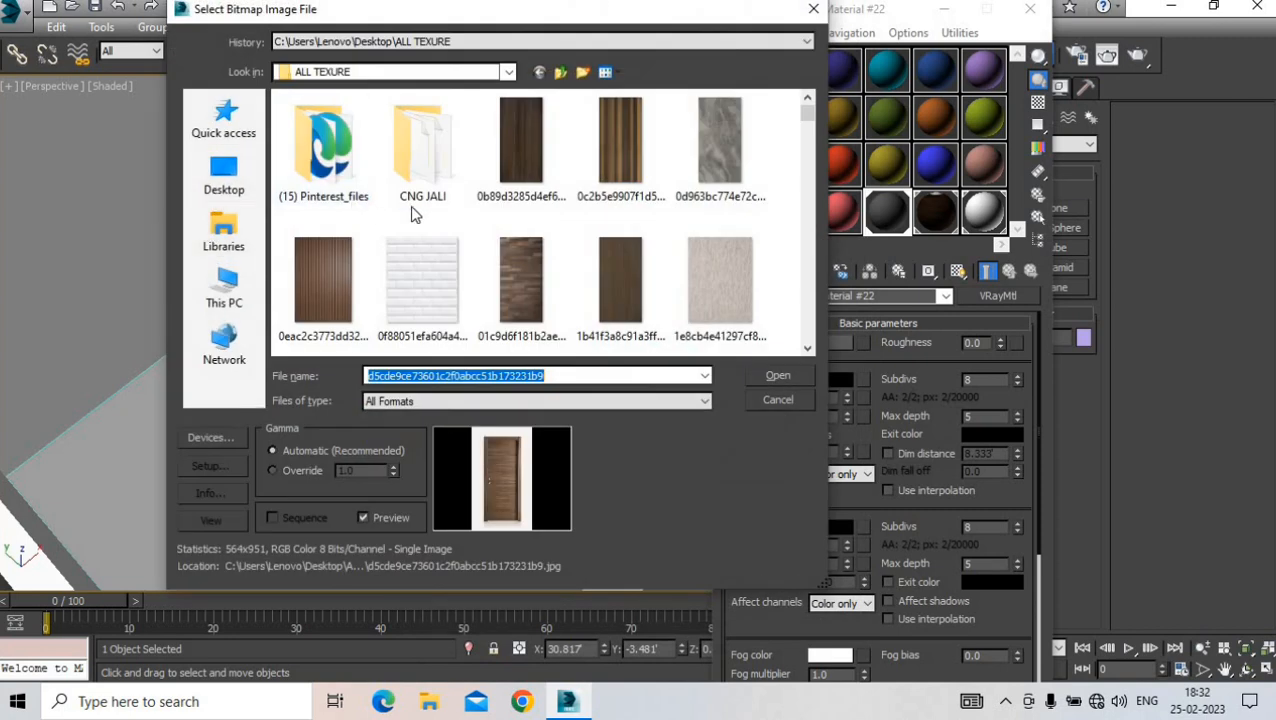
pyautogui.scroll(-10, 424, 212)
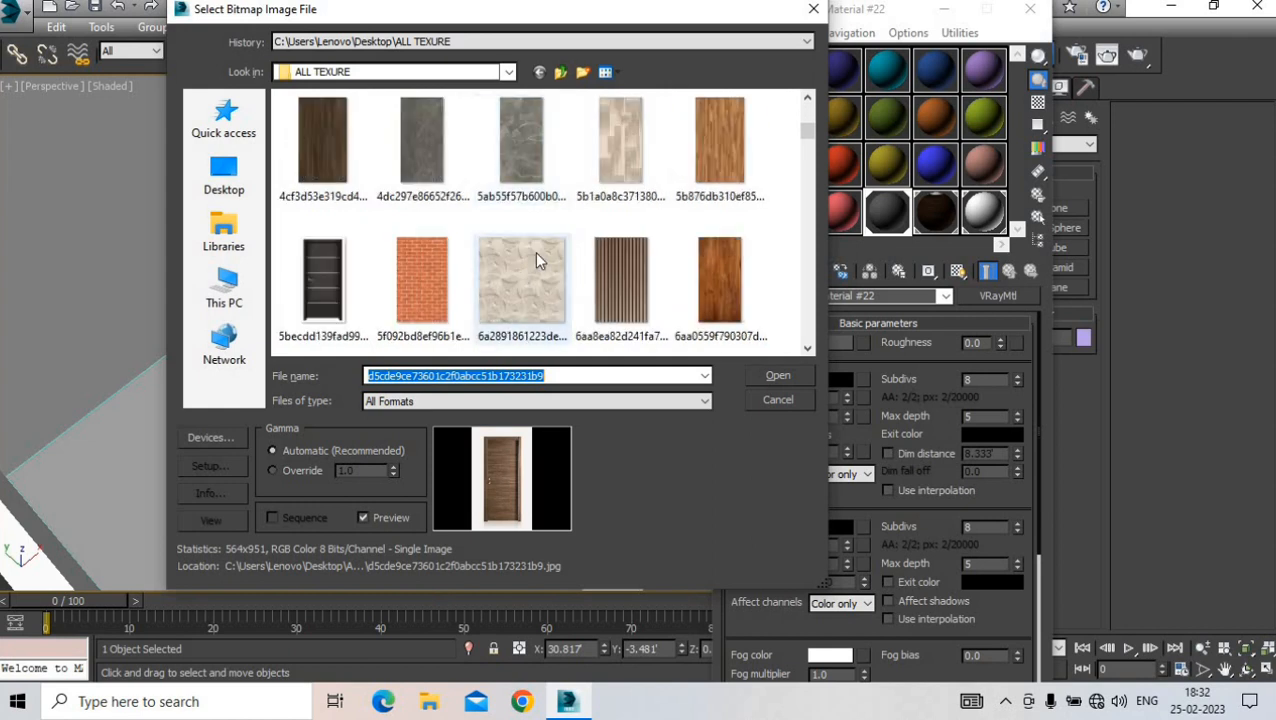
pyautogui.scroll(-6, 540, 258)
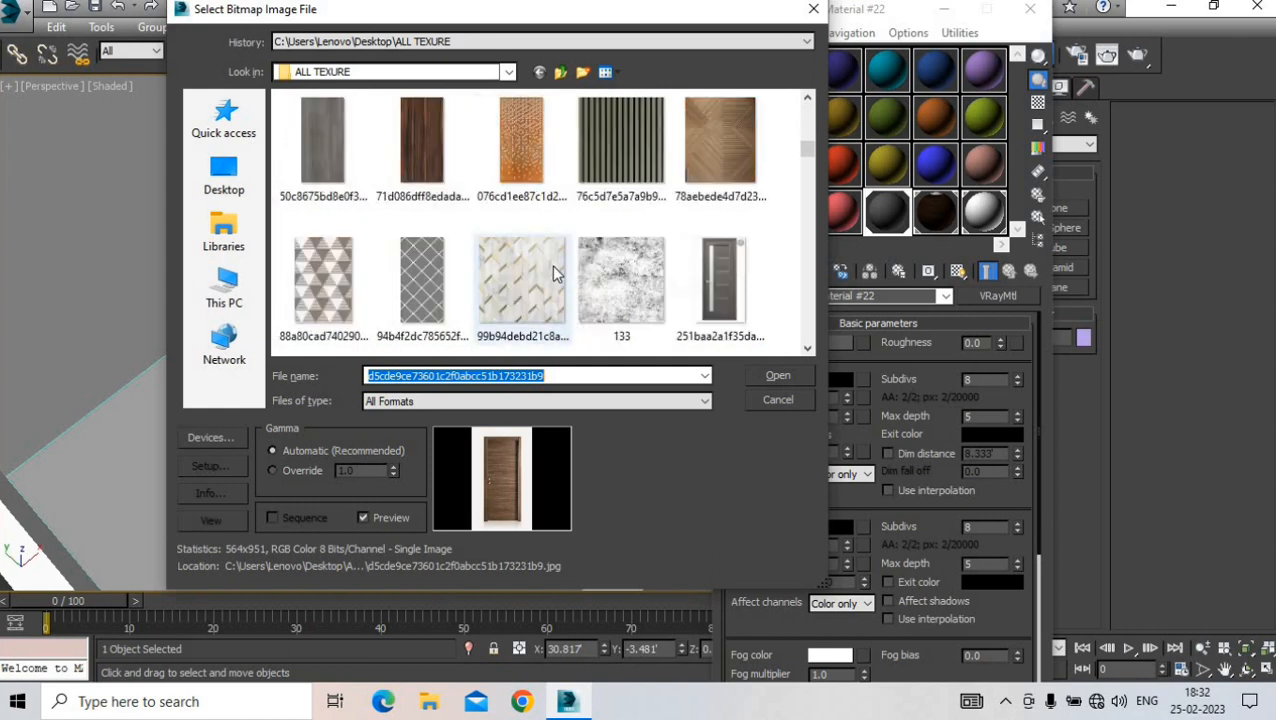
pyautogui.click(551, 273)
pyautogui.scroll(-6, 553, 270)
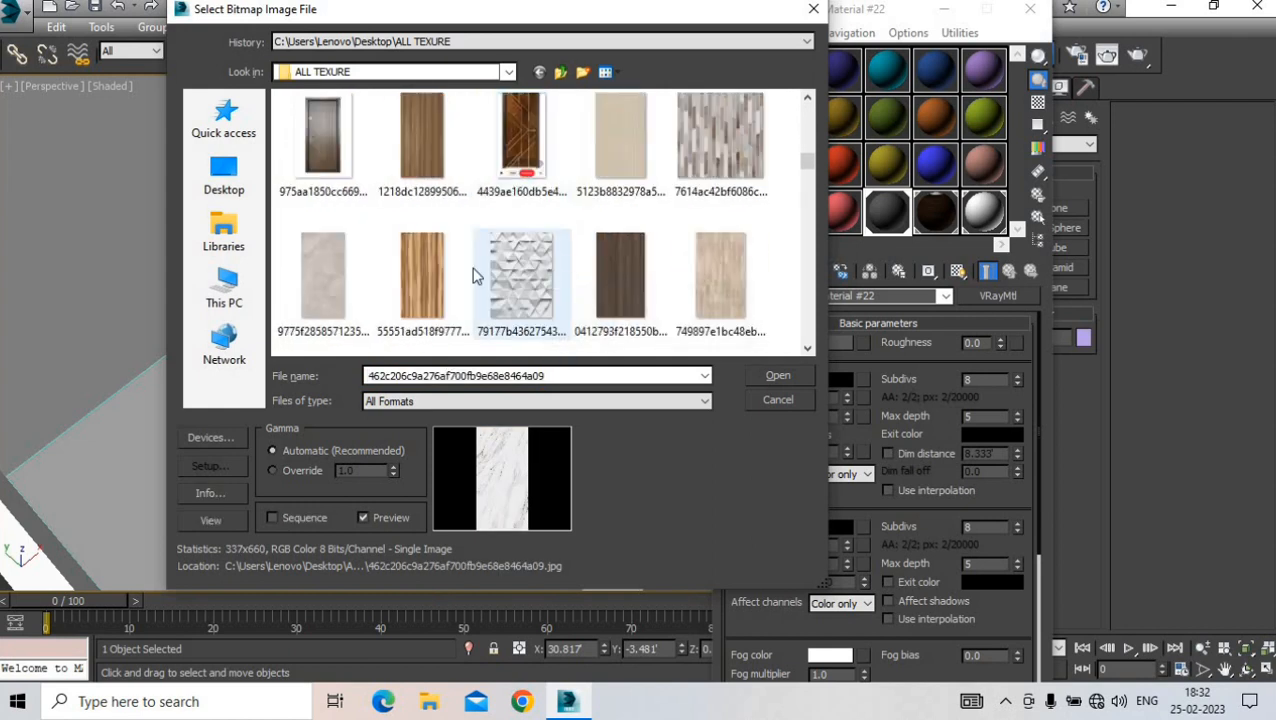
pyautogui.click(743, 304)
pyautogui.scroll(-3, 737, 285)
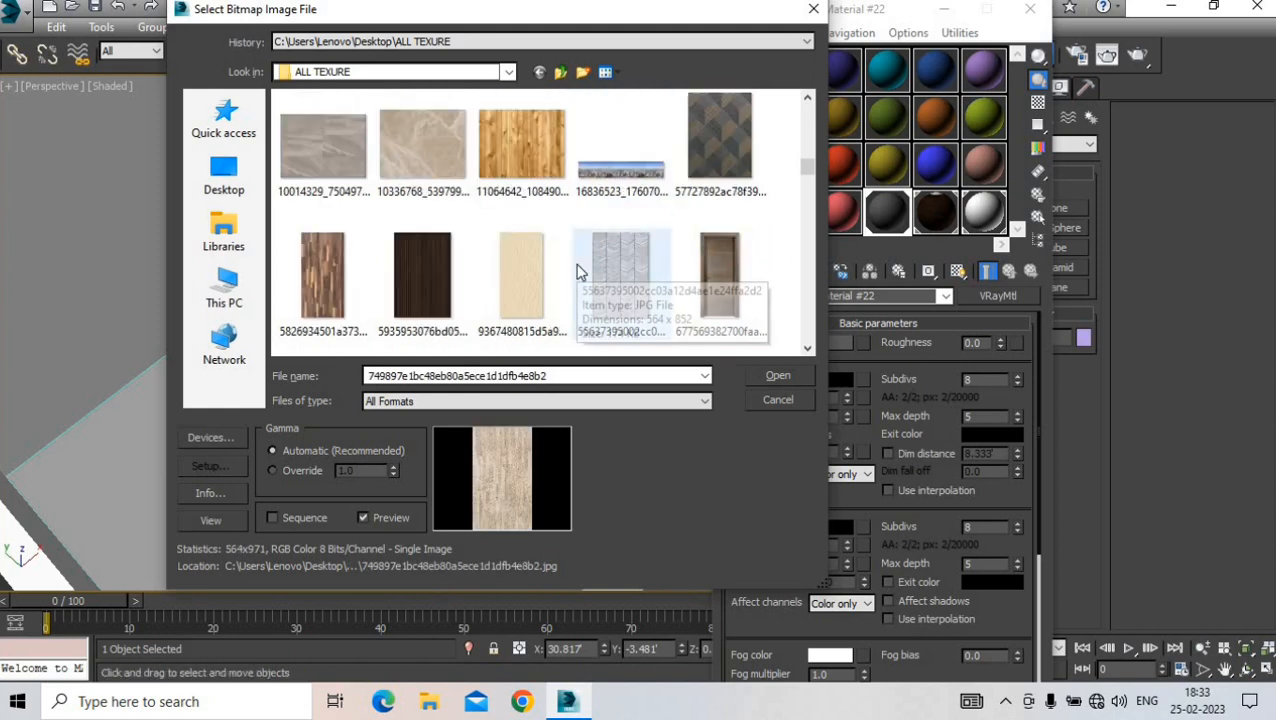
pyautogui.click(445, 149)
pyautogui.click(324, 161)
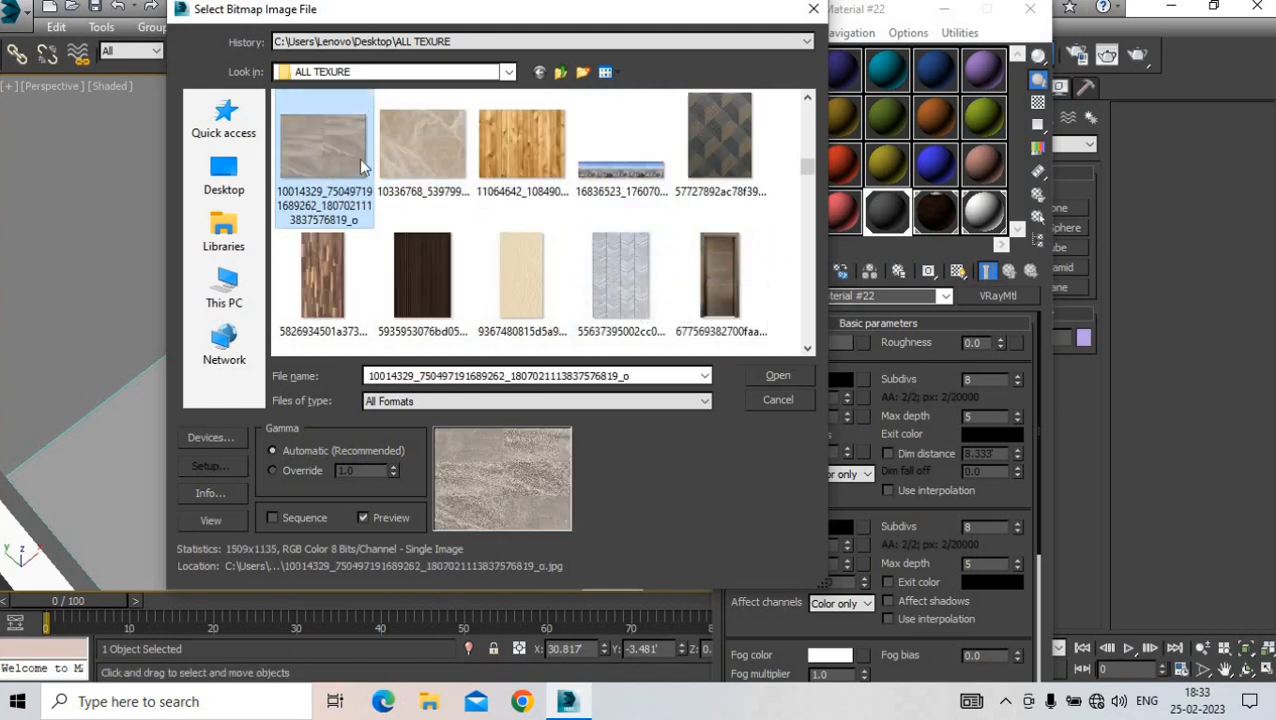
pyautogui.scroll(-4, 501, 242)
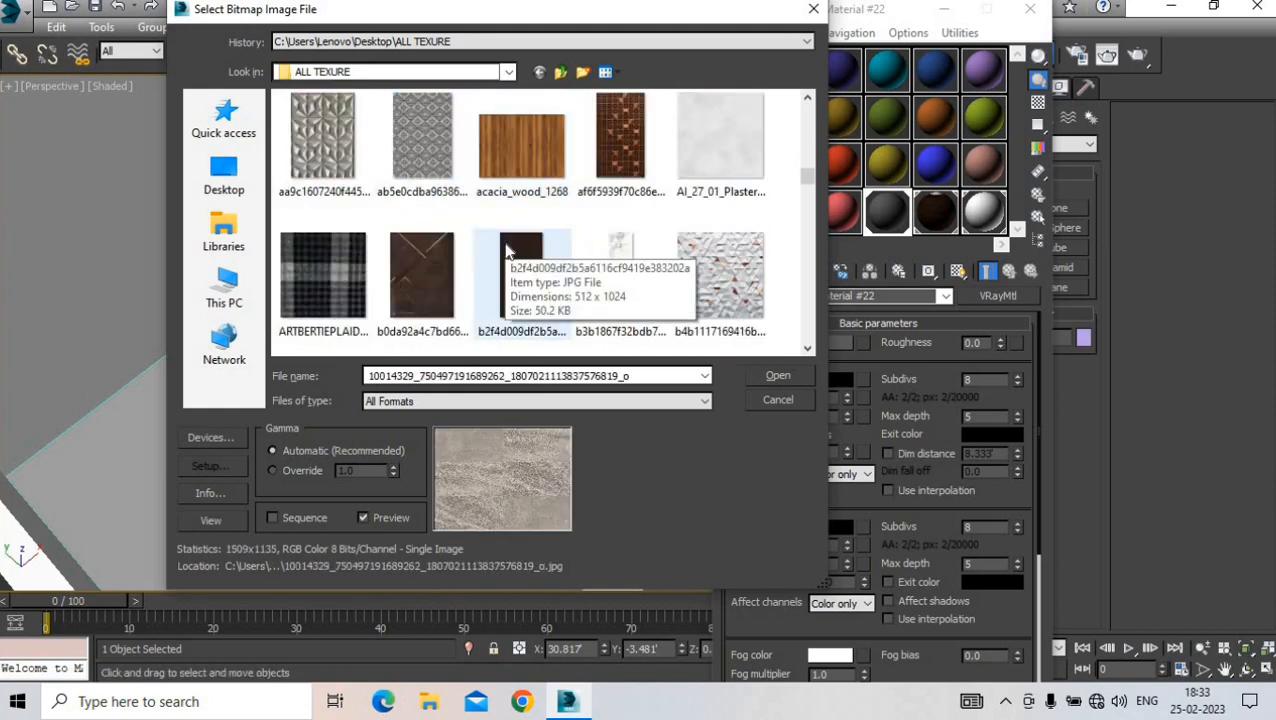
pyautogui.scroll(-2, 520, 210)
pyautogui.click(512, 166)
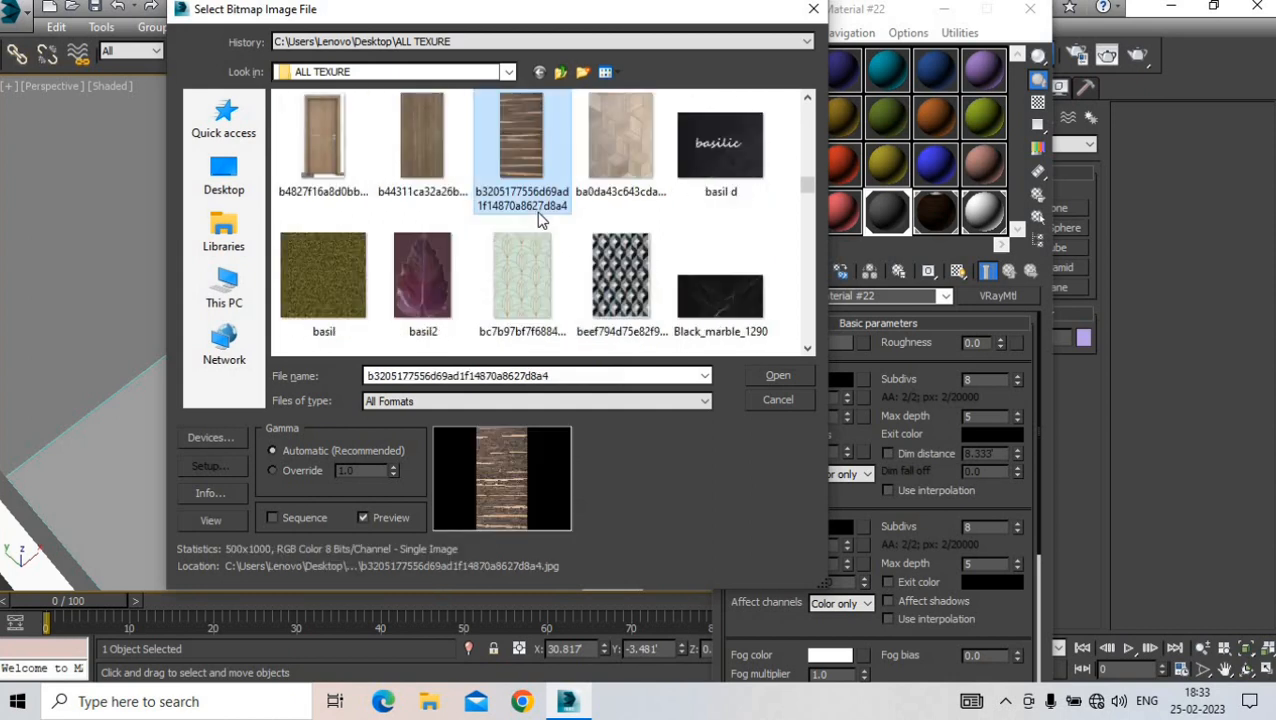
pyautogui.scroll(-2, 538, 214)
pyautogui.click(621, 262)
pyautogui.scroll(-2, 621, 262)
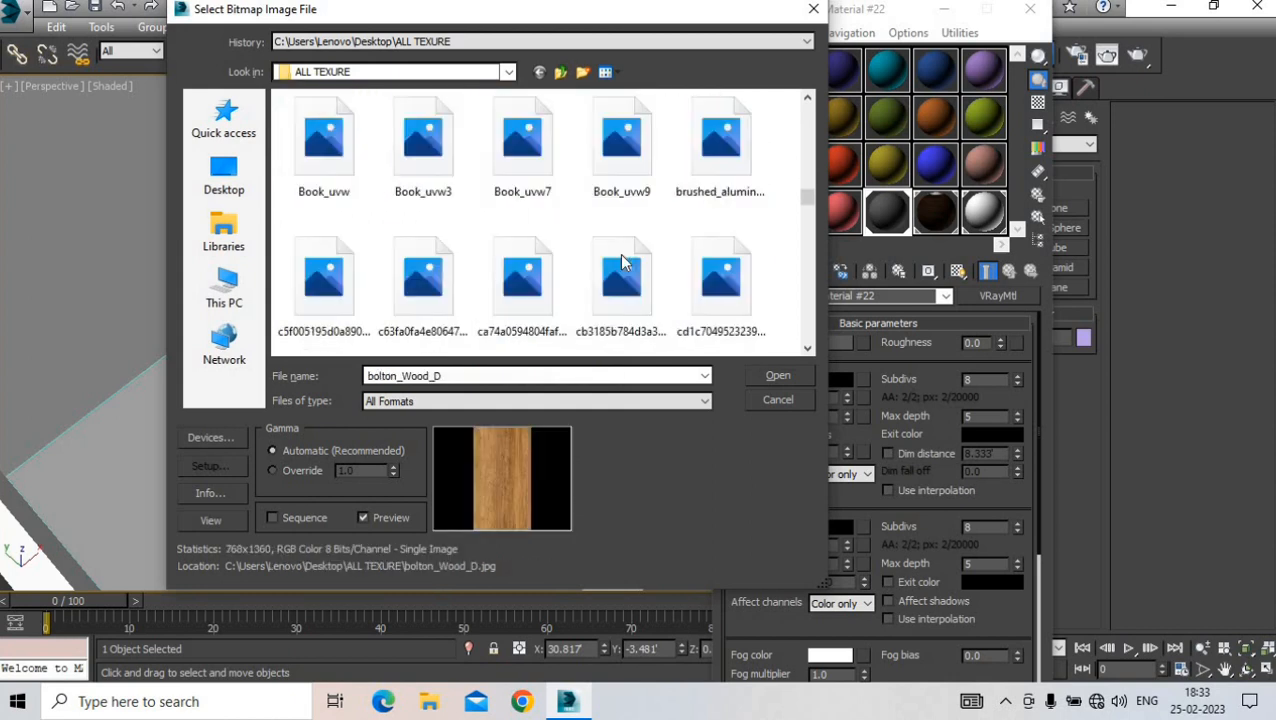
pyautogui.scroll(-2, 621, 262)
pyautogui.scroll(2, 457, 262)
pyautogui.click(457, 262)
pyautogui.scroll(-5, 457, 262)
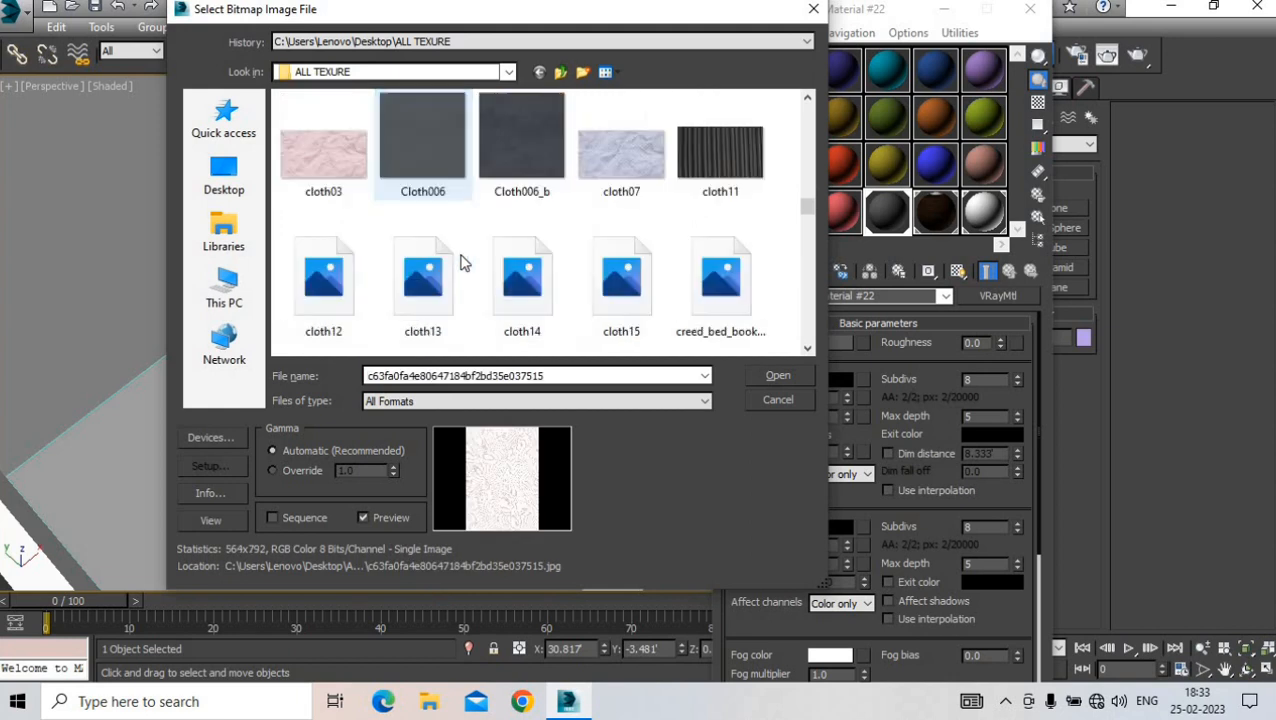
pyautogui.click(437, 278)
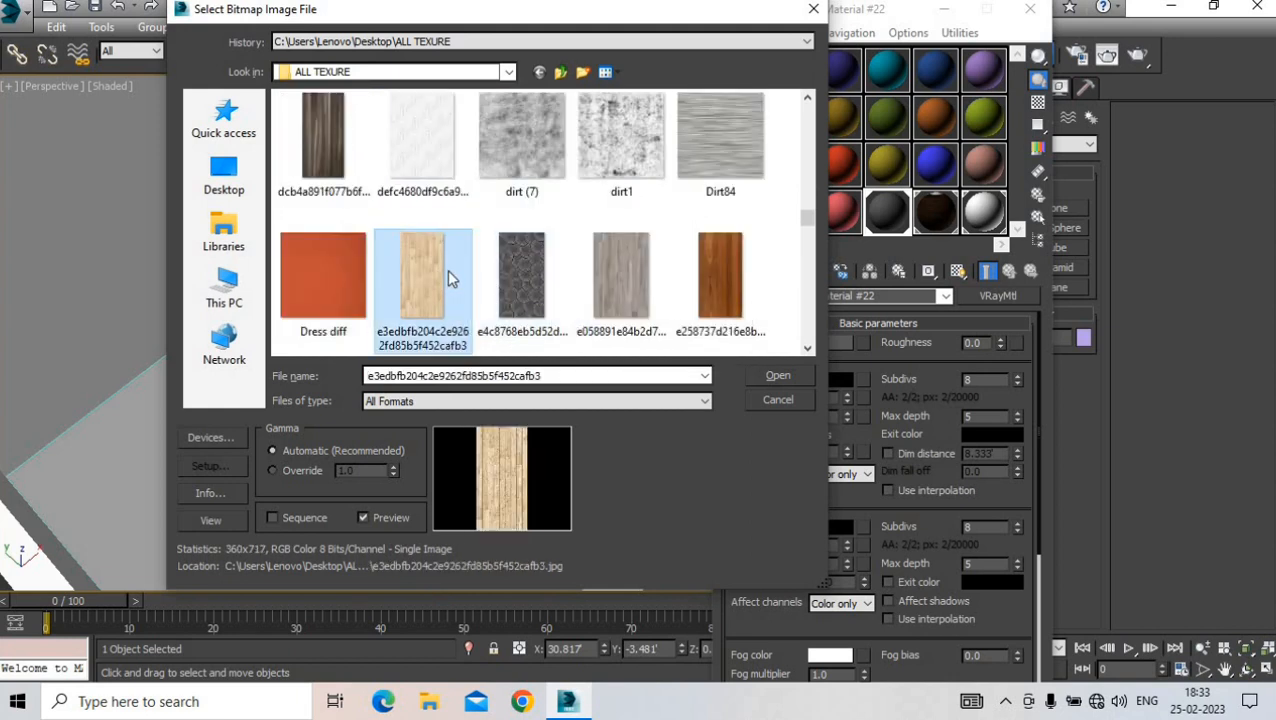
pyautogui.scroll(-6, 613, 285)
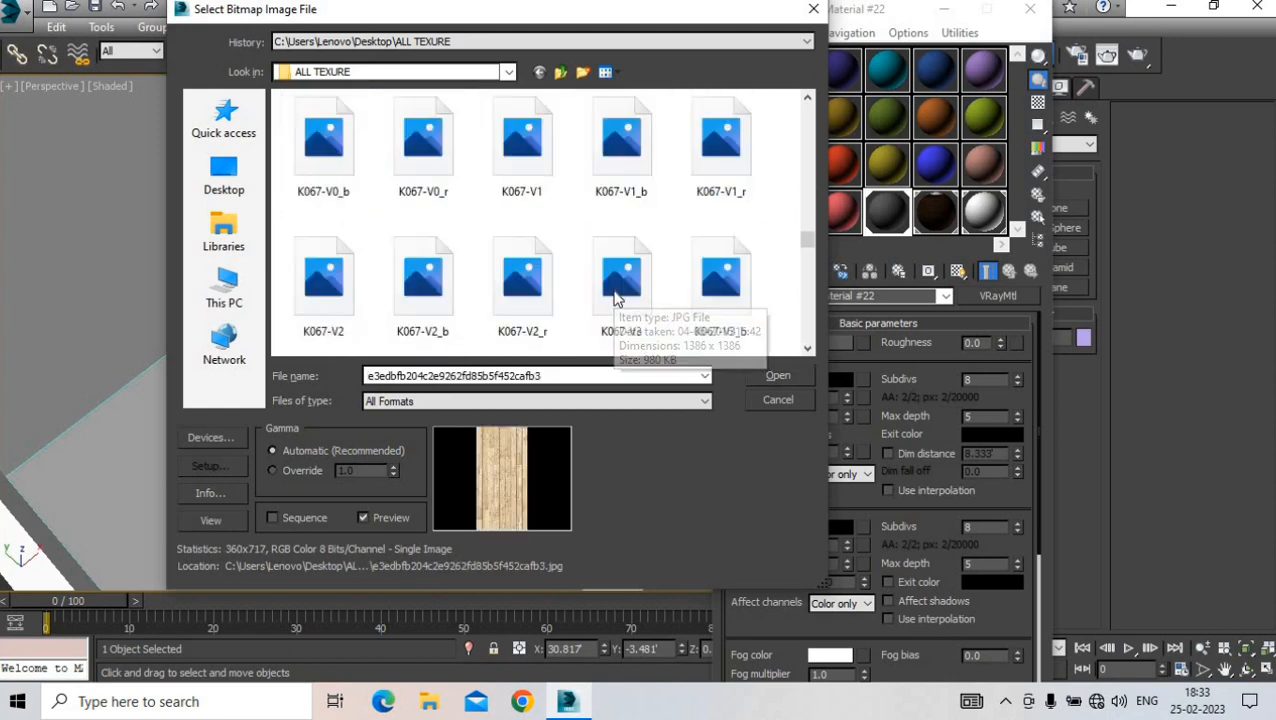
pyautogui.scroll(-8, 615, 297)
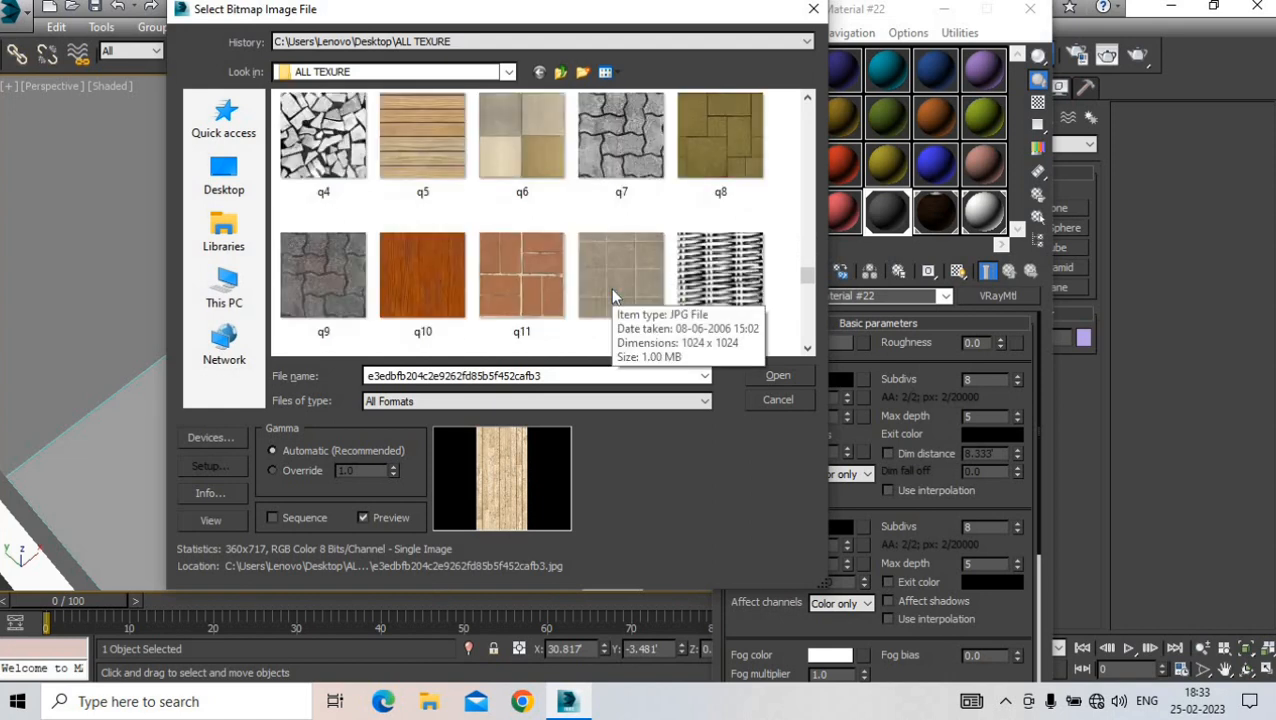
pyautogui.scroll(-8, 613, 295)
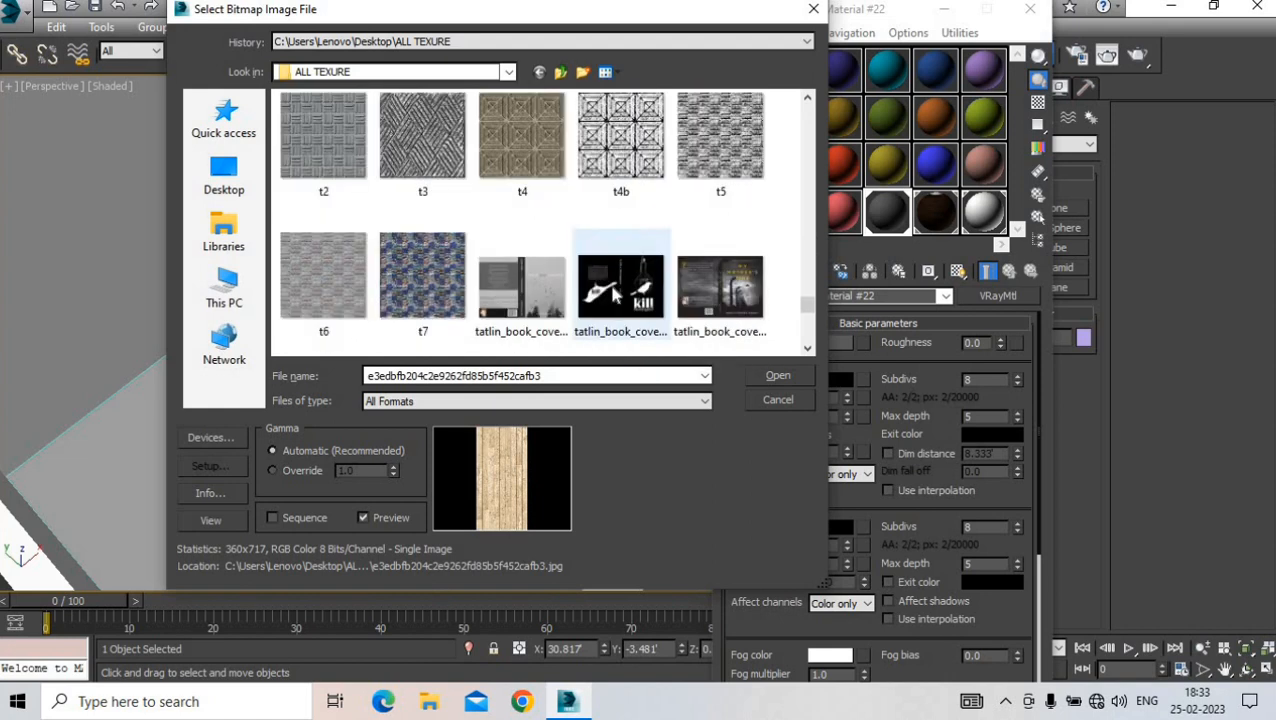
pyautogui.scroll(-8, 612, 288)
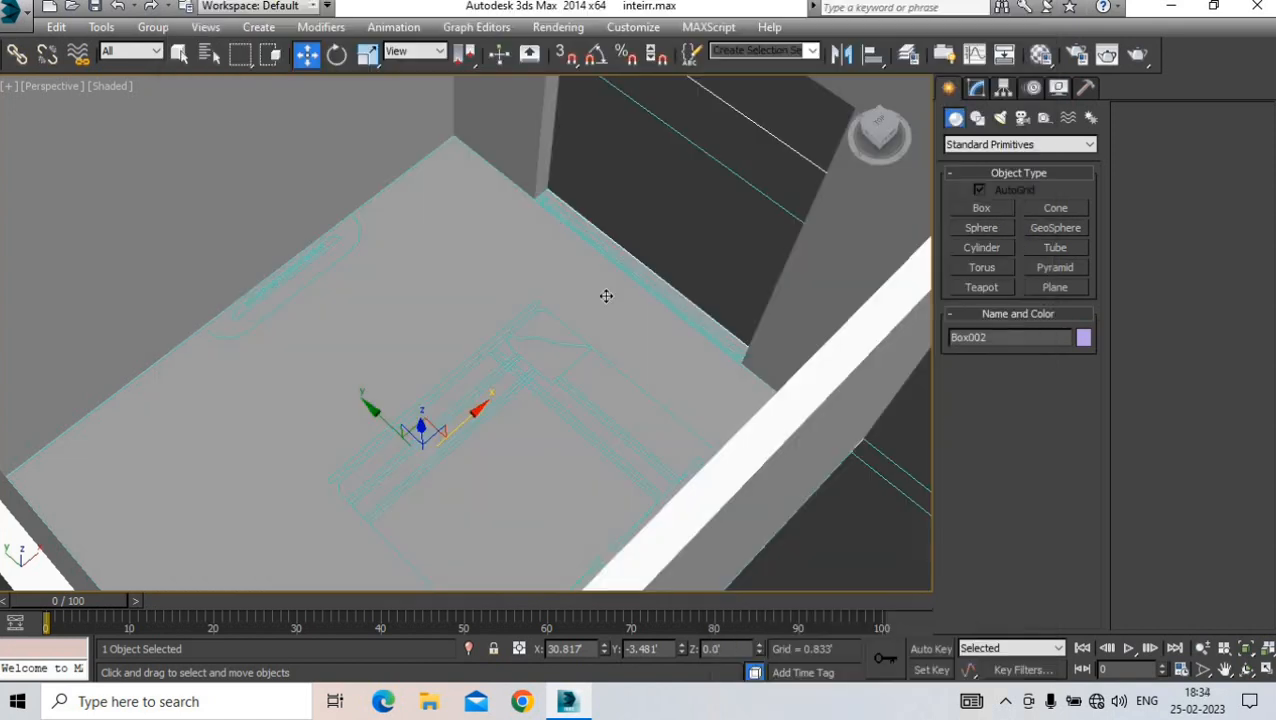
# - Load 112861.jpg from the Desktop as Material #22's diffuse bitmap and show the texture on the floor box
pyautogui.press('m')
pyautogui.click(996, 296)
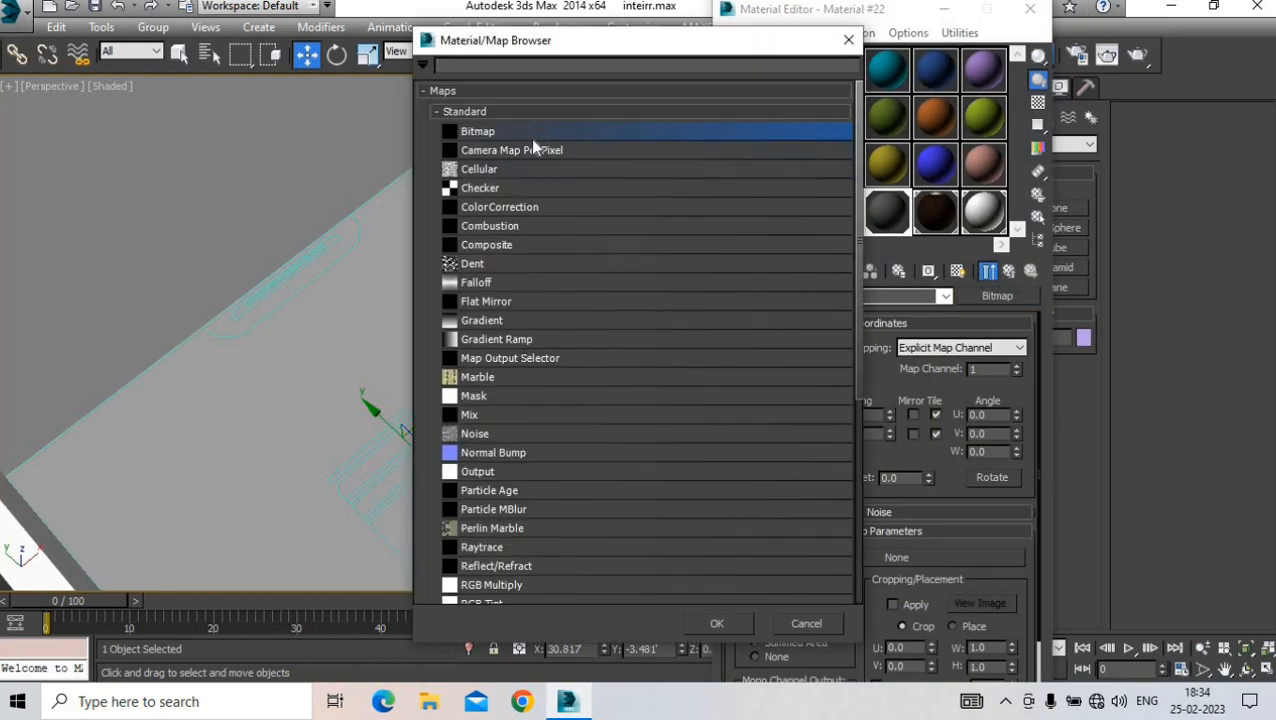
pyautogui.doubleClick(529, 137)
pyautogui.click(228, 178)
pyautogui.scroll(-4, 480, 275)
pyautogui.click(543, 284)
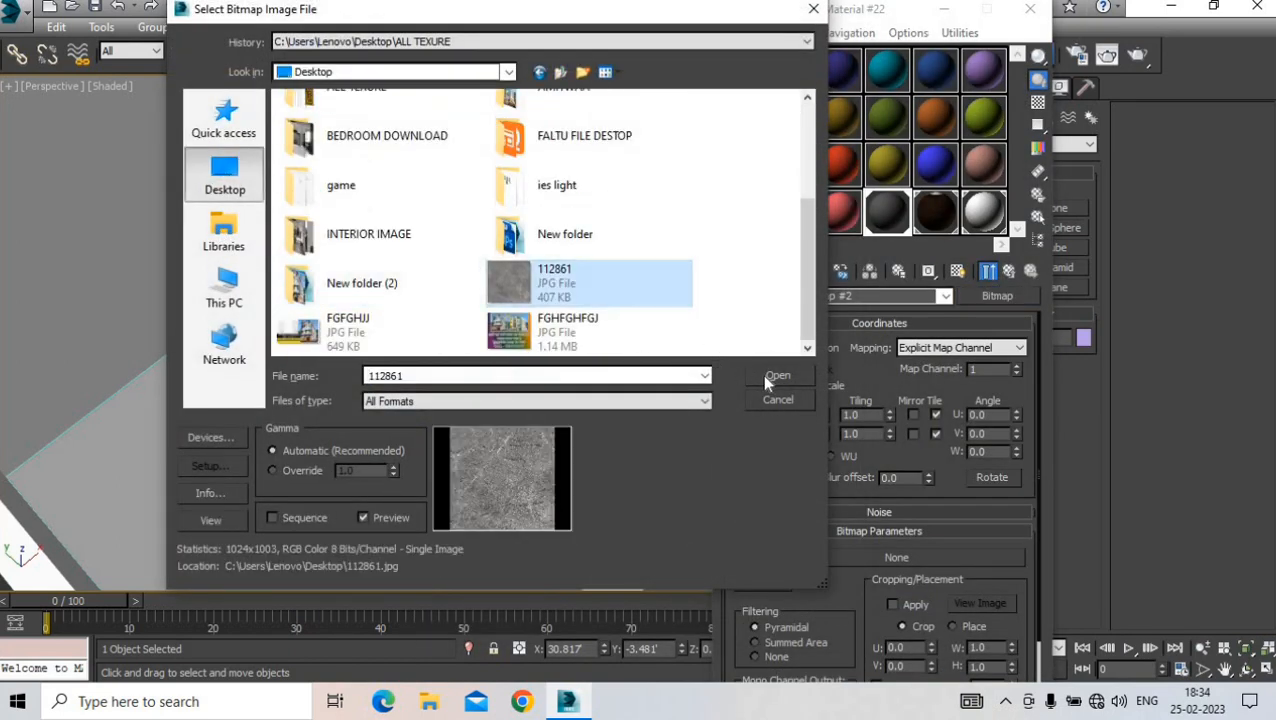
pyautogui.click(766, 376)
pyautogui.click(956, 272)
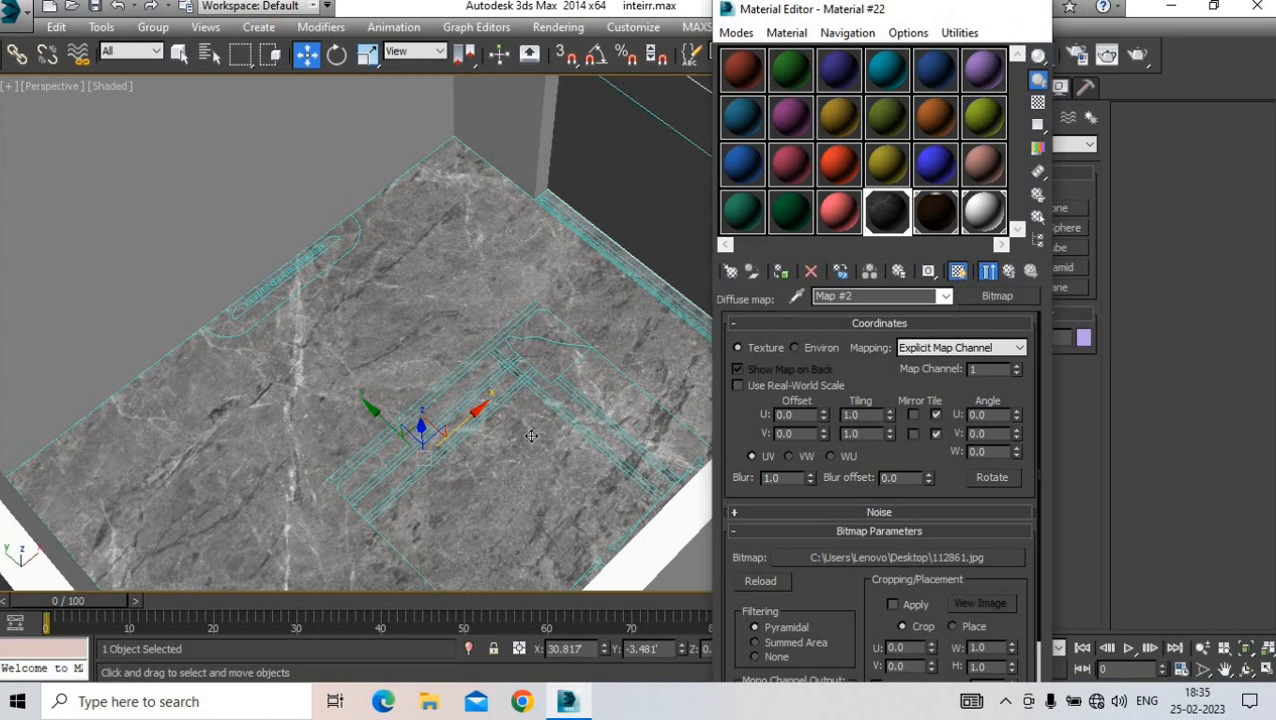
# - Scale the floor box uniformly to about 102 percent
pyautogui.press('m')
pyautogui.keyDown('alt'); pyautogui.moveTo(531, 436); pyautogui.dragTo(450, 448, button='middle'); pyautogui.keyUp('alt')
pyautogui.scroll(2, 420, 458)
pyautogui.scroll(-2, 398, 463)
pyautogui.press('r')
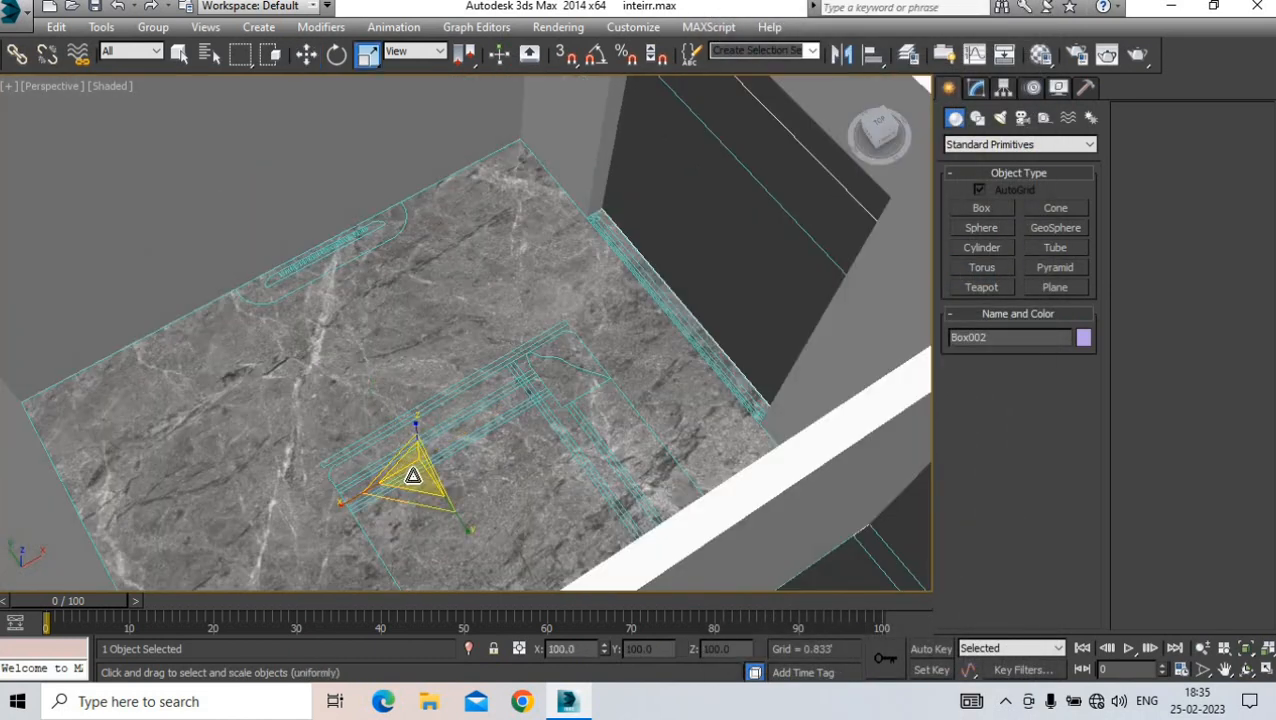
pyautogui.moveTo(413, 476); pyautogui.dragTo(410, 474)
# - Give Material #22 a light grey reflection colour and a reflection glossiness of 0.76
pyautogui.click(1040, 55)
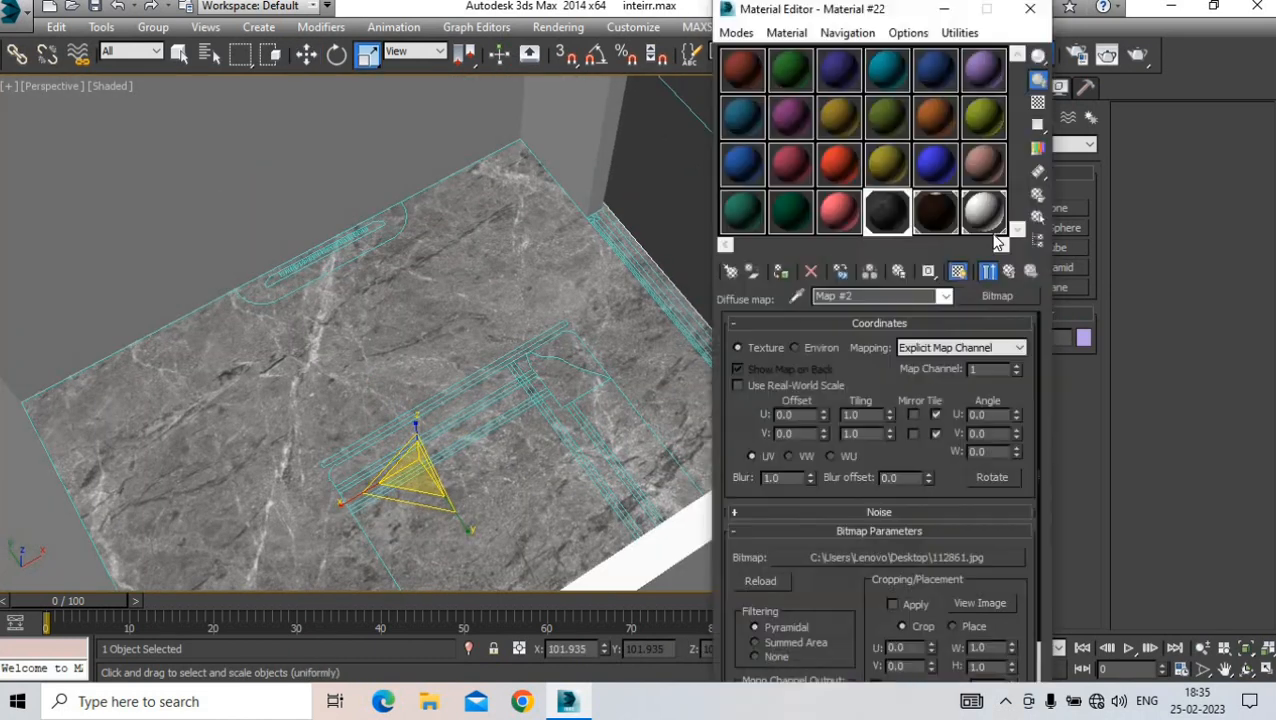
pyautogui.click(1008, 271)
pyautogui.doubleClick(886, 212)
pyautogui.click(822, 383)
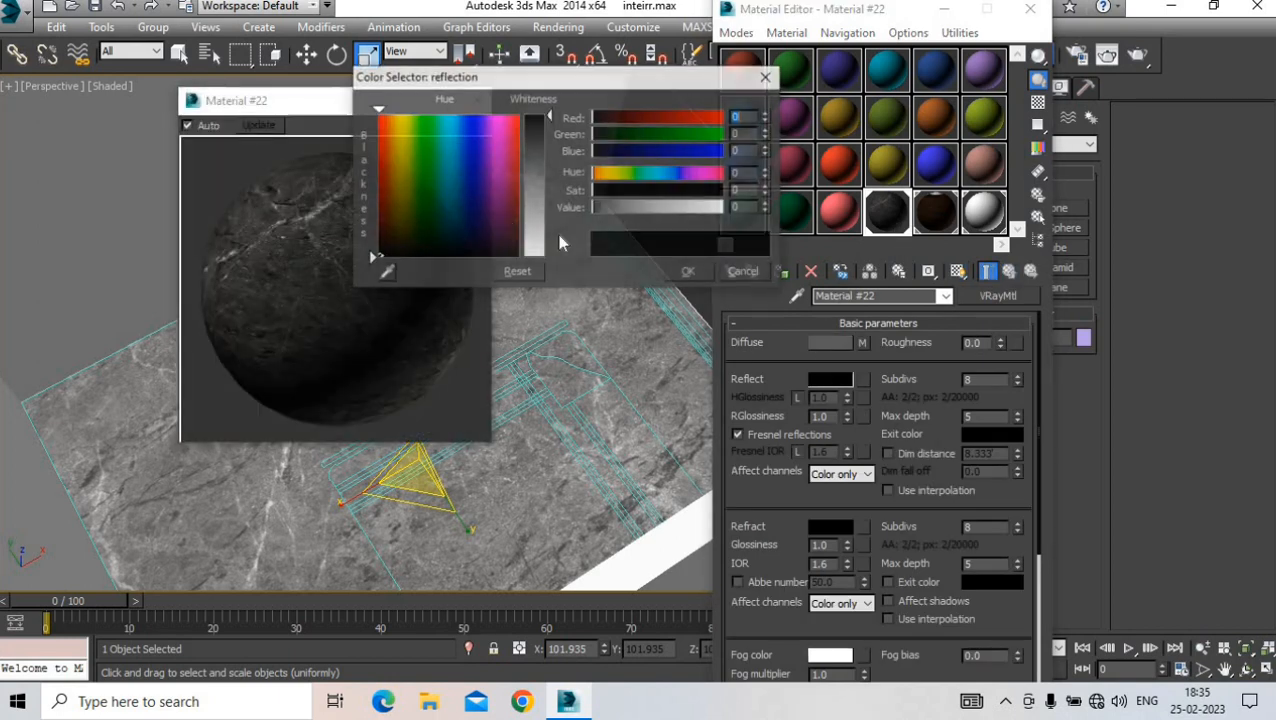
pyautogui.moveTo(555, 227); pyautogui.dragTo(555, 170)
pyautogui.click(680, 277)
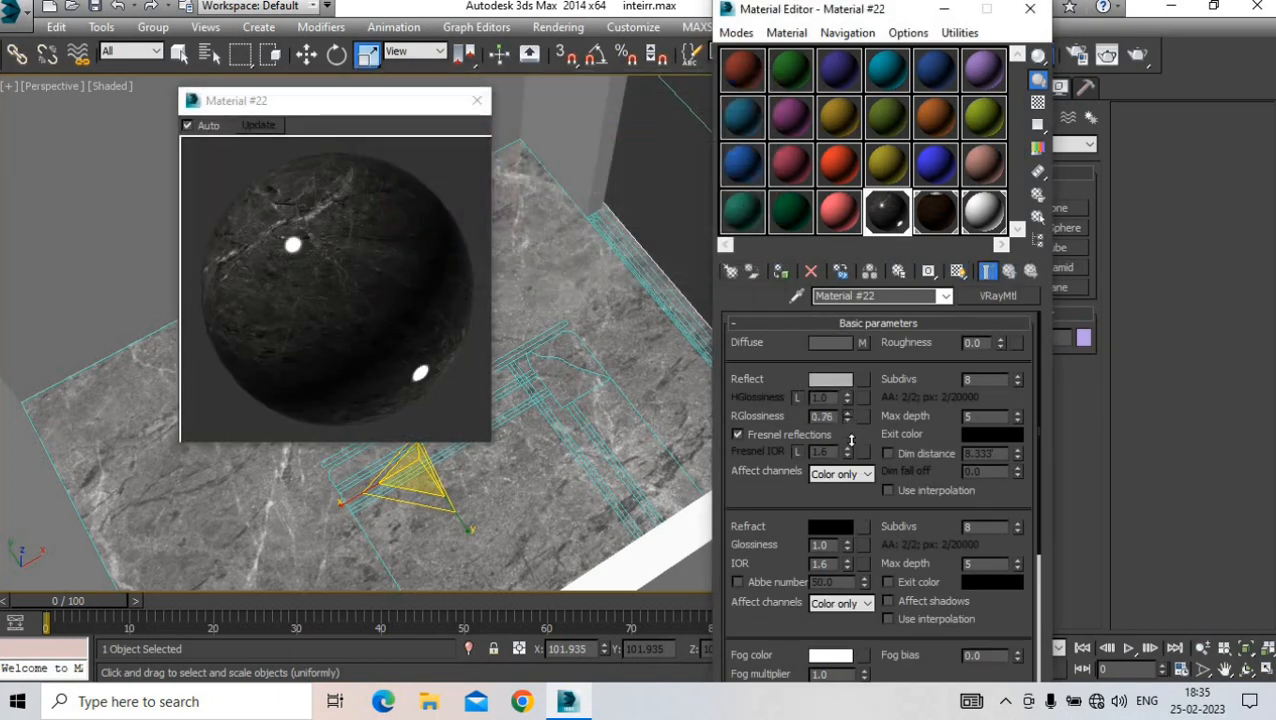
pyautogui.click(475, 103)
pyautogui.click(1030, 8)
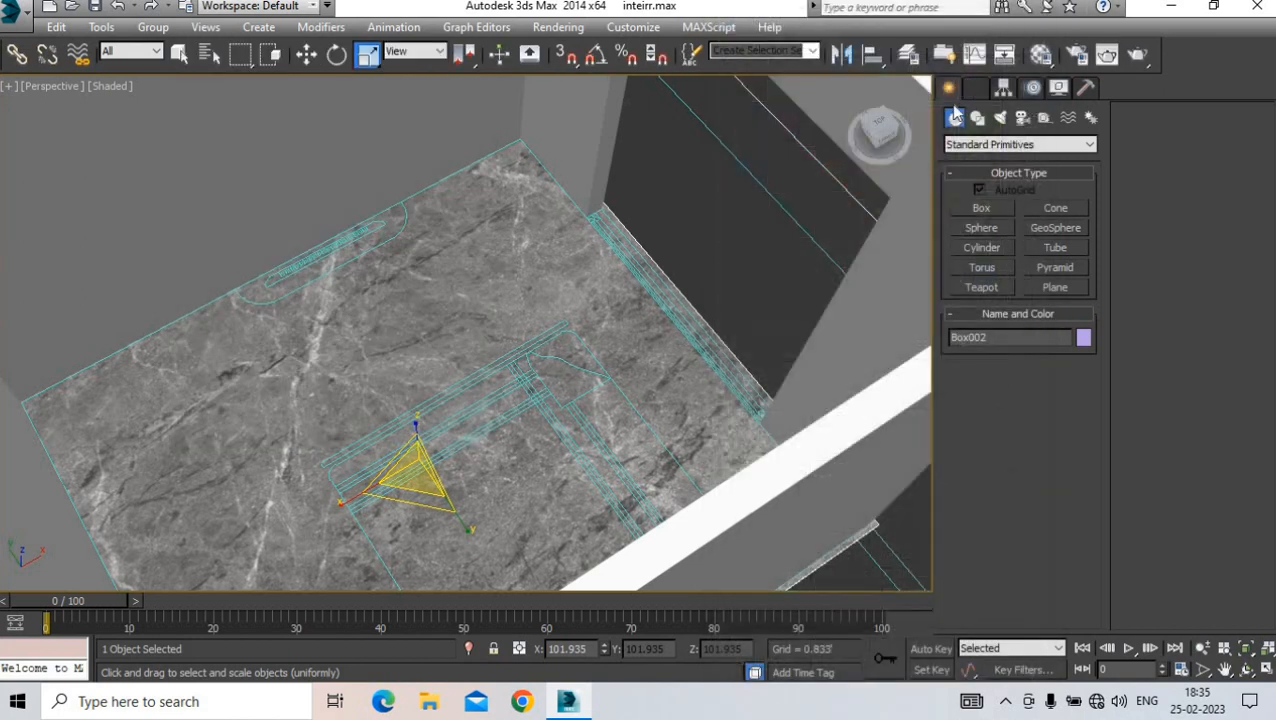
# - Deselect the floor box and inspect the textured floor and the whole room from above
pyautogui.scroll(-5, 487, 267)
pyautogui.scroll(7, 475, 270)
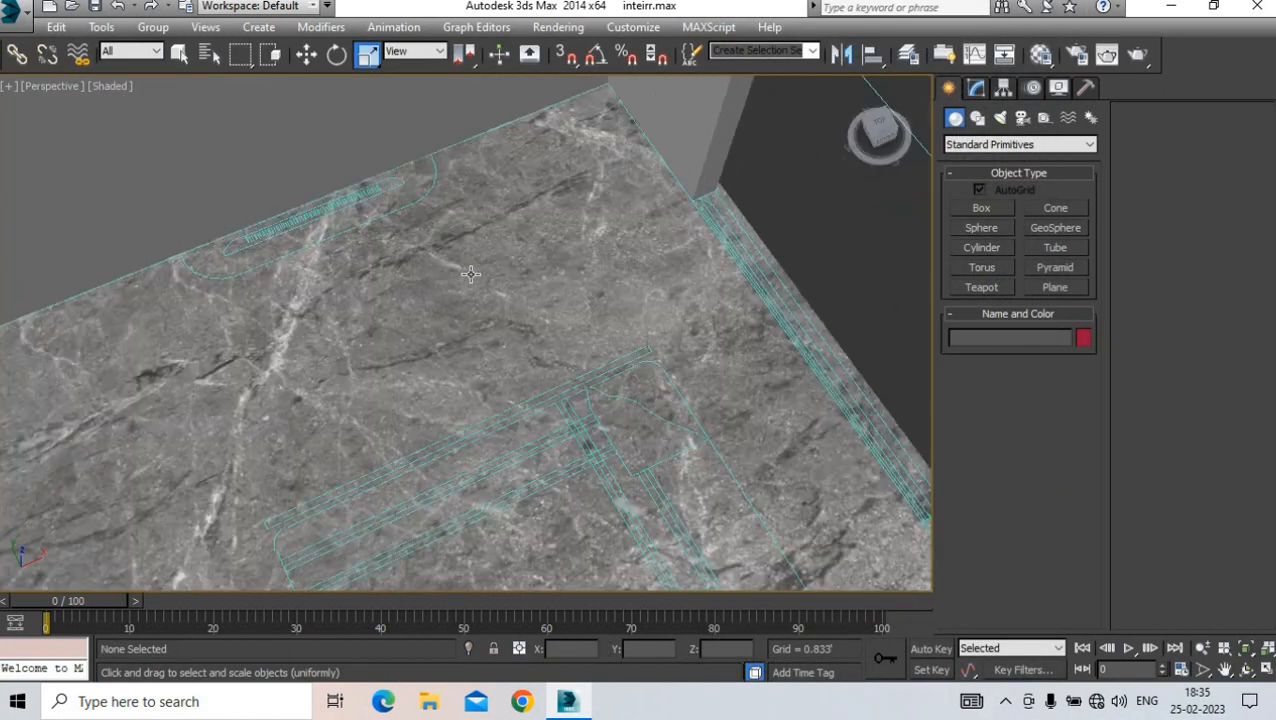
pyautogui.click(777, 195)
pyautogui.press('w')
pyautogui.scroll(-6, 396, 262)
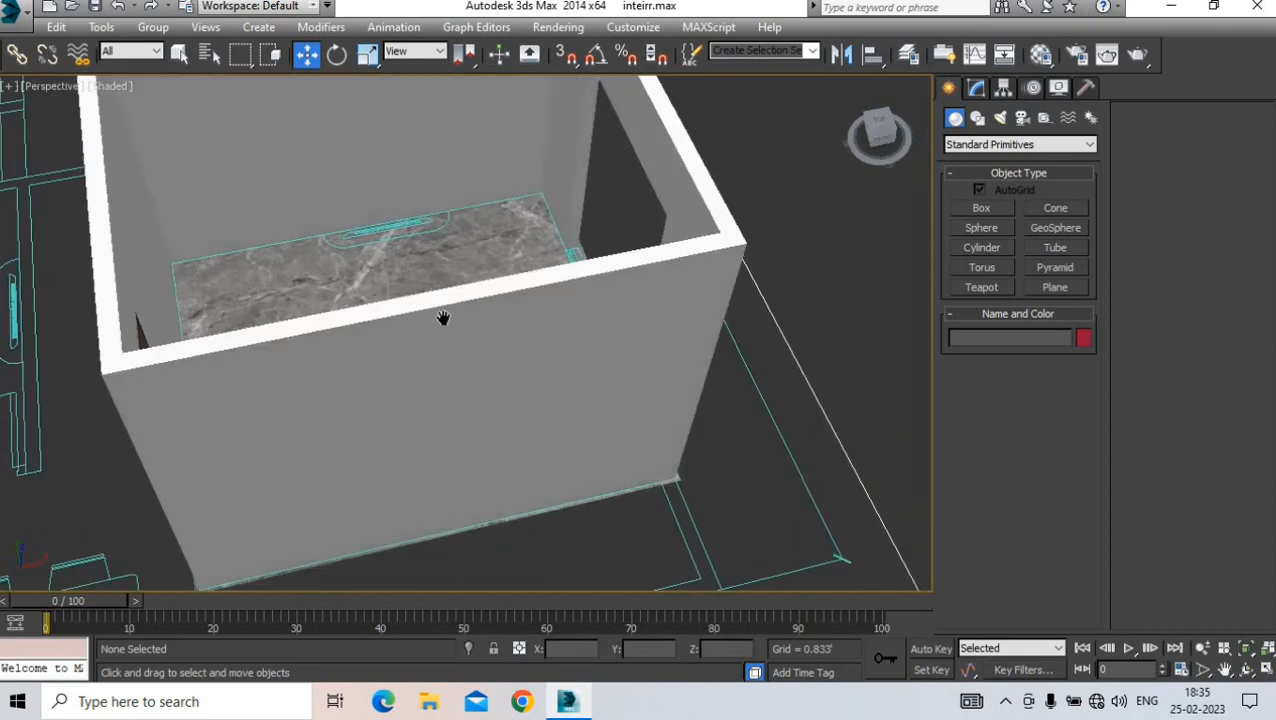
pyautogui.keyDown('alt'); pyautogui.moveTo(442, 319); pyautogui.dragTo(500, 385, button='middle'); pyautogui.keyUp('alt')
pyautogui.scroll(-3, 436, 382)
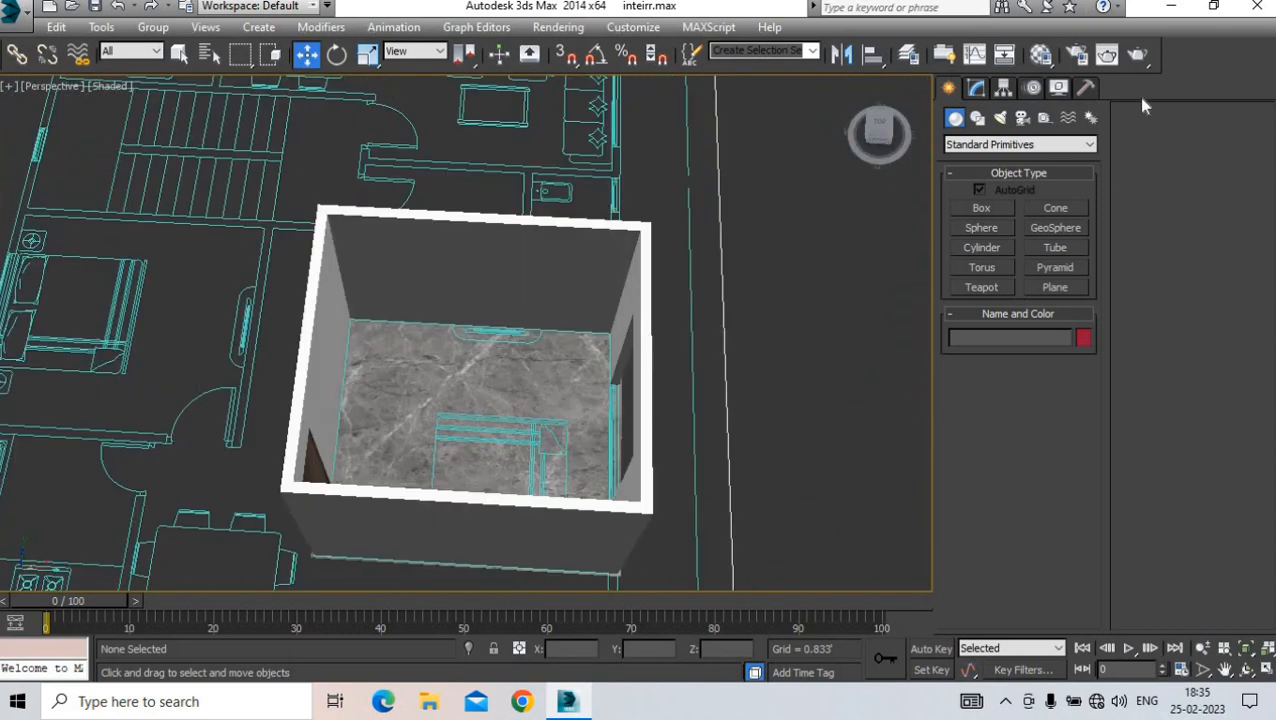
# - Merge the furniture scene from a Max file on the desktop, using the scene material for duplicate material names
pyautogui.click(1171, 7)
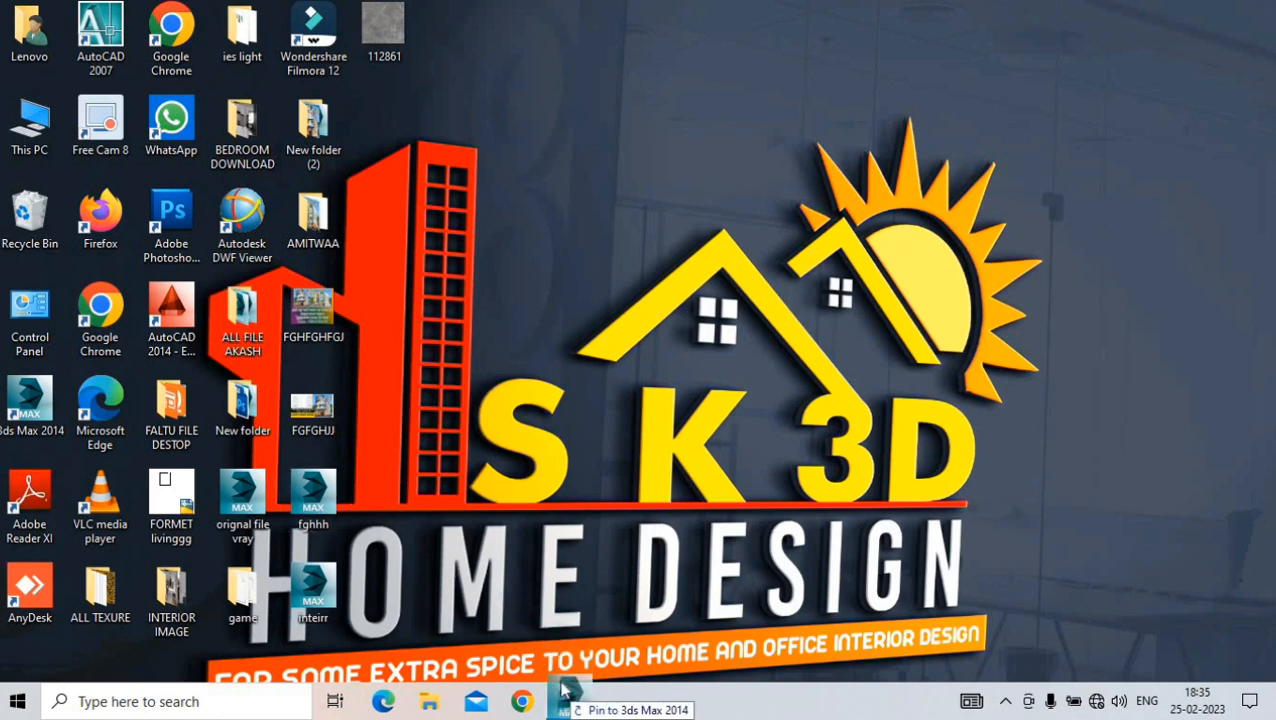
pyautogui.moveTo(562, 690); pyautogui.dragTo(634, 445)
pyautogui.click(646, 461)
pyautogui.click(745, 494)
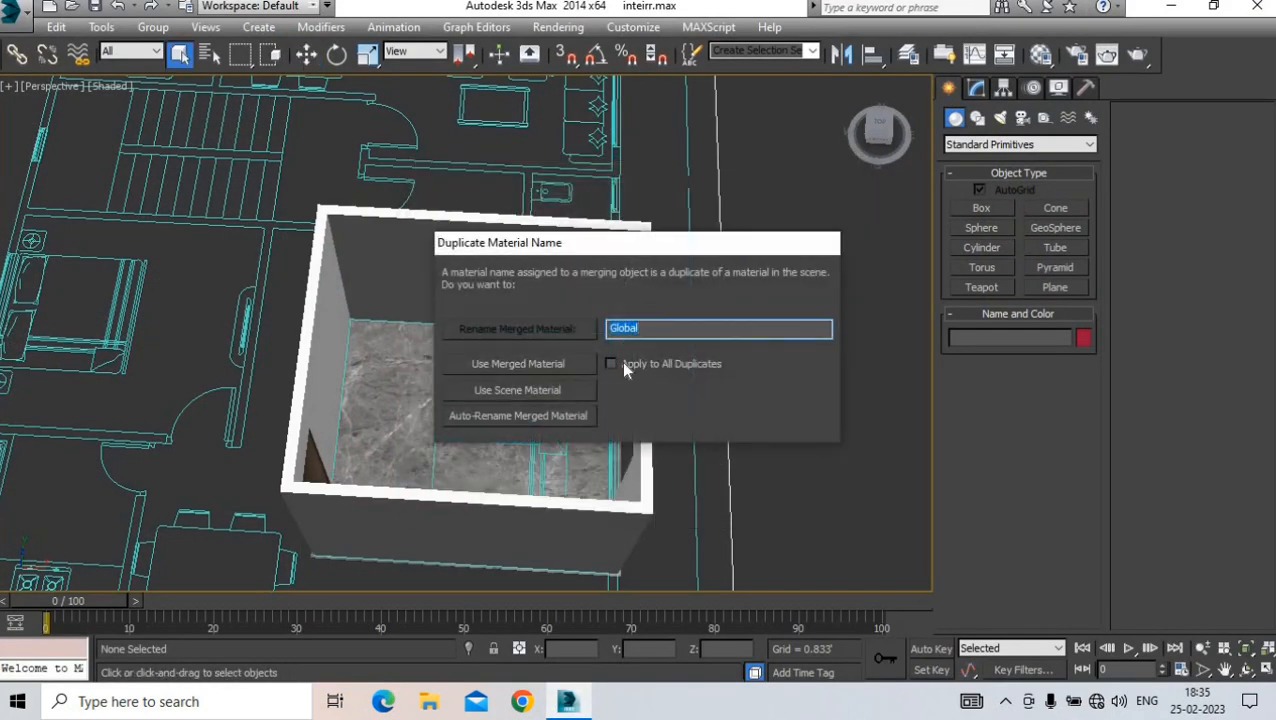
pyautogui.click(556, 386)
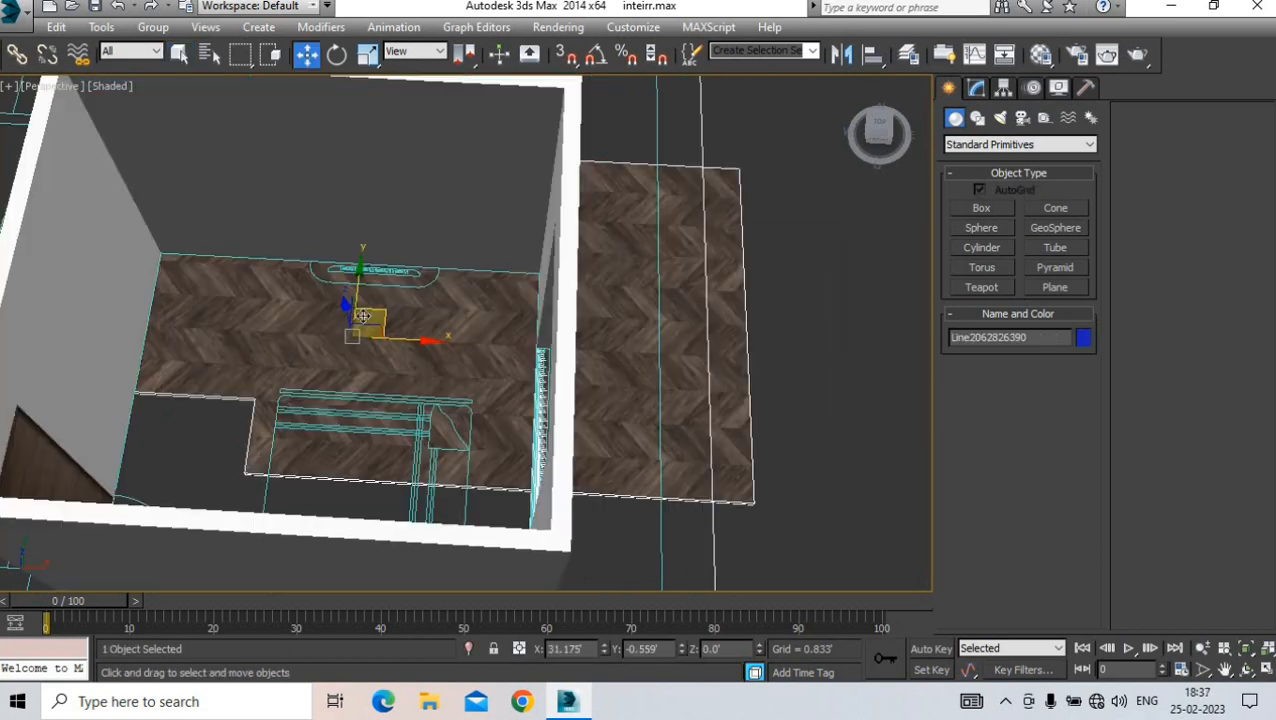
# - Move the merged herringbone floor over the room's interior and raise it to a Z position of about 0.275'
pyautogui.moveTo(359, 292); pyautogui.dragTo(346, 424)
pyautogui.keyDown('alt'); pyautogui.moveTo(346, 424); pyautogui.dragTo(430, 402, button='middle'); pyautogui.keyUp('alt')
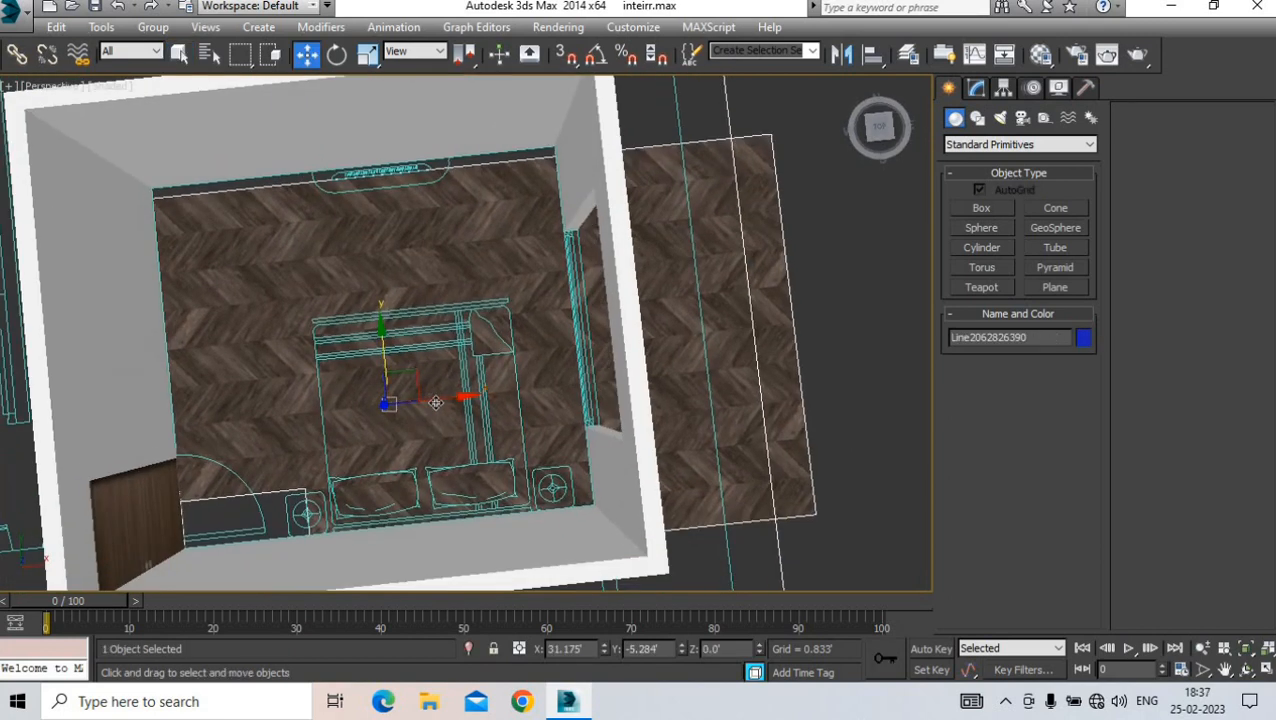
pyautogui.moveTo(430, 402); pyautogui.dragTo(300, 405)
pyautogui.keyDown('alt'); pyautogui.moveTo(300, 405); pyautogui.dragTo(349, 425, button='middle'); pyautogui.keyUp('alt')
pyautogui.keyDown('alt'); pyautogui.moveTo(381, 349); pyautogui.dragTo(368, 411, button='middle'); pyautogui.keyUp('alt')
pyautogui.moveTo(362, 410); pyautogui.dragTo(363, 408)
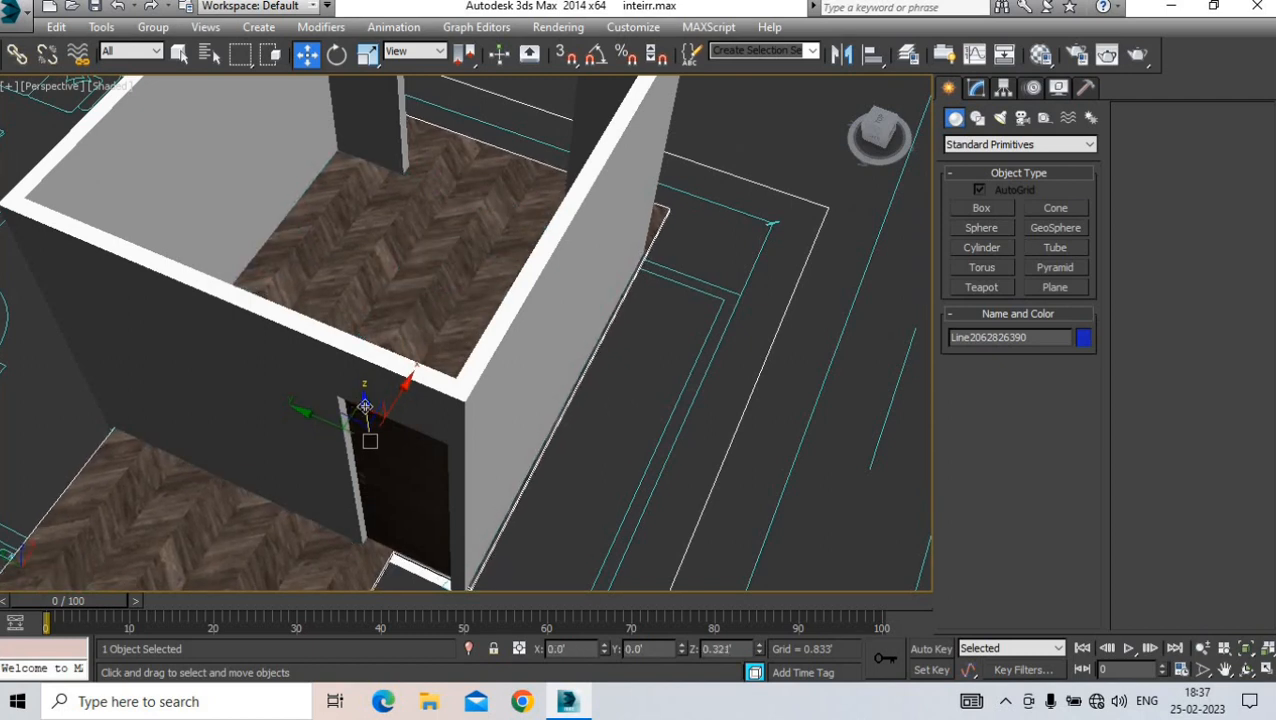
pyautogui.scroll(-3, 428, 258)
pyautogui.keyDown('alt'); pyautogui.moveTo(428, 258); pyautogui.dragTo(182, 278, button='middle'); pyautogui.keyUp('alt')
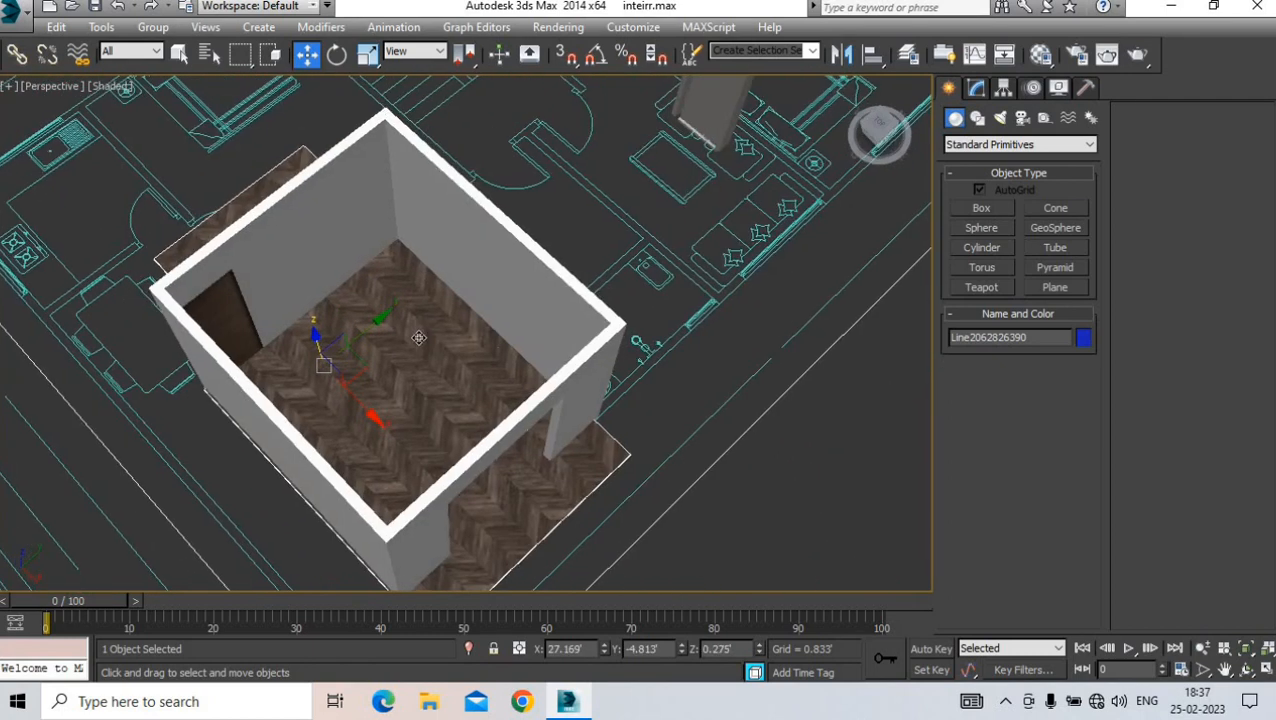
# - Select the merged bed together with its rug, both bedside tables and their accessories
pyautogui.moveTo(436, 414); pyautogui.dragTo(338, 394, button='middle')
pyautogui.scroll(-3, 341, 401)
pyautogui.click(591, 387)
pyautogui.moveTo(890, 440); pyautogui.dragTo(738, 352, button='middle')
pyautogui.scroll(4, 614, 336)
pyautogui.click(688, 349)
pyautogui.moveTo(738, 352); pyautogui.dragTo(567, 336, button='middle')
pyautogui.scroll(-3, 567, 336)
pyautogui.scroll(5, 703, 257)
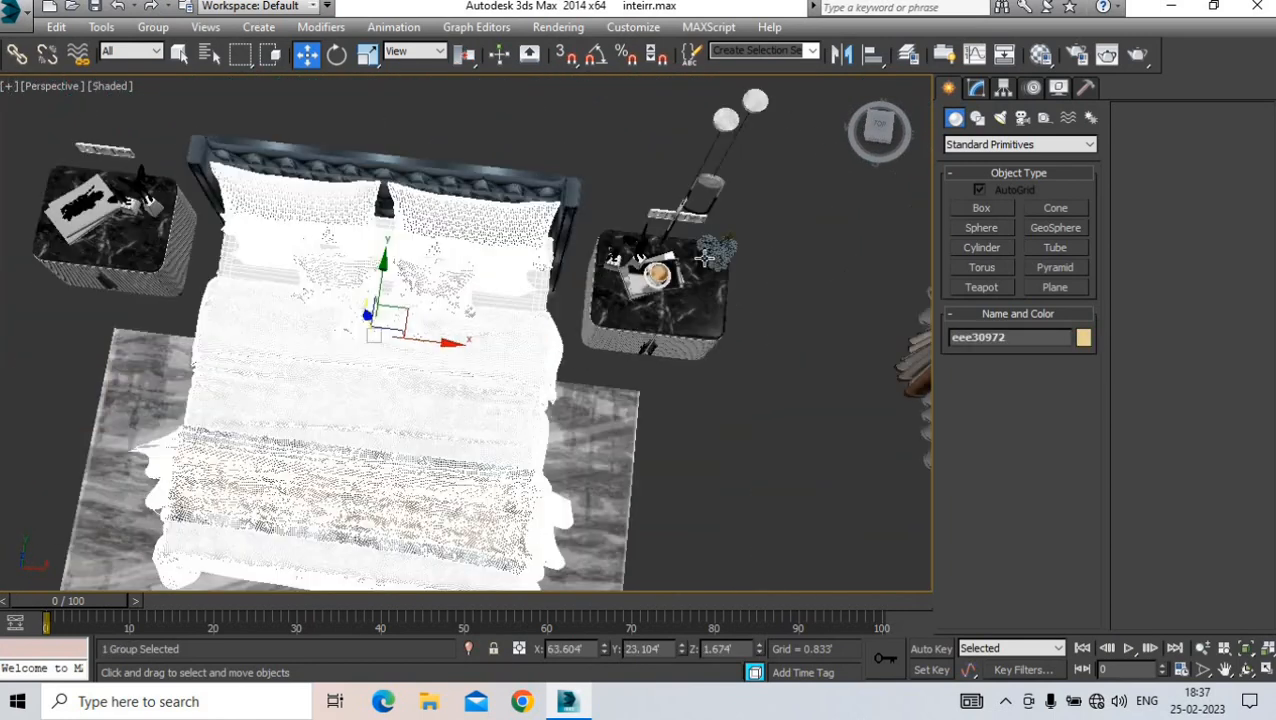
pyautogui.scroll(-5, 502, 313)
pyautogui.keyDown('alt'); pyautogui.moveTo(502, 313); pyautogui.dragTo(607, 203, button='middle'); pyautogui.keyUp('alt')
pyautogui.moveTo(307, 470); pyautogui.dragTo(302, 474)
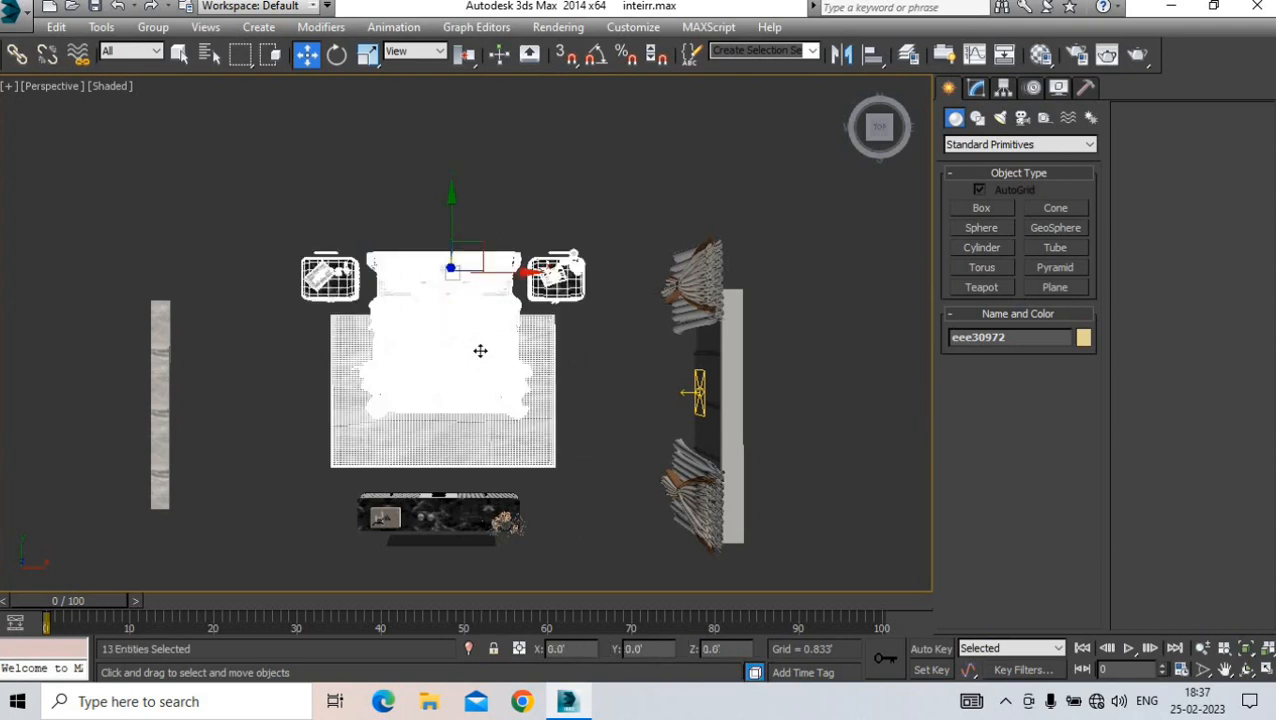
# - Move the selected bed set from beside the floor plan into the bedroom
pyautogui.scroll(-3, 482, 350)
pyautogui.moveTo(489, 298); pyautogui.dragTo(155, 333)
pyautogui.moveTo(308, 316); pyautogui.dragTo(690, 238, button='middle')
pyautogui.scroll(-4, 680, 232)
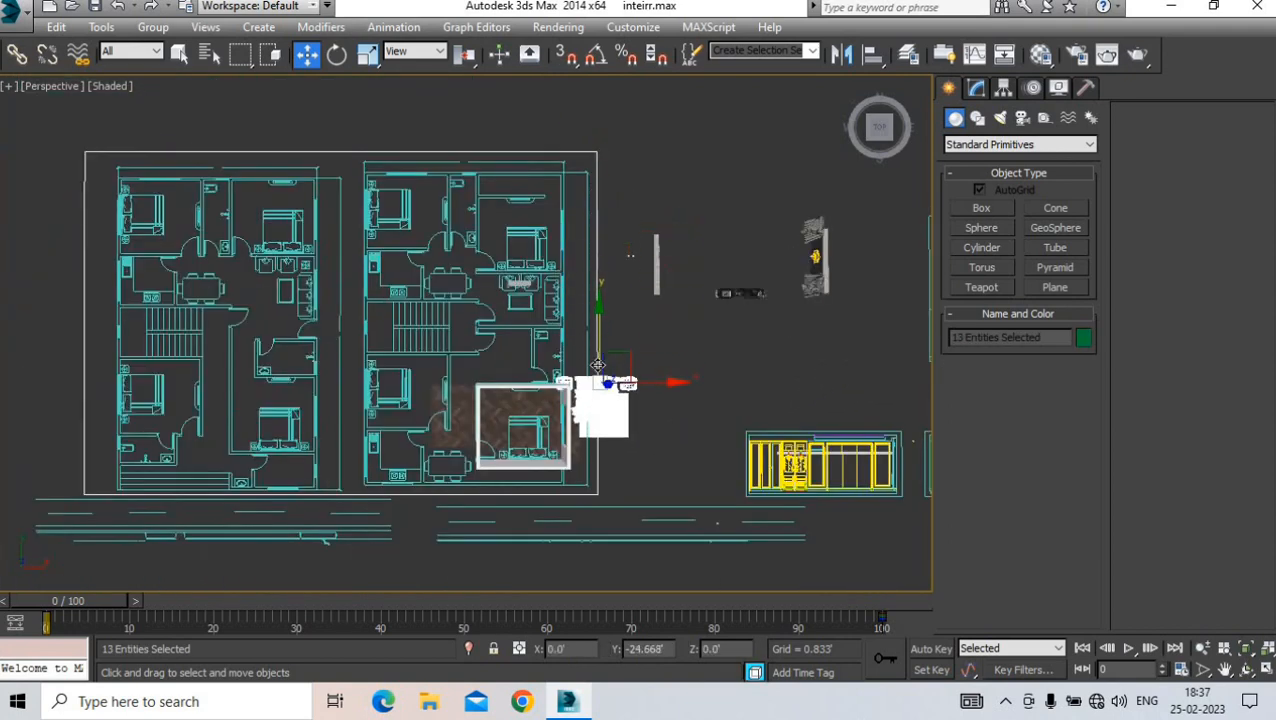
pyautogui.scroll(5, 603, 426)
pyautogui.moveTo(401, 365); pyautogui.dragTo(336, 359)
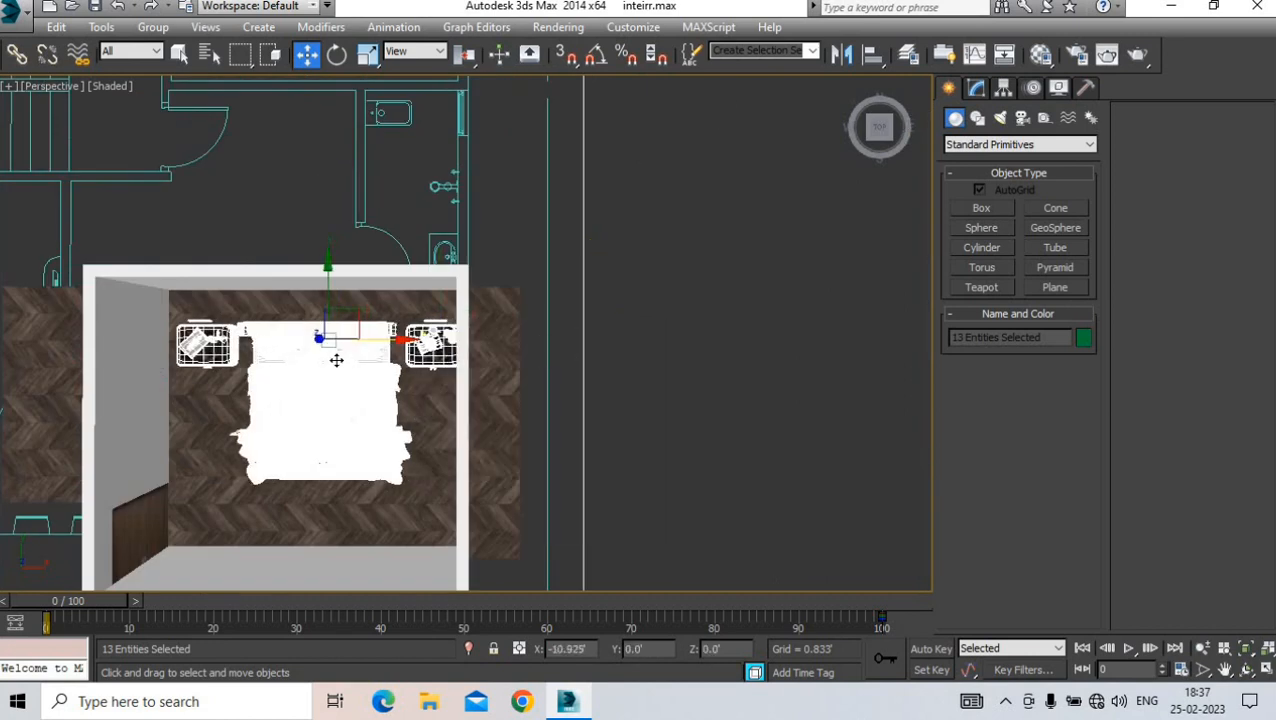
pyautogui.scroll(5, 336, 359)
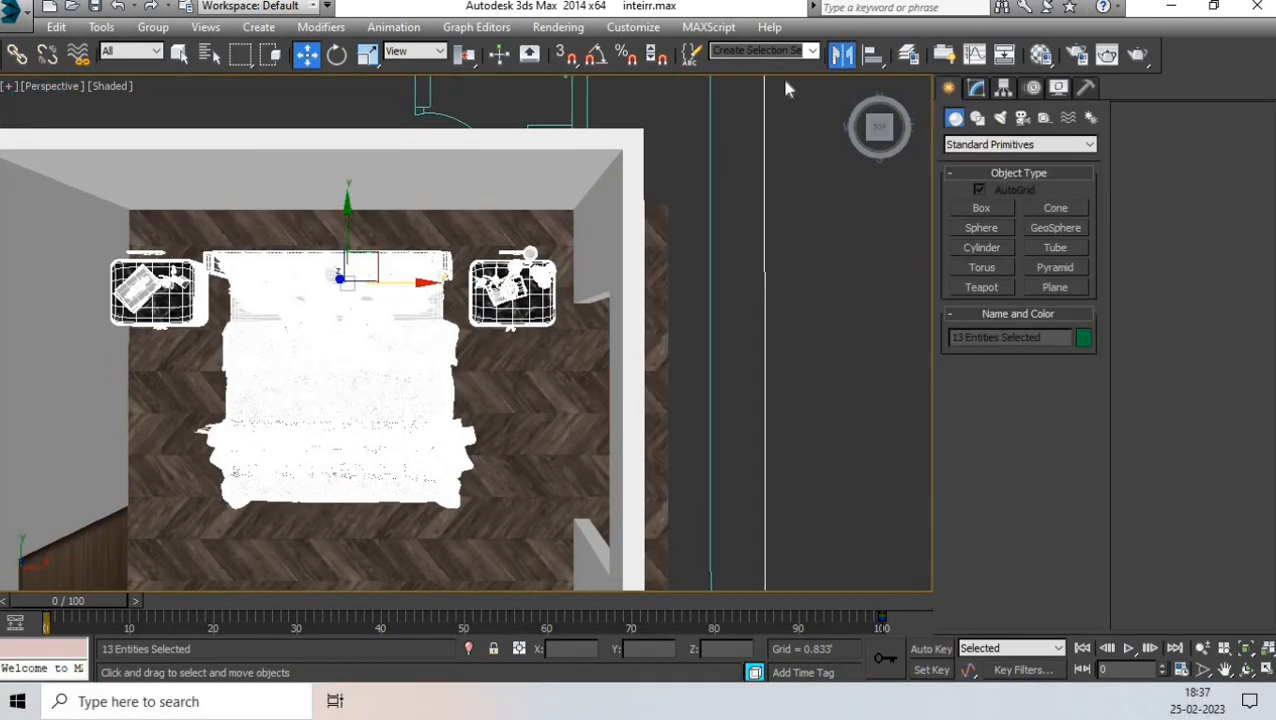
# - Mirror the bed set about the Y axis and move it so the headboard stands against the wall beside the door
pyautogui.click(601, 258)
pyautogui.click(600, 485)
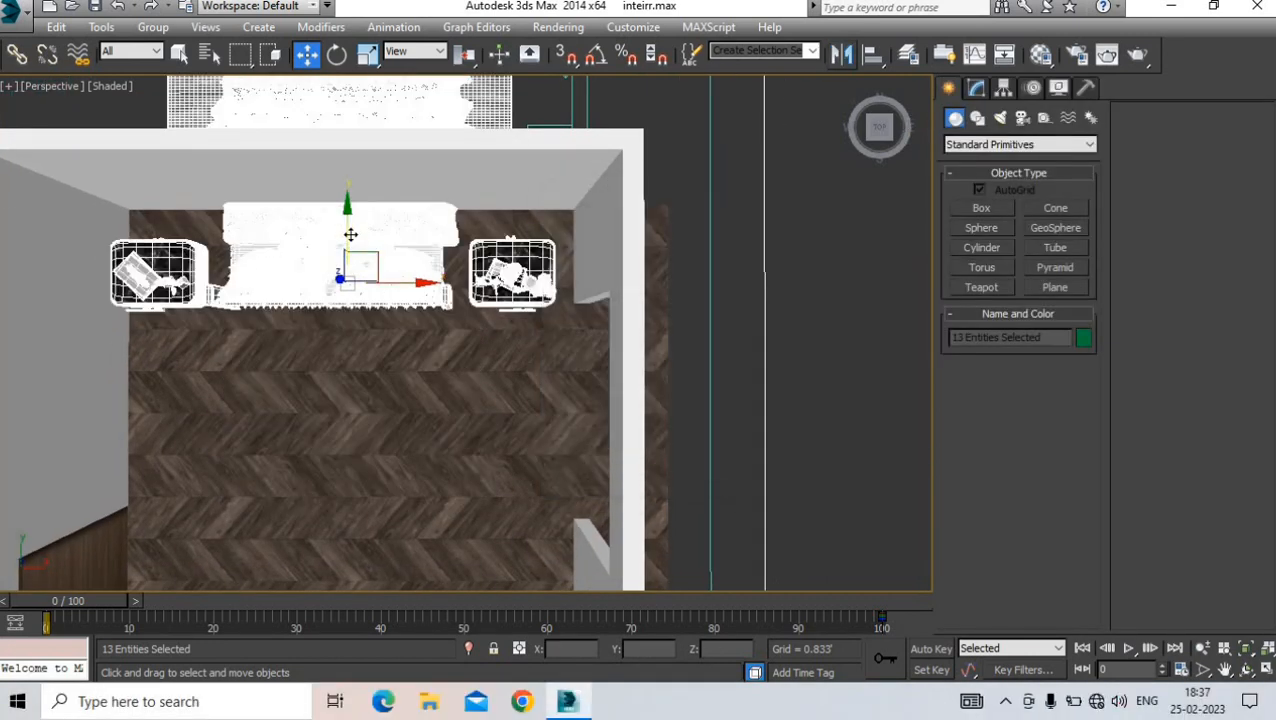
pyautogui.moveTo(350, 234); pyautogui.dragTo(352, 520)
pyautogui.keyDown('alt'); pyautogui.moveTo(190, 395); pyautogui.dragTo(290, 400, button='middle'); pyautogui.keyUp('alt')
pyautogui.moveTo(275, 470); pyautogui.dragTo(357, 219, button='middle')
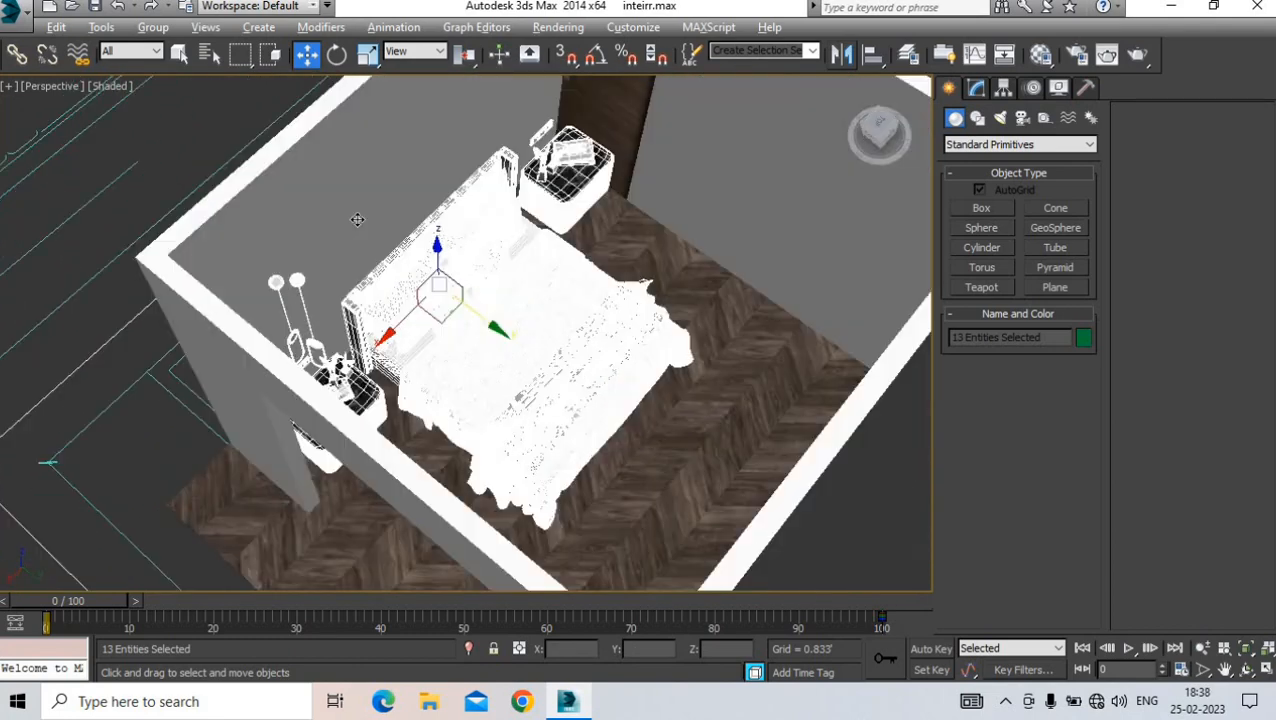
# - Group the selected bed set under the name Group001
pyautogui.click(153, 27)
pyautogui.click(170, 47)
pyautogui.press('Return')
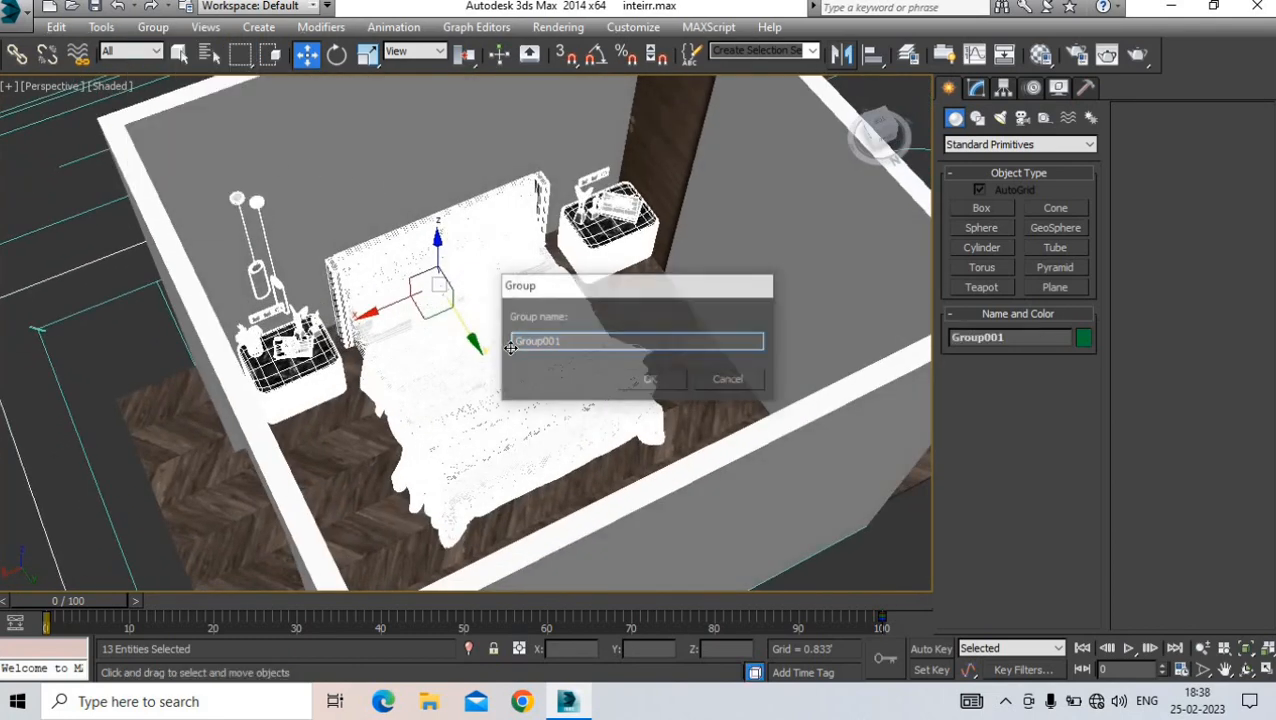
# - Raise the bed group to a Z position of about 3.55' so its rug lies on top of the herringbone floor
pyautogui.scroll(6, 433, 283)
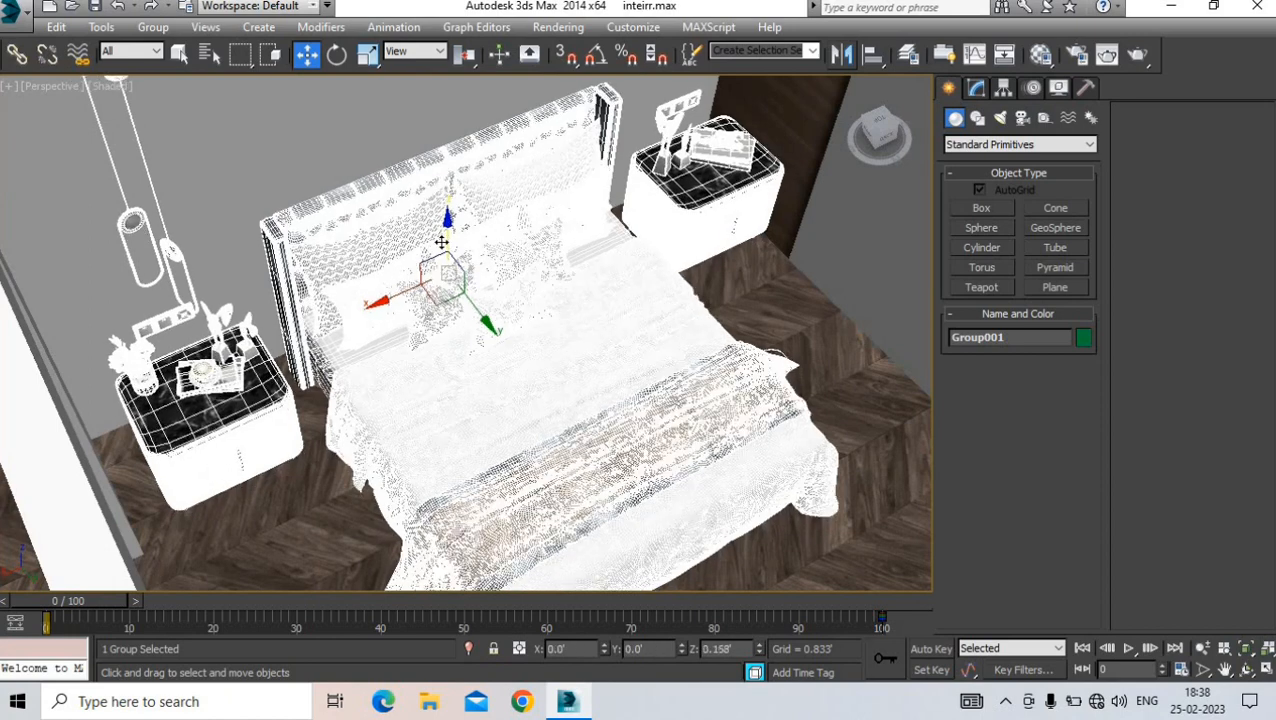
pyautogui.moveTo(441, 242); pyautogui.dragTo(435, 244)
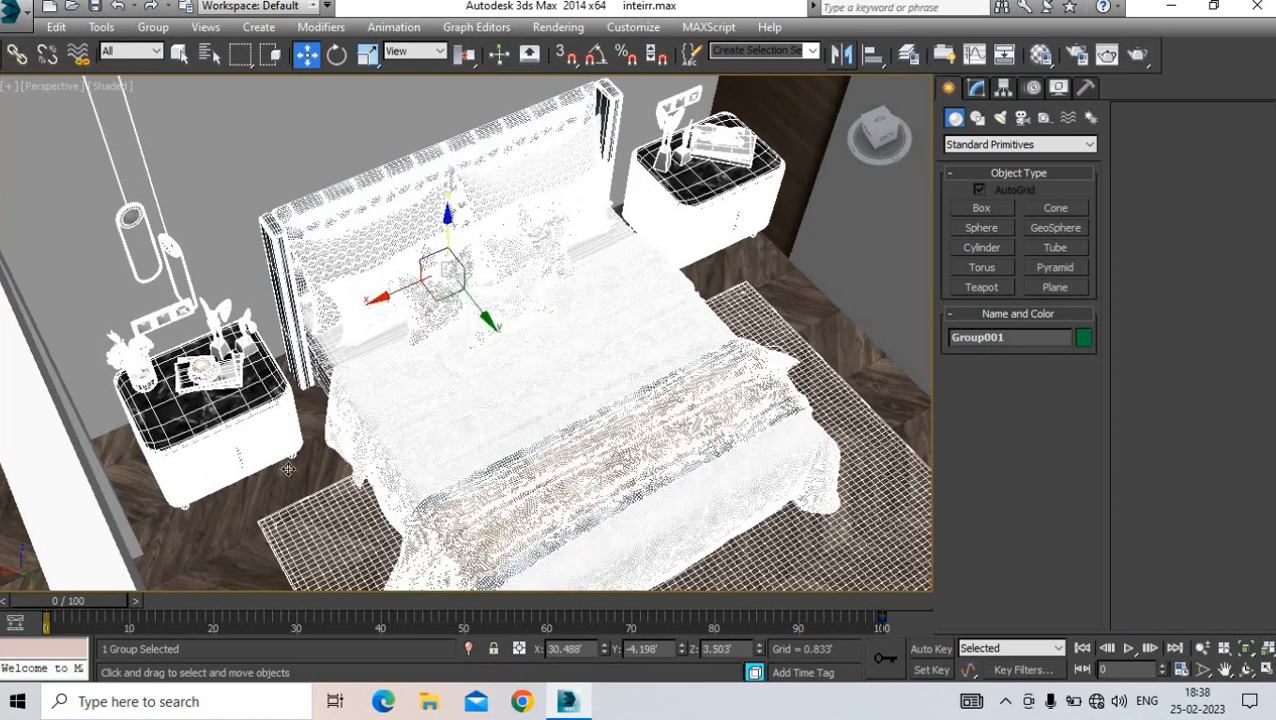
pyautogui.click(288, 469)
pyautogui.moveTo(368, 397); pyautogui.dragTo(346, 378, button='middle')
pyautogui.click(382, 353)
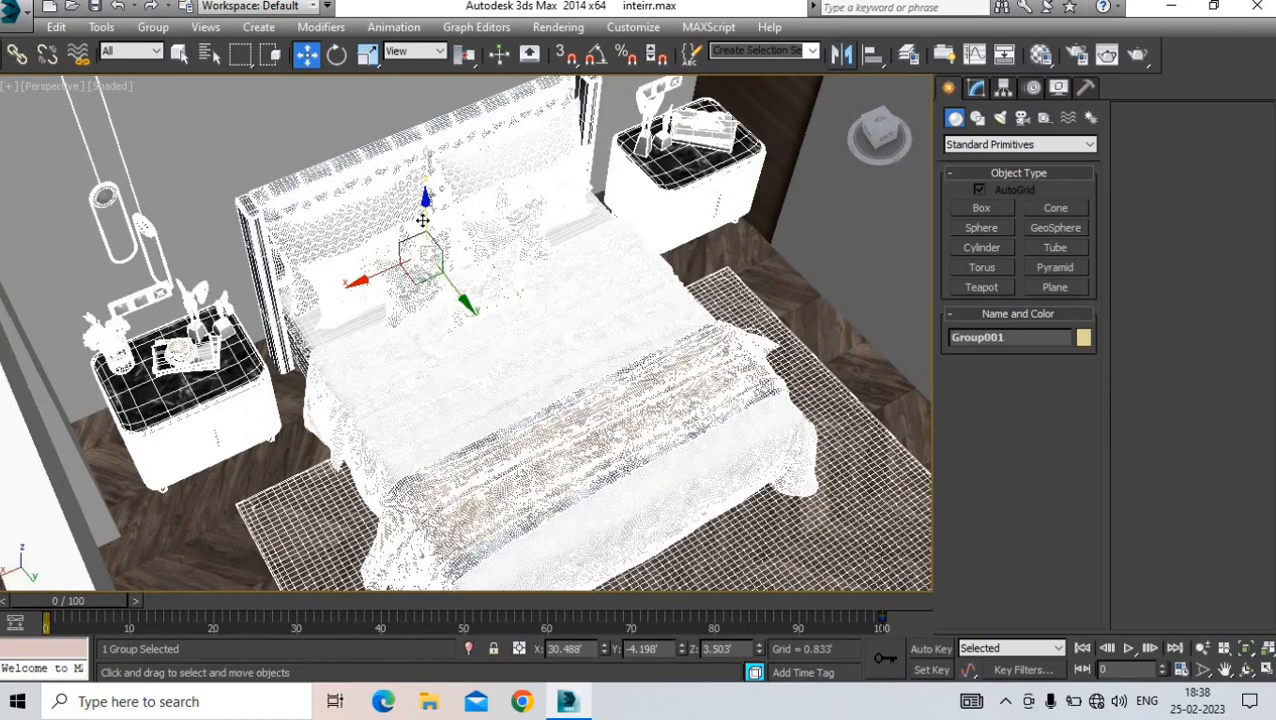
pyautogui.moveTo(421, 220); pyautogui.dragTo(419, 218)
pyautogui.click(252, 460)
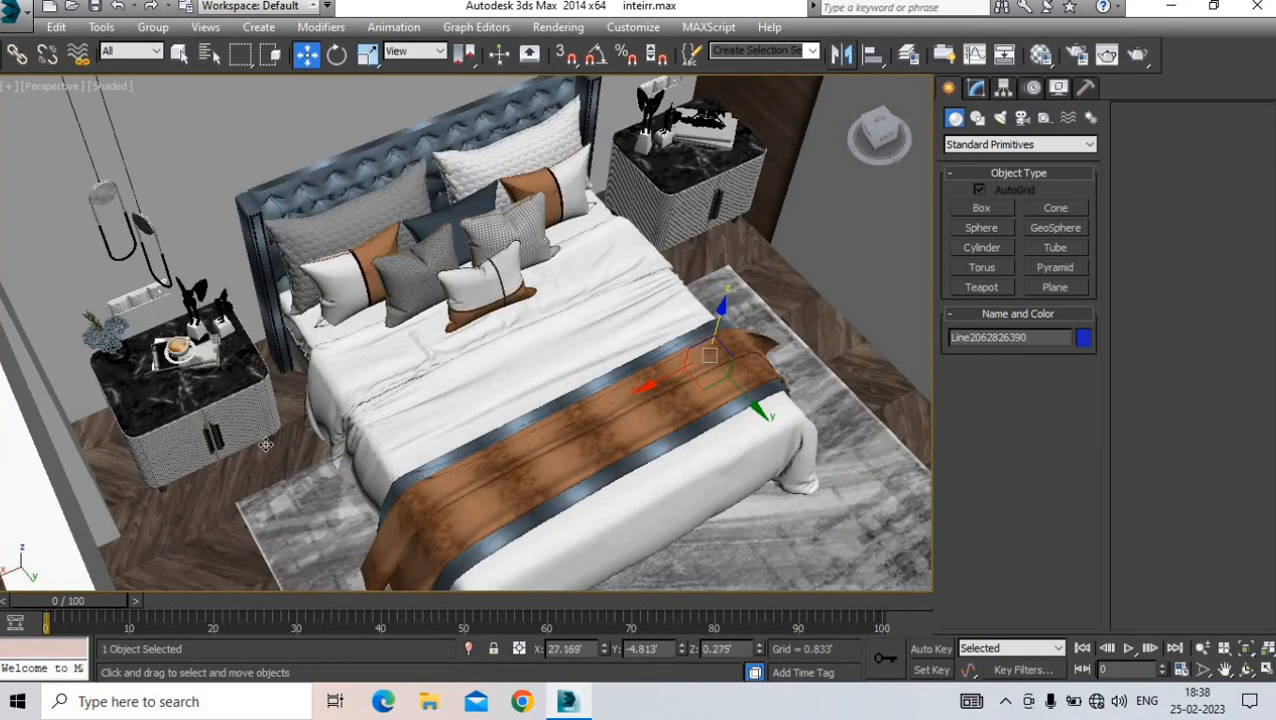
# - Shift the bed group along the headboard wall to an X position of about 31.03'
pyautogui.moveTo(378, 350); pyautogui.dragTo(433, 382, button='middle')
pyautogui.scroll(-3, 433, 382)
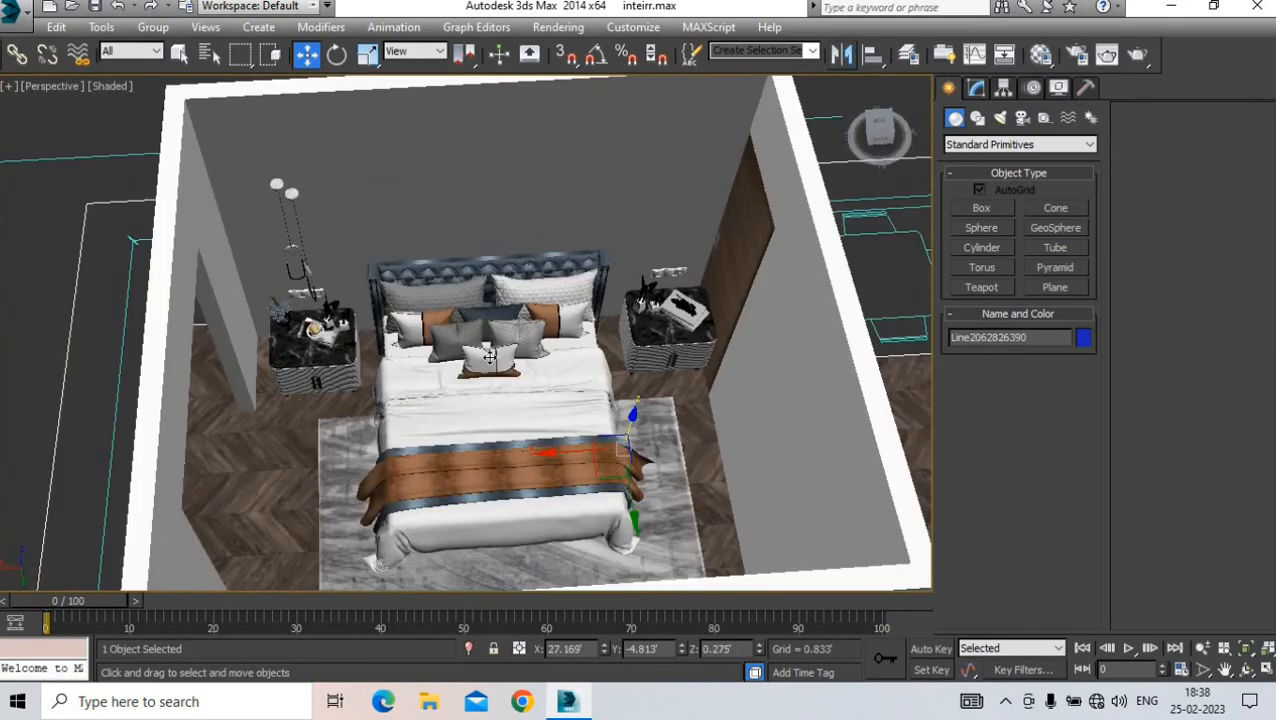
pyautogui.scroll(3, 408, 317)
pyautogui.click(408, 317)
pyautogui.moveTo(393, 304)
pyautogui.mouseDown()
pyautogui.moveTo(368, 299)
pyautogui.moveTo(388, 310)
pyautogui.mouseUp()
pyautogui.scroll(-4, 447, 353)
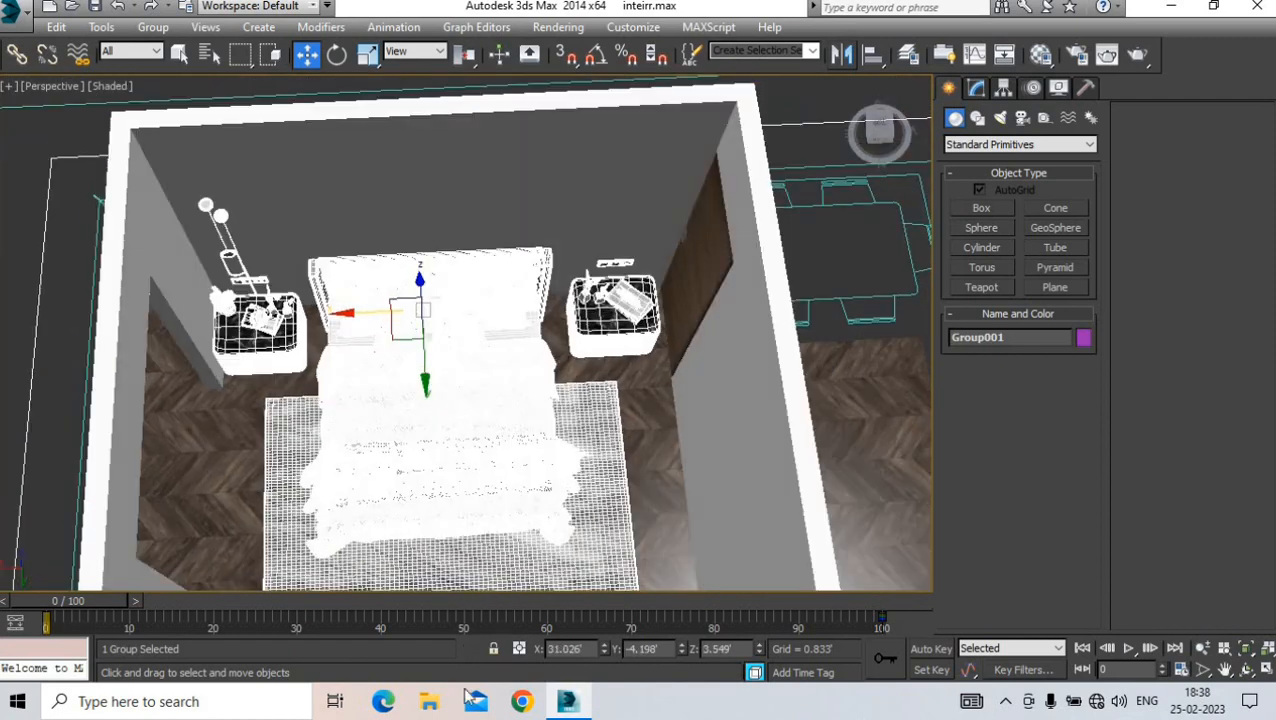
# - Isolate the bed group and ungroup it
pyautogui.hotkey('alt', 'q')
pyautogui.click(153, 27)
pyautogui.click(177, 74)
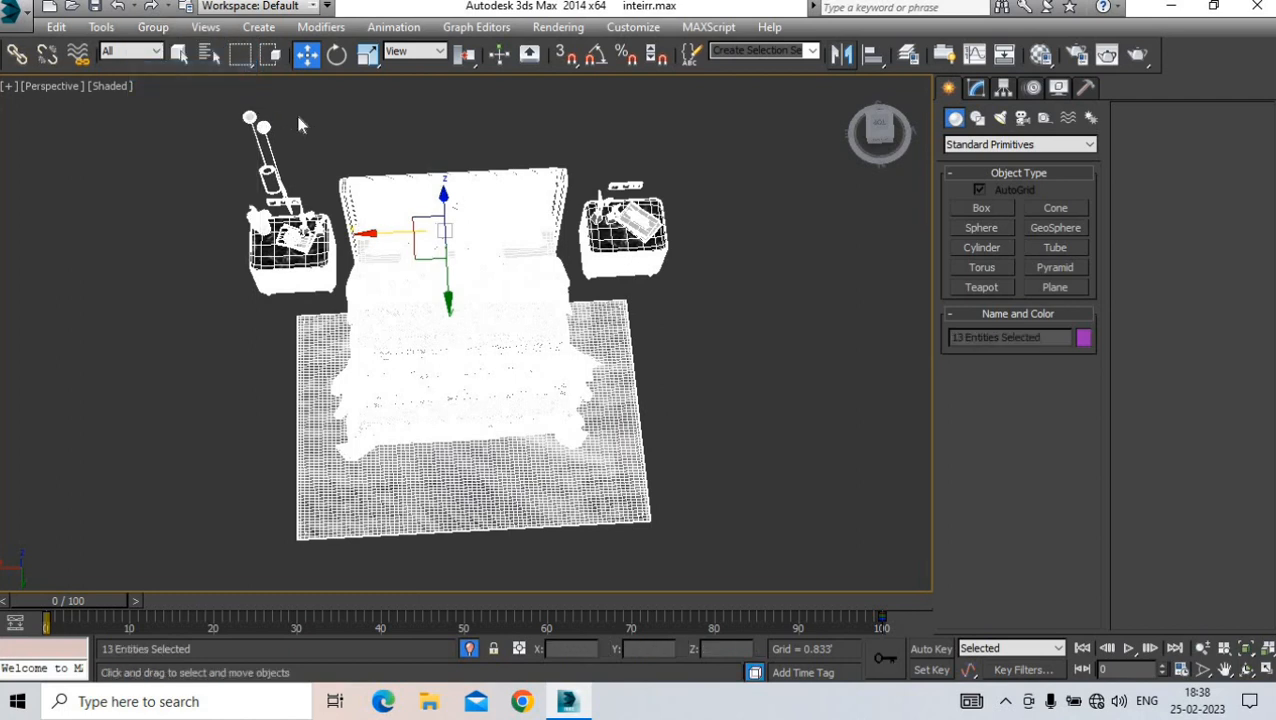
# - Move the bedside table with the pendant lamps and its accessories closer to the bed along the X axis
pyautogui.click(250, 272)
pyautogui.scroll(3, 279, 237)
pyautogui.moveTo(276, 230); pyautogui.dragTo(306, 231)
pyautogui.scroll(-3, 290, 232)
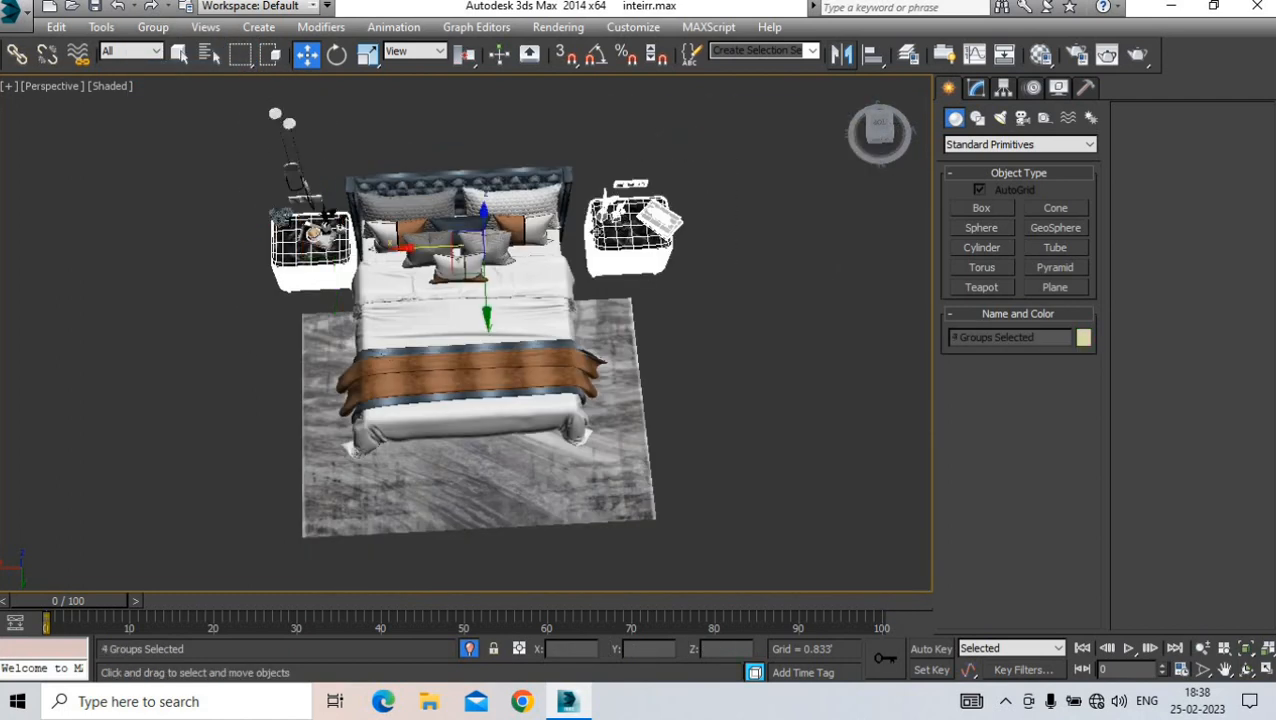
pyautogui.scroll(4, 612, 231)
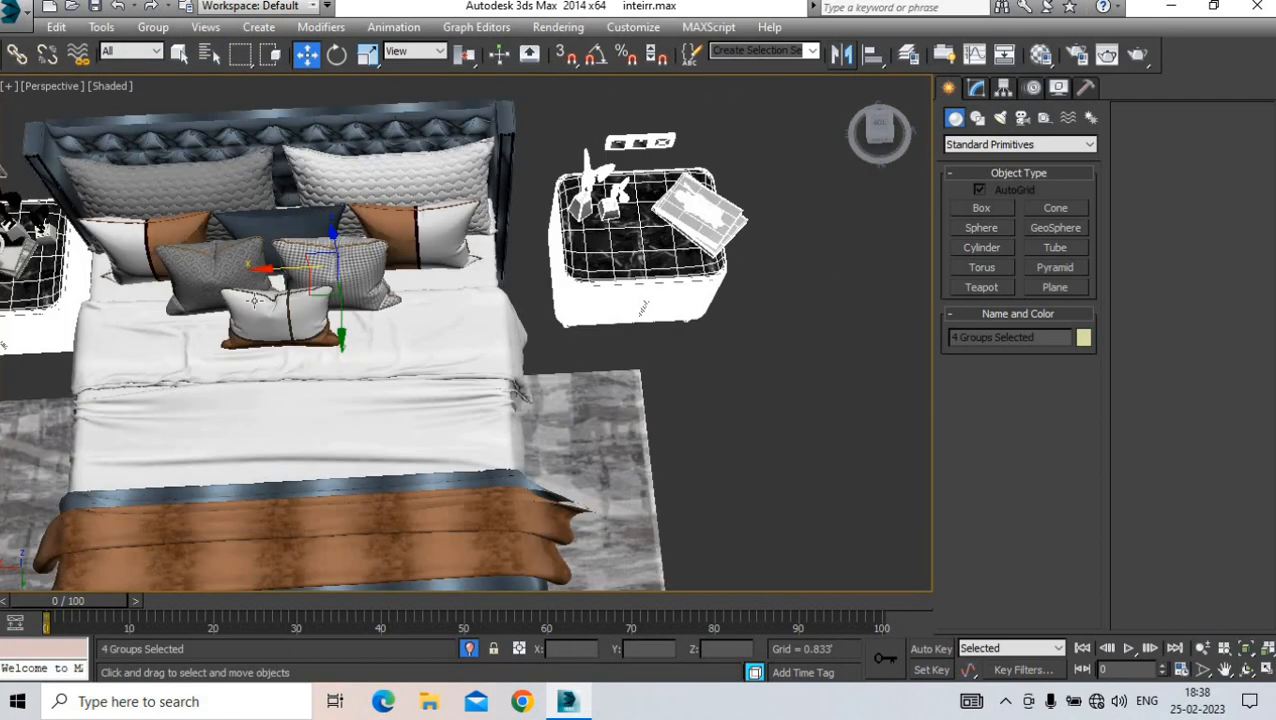
# - Ungroup the selected bedside groups and select the entire isolated bed set
pyautogui.click(153, 27)
pyautogui.click(177, 74)
pyautogui.scroll(-5, 621, 156)
pyautogui.moveTo(220, 472); pyautogui.dragTo(220, 472)
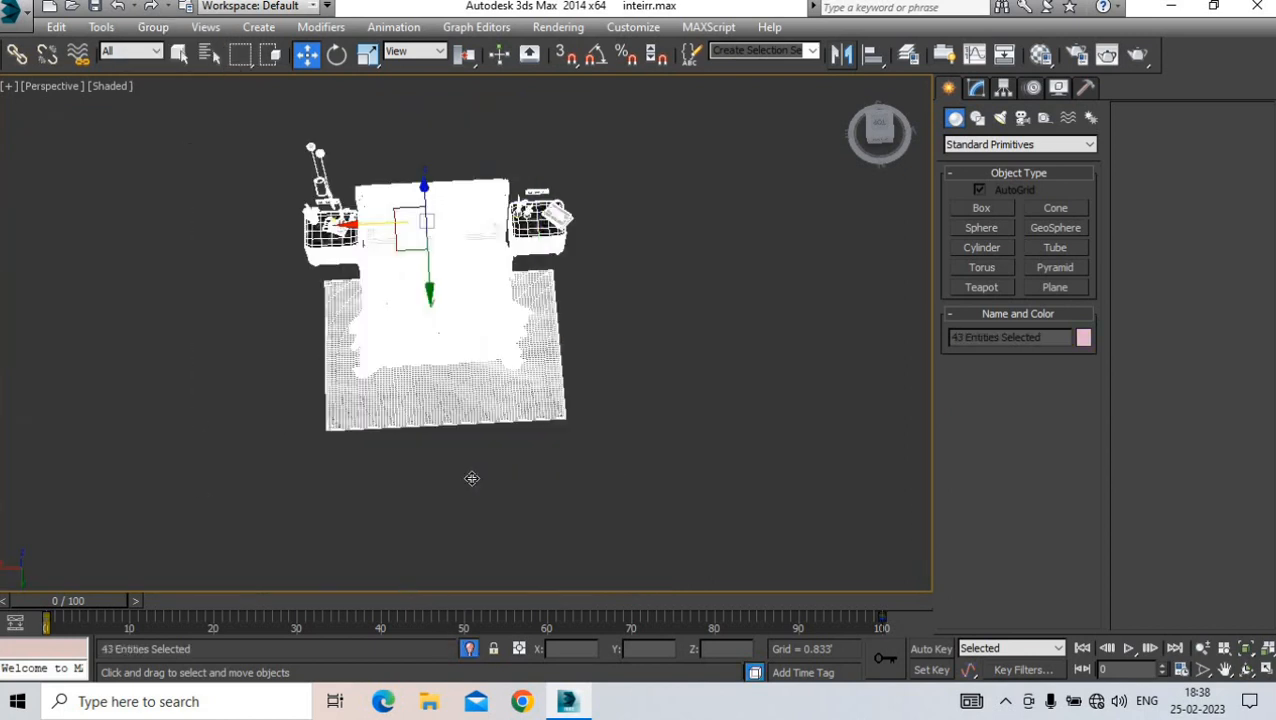
# - Exit isolation, group the entire bed set with its tables and rug, and nudge the group slightly
pyautogui.scroll(2, 342, 327)
pyautogui.scroll(3, 431, 318)
pyautogui.moveTo(407, 305)
pyautogui.mouseDown()
pyautogui.moveTo(390, 298)
pyautogui.moveTo(399, 306)
pyautogui.mouseUp()
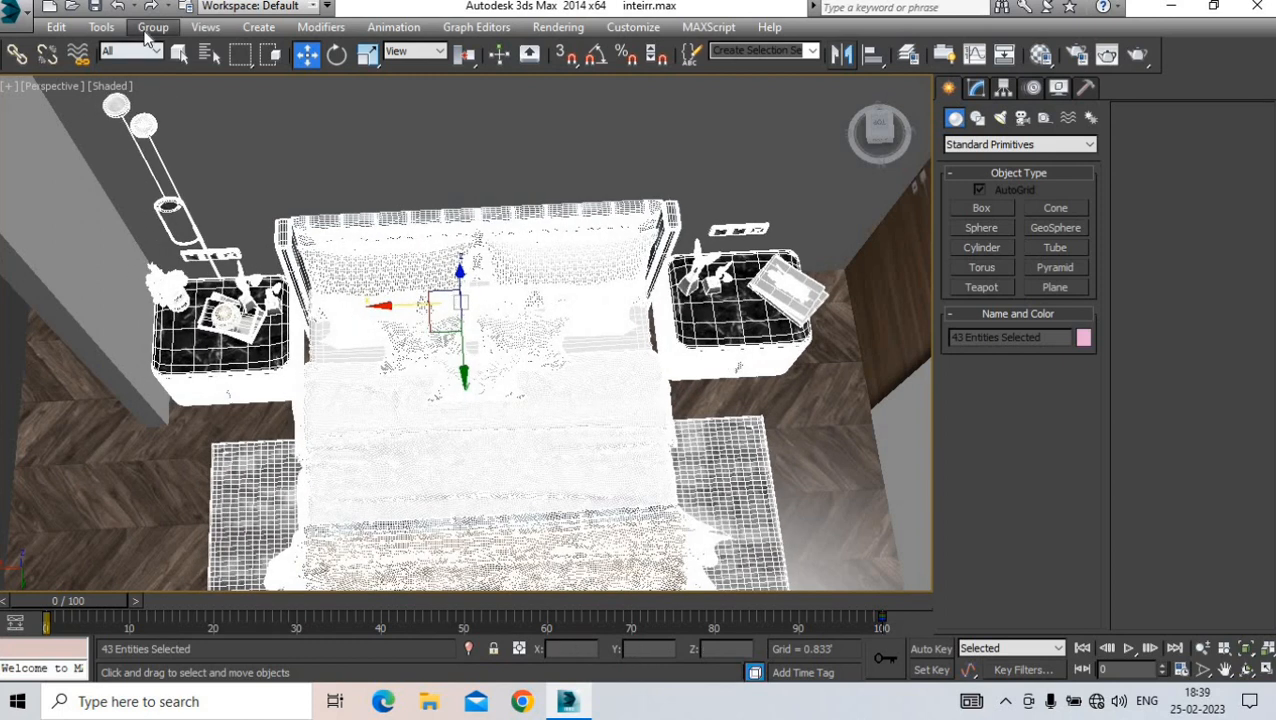
pyautogui.click(153, 27)
pyautogui.click(171, 48)
pyautogui.click(649, 382)
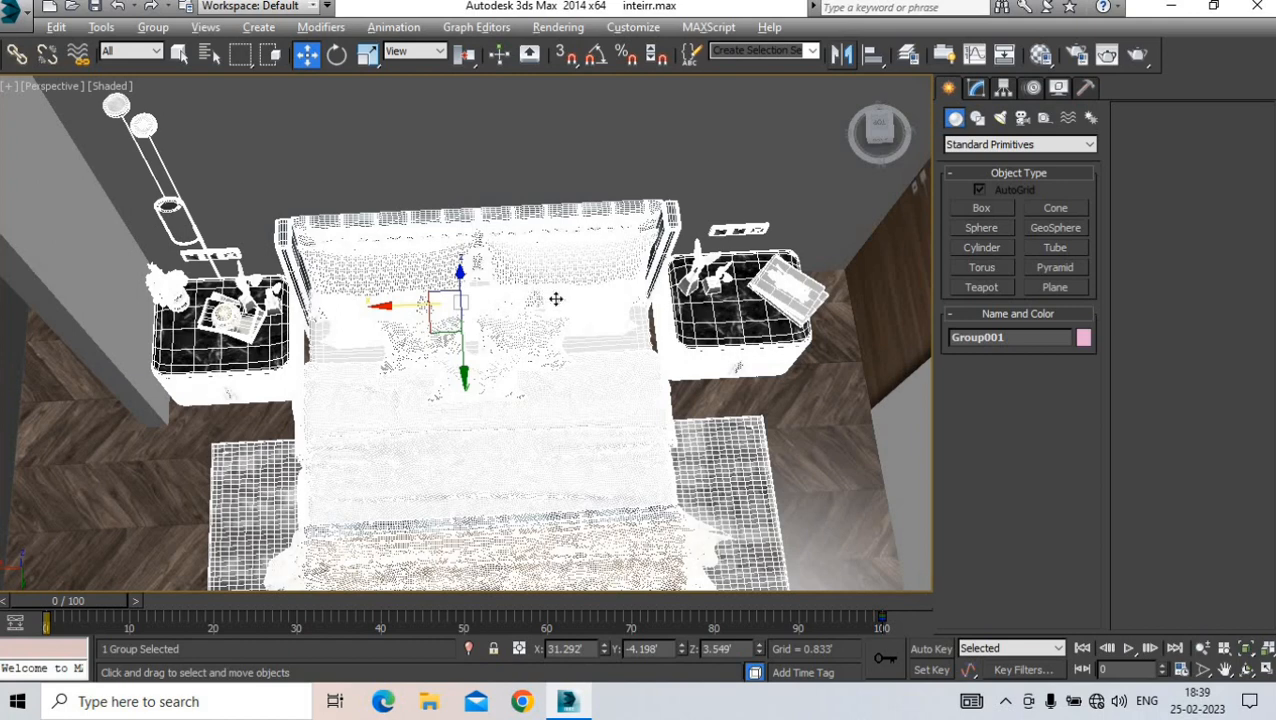
pyautogui.keyDown('alt'); pyautogui.moveTo(556, 299); pyautogui.dragTo(508, 326, button='middle'); pyautogui.keyUp('alt')
pyautogui.moveTo(469, 348)
pyautogui.mouseDown()
pyautogui.moveTo(459, 325)
pyautogui.moveTo(475, 347)
pyautogui.mouseUp()
# - Select the merged TV console together with its screen and all tabletop decor
pyautogui.scroll(-5, 486, 346)
pyautogui.keyDown('alt'); pyautogui.moveTo(486, 346); pyautogui.dragTo(487, 383, button='middle'); pyautogui.keyUp('alt')
pyautogui.click(265, 210)
pyautogui.scroll(4, 487, 383)
pyautogui.scroll(-8, 408, 369)
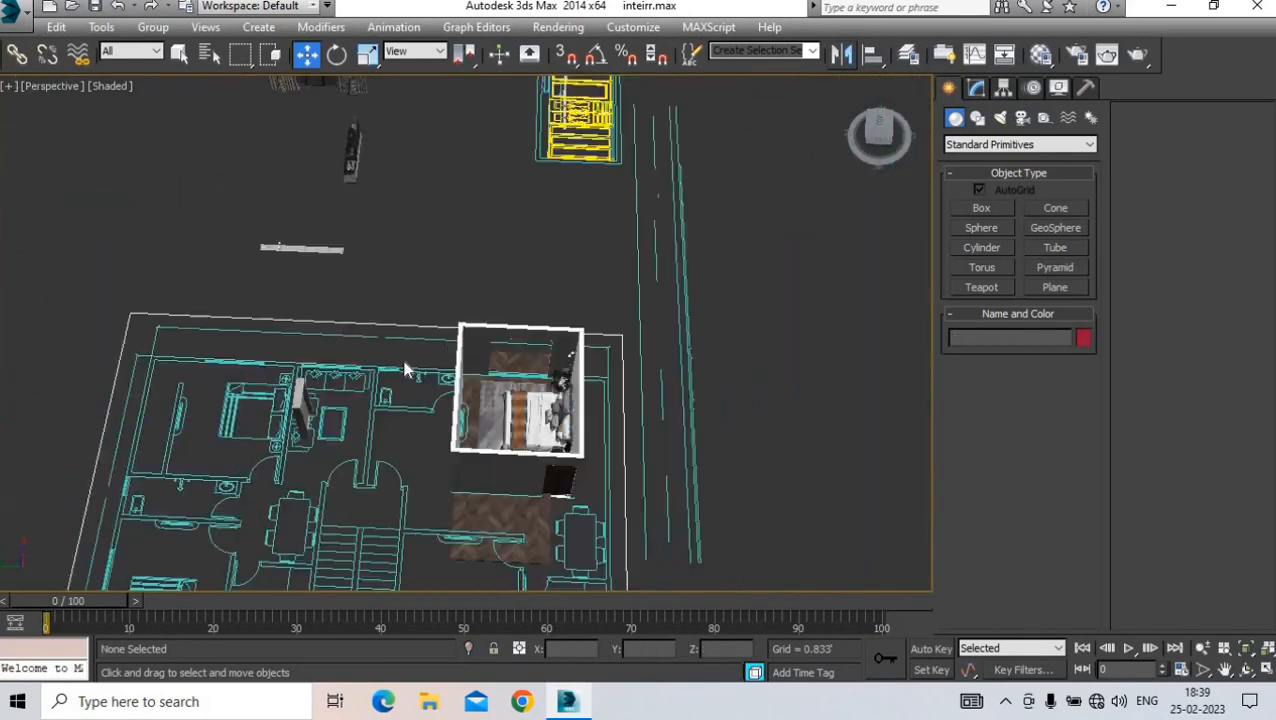
pyautogui.moveTo(395, 297); pyautogui.dragTo(428, 386, button='middle')
pyautogui.scroll(6, 384, 239)
pyautogui.click(382, 238)
pyautogui.keyDown('alt'); pyautogui.moveTo(384, 239); pyautogui.dragTo(461, 238, button='middle'); pyautogui.keyUp('alt')
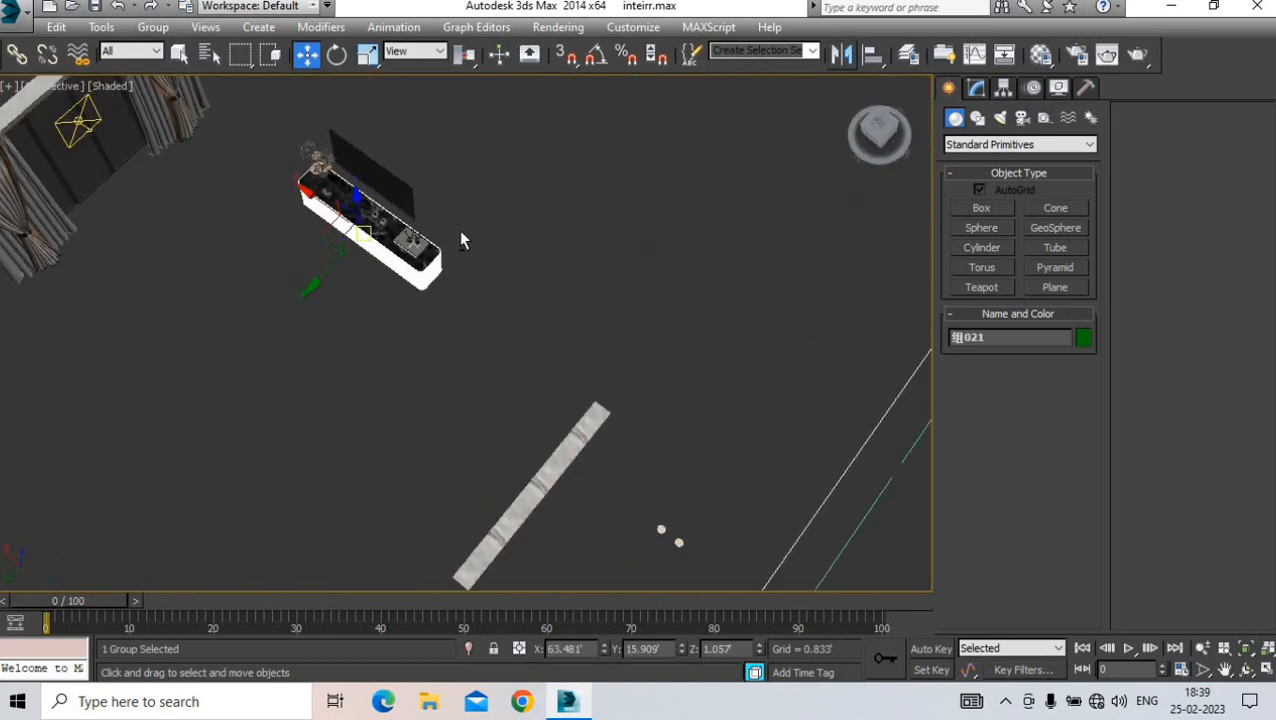
pyautogui.keyDown('alt'); pyautogui.moveTo(215, 245); pyautogui.dragTo(290, 256, button='middle'); pyautogui.keyUp('alt')
pyautogui.scroll(-4, 290, 232)
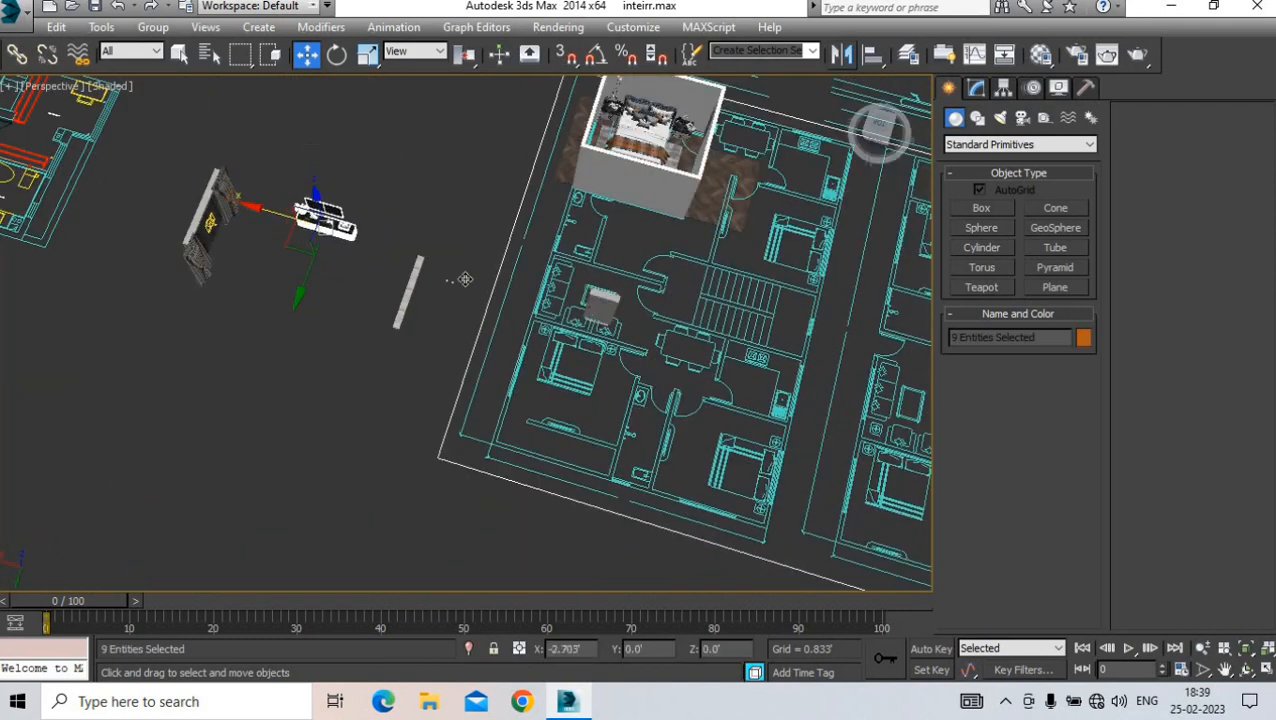
# - Move the selected TV console set from outside the plan into the bedroom, beyond the foot of the bed
pyautogui.scroll(3, 588, 338)
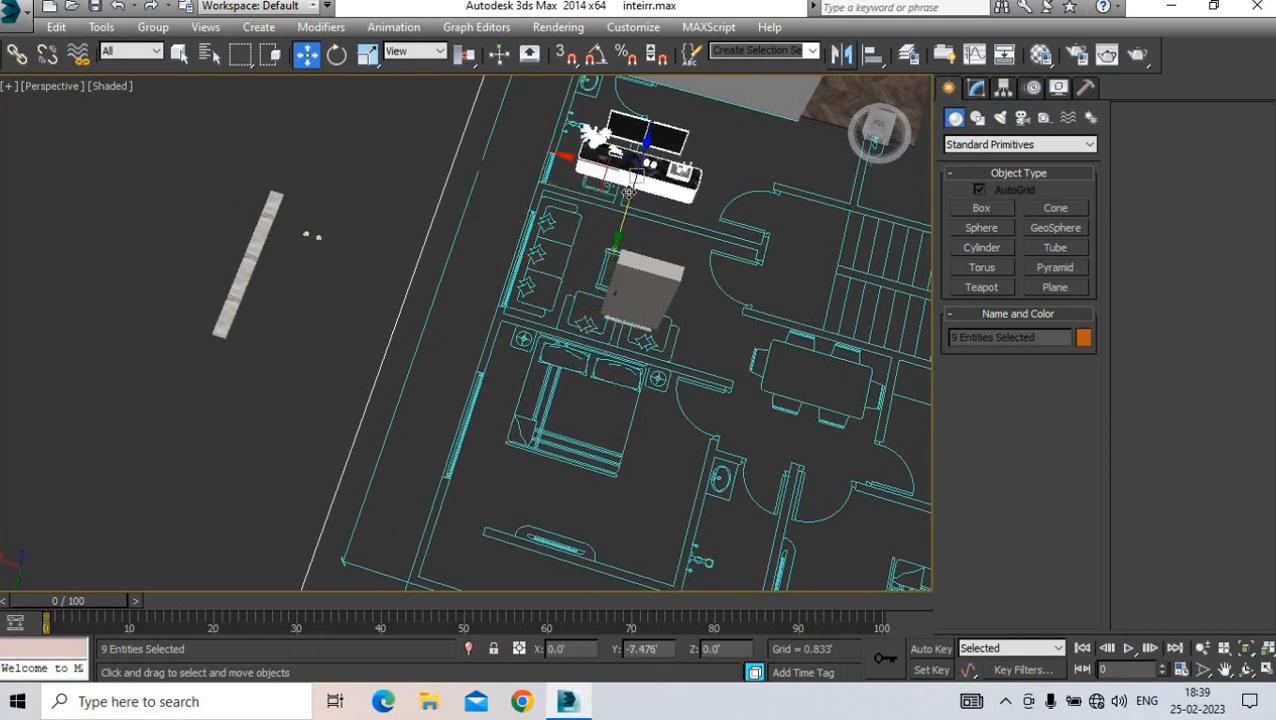
pyautogui.moveTo(628, 192); pyautogui.dragTo(517, 447, button='middle')
pyautogui.moveTo(560, 318); pyautogui.dragTo(571, 280)
pyautogui.scroll(7, 573, 276)
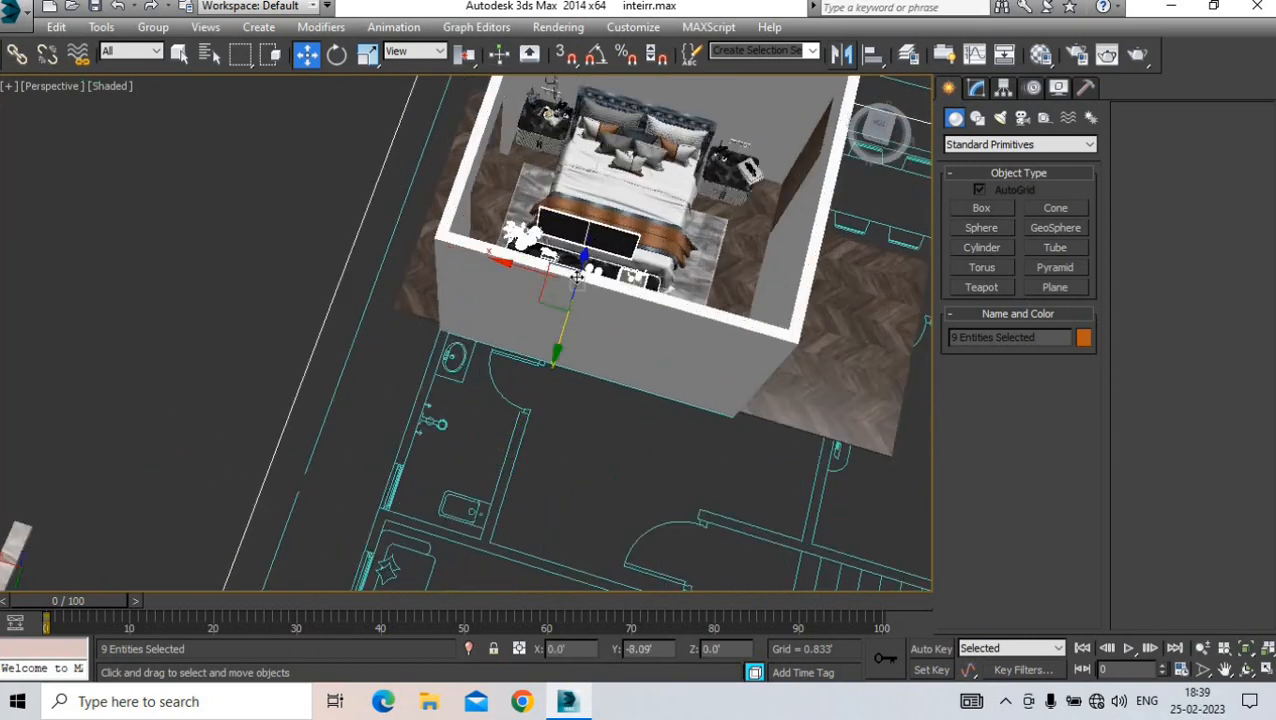
# - Mirror the TV console set so it faces the bed, and group all its parts
pyautogui.keyDown('alt'); pyautogui.moveTo(373, 276); pyautogui.dragTo(585, 107, button='middle'); pyautogui.keyUp('alt')
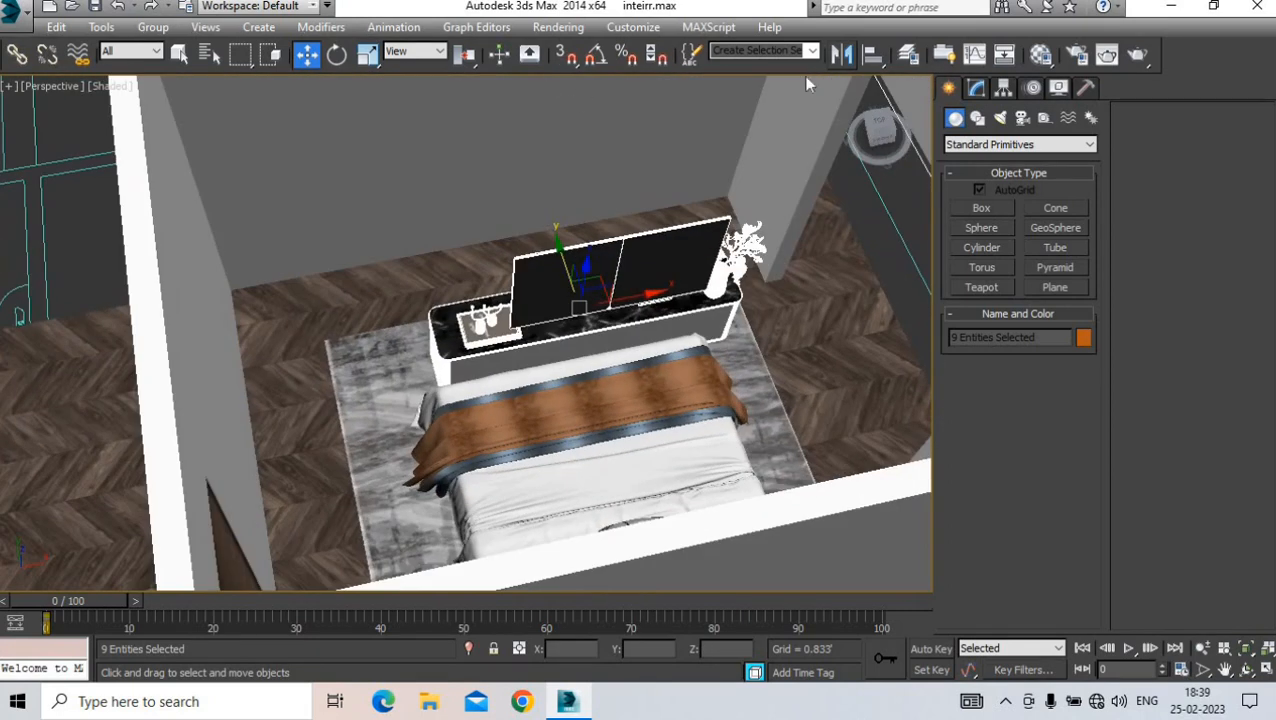
pyautogui.click(842, 54)
pyautogui.click(590, 480)
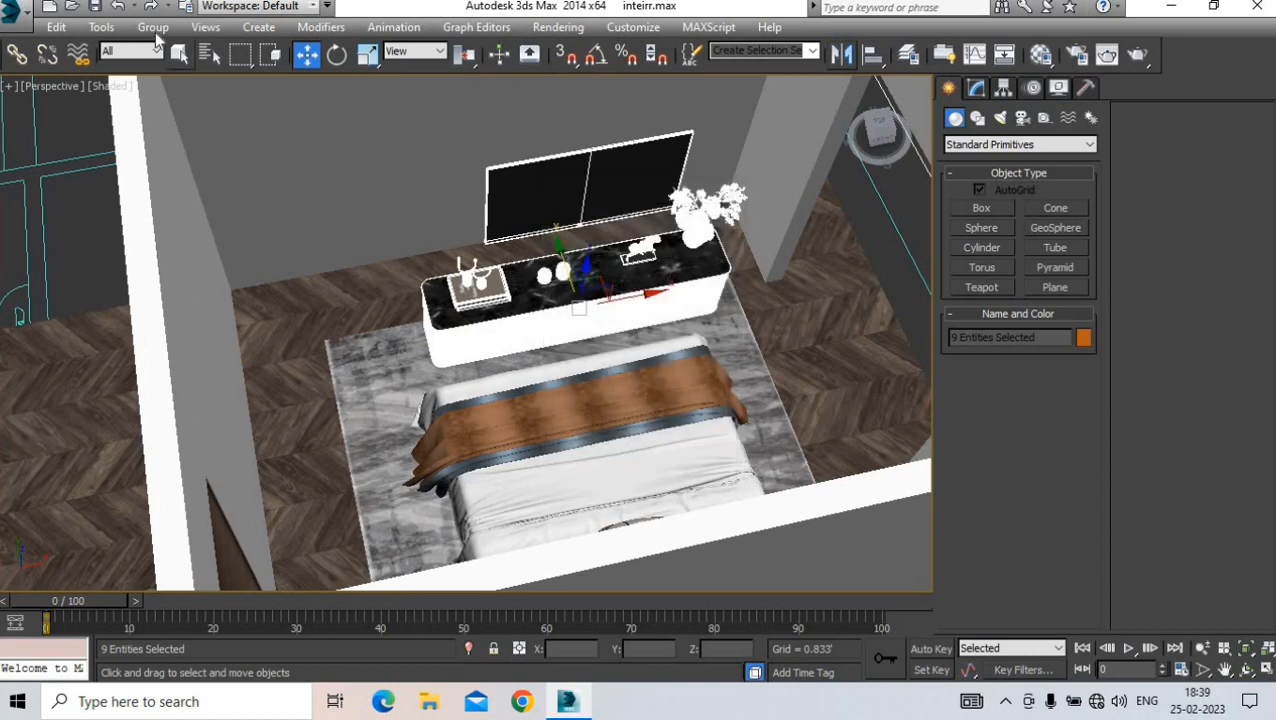
pyautogui.click(153, 27)
pyautogui.click(177, 48)
pyautogui.click(648, 380)
# - Position the TV console group against the wall opposite the bed, at about X 31.22' and Y 1.39'
pyautogui.scroll(2, 566, 364)
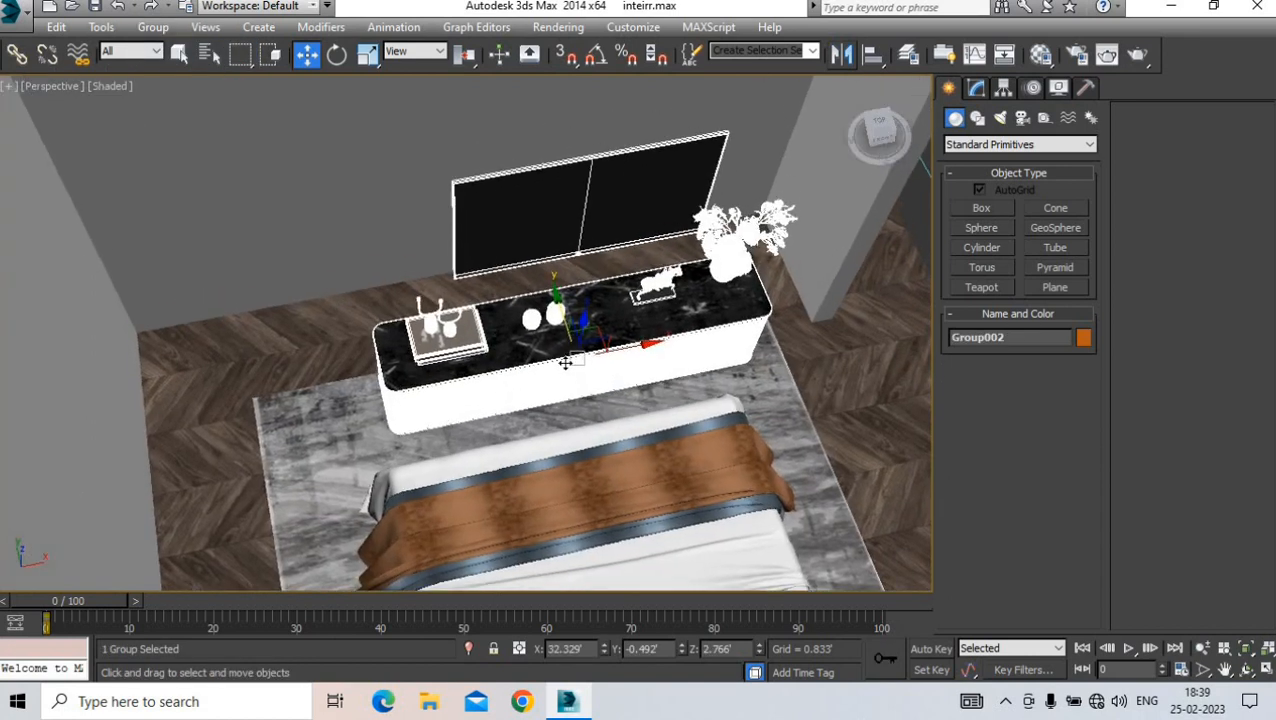
pyautogui.scroll(-1, 566, 364)
pyautogui.moveTo(564, 352)
pyautogui.mouseDown()
pyautogui.moveTo(497, 232)
pyautogui.moveTo(557, 282)
pyautogui.mouseUp()
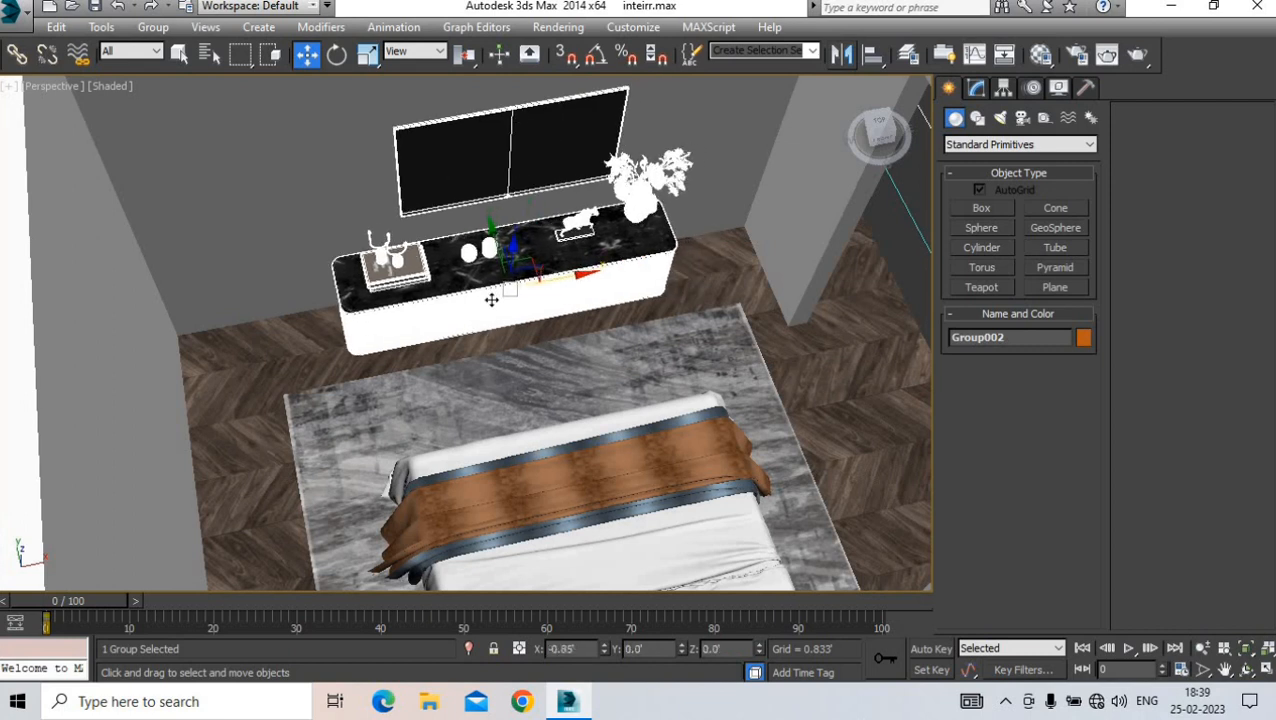
pyautogui.keyDown('alt'); pyautogui.moveTo(491, 300); pyautogui.dragTo(480, 250, button='middle'); pyautogui.keyUp('alt')
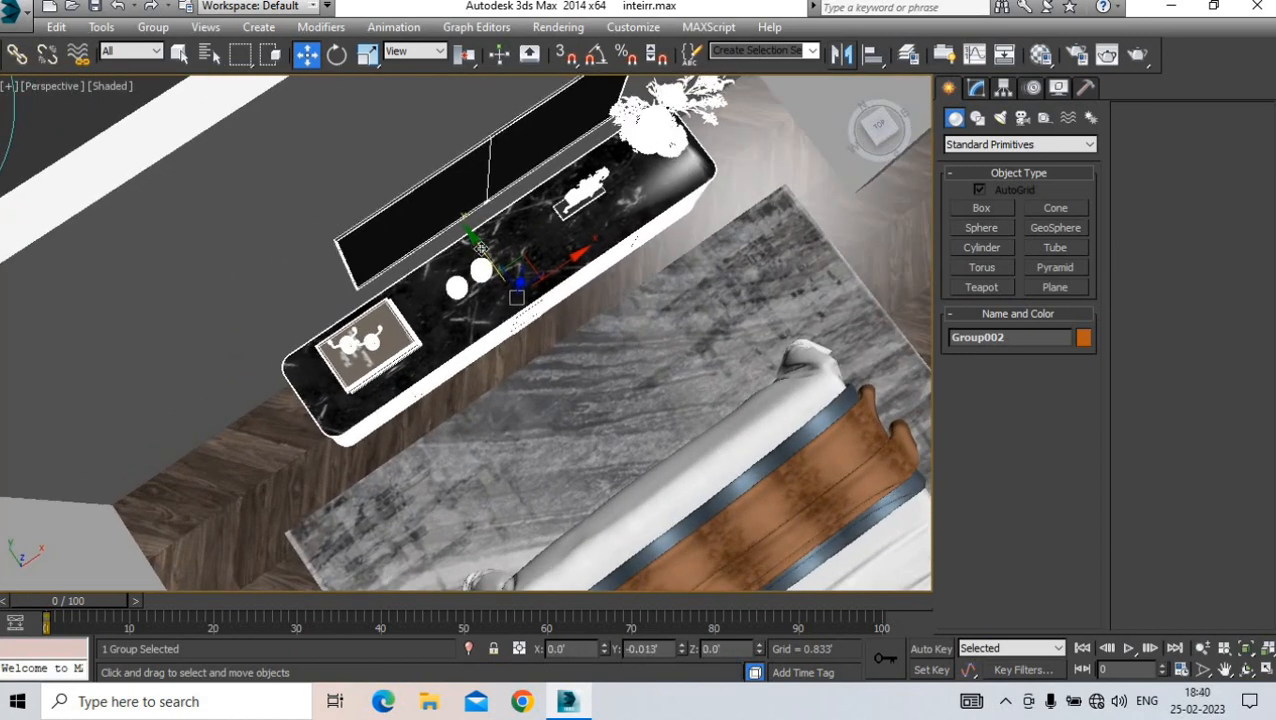
pyautogui.click(508, 356)
pyautogui.keyDown('alt'); pyautogui.moveTo(508, 356); pyautogui.dragTo(586, 226, button='middle'); pyautogui.keyUp('alt')
pyautogui.click(586, 226)
pyautogui.scroll(5, 580, 229)
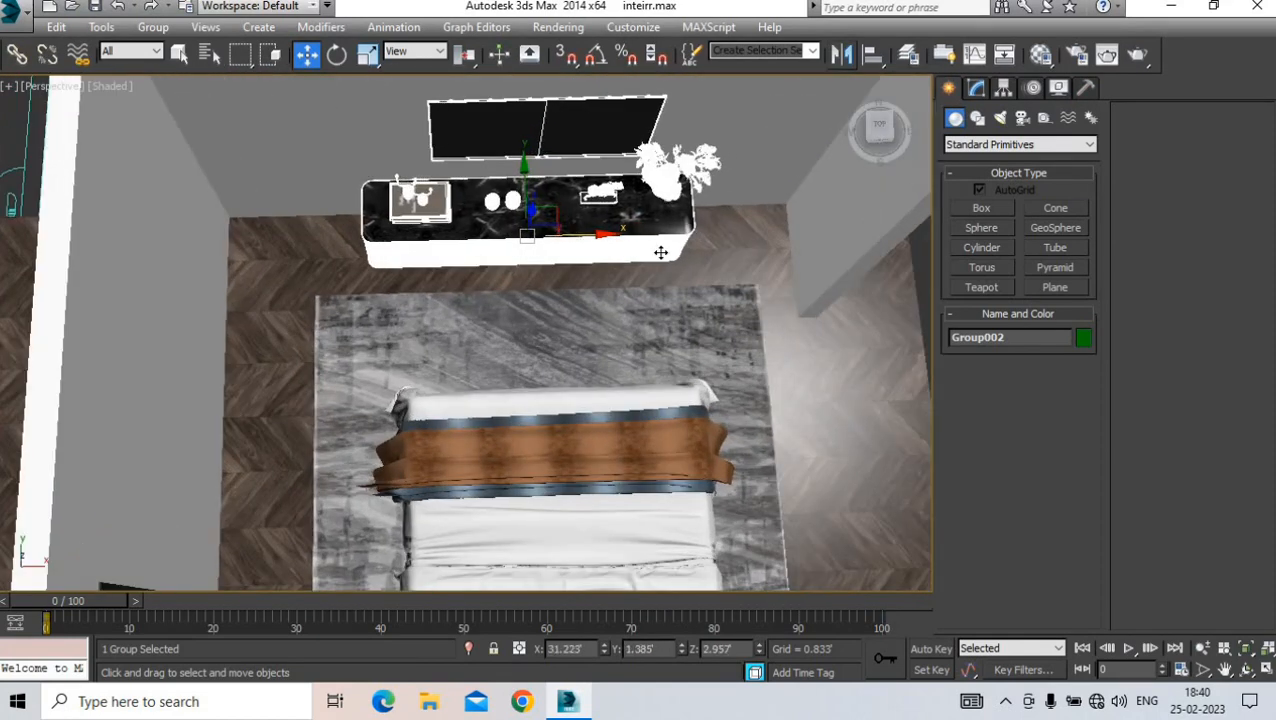
pyautogui.click(699, 262)
# - Select the window frame parts in the merged curtain and window set, leaving out the curtains and the light
pyautogui.scroll(-5, 396, 240)
pyautogui.keyDown('alt'); pyautogui.moveTo(396, 240); pyautogui.dragTo(462, 200, button='middle'); pyautogui.keyUp('alt')
pyautogui.click(462, 170)
pyautogui.scroll(5, 462, 170)
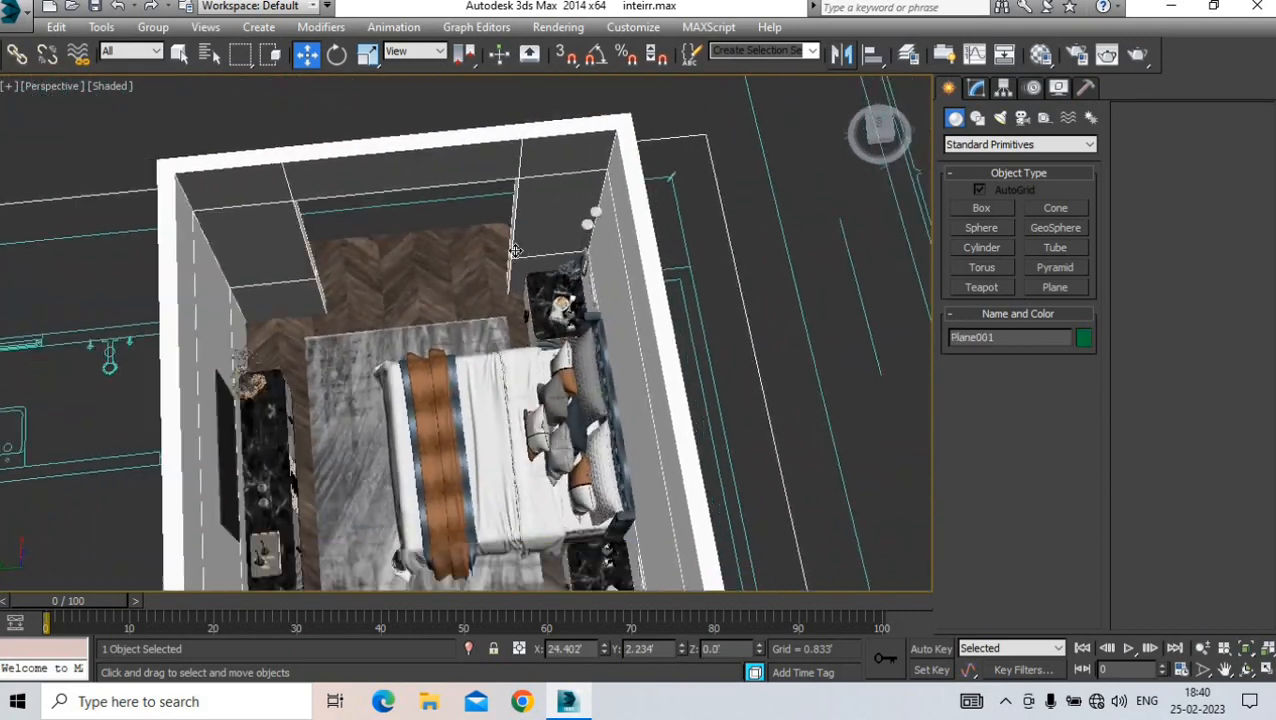
pyautogui.scroll(-5, 515, 250)
pyautogui.keyDown('alt'); pyautogui.moveTo(515, 250); pyautogui.dragTo(551, 196, button='middle'); pyautogui.keyUp('alt')
pyautogui.scroll(5, 520, 160)
pyautogui.click(560, 180)
pyautogui.scroll(3, 560, 180)
pyautogui.scroll(-5, 473, 203)
pyautogui.scroll(3, 436, 253)
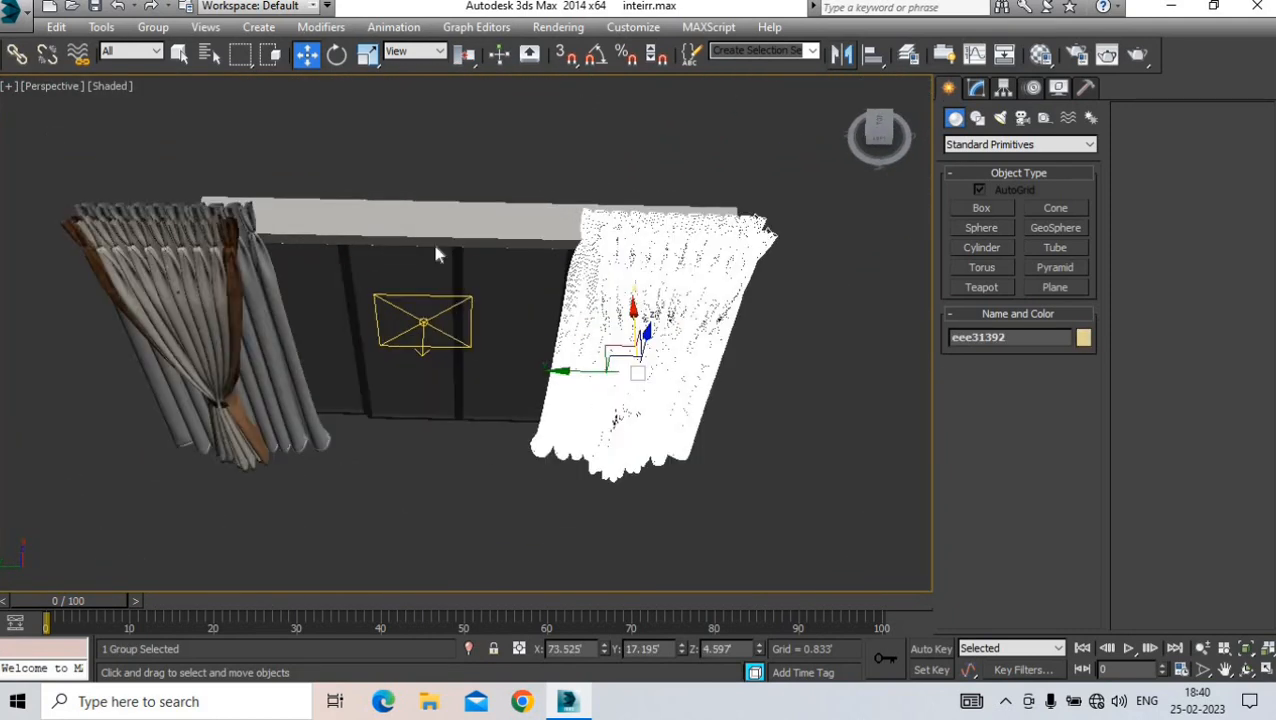
pyautogui.moveTo(402, 163); pyautogui.dragTo(524, 254)
pyautogui.keyDown('alt'); pyautogui.moveTo(427, 246); pyautogui.dragTo(366, 185, button='middle'); pyautogui.keyUp('alt')
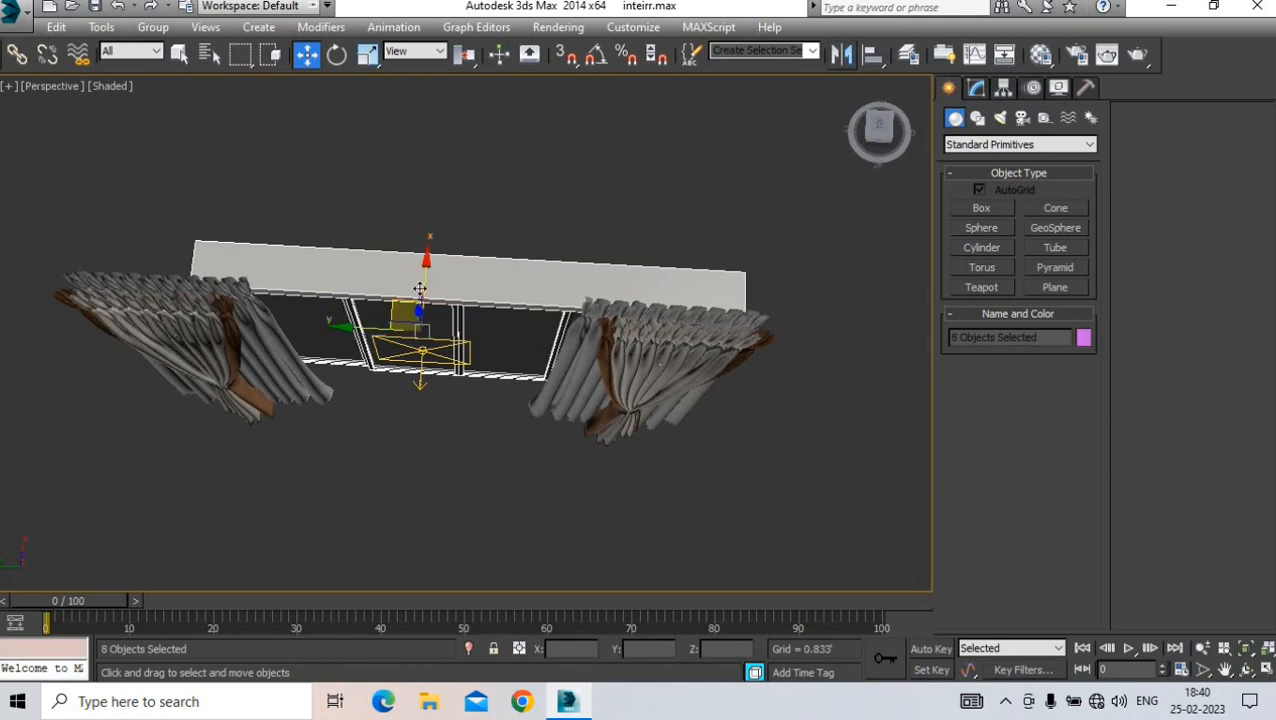
# - Undo the trial move, add the missing frame parts to the selection, and pull the complete window frame away from the curtains
pyautogui.moveTo(420, 289); pyautogui.dragTo(408, 483)
pyautogui.hotkey('ctrl', 'z')
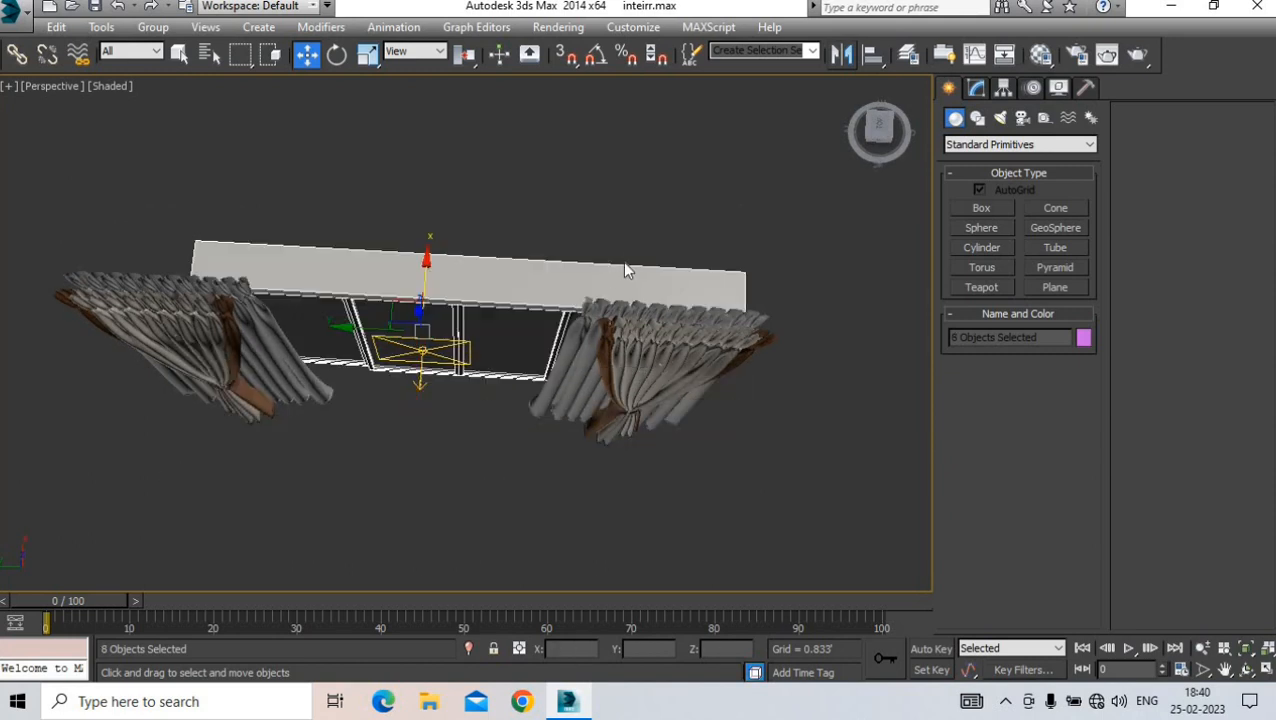
pyautogui.keyDown('alt'); pyautogui.moveTo(625, 270); pyautogui.dragTo(616, 333, button='middle'); pyautogui.keyUp('alt')
pyautogui.scroll(5, 651, 320)
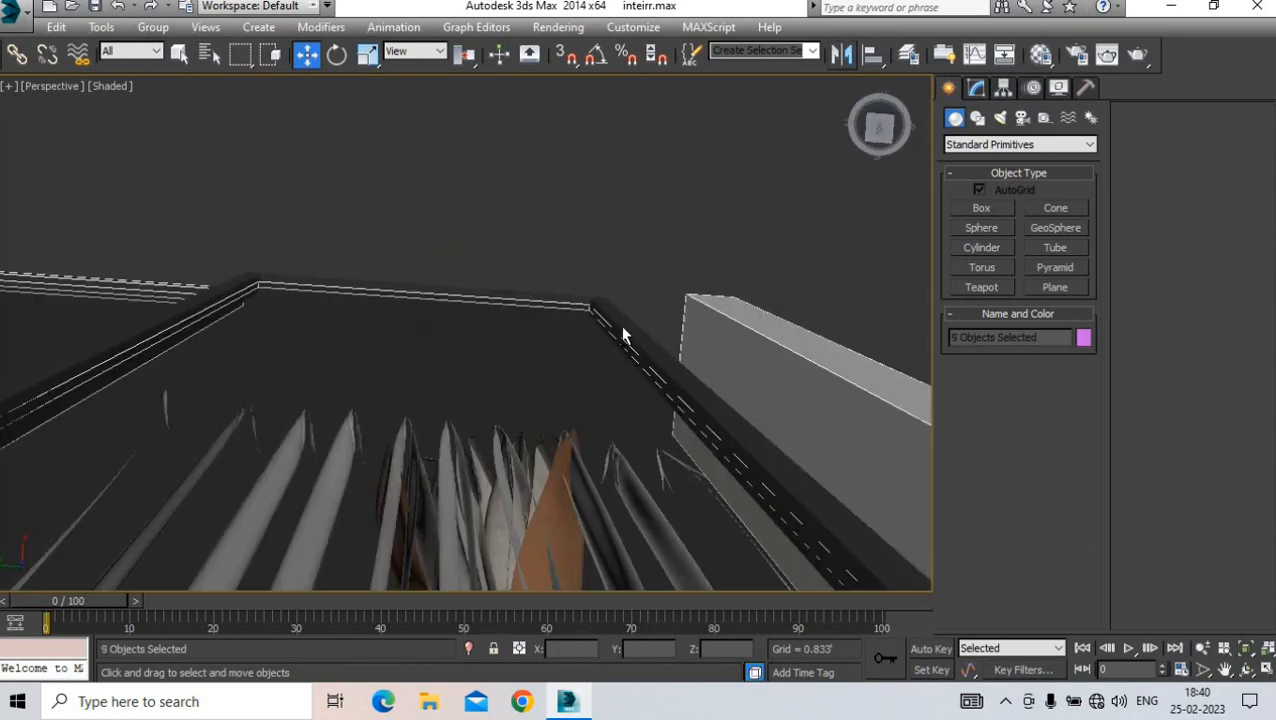
pyautogui.scroll(-10, 590, 293)
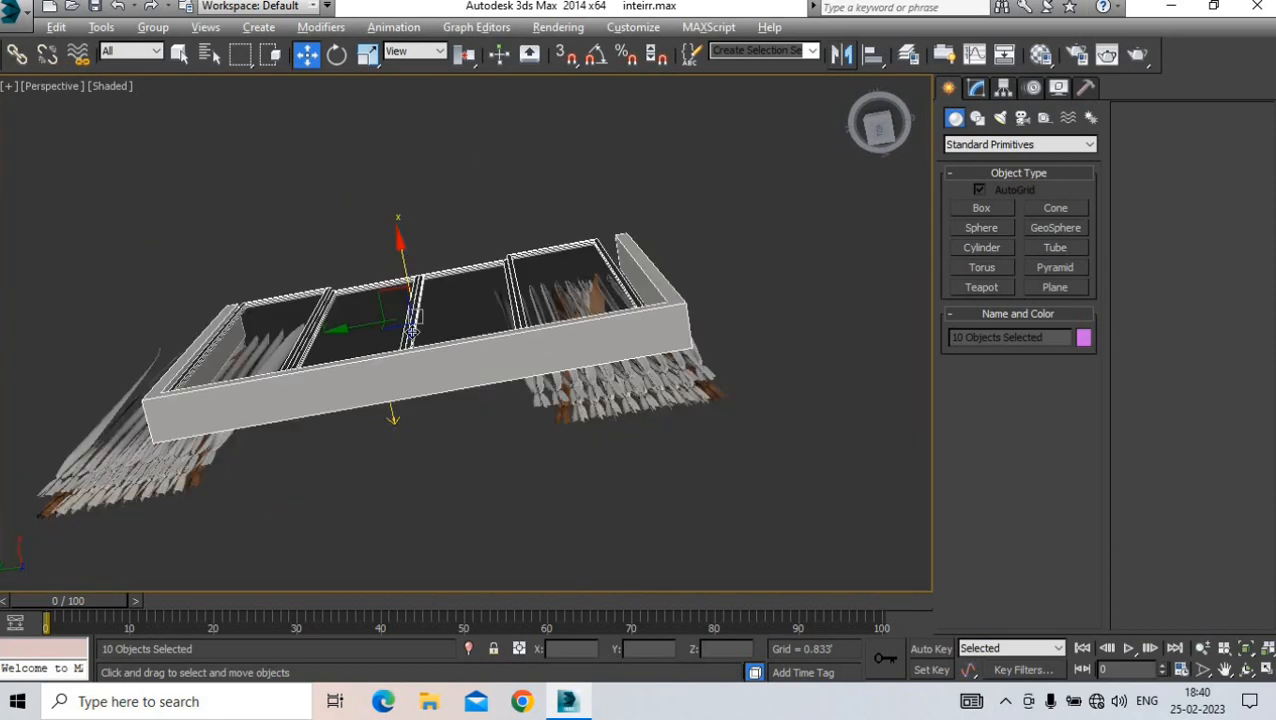
pyautogui.moveTo(406, 240); pyautogui.dragTo(424, 361)
# - Move the window frame into the bedroom and place it at the wall opening beside the bed
pyautogui.scroll(-4, 424, 361)
pyautogui.keyDown('alt'); pyautogui.moveTo(424, 361); pyautogui.dragTo(697, 265, button='middle'); pyautogui.keyUp('alt')
pyautogui.scroll(-3, 600, 280)
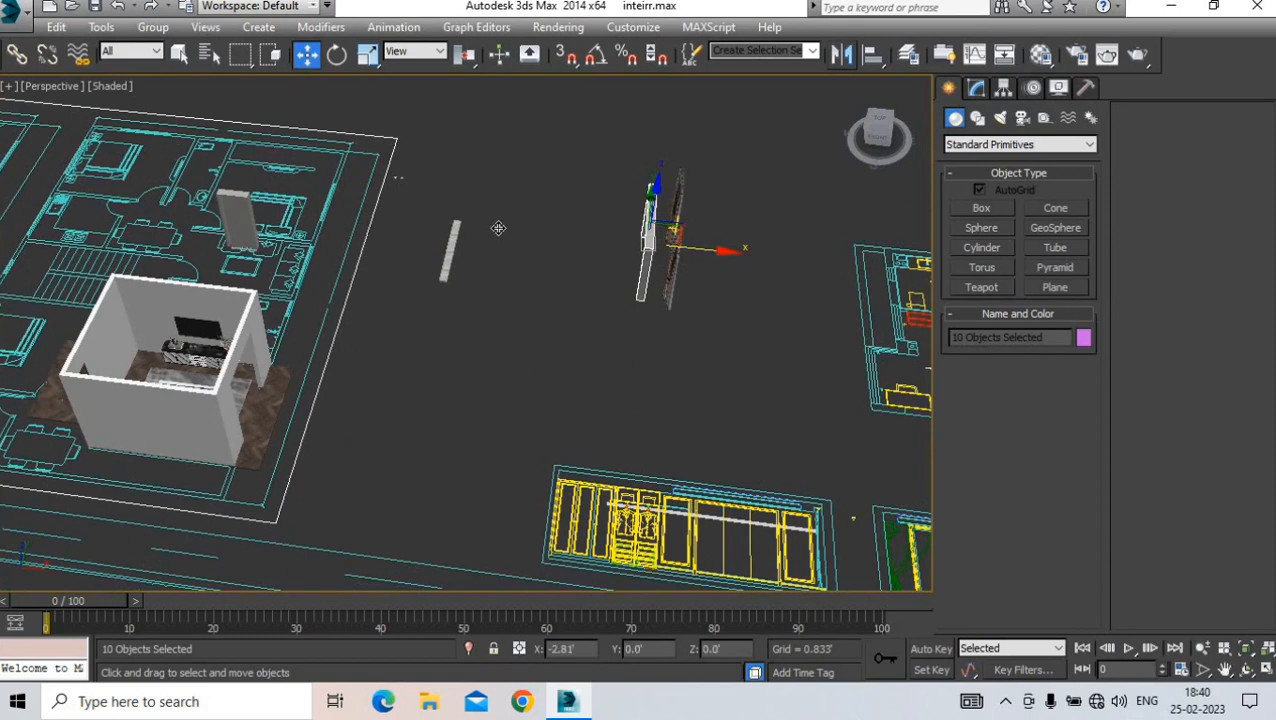
pyautogui.keyDown('alt'); pyautogui.moveTo(352, 205); pyautogui.dragTo(287, 231, button='middle'); pyautogui.keyUp('alt')
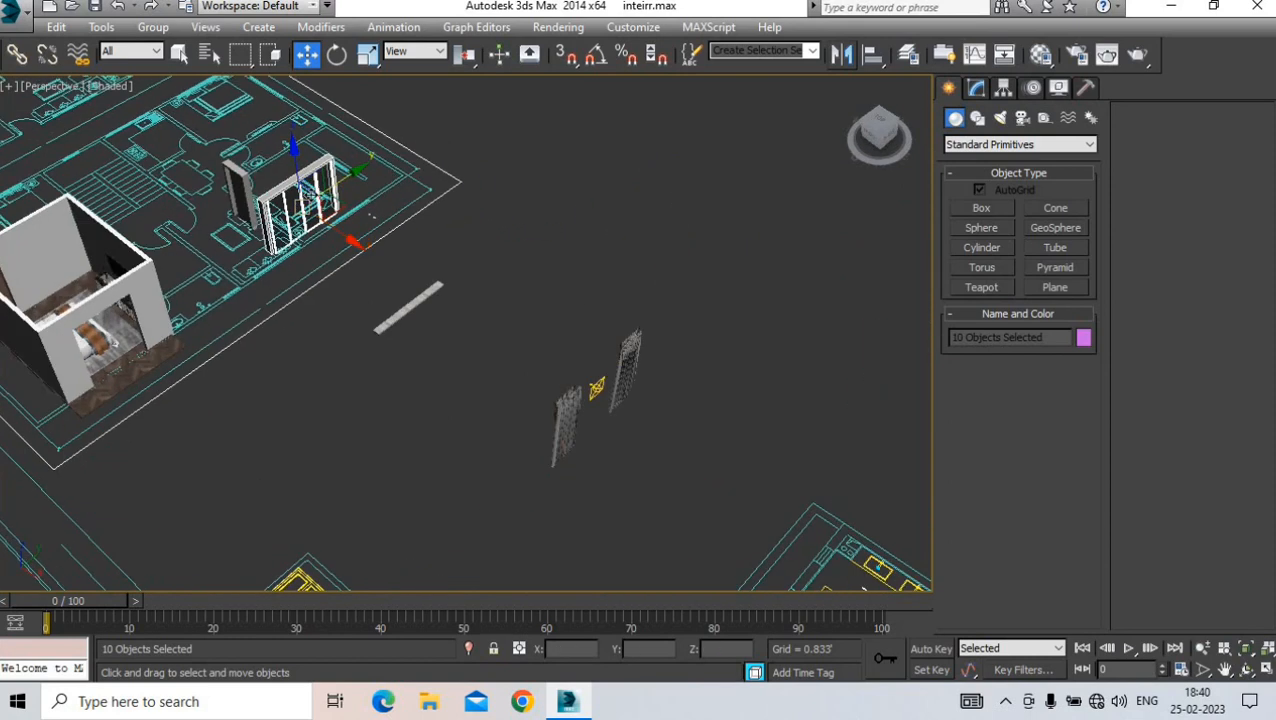
pyautogui.scroll(5, 137, 320)
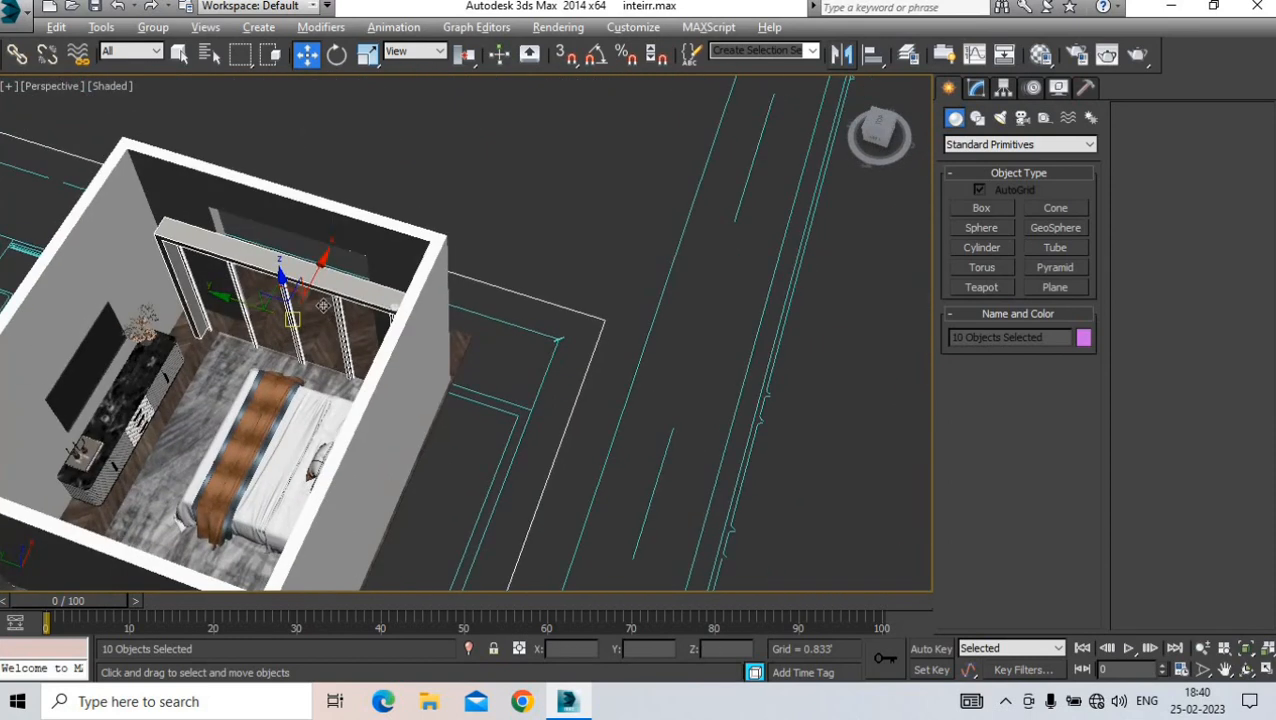
pyautogui.moveTo(305, 285); pyautogui.dragTo(328, 243)
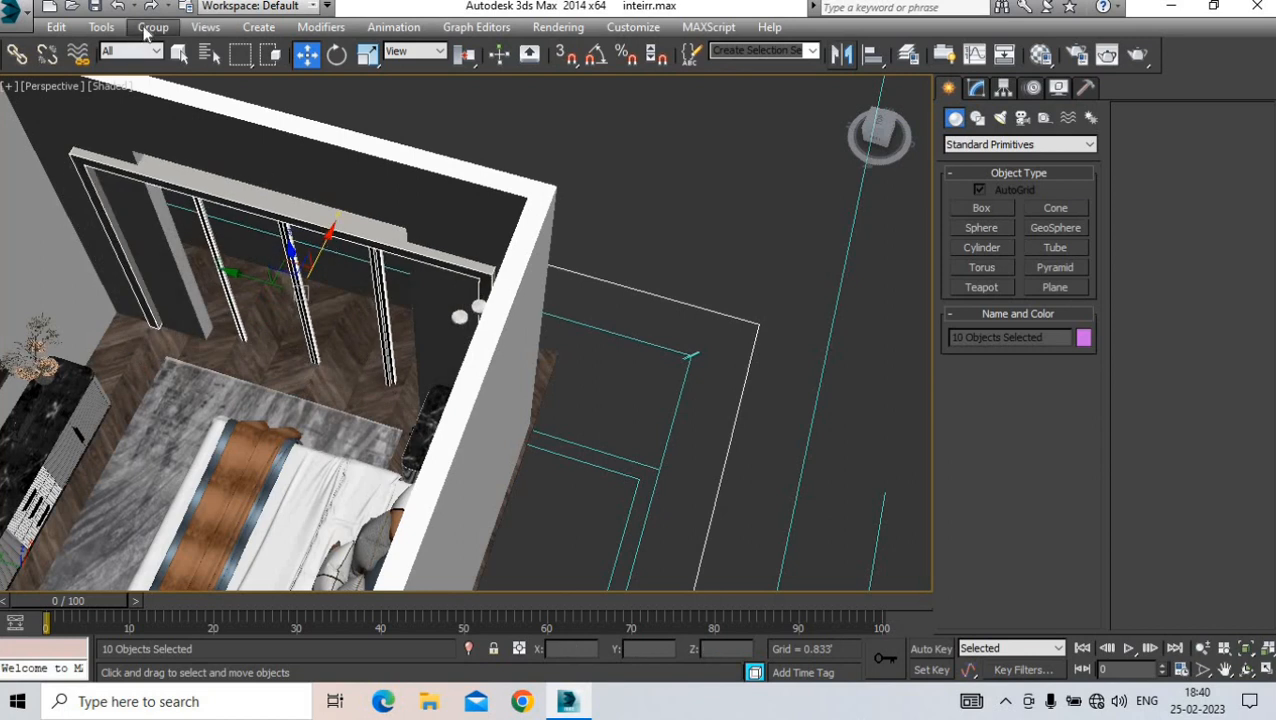
# - Group the window frame parts and shift the group into line with the wall opening
pyautogui.click(152, 27)
pyautogui.click(175, 50)
pyautogui.press('Return')
pyautogui.keyDown('alt'); pyautogui.moveTo(456, 314); pyautogui.dragTo(577, 303, button='middle'); pyautogui.keyUp('alt')
pyautogui.moveTo(575, 304); pyautogui.dragTo(577, 320)
pyautogui.scroll(4, 595, 328)
pyautogui.keyDown('alt'); pyautogui.moveTo(579, 320); pyautogui.dragTo(552, 388, button='middle'); pyautogui.keyUp('alt')
pyautogui.moveTo(534, 369)
pyautogui.mouseDown()
pyautogui.moveTo(519, 326)
pyautogui.moveTo(530, 372)
pyautogui.mouseUp()
# - Scale the window group along Y to about 65% and move it to about X 37.31' to fit the opening
pyautogui.moveTo(526, 408); pyautogui.dragTo(429, 206, button='middle')
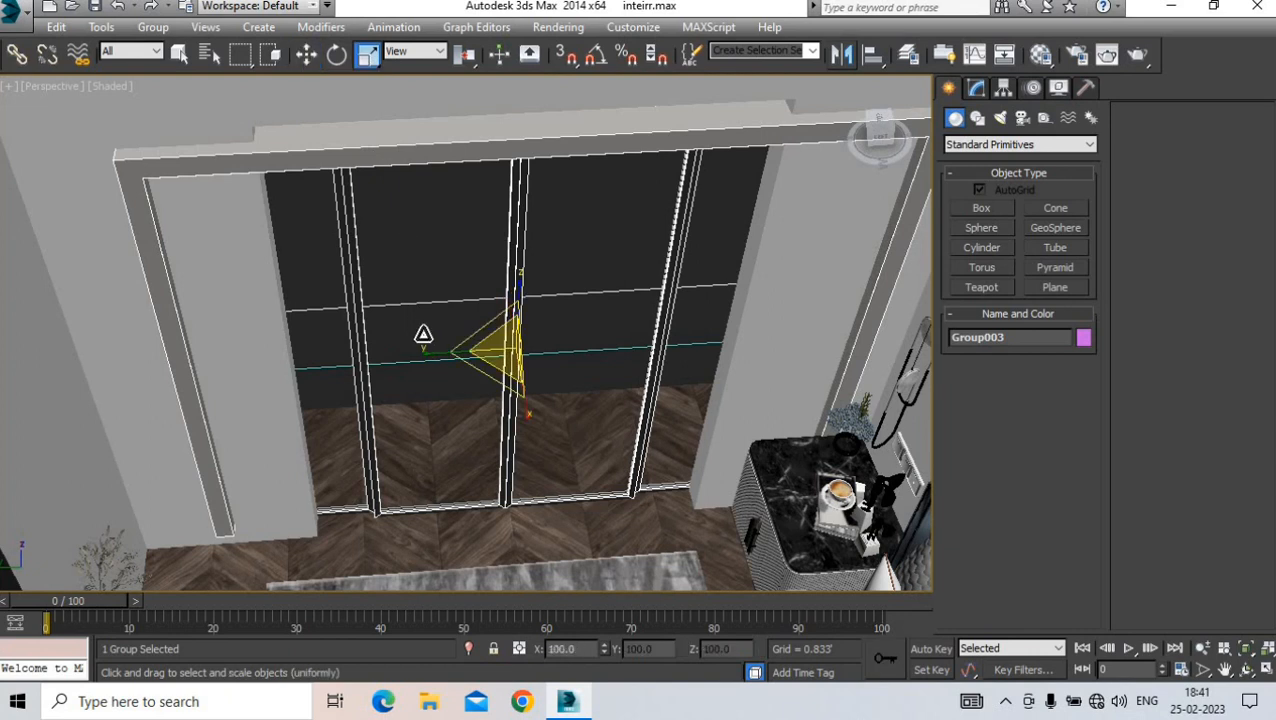
pyautogui.moveTo(437, 357)
pyautogui.mouseDown()
pyautogui.moveTo(472, 377)
pyautogui.moveTo(457, 349)
pyautogui.mouseUp()
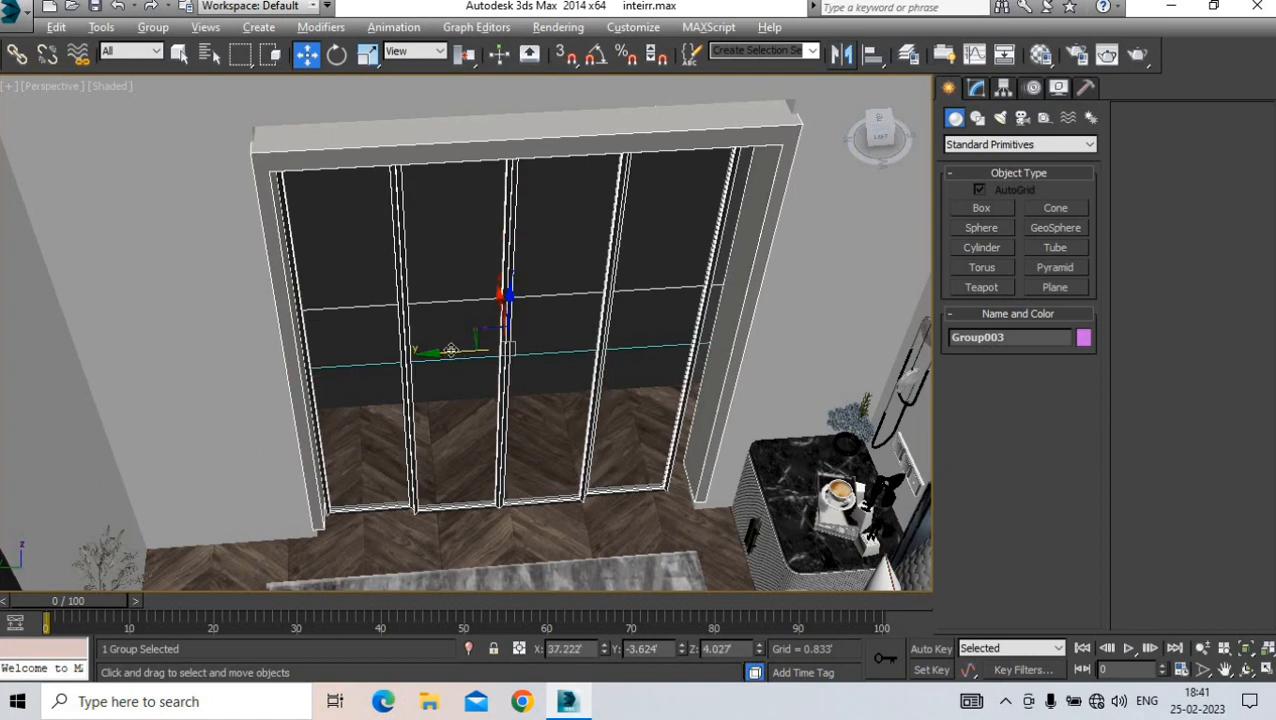
pyautogui.keyDown('alt'); pyautogui.moveTo(451, 350); pyautogui.dragTo(476, 301, button='middle'); pyautogui.keyUp('alt')
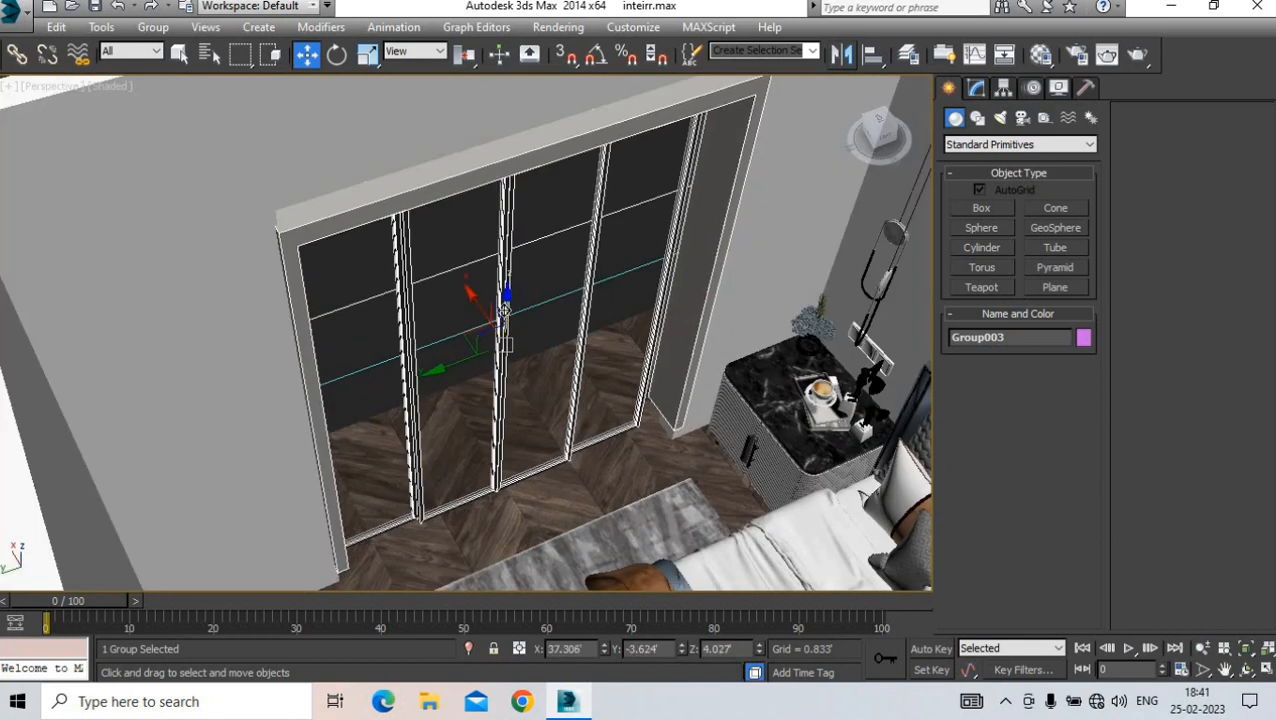
pyautogui.moveTo(505, 311); pyautogui.dragTo(505, 314)
# - Adjust the window group's height and lower it by about 0.09' so it sits properly in the opening
pyautogui.keyDown('alt'); pyautogui.moveTo(490, 309); pyautogui.dragTo(497, 309, button='middle'); pyautogui.keyUp('alt')
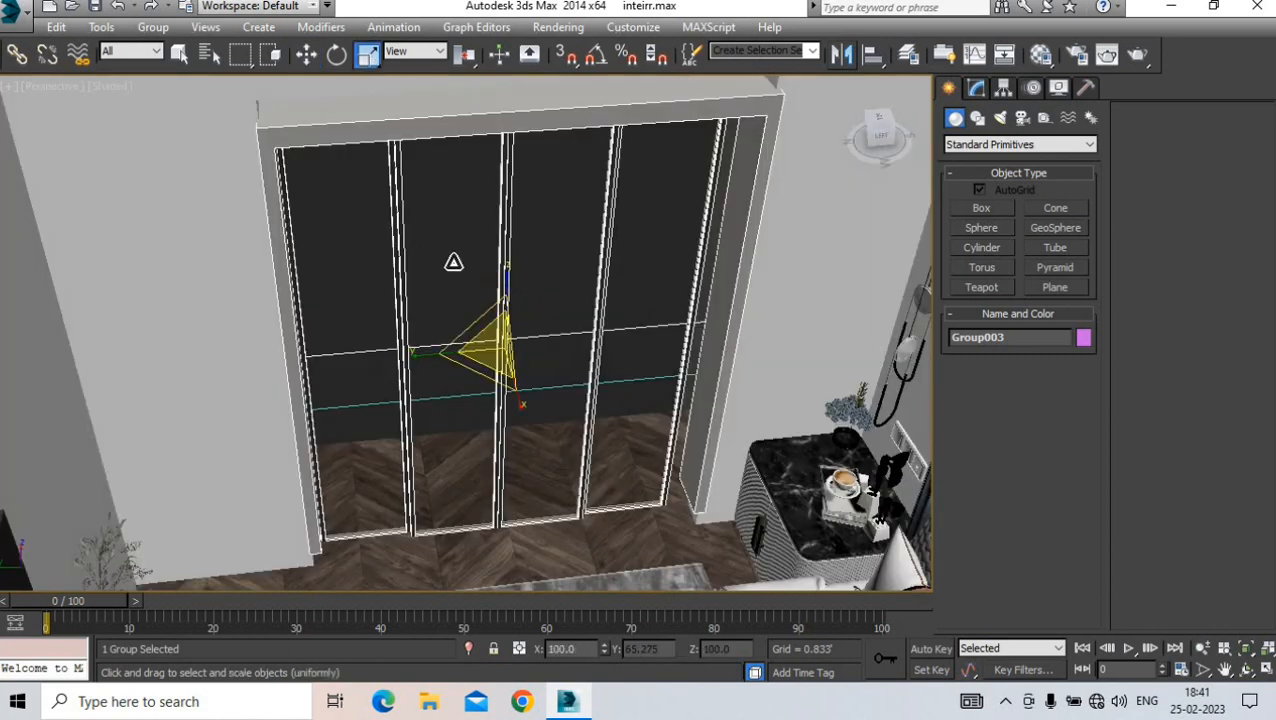
pyautogui.moveTo(505, 280); pyautogui.dragTo(502, 278)
pyautogui.keyDown('alt'); pyautogui.moveTo(492, 326); pyautogui.dragTo(502, 317, button='middle'); pyautogui.keyUp('alt')
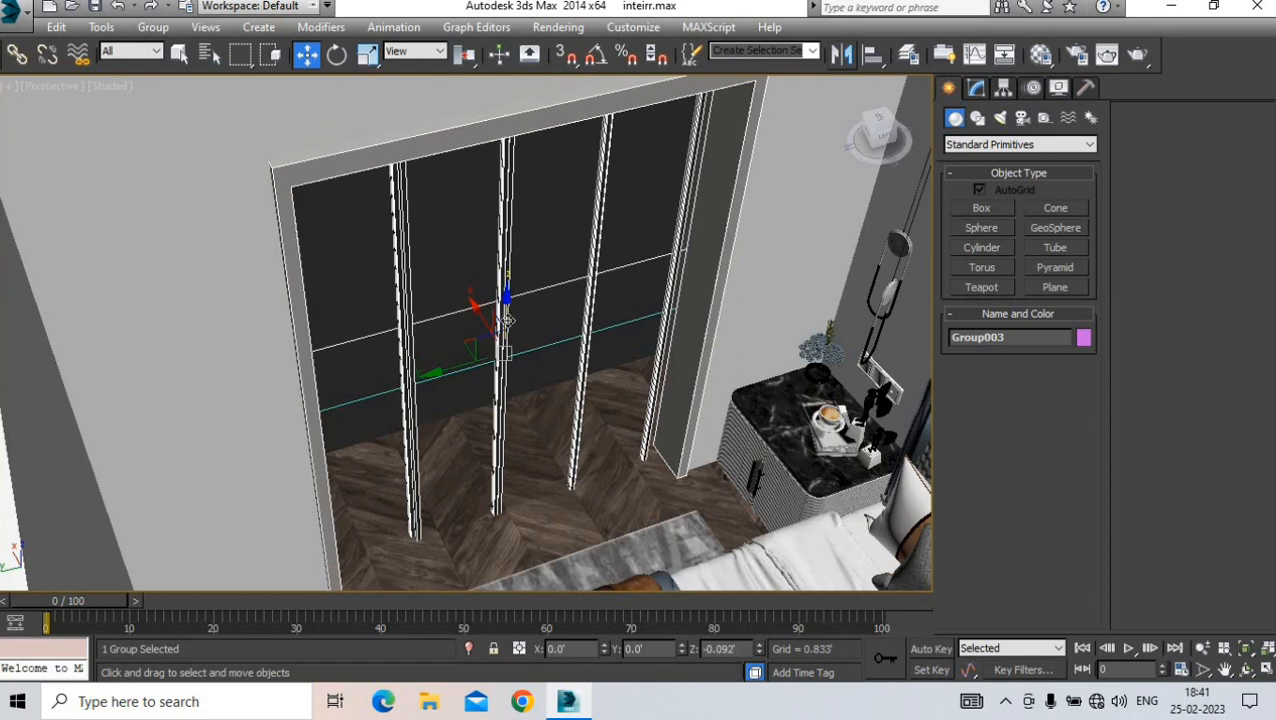
pyautogui.keyDown('alt'); pyautogui.moveTo(505, 320); pyautogui.dragTo(438, 318, button='middle'); pyautogui.keyUp('alt')
# - Lower the wall's four vertices above the opening onto the window frame's top edge, at about Z 7.72'
pyautogui.click(669, 189)
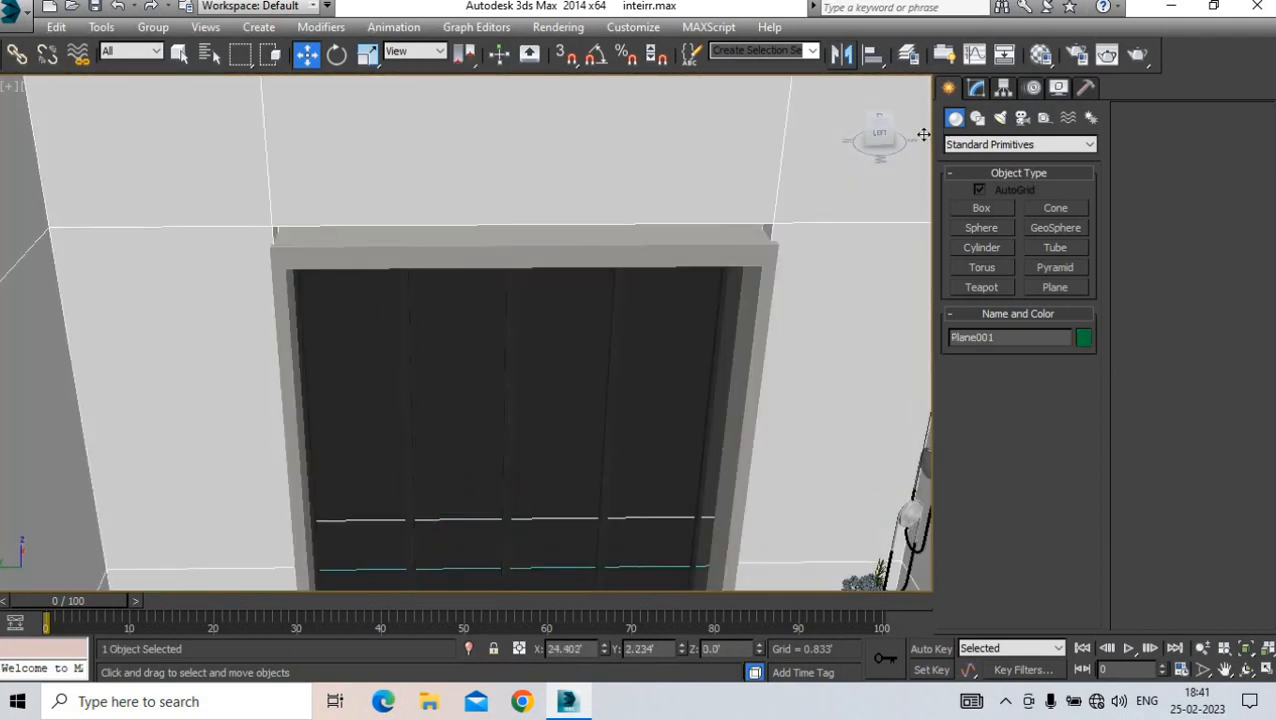
pyautogui.hotkey('ctrl', 'z')
pyautogui.click(749, 175)
pyautogui.click(976, 87)
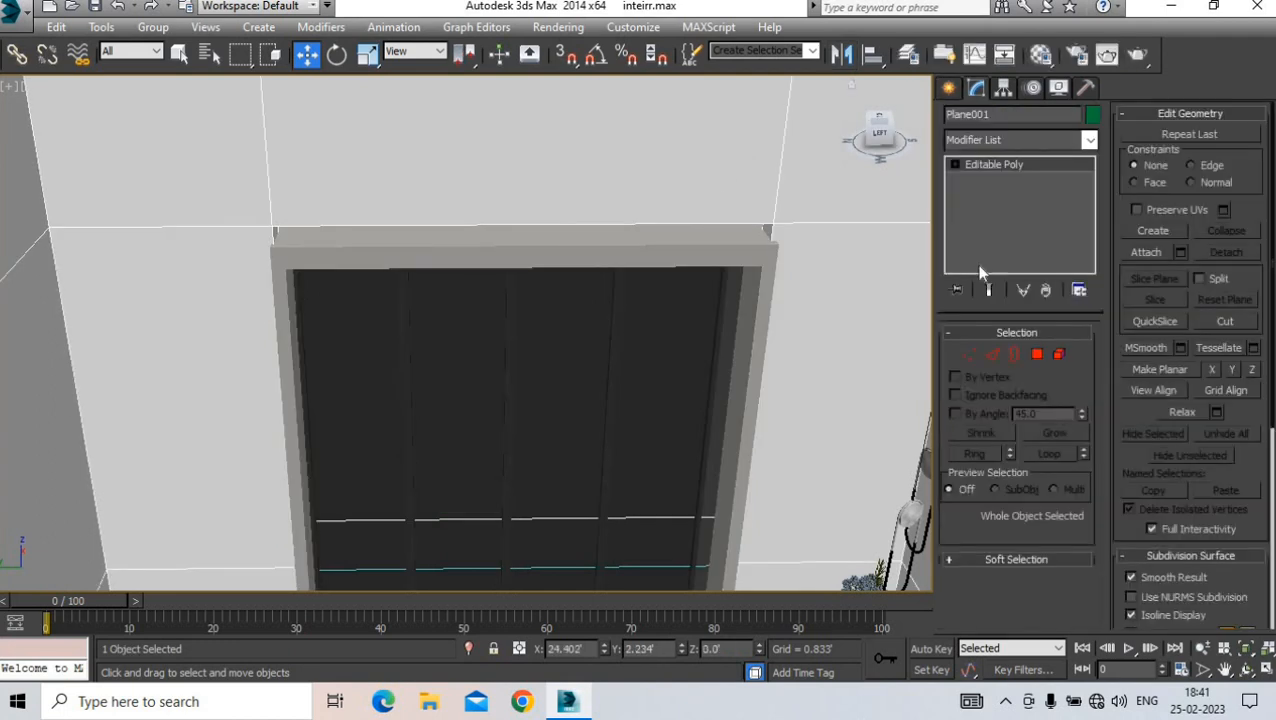
pyautogui.click(970, 355)
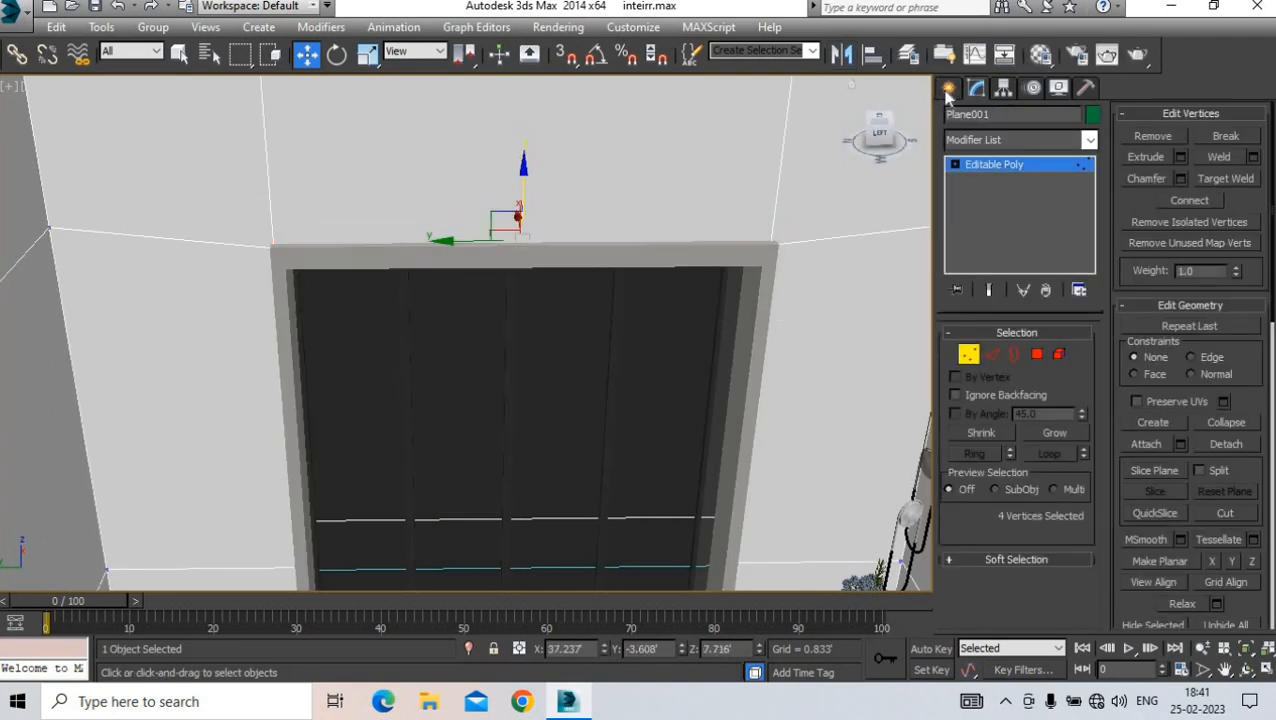
pyautogui.click(948, 90)
# - Examine the fitted window and the furnished bedroom from several angles
pyautogui.keyDown('alt'); pyautogui.moveTo(508, 240); pyautogui.dragTo(411, 246, button='middle'); pyautogui.keyUp('alt')
pyautogui.scroll(-3, 411, 246)
pyautogui.click(536, 223)
pyautogui.keyDown('alt'); pyautogui.moveTo(536, 223); pyautogui.dragTo(466, 290, button='middle'); pyautogui.keyUp('alt')
pyautogui.scroll(-5, 493, 256)
pyautogui.scroll(5, 493, 256)
pyautogui.moveTo(466, 290); pyautogui.dragTo(505, 376, button='middle')
pyautogui.scroll(-5, 441, 336)
pyautogui.moveTo(505, 376); pyautogui.dragTo(401, 323, button='middle')
pyautogui.scroll(-3, 401, 323)
pyautogui.scroll(6, 455, 284)
pyautogui.keyDown('alt'); pyautogui.moveTo(455, 284); pyautogui.dragTo(660, 560, button='middle'); pyautogui.keyUp('alt')
# - Select the three stacked wall polygons beside the door, covering that wall from floor to ceiling
pyautogui.click(383, 343)
pyautogui.keyDown('alt'); pyautogui.moveTo(383, 343); pyautogui.dragTo(692, 232, button='middle'); pyautogui.keyUp('alt')
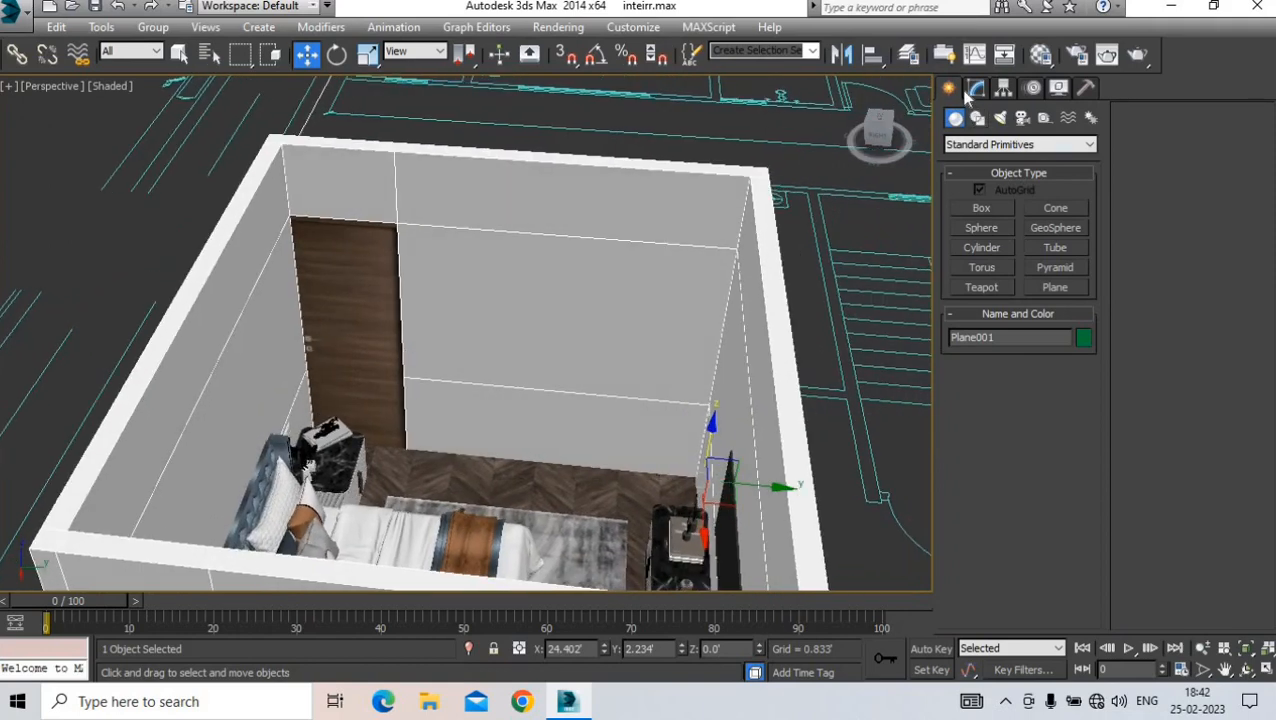
pyautogui.click(976, 87)
pyautogui.click(1037, 354)
pyautogui.click(612, 216)
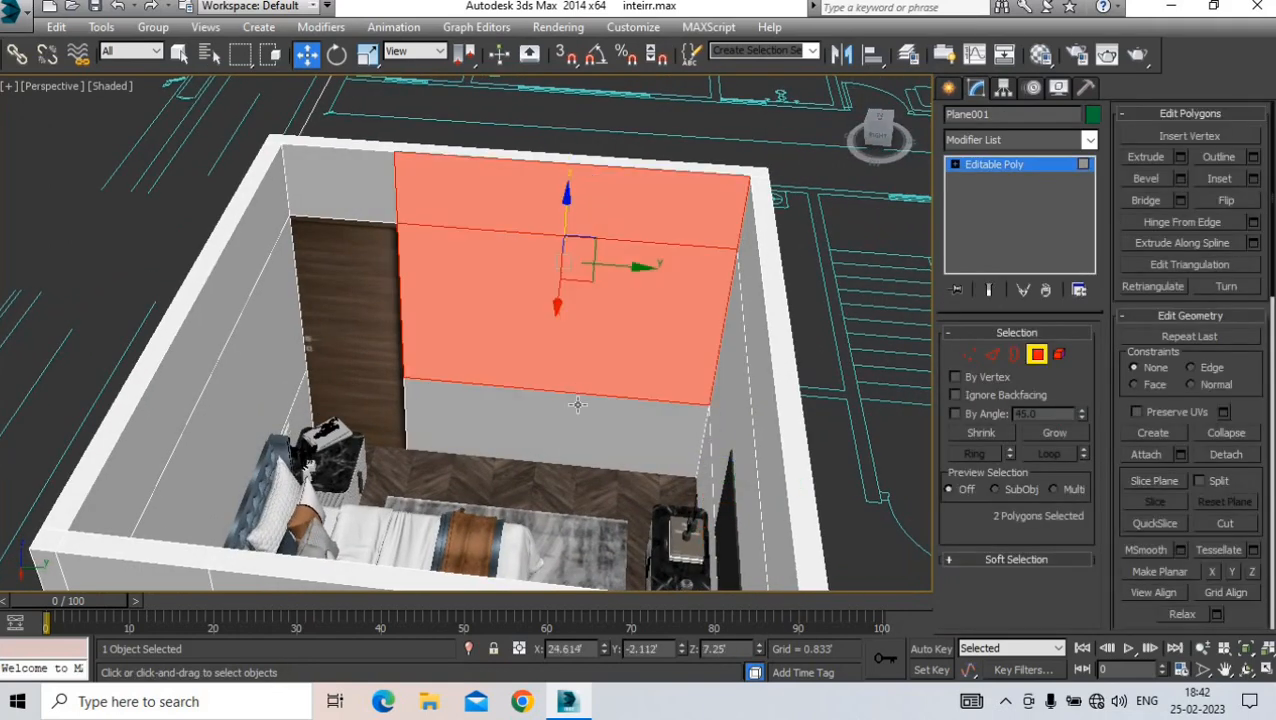
pyautogui.keyDown('ctrl'); pyautogui.click(577, 404); pyautogui.keyUp('ctrl')
pyautogui.scroll(3, 627, 290)
pyautogui.moveTo(627, 290)
pyautogui.keyDown('alt'); pyautogui.mouseDown(button='middle')
pyautogui.moveTo(615, 302)
pyautogui.moveTo(638, 376)
pyautogui.moveTo(665, 373)
pyautogui.moveTo(584, 305)
pyautogui.moveTo(641, 305)
pyautogui.mouseUp(button='middle'); pyautogui.keyUp('alt')
pyautogui.scroll(3, 641, 305)
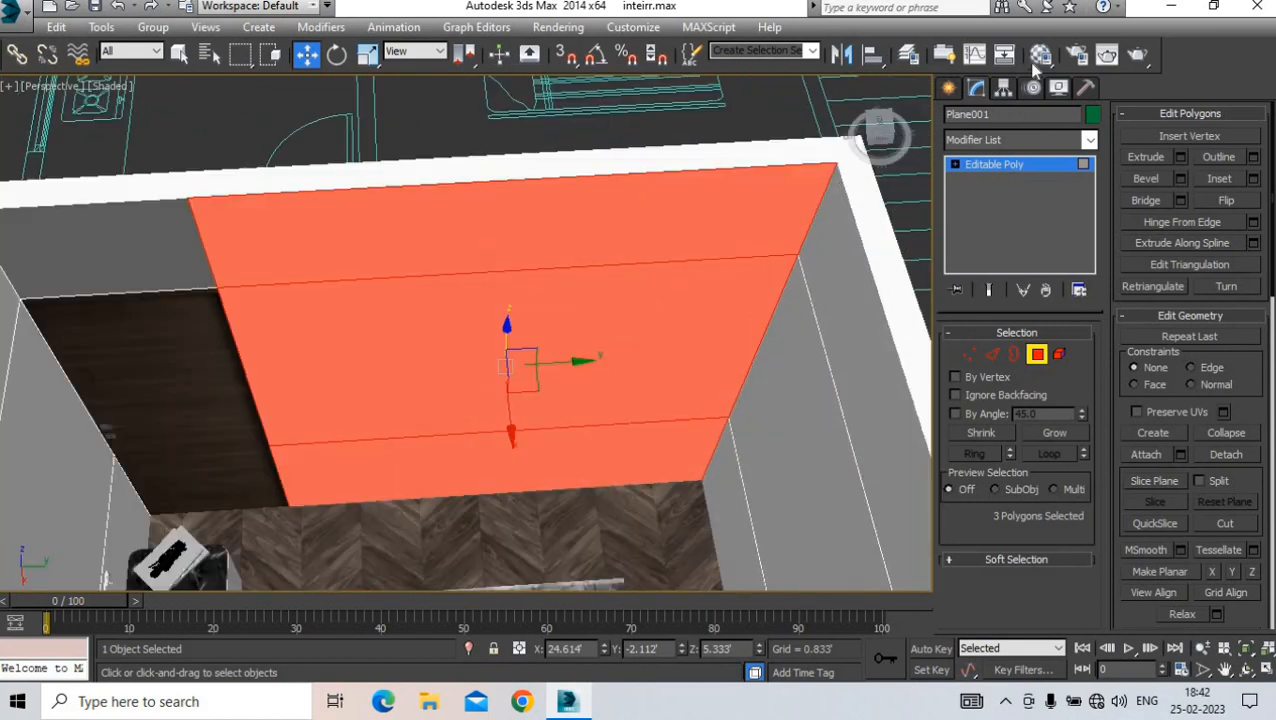
# - Load the bitmap WhatsApp Image 2023-02-25 at 18.21.40 from Downloads as Material #21's diffuse map for the selected wall polygons
pyautogui.press('m')
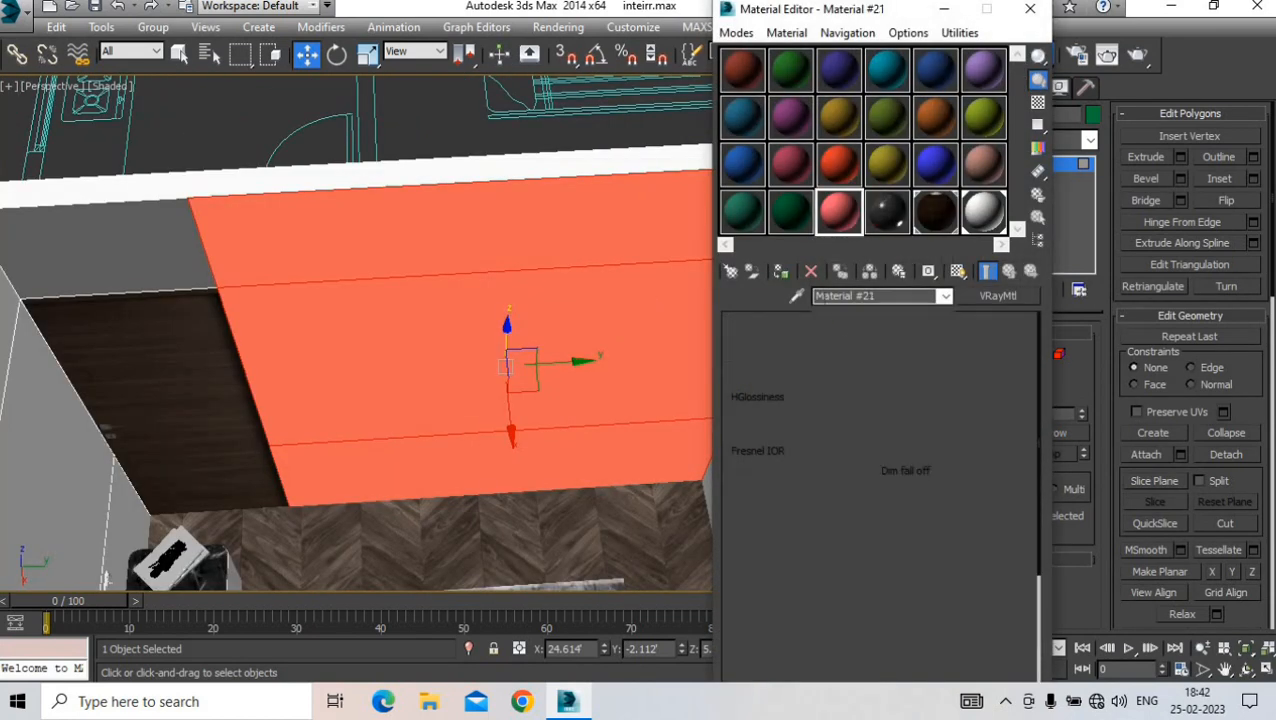
pyautogui.click(866, 343)
pyautogui.doubleClick(536, 131)
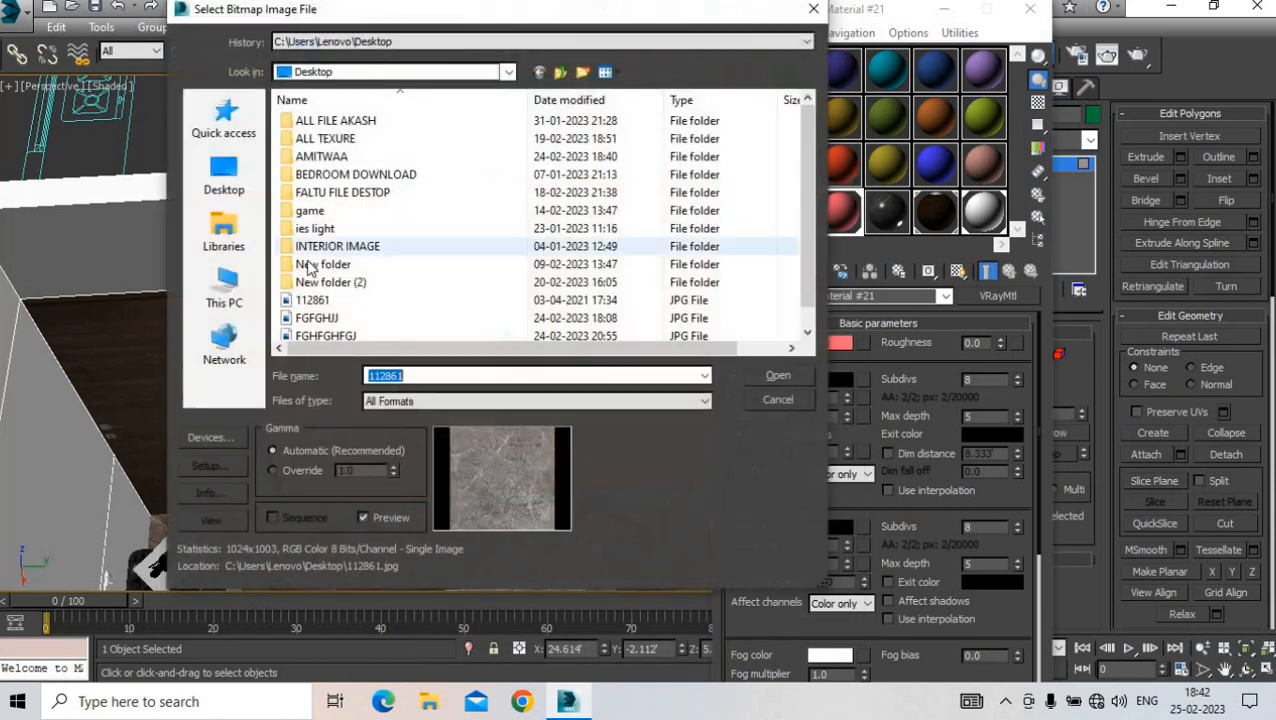
pyautogui.click(340, 74)
pyautogui.click(360, 199)
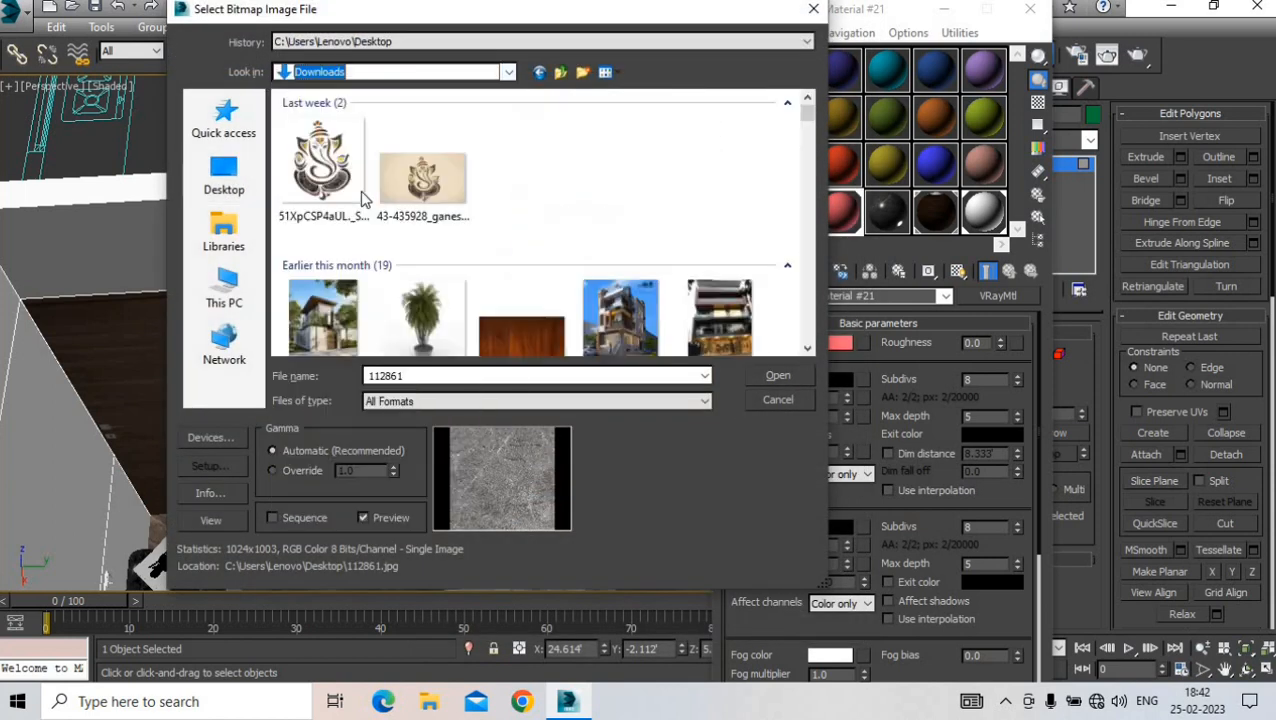
pyautogui.click(338, 178)
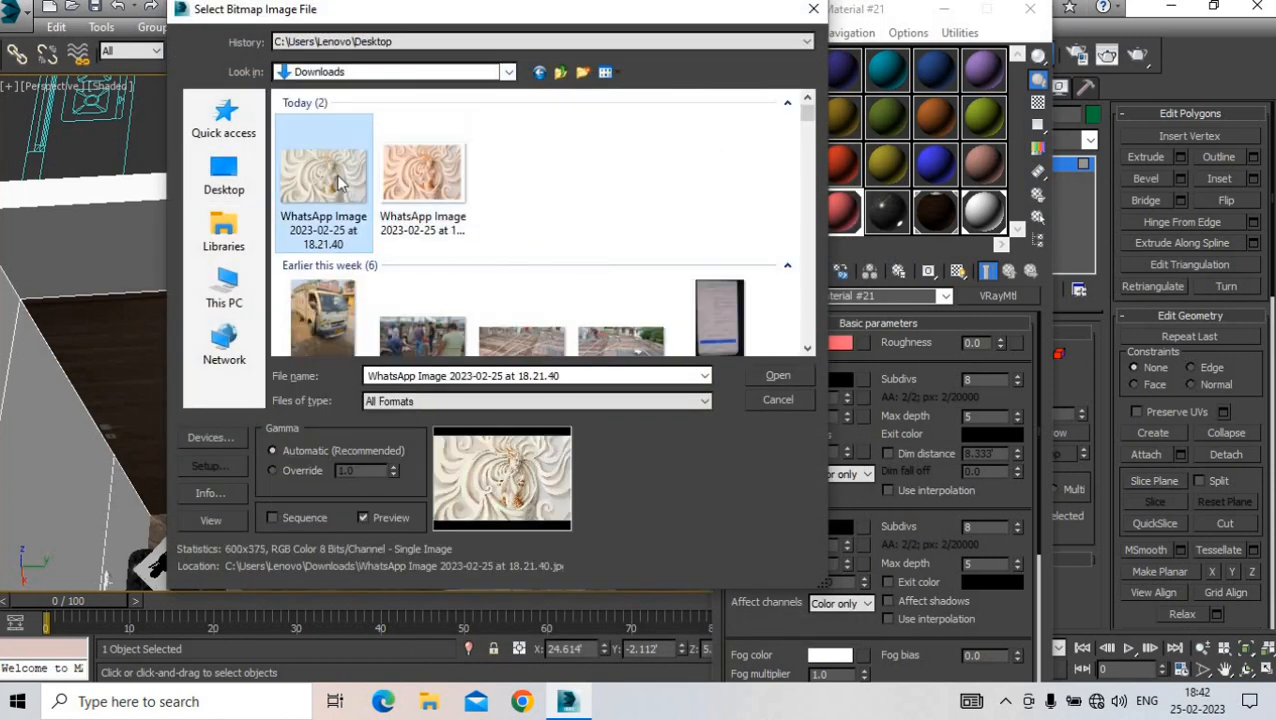
pyautogui.click(778, 376)
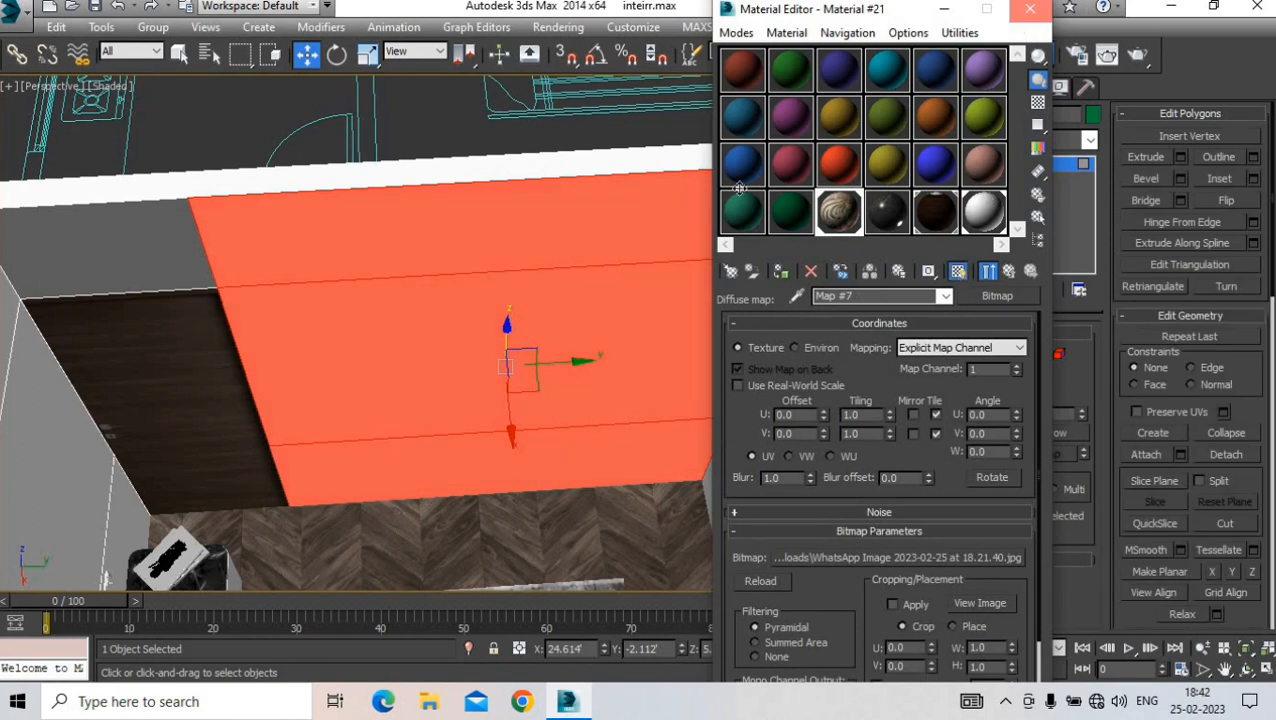
pyautogui.press('m')
# - Add a UVW Map modifier to the selected wall polygons with Box mapping and a height of about 8.909'
pyautogui.click(973, 143)
pyautogui.scroll(-15, 970, 410)
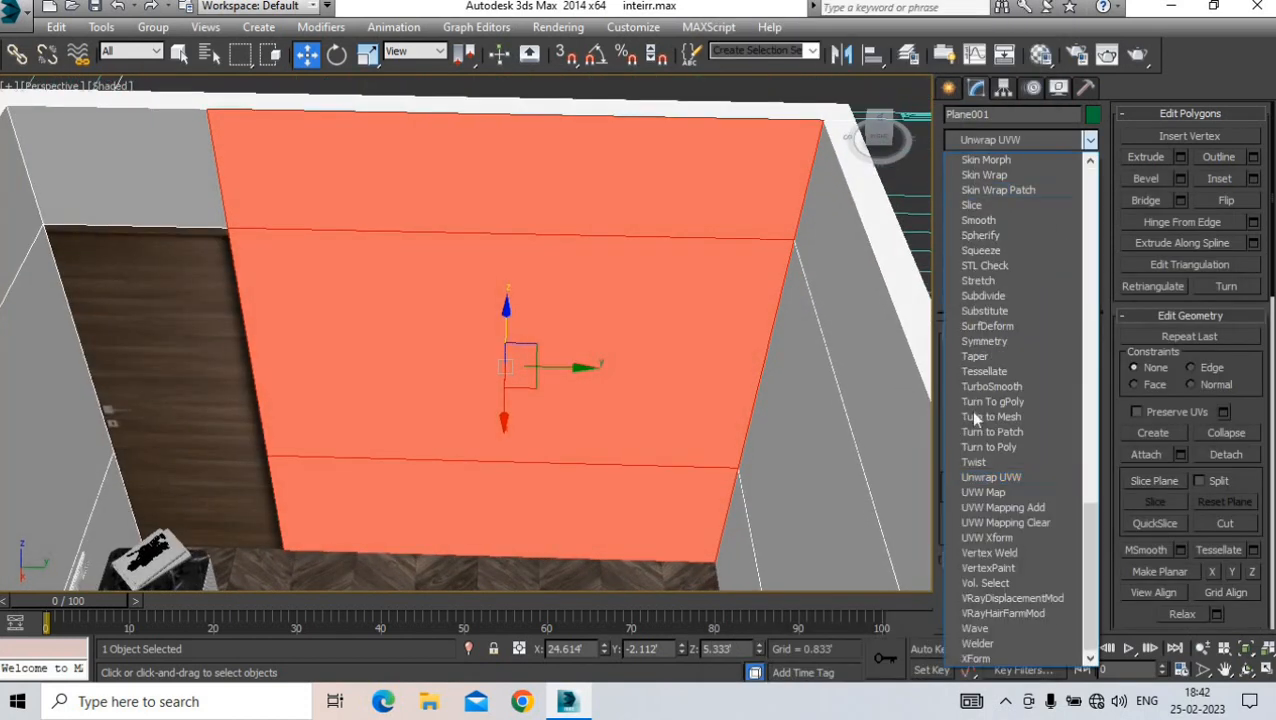
pyautogui.click(980, 492)
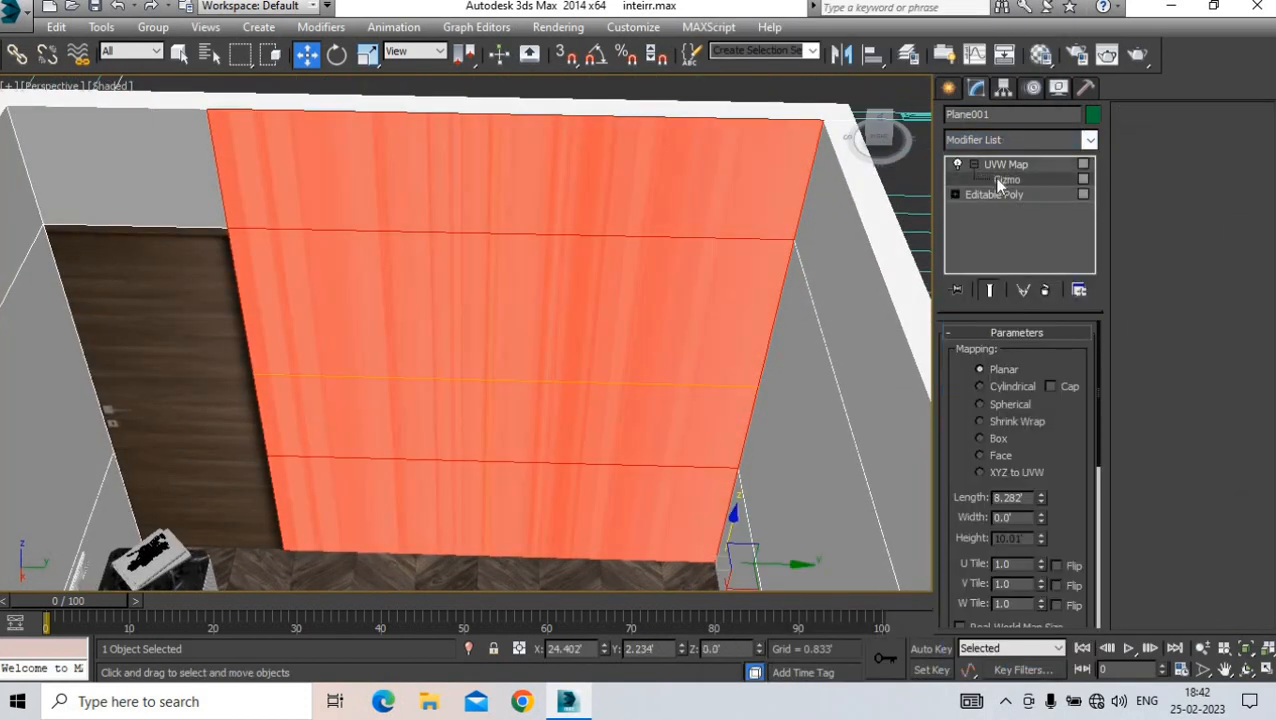
pyautogui.click(979, 438)
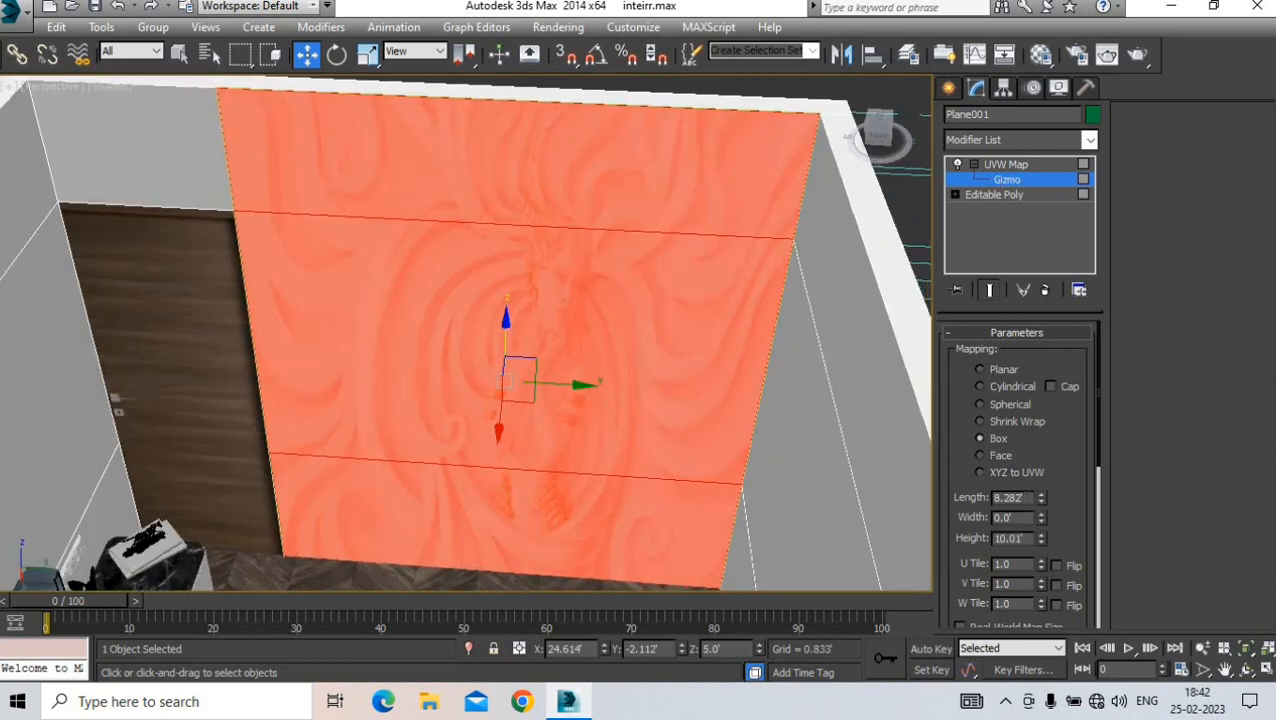
pyautogui.moveTo(1040, 543); pyautogui.dragTo(1040, 532)
pyautogui.rightClick(1040, 521)
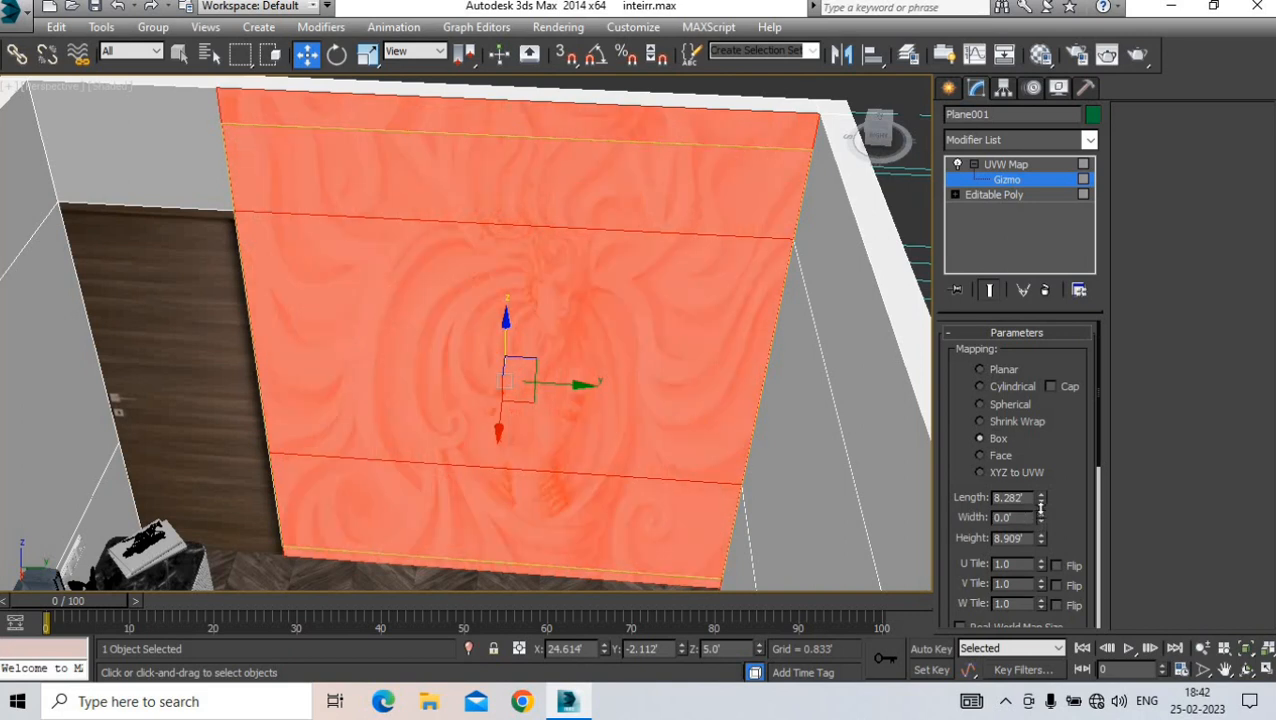
pyautogui.moveTo(757, 333)
pyautogui.keyDown('alt'); pyautogui.mouseDown(button='middle')
pyautogui.moveTo(753, 318)
pyautogui.moveTo(772, 346)
pyautogui.moveTo(757, 353)
pyautogui.moveTo(759, 338)
pyautogui.mouseUp(button='middle'); pyautogui.keyUp('alt')
# - Replace the diffuse bitmap of Material #21 with WhatsApp Image 2023-02-25 at 18.21.10 from Downloads
pyautogui.press('m')
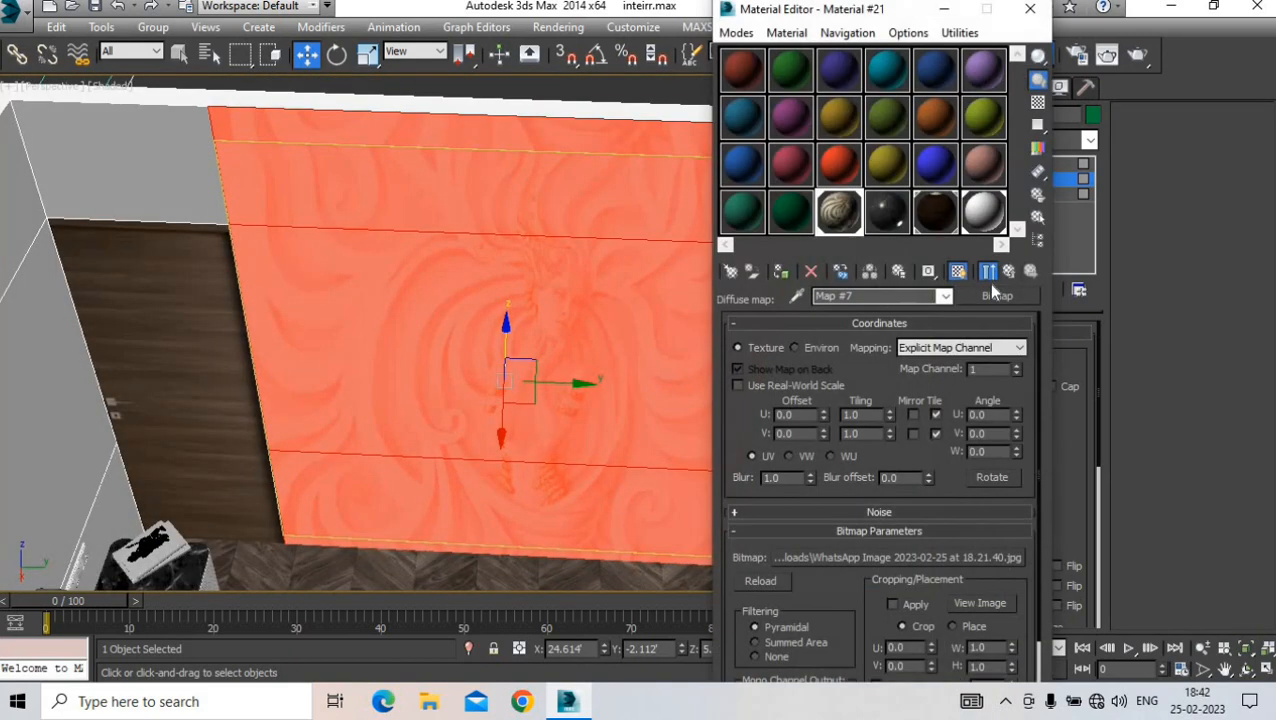
pyautogui.click(988, 283)
pyautogui.doubleClick(539, 129)
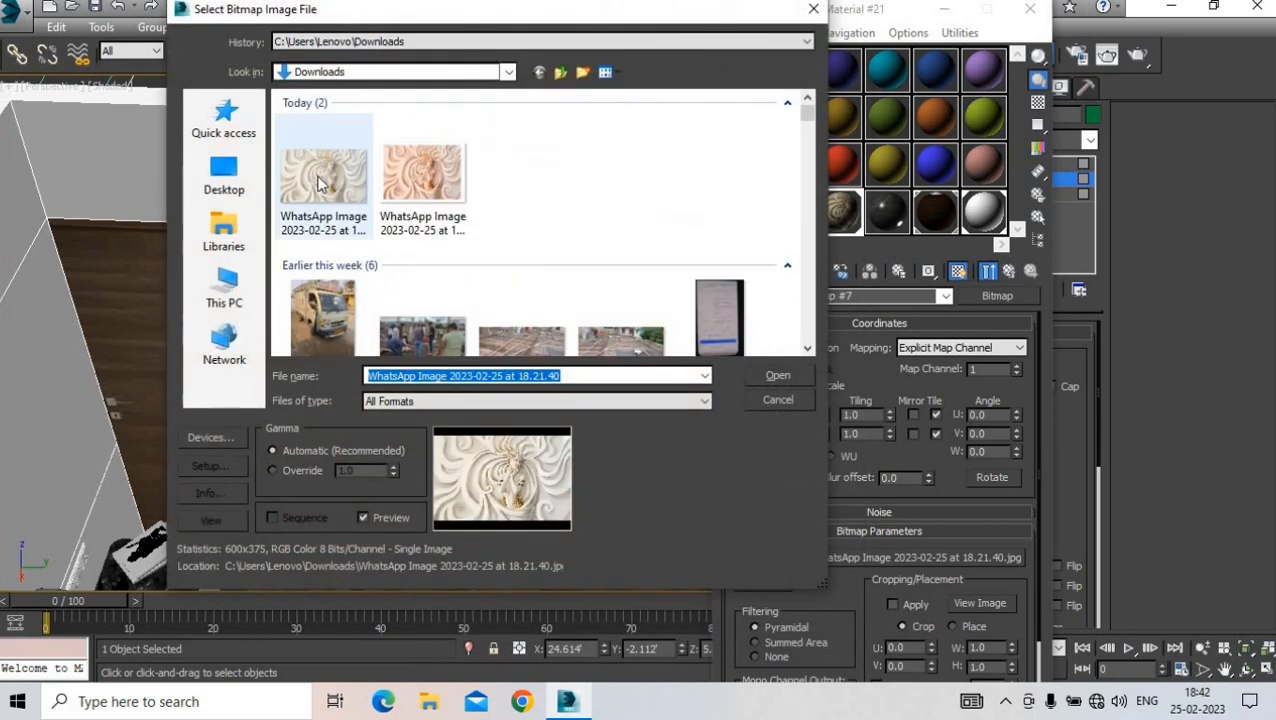
pyautogui.click(422, 175)
pyautogui.click(778, 376)
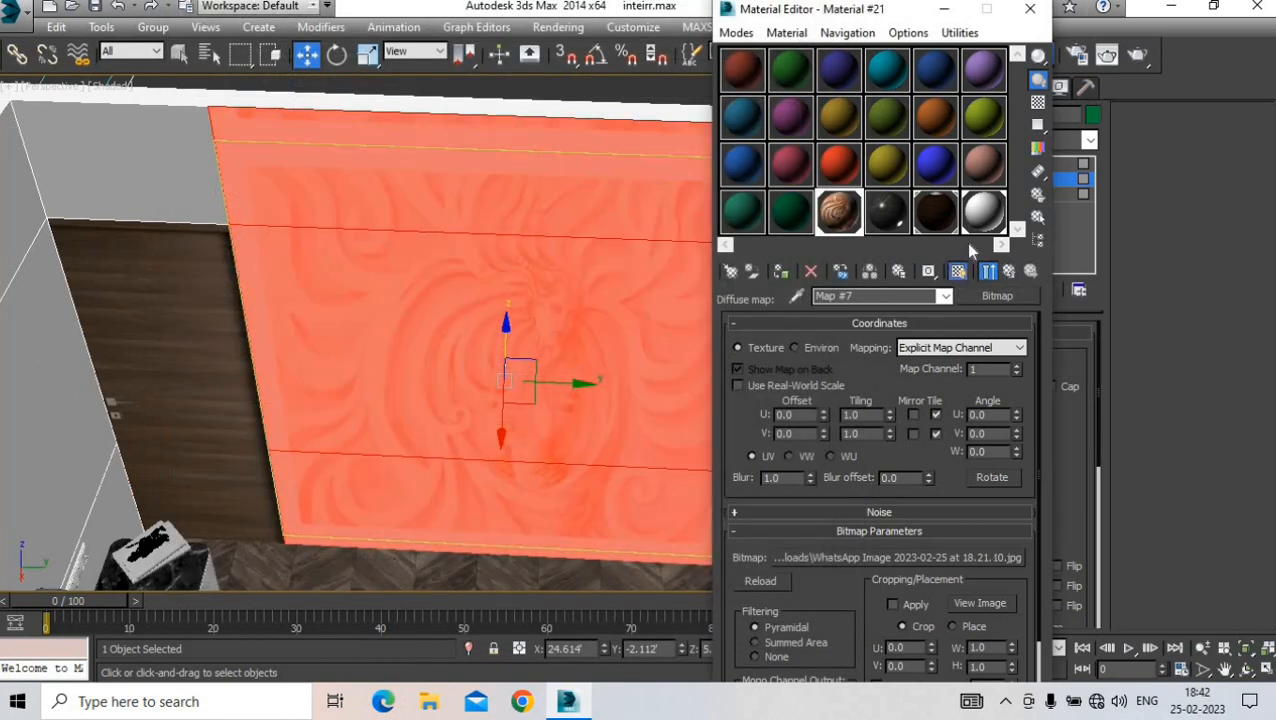
pyautogui.click(1029, 10)
# - Resize the mural's box mapping to about 8.697' length, 0.019' width and 11.136' height
pyautogui.click(1040, 494)
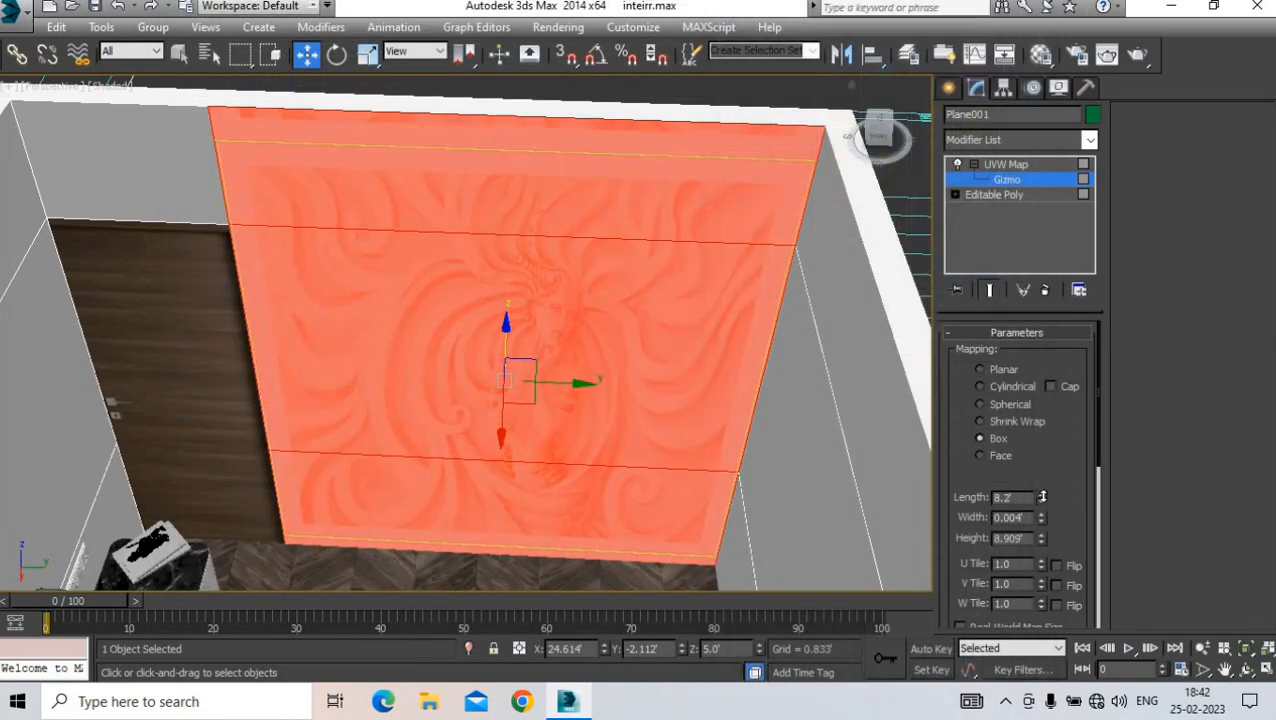
pyautogui.moveTo(1040, 540); pyautogui.dragTo(1038, 516)
pyautogui.click(949, 88)
pyautogui.scroll(-5, 500, 330)
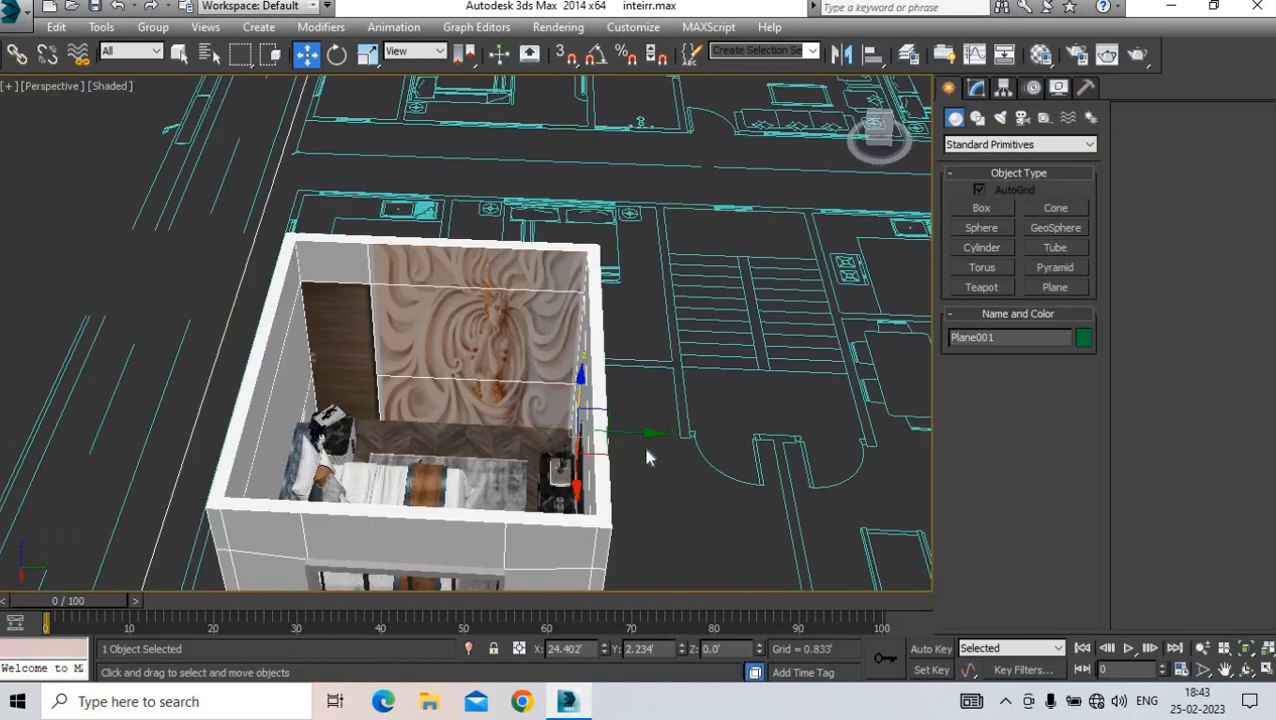
pyautogui.scroll(6, 473, 305)
pyautogui.keyDown('alt'); pyautogui.moveTo(452, 291); pyautogui.dragTo(412, 279, button='middle'); pyautogui.keyUp('alt')
# - Enlarge the mural's mapping to about 9.392' length and 0.028' width, and raise its gizmo to about Z 5.33'
pyautogui.click(975, 88)
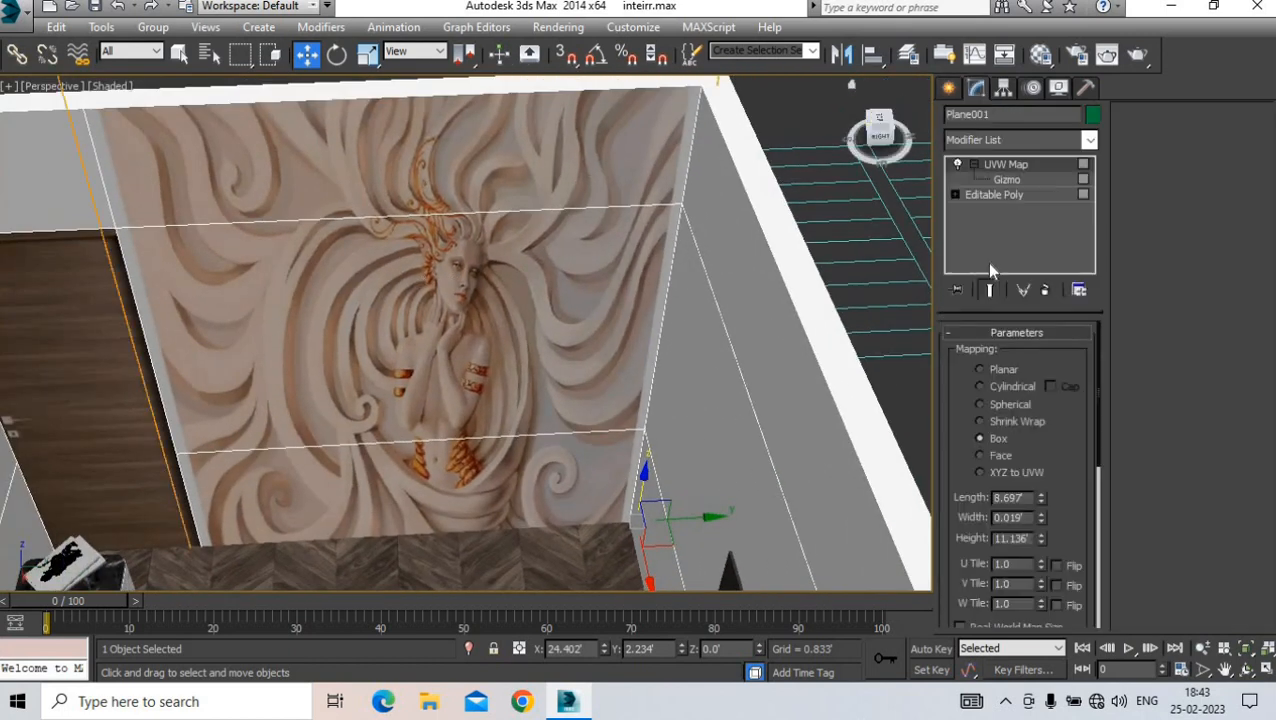
pyautogui.click(976, 197)
pyautogui.click(997, 182)
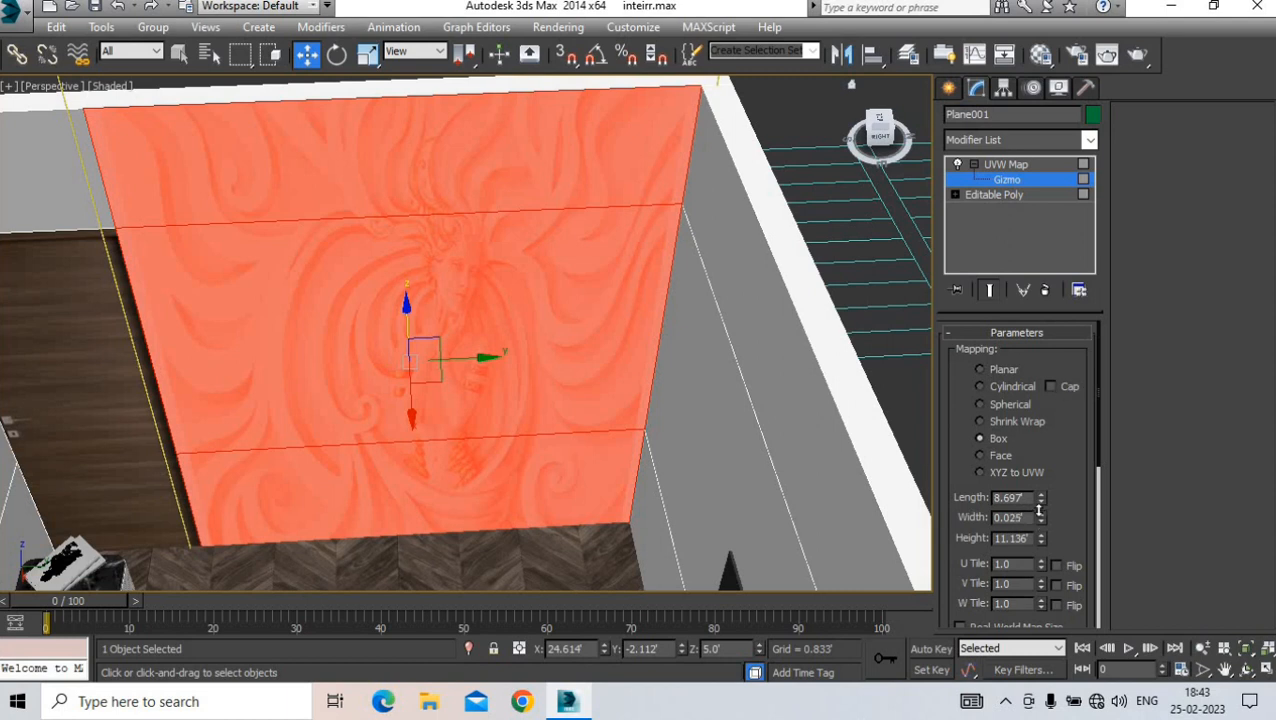
pyautogui.moveTo(1041, 503); pyautogui.dragTo(1041, 470)
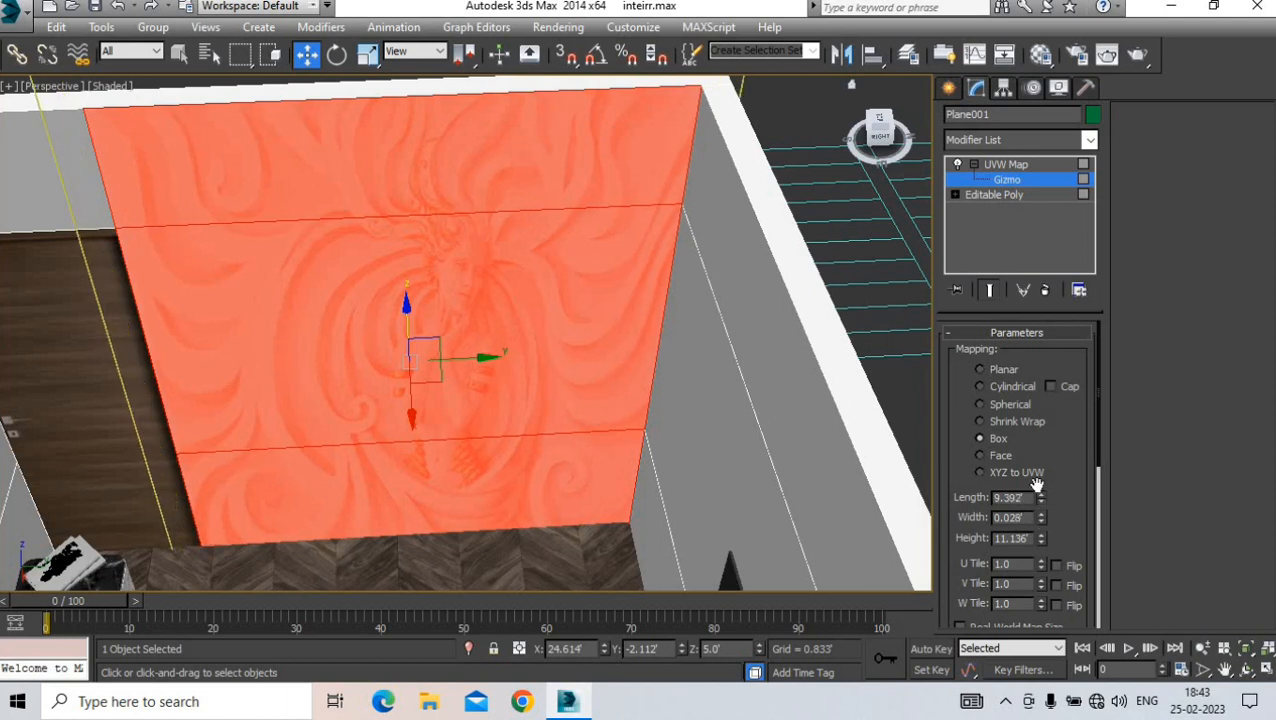
pyautogui.scroll(3, 390, 322)
pyautogui.scroll(-3, 421, 279)
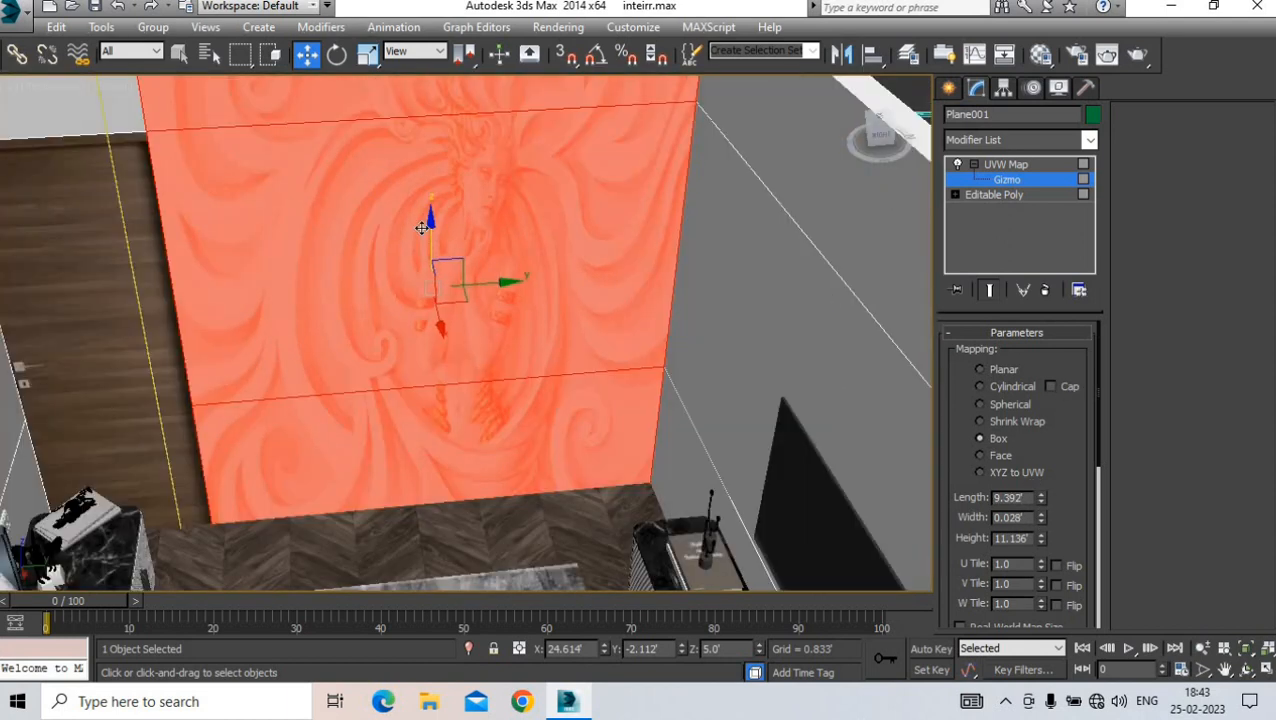
pyautogui.moveTo(414, 220); pyautogui.dragTo(420, 345, button='middle')
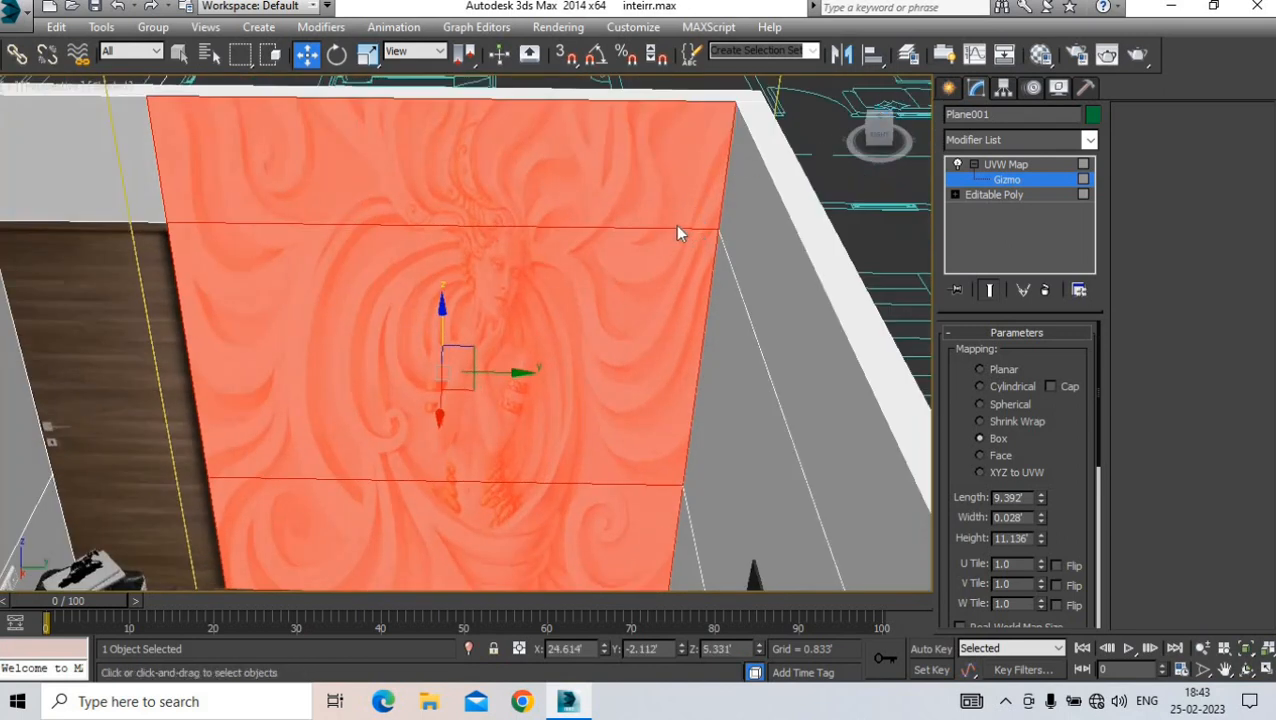
pyautogui.click(949, 88)
pyautogui.keyDown('alt'); pyautogui.moveTo(650, 200); pyautogui.dragTo(657, 245, button='middle'); pyautogui.keyUp('alt')
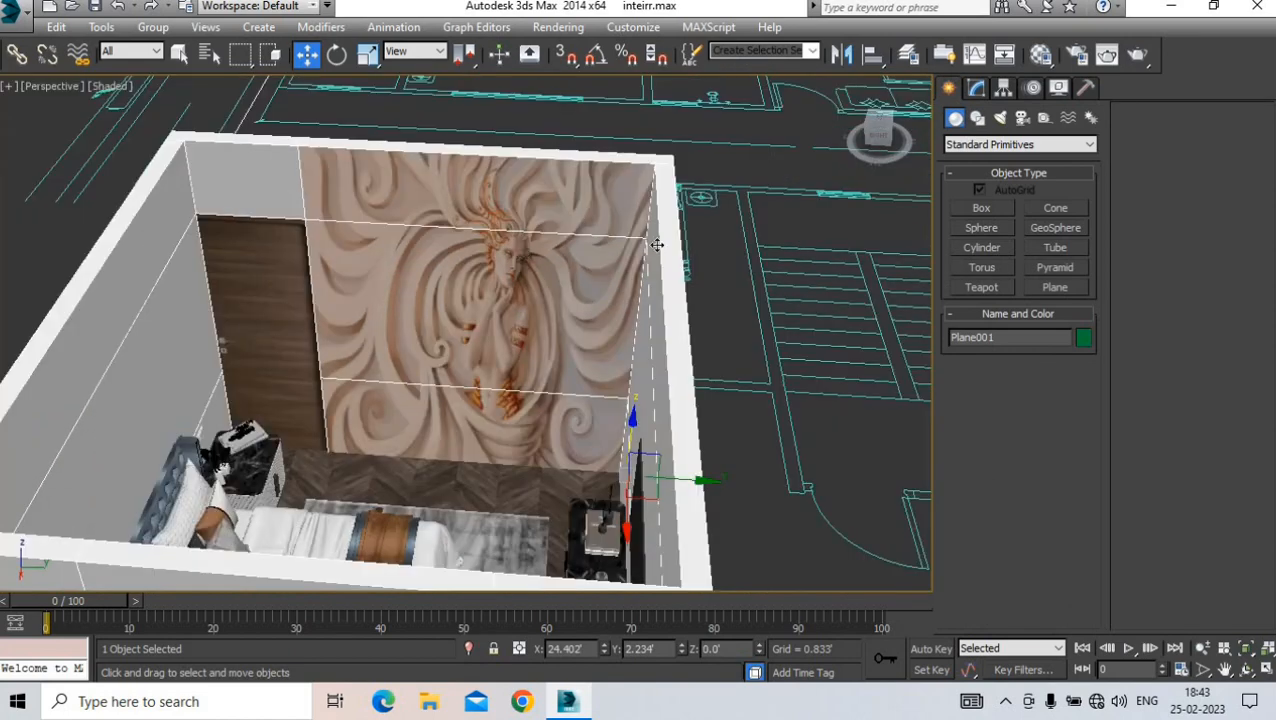
# - Examine the mural wall, the area above the door and the furnished room from several angles and from above
pyautogui.click(552, 241)
pyautogui.keyDown('alt'); pyautogui.moveTo(552, 241); pyautogui.dragTo(402, 228, button='middle'); pyautogui.keyUp('alt')
pyautogui.scroll(3, 225, 228)
pyautogui.click(256, 222)
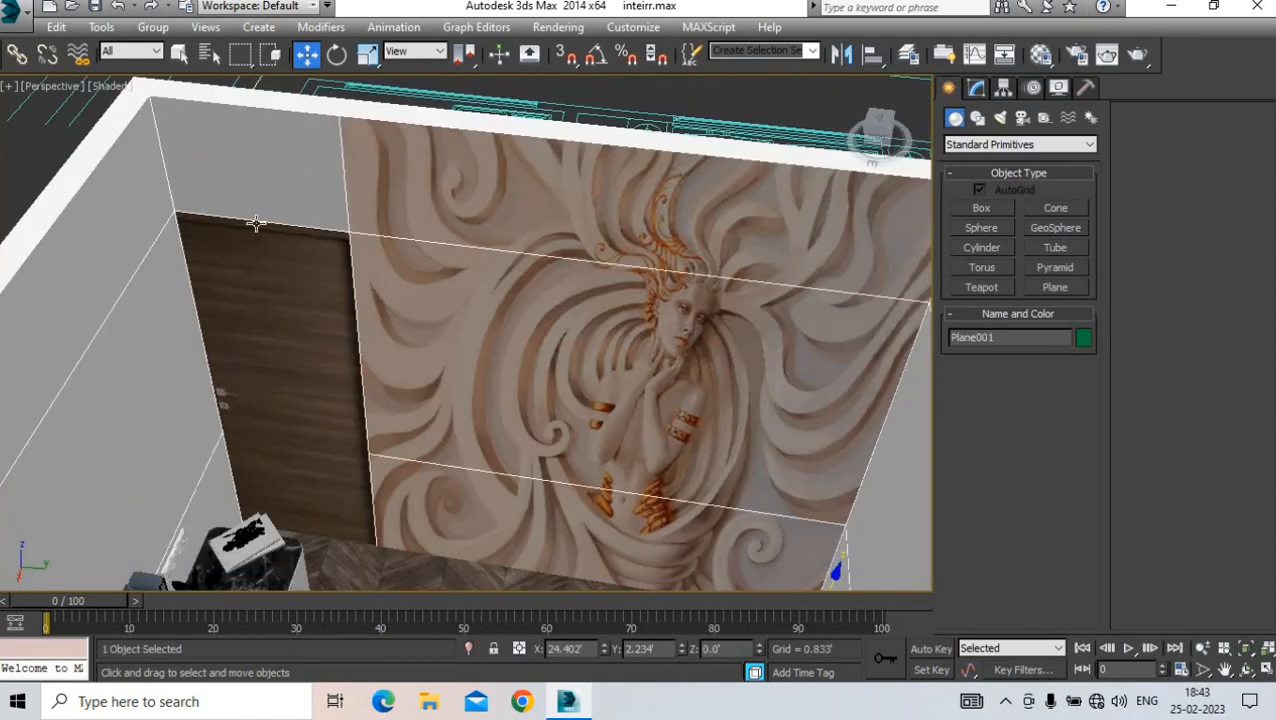
pyautogui.moveTo(256, 222); pyautogui.dragTo(455, 201, button='middle')
pyautogui.scroll(-4, 382, 217)
pyautogui.scroll(3, 311, 318)
pyautogui.scroll(-4, 308, 320)
pyautogui.scroll(3, 445, 328)
pyautogui.scroll(-4, 445, 328)
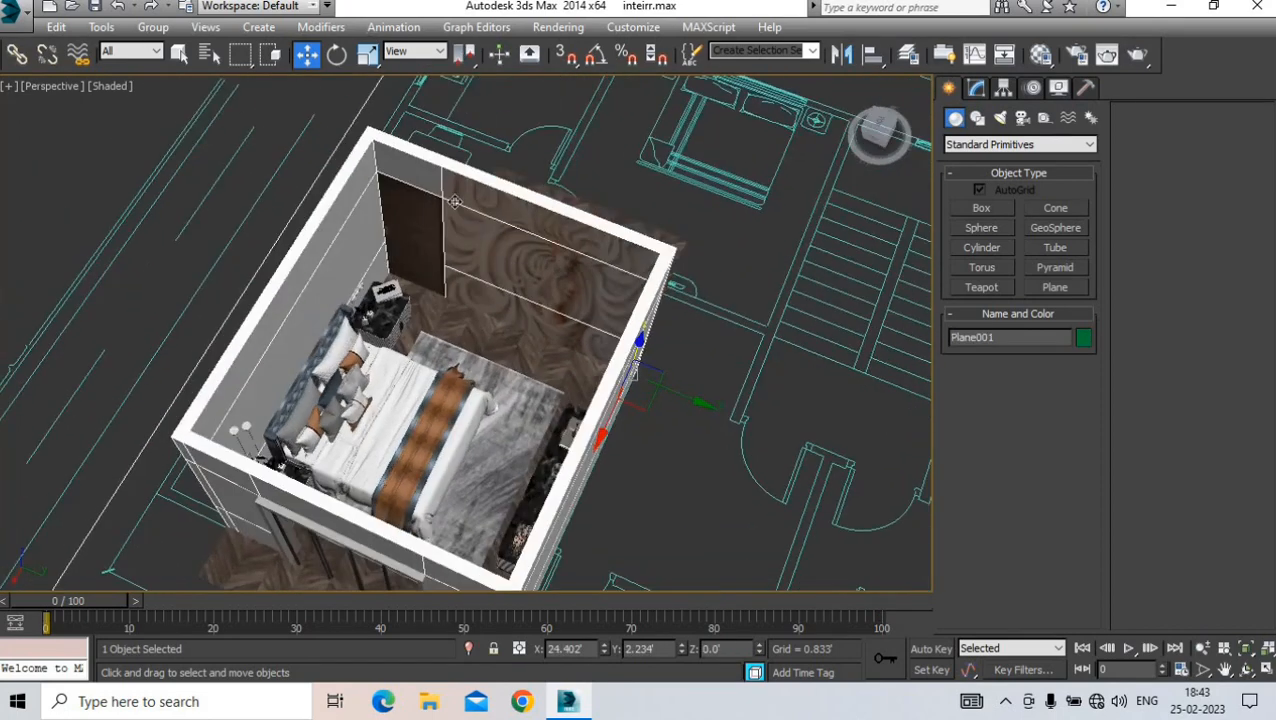
pyautogui.scroll(3, 504, 294)
pyautogui.scroll(-4, 504, 294)
pyautogui.keyDown('alt'); pyautogui.moveTo(504, 294); pyautogui.dragTo(345, 250, button='middle'); pyautogui.keyUp('alt')
pyautogui.scroll(3, 471, 261)
pyautogui.click(252, 156)
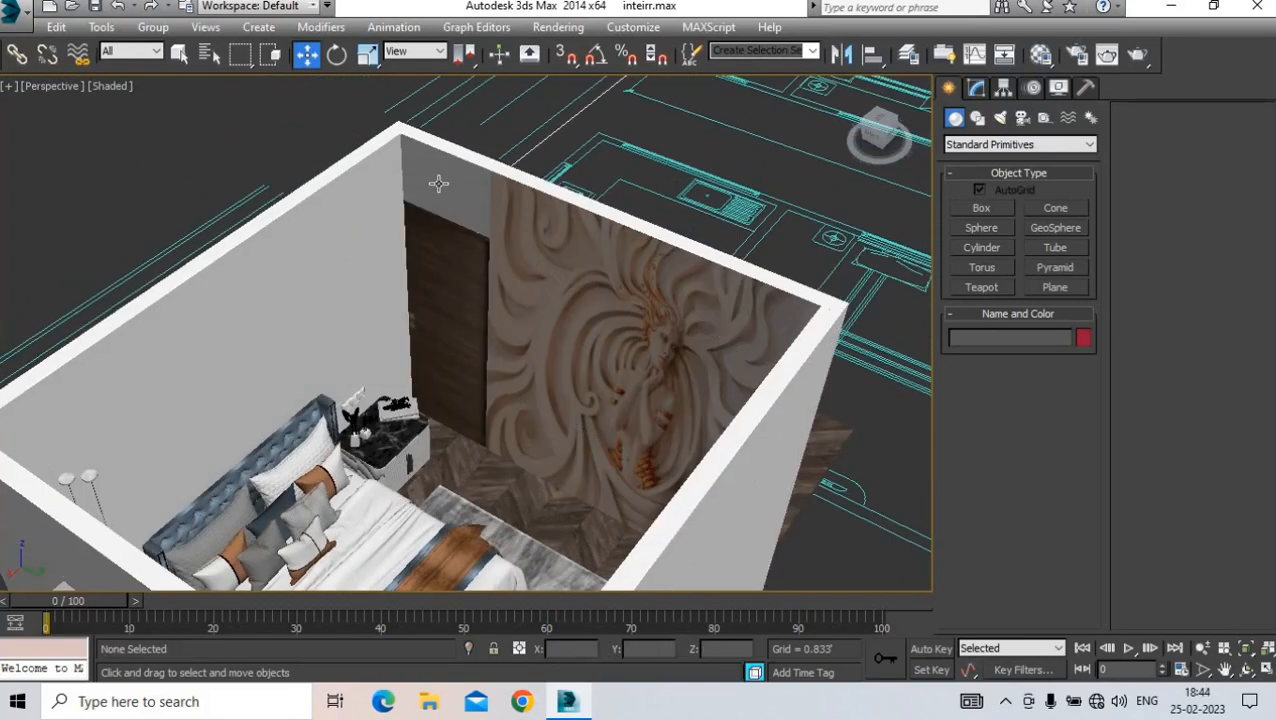
pyautogui.keyDown('alt'); pyautogui.moveTo(437, 183); pyautogui.dragTo(462, 286, button='middle'); pyautogui.keyUp('alt')
pyautogui.scroll(4, 517, 220)
pyautogui.click(541, 223)
pyautogui.click(462, 286)
pyautogui.scroll(-2, 450, 278)
pyautogui.scroll(2, 450, 285)
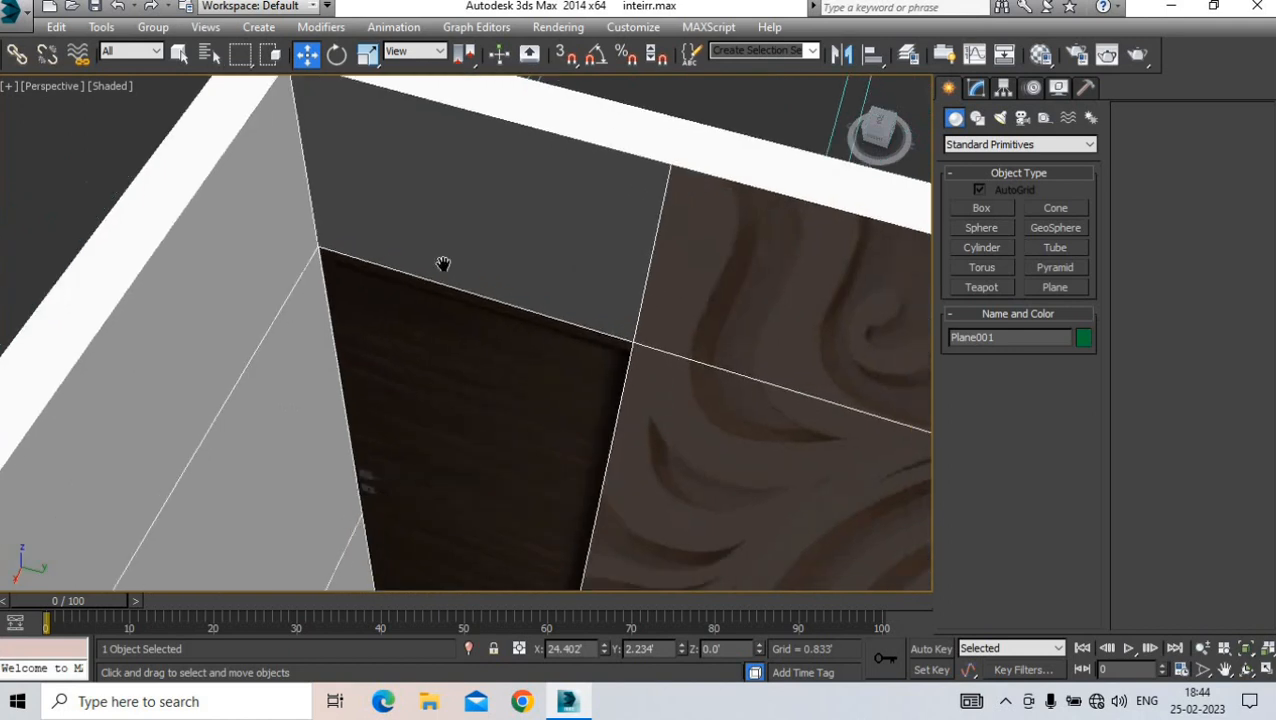
pyautogui.scroll(-4, 443, 262)
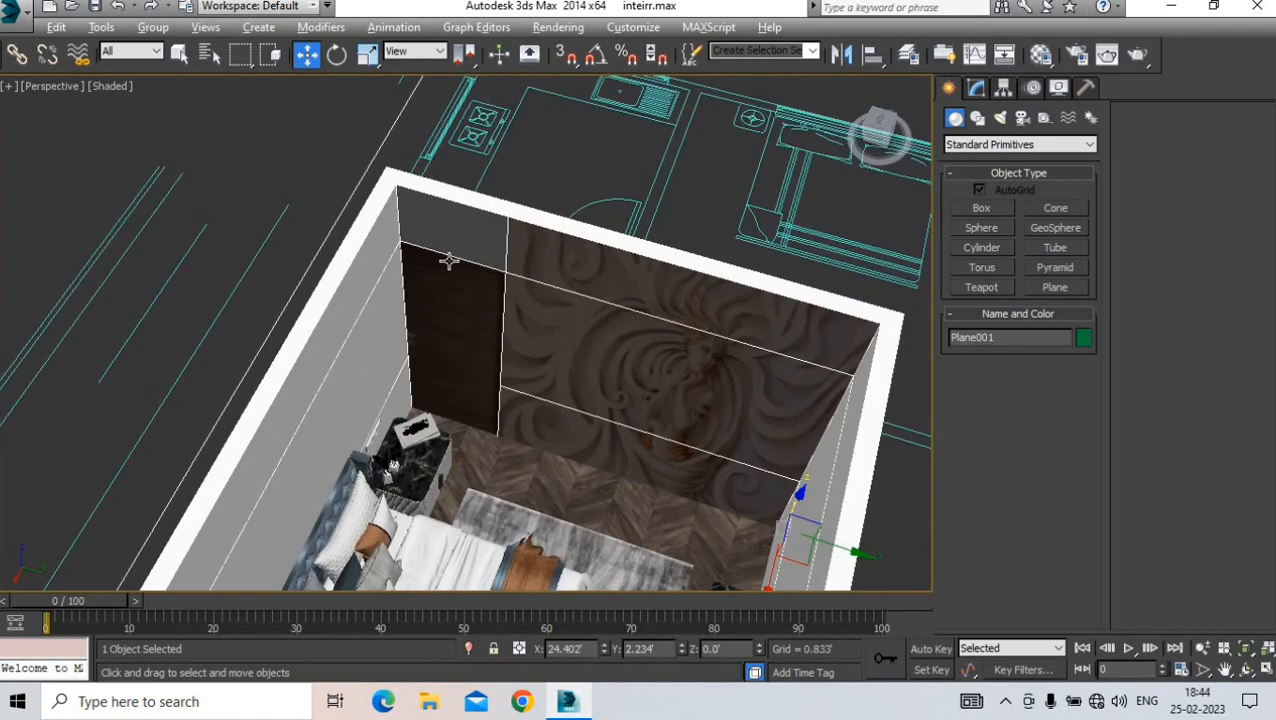
pyautogui.scroll(-1, 449, 260)
pyautogui.scroll(3, 452, 255)
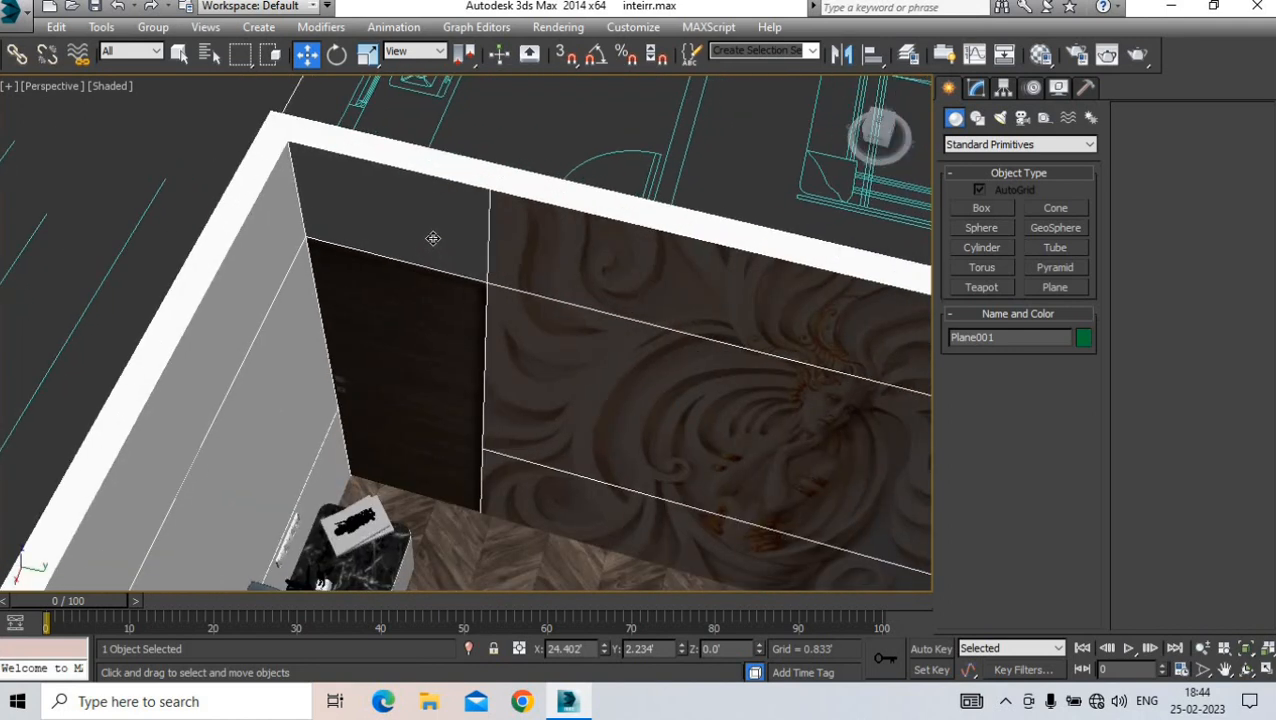
pyautogui.scroll(-3, 433, 238)
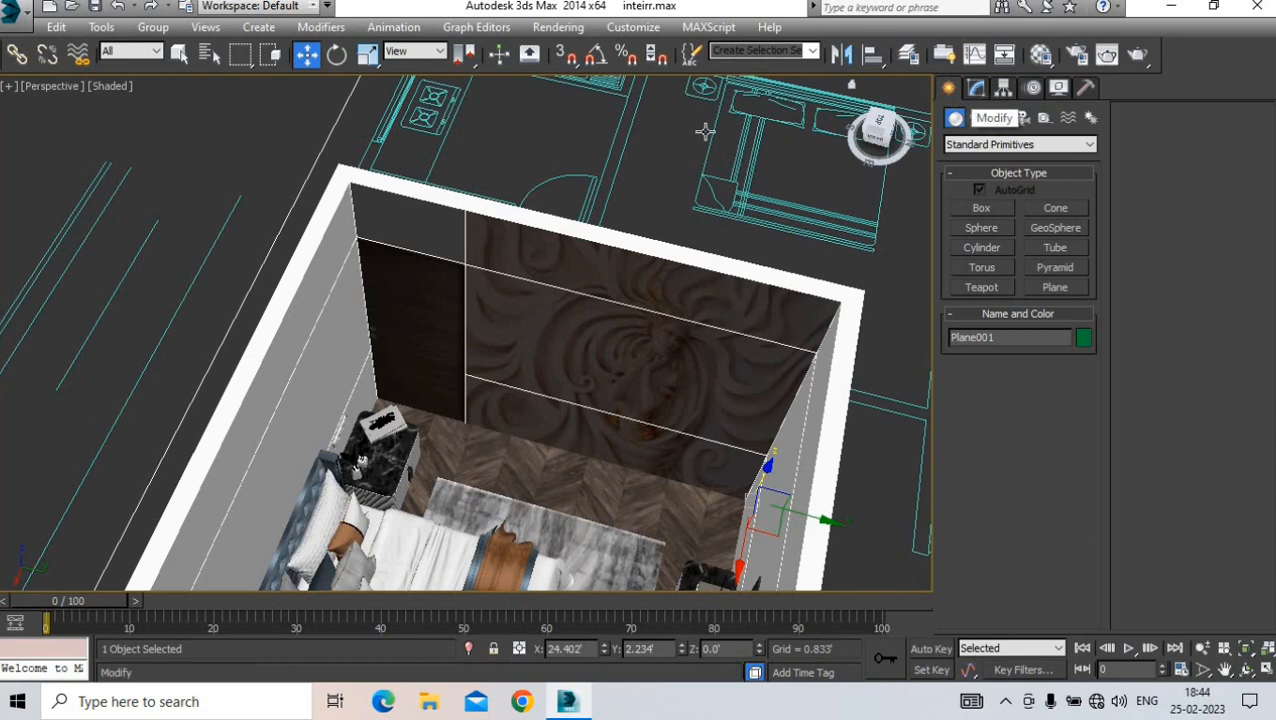
pyautogui.click(369, 150)
pyautogui.scroll(-4, 380, 155)
pyautogui.scroll(4, 430, 290)
pyautogui.keyDown('alt'); pyautogui.moveTo(430, 290); pyautogui.dragTo(447, 324, button='middle'); pyautogui.keyUp('alt')
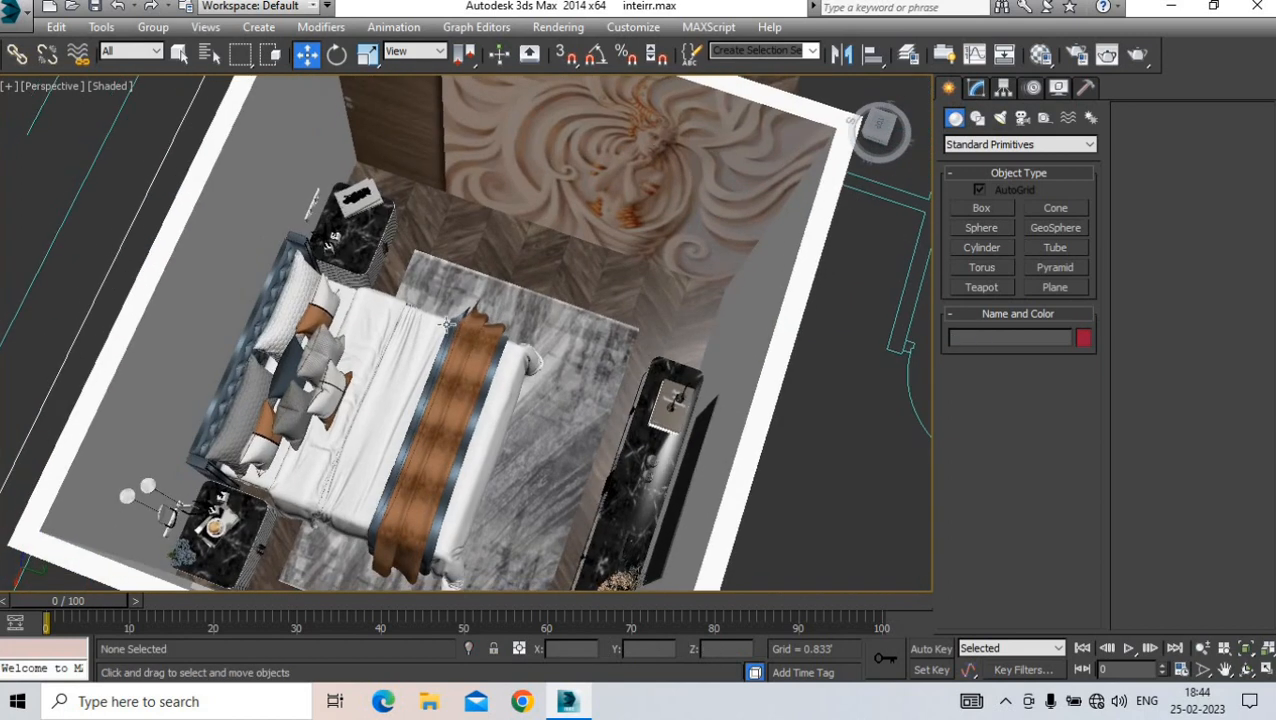
pyautogui.press('t')
pyautogui.scroll(4, 451, 372)
pyautogui.scroll(-3, 456, 305)
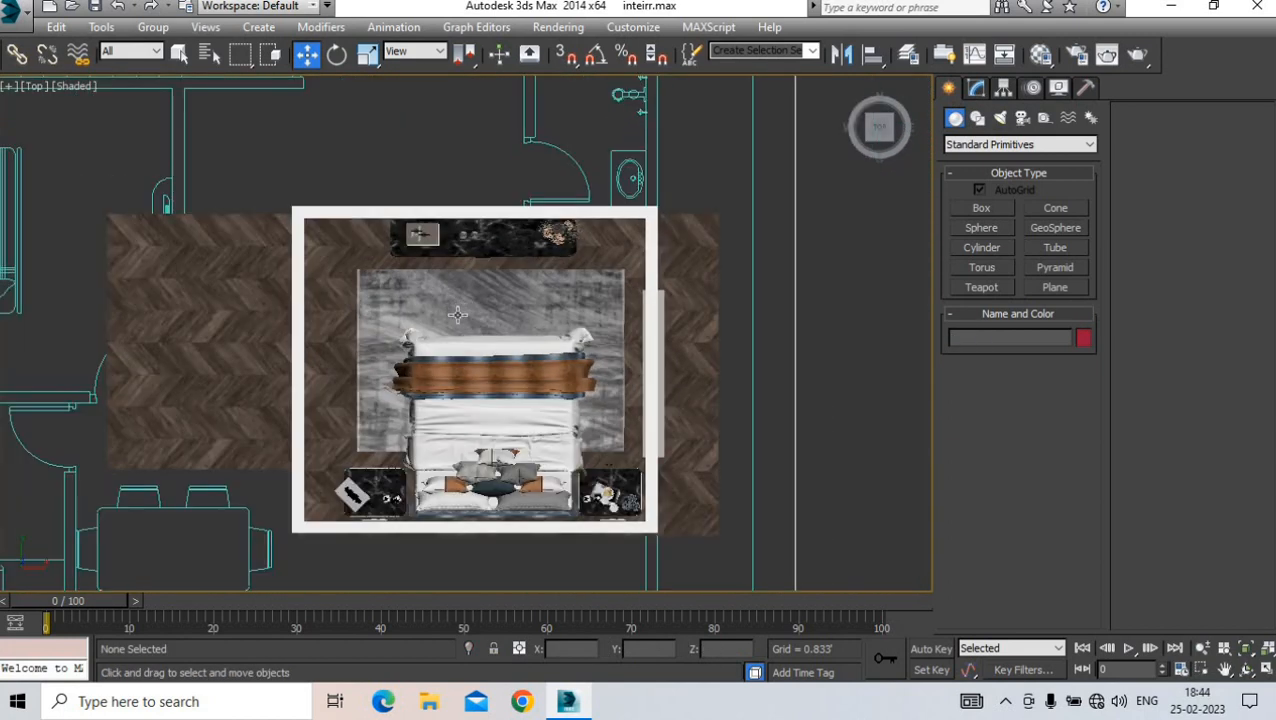
pyautogui.press('p')
pyautogui.keyDown('alt'); pyautogui.moveTo(465, 340); pyautogui.dragTo(435, 317, button='middle'); pyautogui.keyUp('alt')
# - Place a target camera facing the mural wall at about X 42.09', Y -4.10', Z 4.03' with a 27.456 mm lens, and view through it
pyautogui.press('t')
pyautogui.click(1021, 118)
pyautogui.click(985, 207)
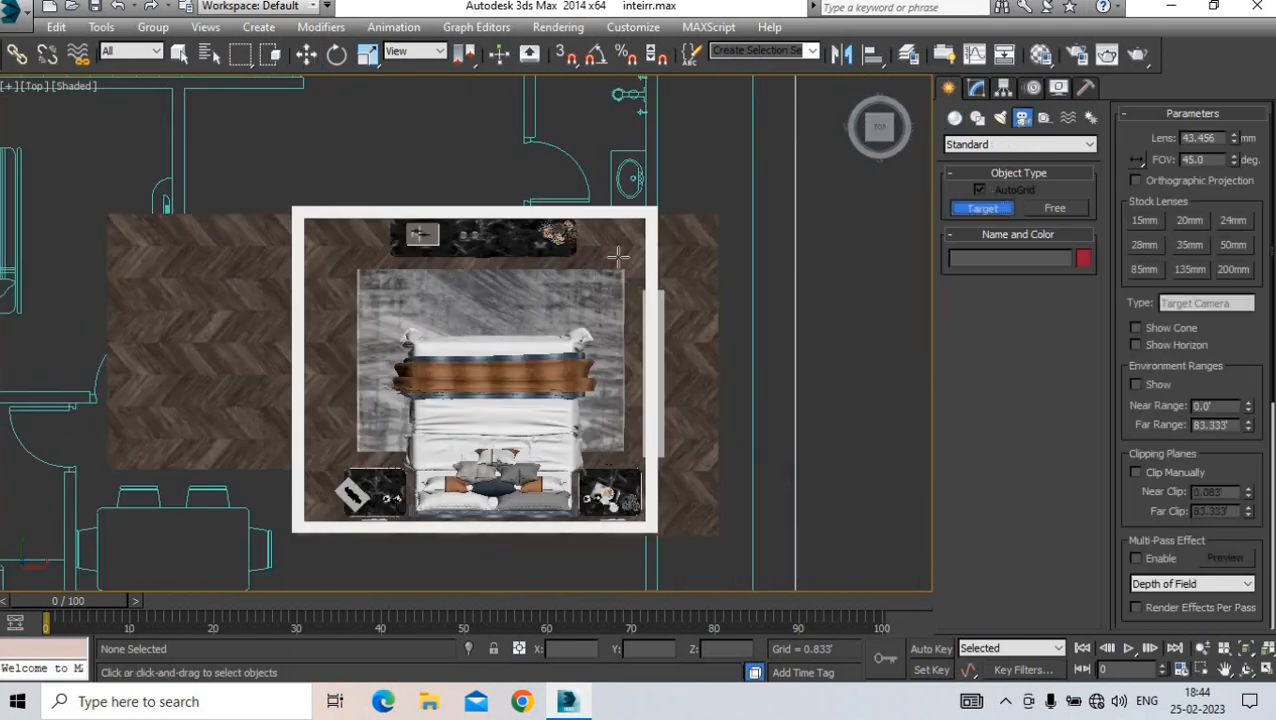
pyautogui.moveTo(618, 256); pyautogui.dragTo(612, 272, button='middle')
pyautogui.moveTo(698, 123); pyautogui.dragTo(352, 452)
pyautogui.press('c')
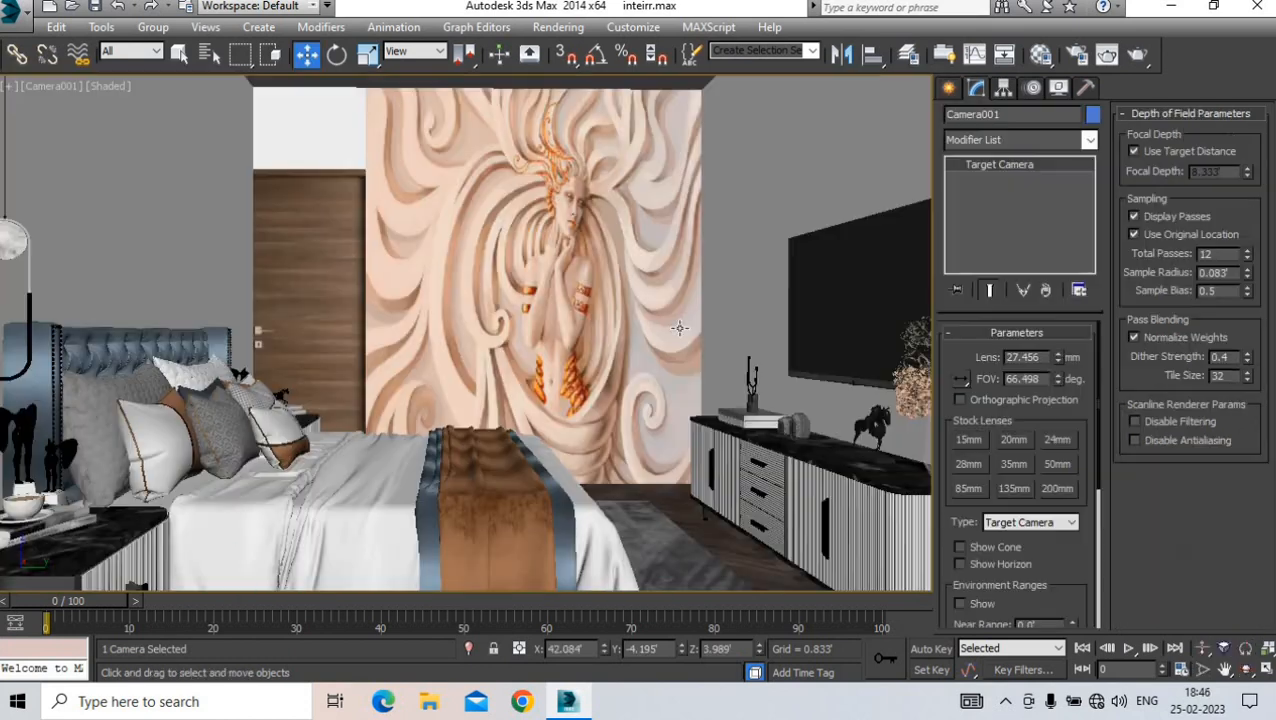
pyautogui.moveTo(680, 328); pyautogui.dragTo(675, 329, button='middle')
pyautogui.click(948, 89)
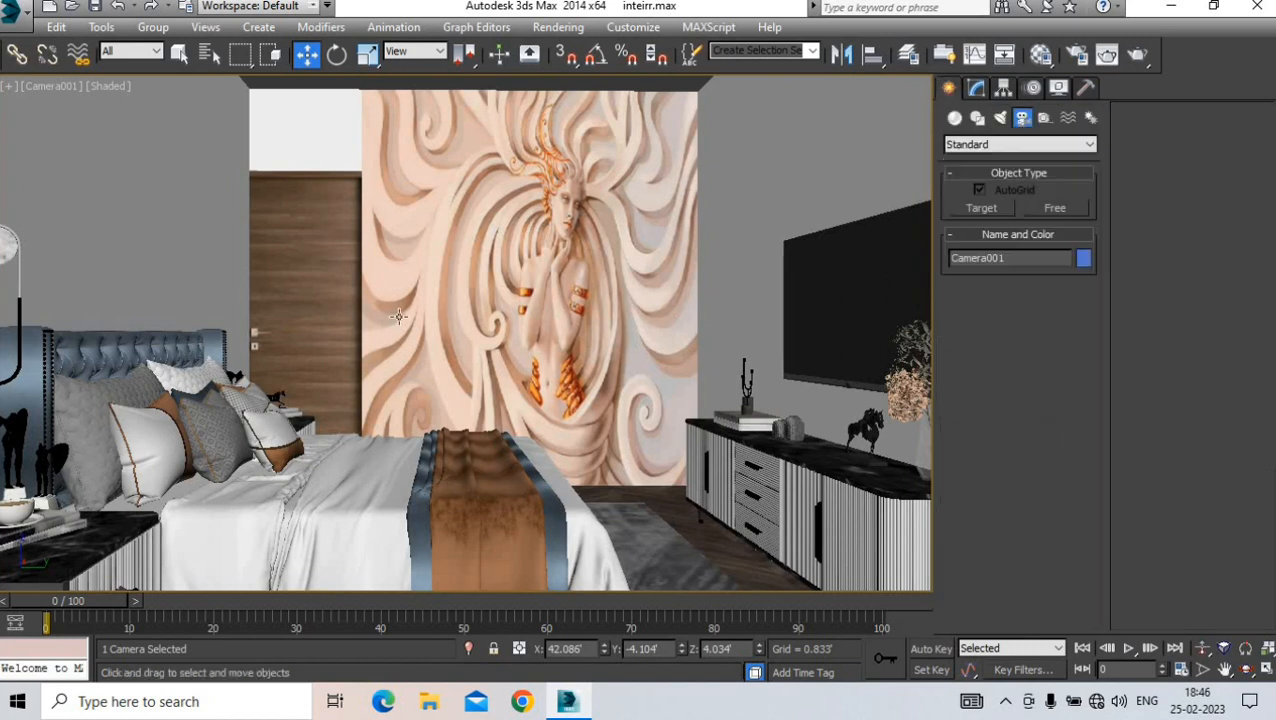
# - Nudge the bed group by about -0.036' along Y and pan the camera view slightly to reframe the room
pyautogui.click(314, 440)
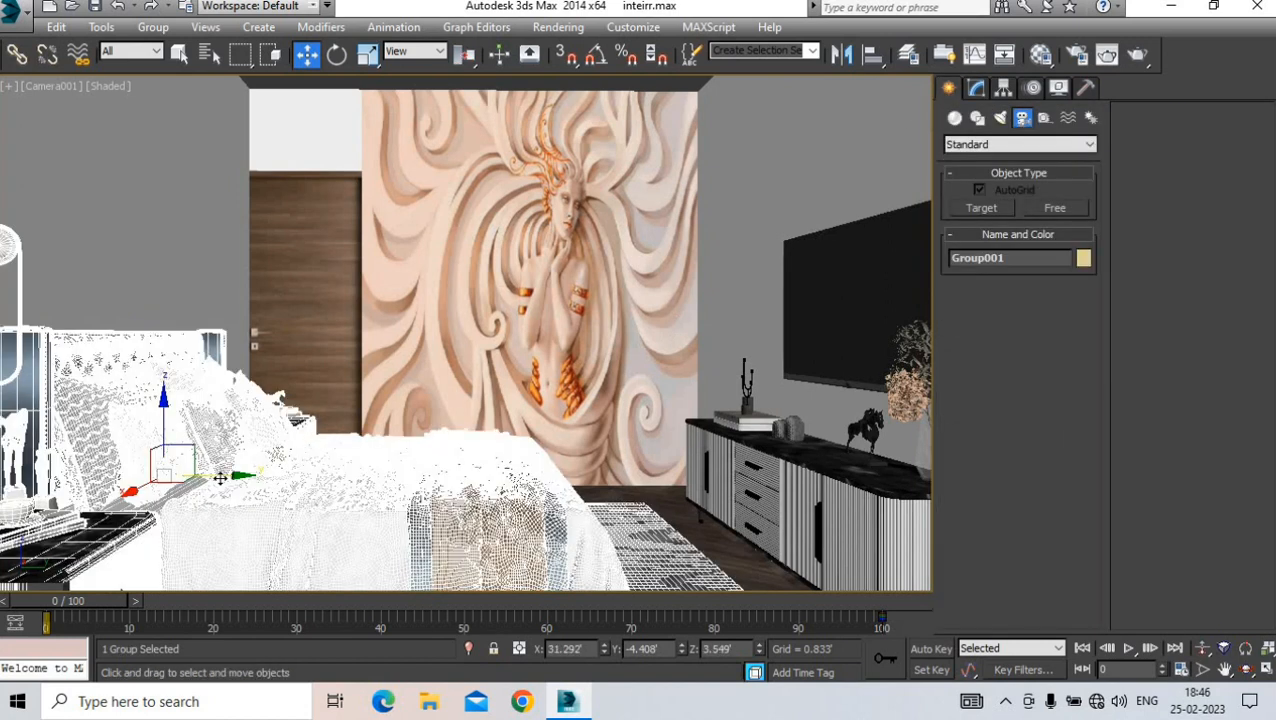
pyautogui.moveTo(220, 478); pyautogui.dragTo(217, 480)
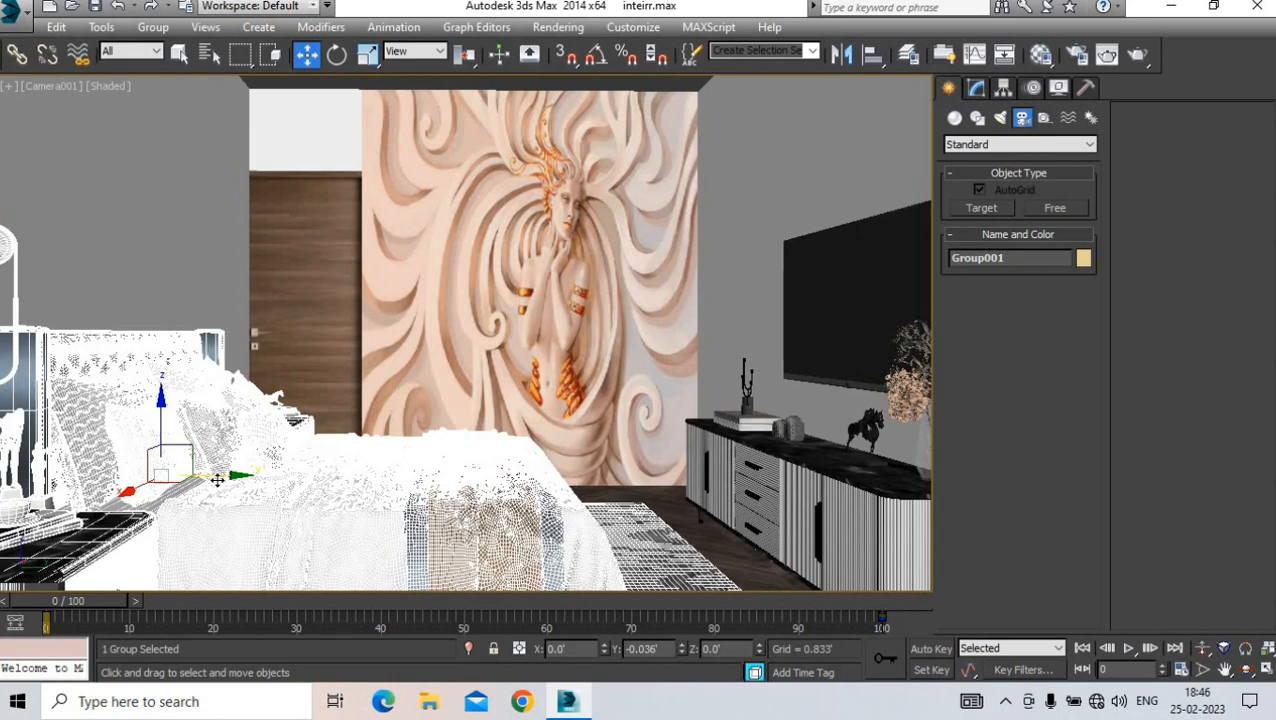
pyautogui.click(626, 497)
pyautogui.moveTo(616, 468); pyautogui.dragTo(610, 466, button='middle')
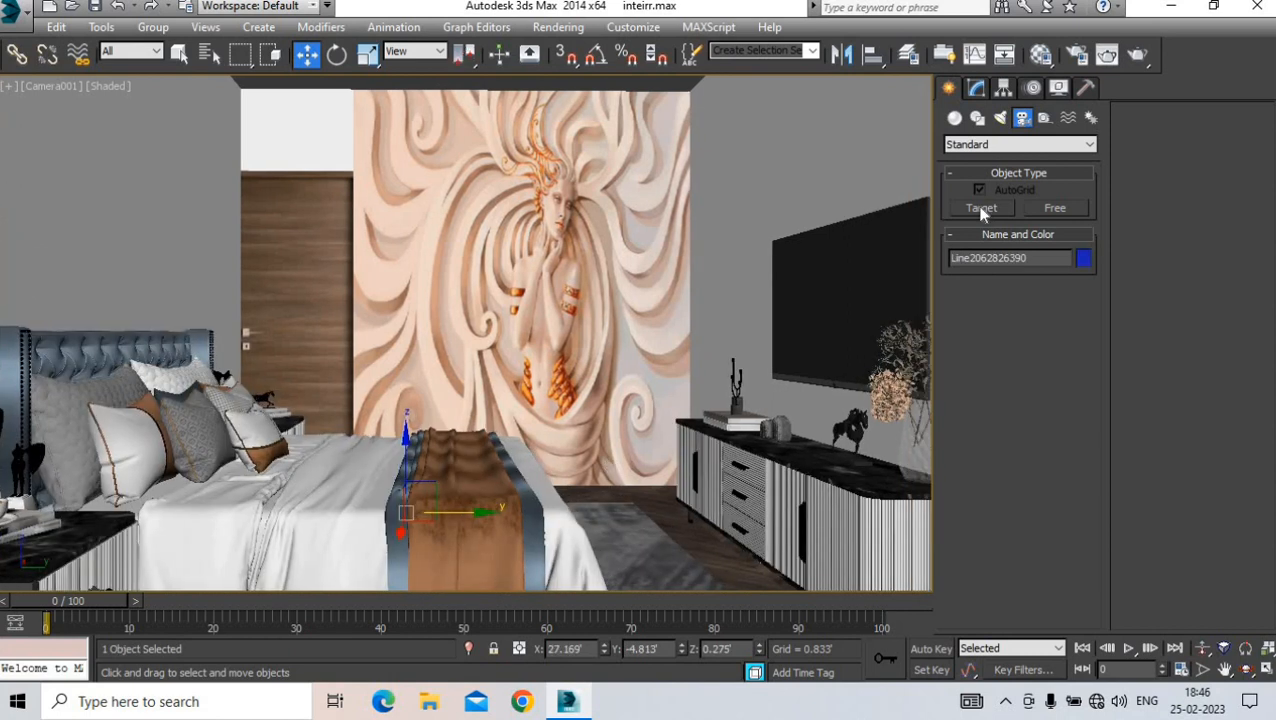
pyautogui.click(955, 119)
pyautogui.click(688, 483)
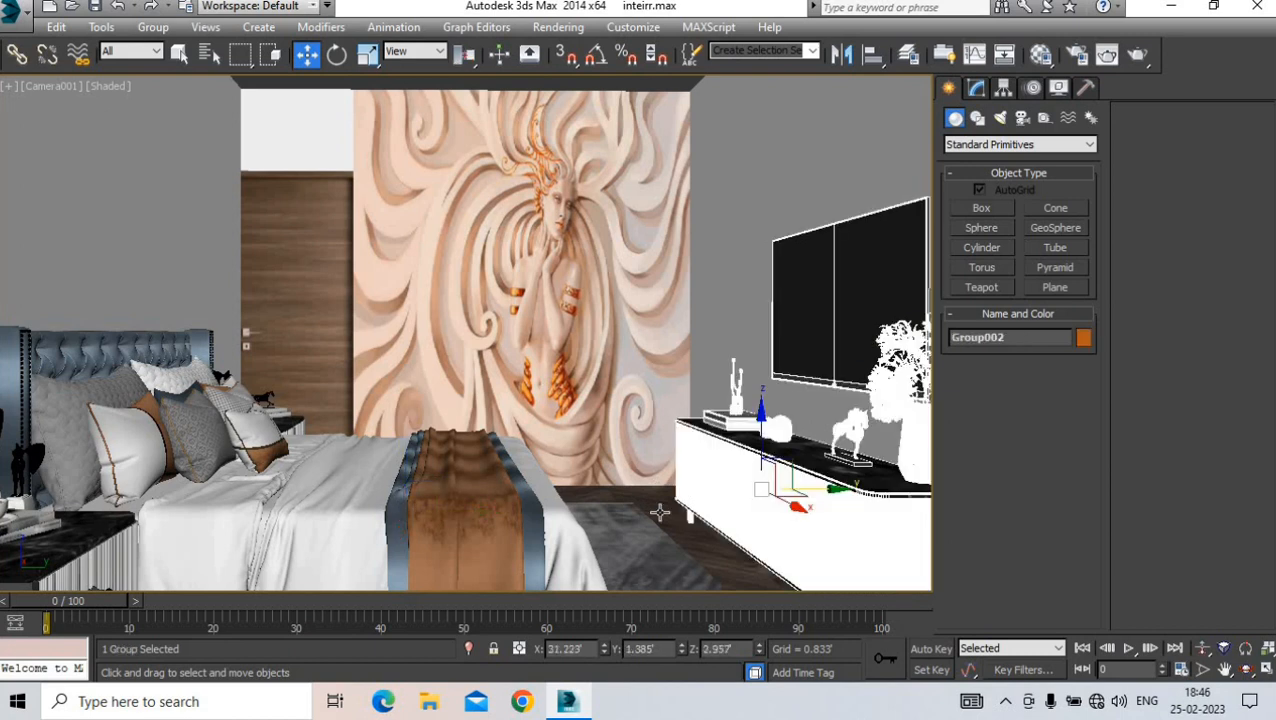
pyautogui.click(655, 506)
pyautogui.moveTo(641, 479); pyautogui.dragTo(636, 481, button='middle')
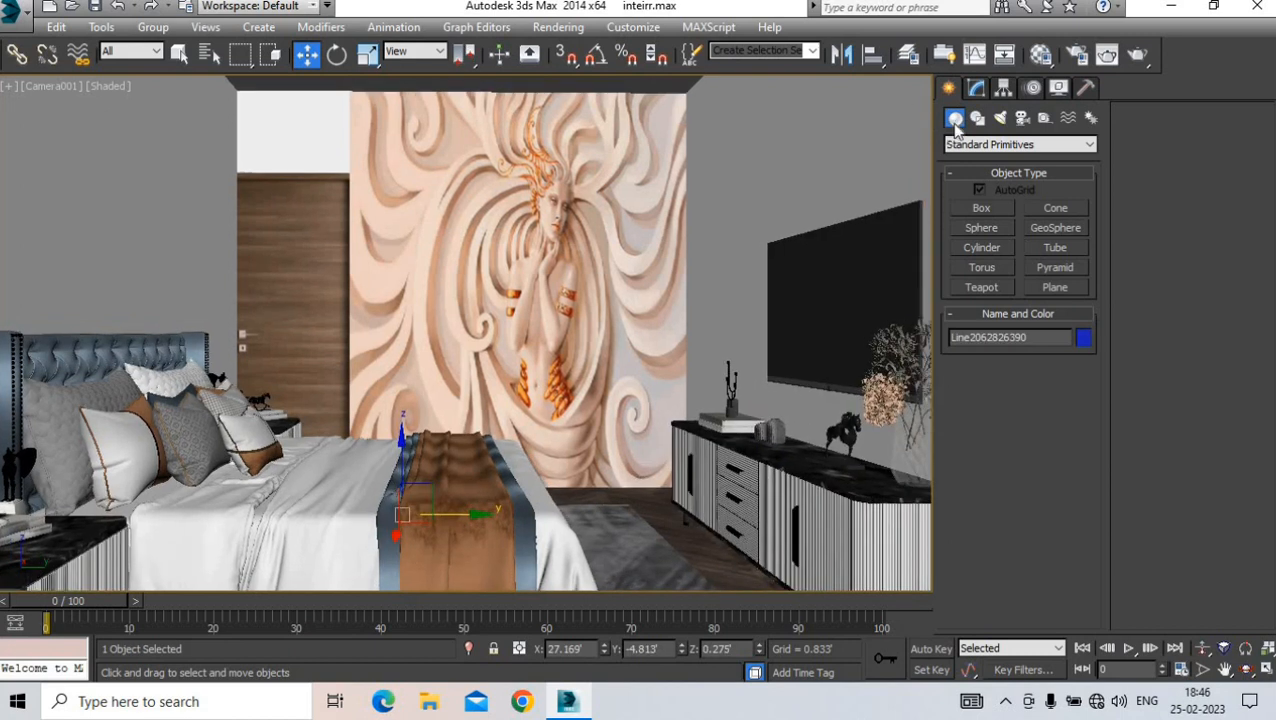
pyautogui.click(552, 173)
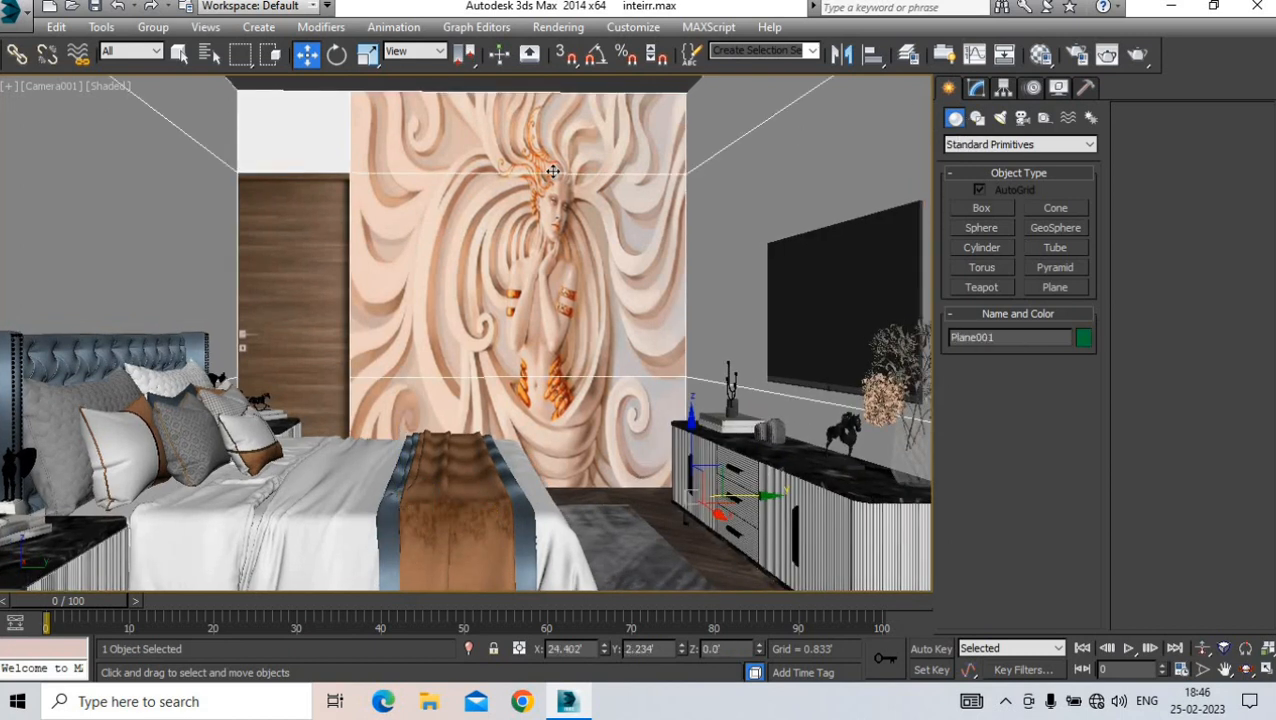
pyautogui.click(594, 502)
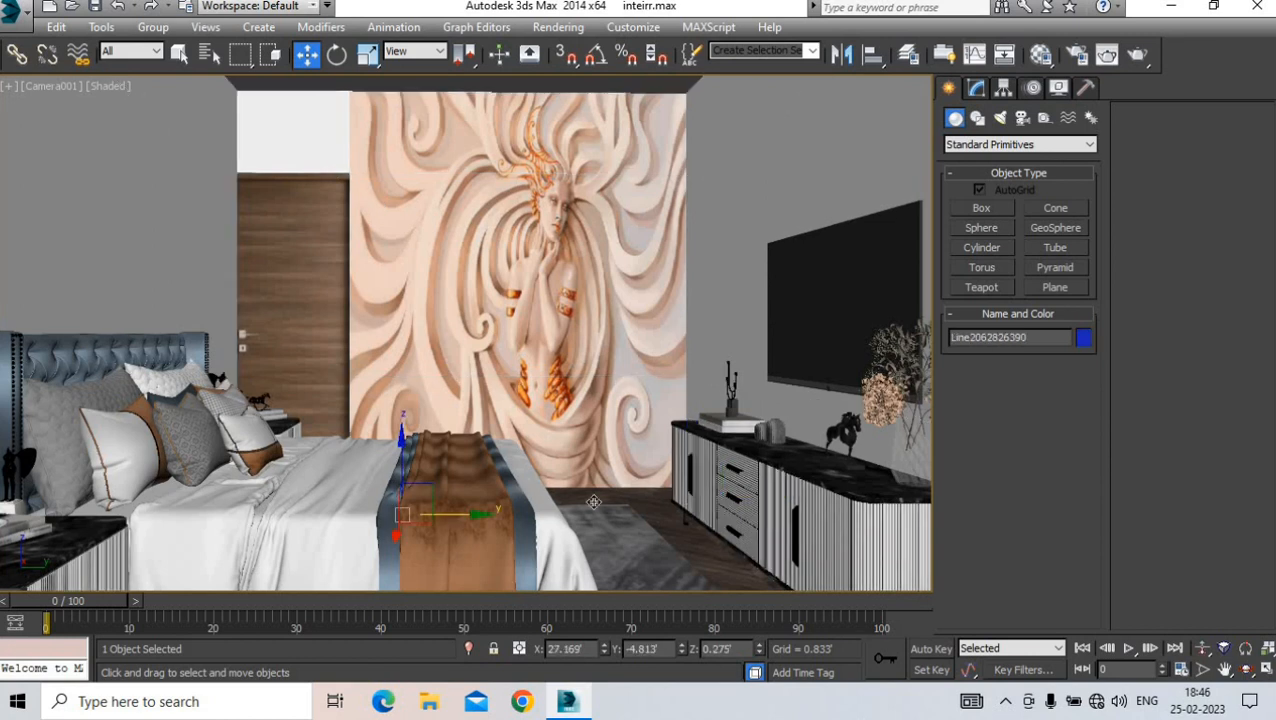
# - Draw a ceiling box of about 11.848' by 13.256' by 0.033' over the bedroom, snapped to the outer wall corners in plan
pyautogui.press('t')
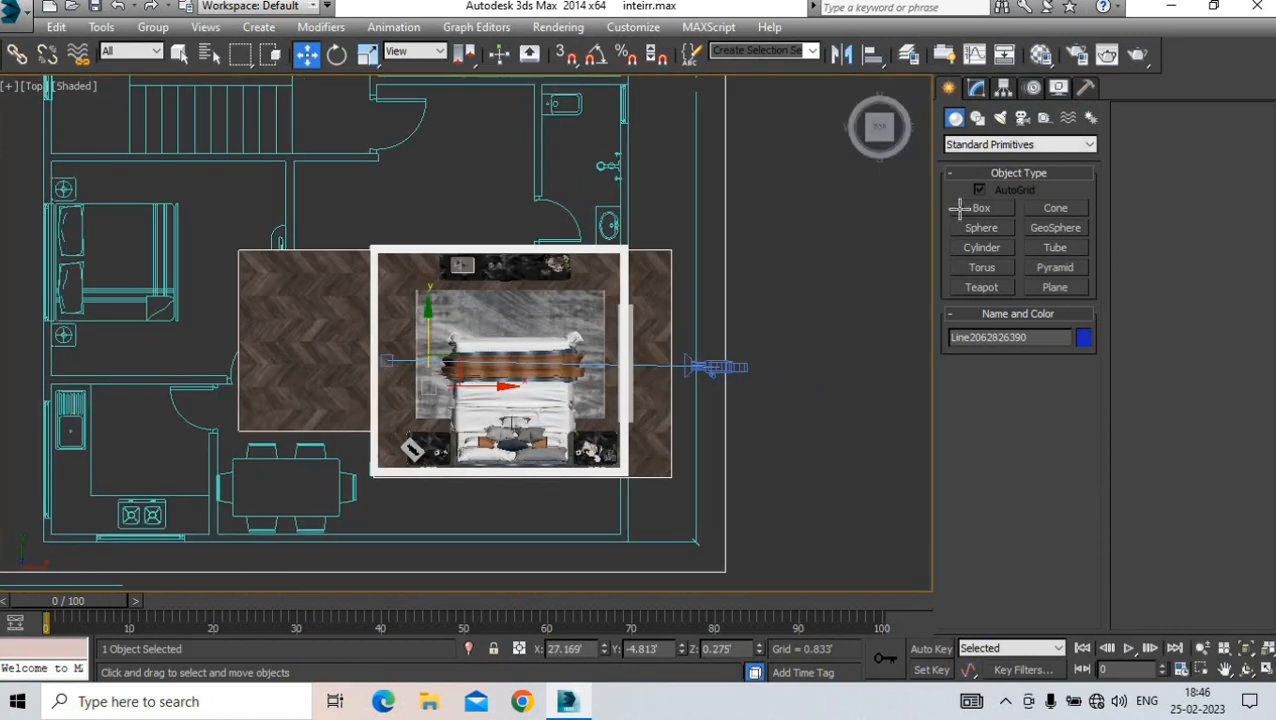
pyautogui.click(959, 208)
pyautogui.press('s')
pyautogui.moveTo(370, 245); pyautogui.dragTo(634, 484)
pyautogui.click(628, 475)
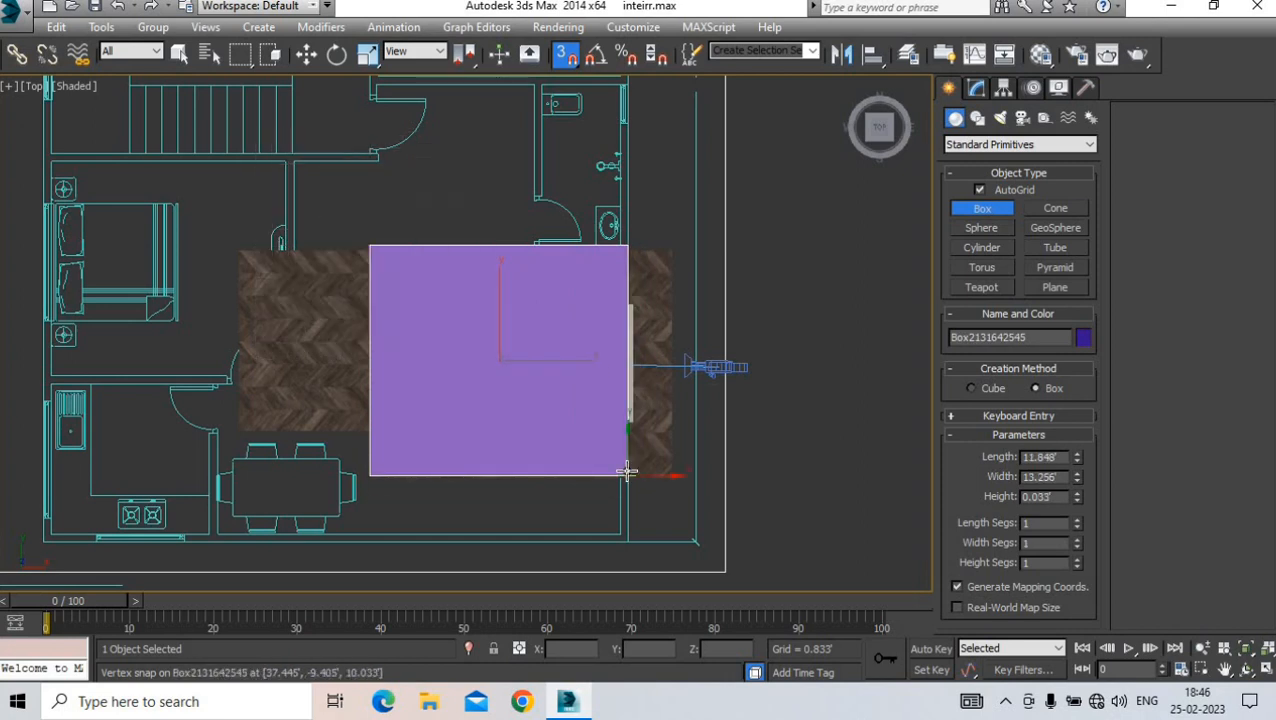
# - Set the ceiling box's height to about 0.446' and lower it by about 0.499' inside the walls
pyautogui.press('p')
pyautogui.press('w')
pyautogui.keyDown('alt'); pyautogui.moveTo(490, 327); pyautogui.dragTo(525, 282, button='middle'); pyautogui.keyUp('alt')
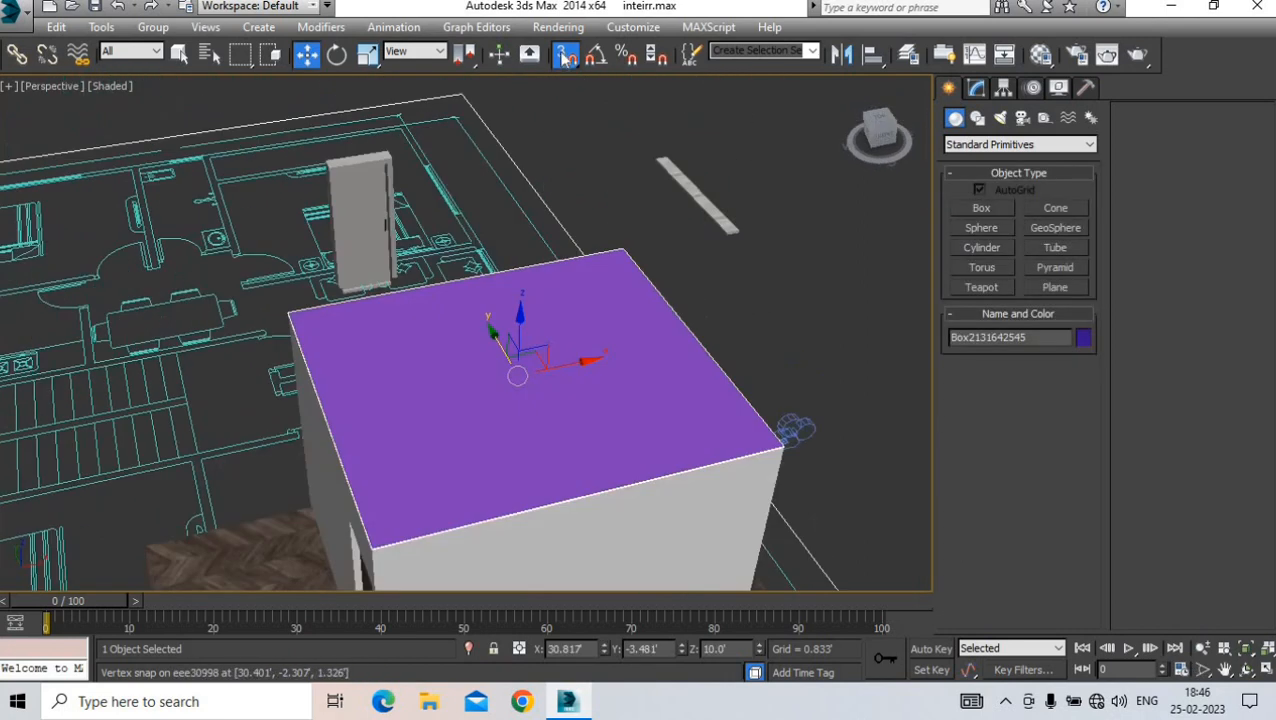
pyautogui.press('s')
pyautogui.scroll(3, 512, 270)
pyautogui.click(975, 88)
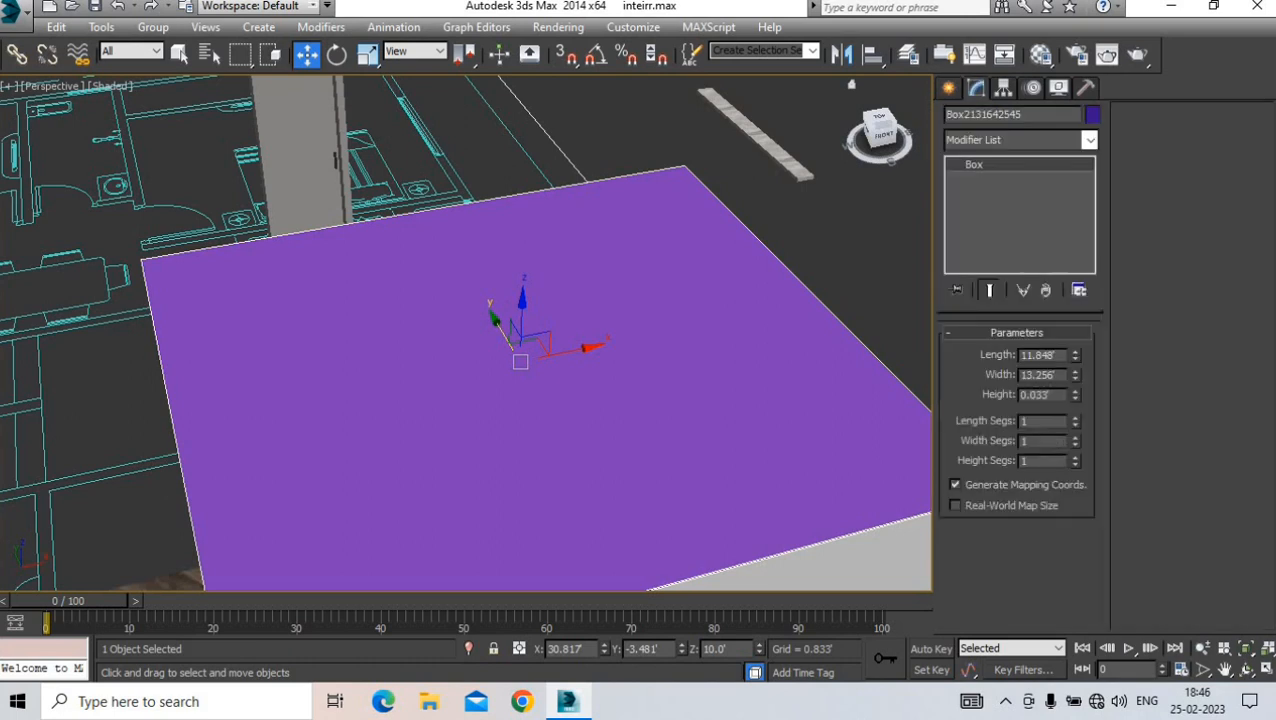
pyautogui.moveTo(1076, 399); pyautogui.dragTo(1062, 195)
pyautogui.moveTo(525, 323); pyautogui.dragTo(525, 344)
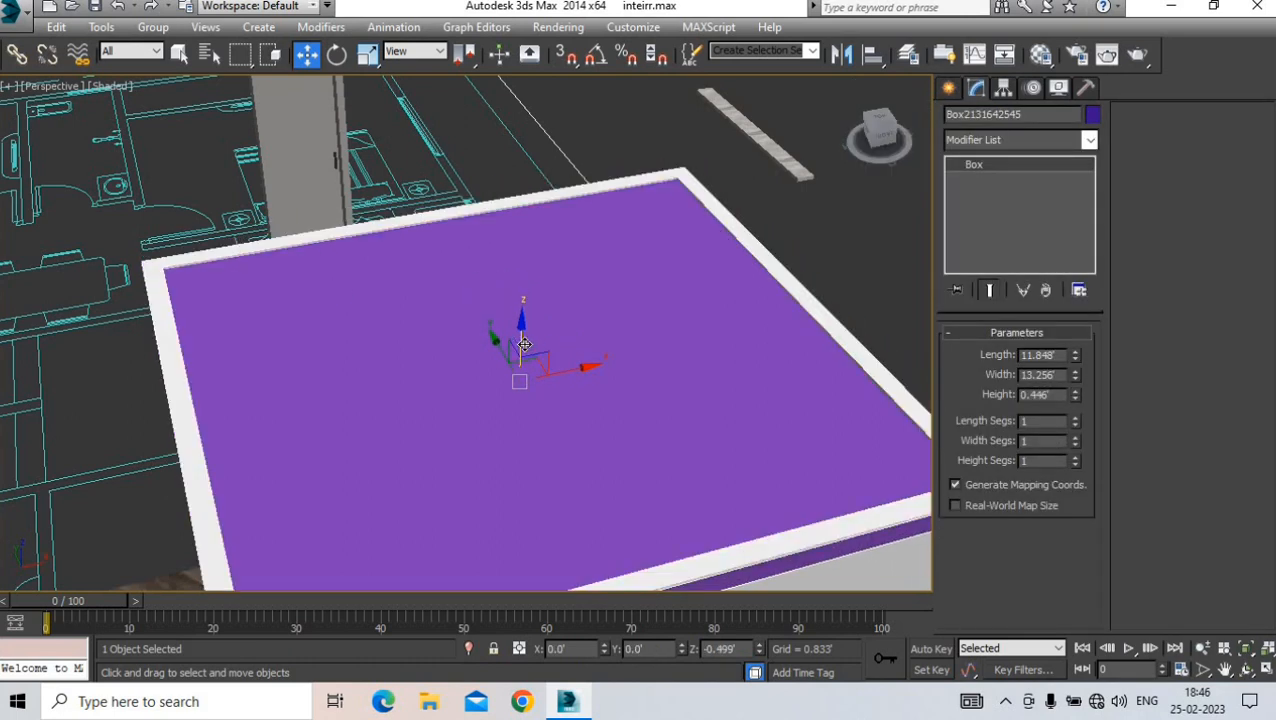
# - Lower the ceiling box further to about Z 8.985' and check it through the camera
pyautogui.press('c')
pyautogui.press('p')
pyautogui.scroll(5, 492, 325)
pyautogui.moveTo(465, 115); pyautogui.dragTo(526, 232, button='middle')
pyautogui.moveTo(657, 137); pyautogui.dragTo(659, 258)
pyautogui.moveTo(650, 252)
pyautogui.mouseDown(button='middle')
pyautogui.moveTo(581, 194)
pyautogui.moveTo(640, 252)
pyautogui.mouseUp(button='middle')
pyautogui.scroll(-3, 563, 184)
pyautogui.moveTo(662, 177)
pyautogui.mouseDown()
pyautogui.moveTo(664, 150)
pyautogui.moveTo(670, 190)
pyautogui.moveTo(672, 155)
pyautogui.moveTo(654, 192)
pyautogui.mouseUp()
pyautogui.press('c')
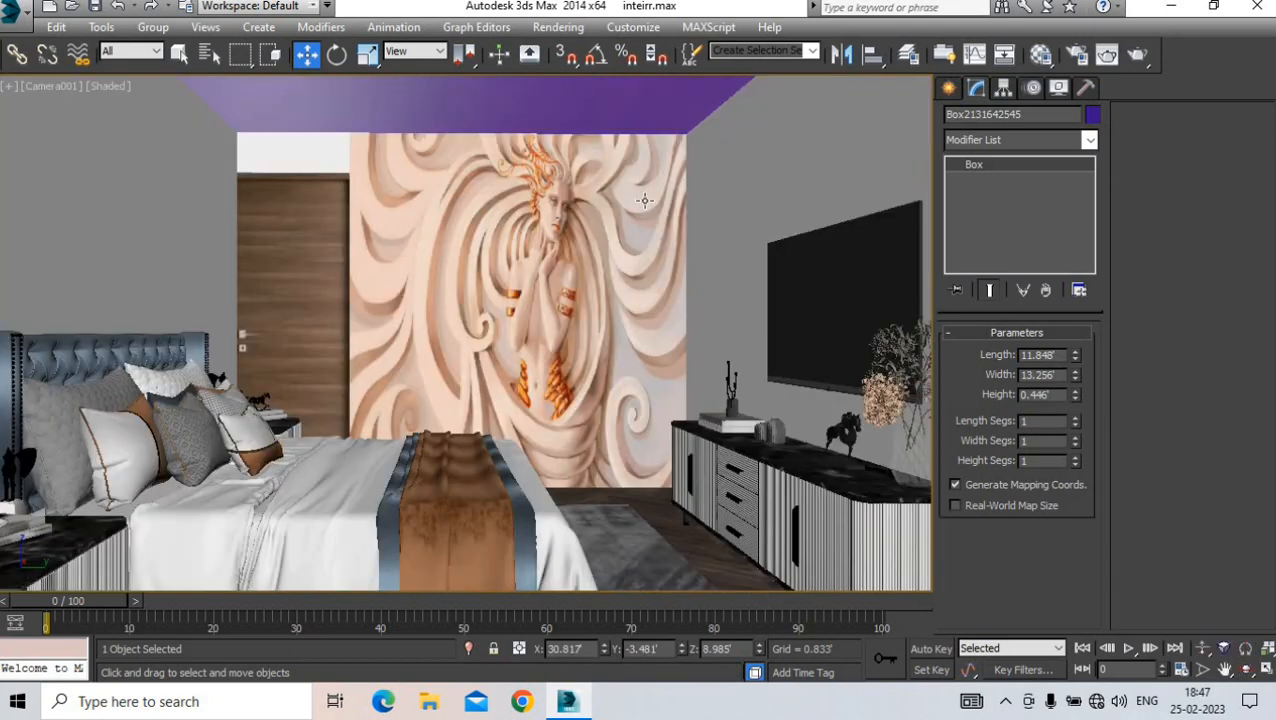
# - Assign the existing white material to the ceiling box
pyautogui.press('m')
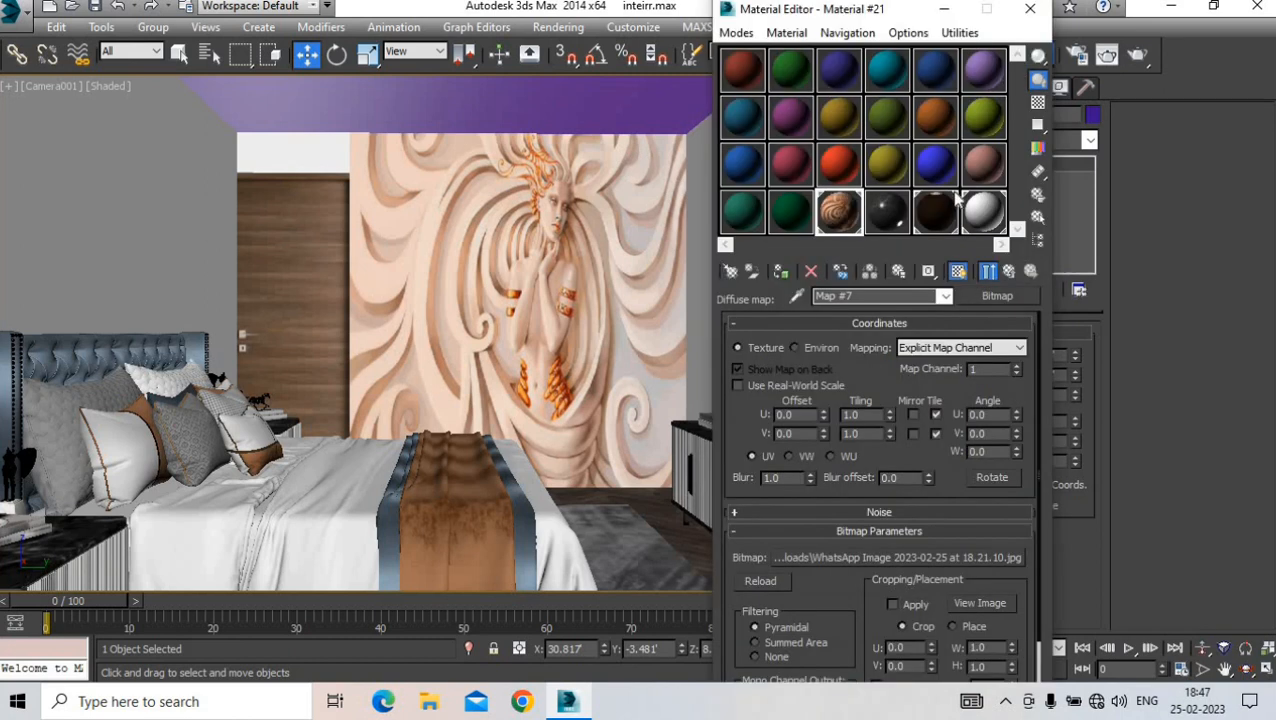
pyautogui.click(979, 215)
pyautogui.click(780, 272)
pyautogui.click(1030, 8)
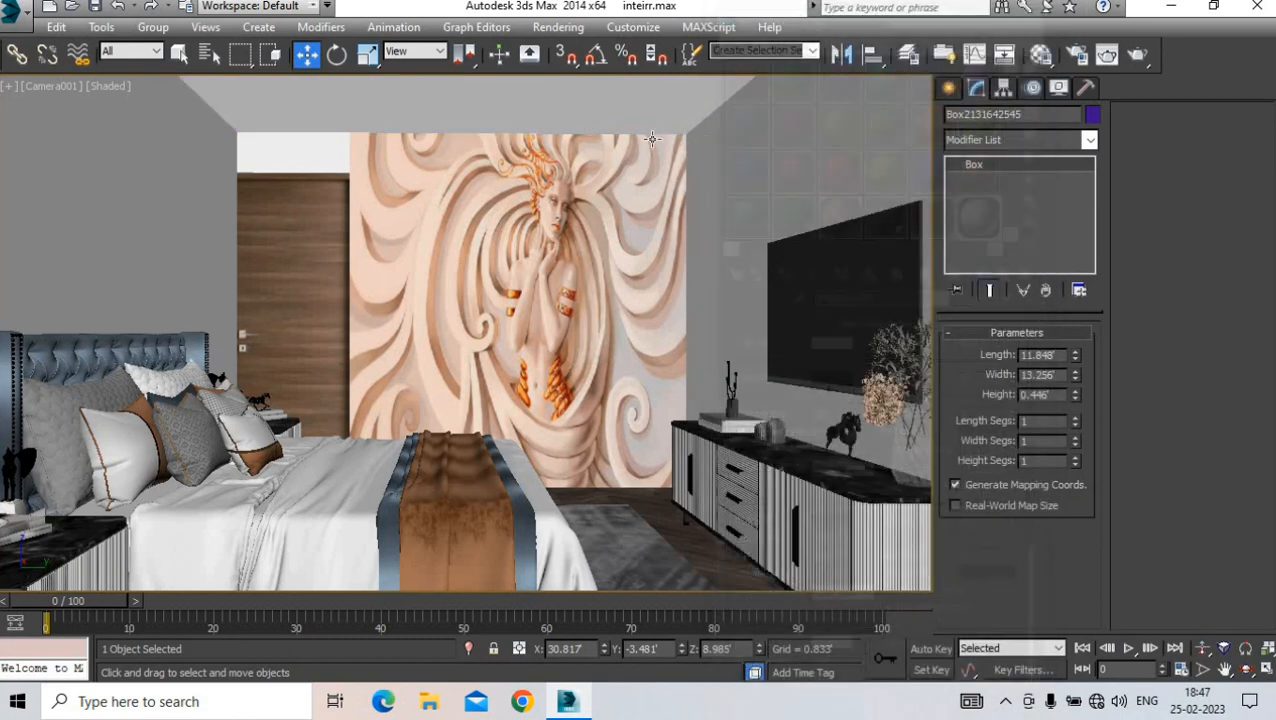
# - Resize the mural's box mapping to about 11.038' length, 0.023' width and 9.688' height, with its gizmo at about Z 4.702'
pyautogui.click(783, 180)
pyautogui.click(1005, 180)
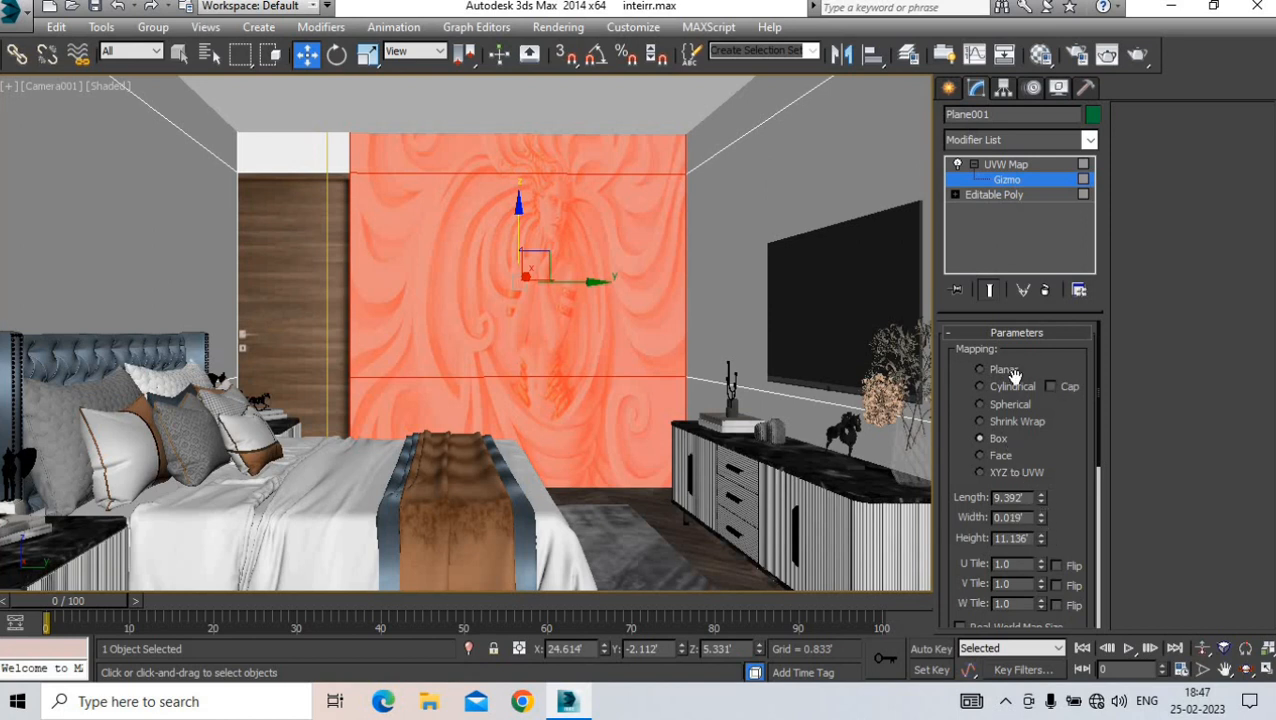
pyautogui.moveTo(1041, 497); pyautogui.dragTo(1049, 590)
pyautogui.moveTo(519, 234); pyautogui.dragTo(525, 254)
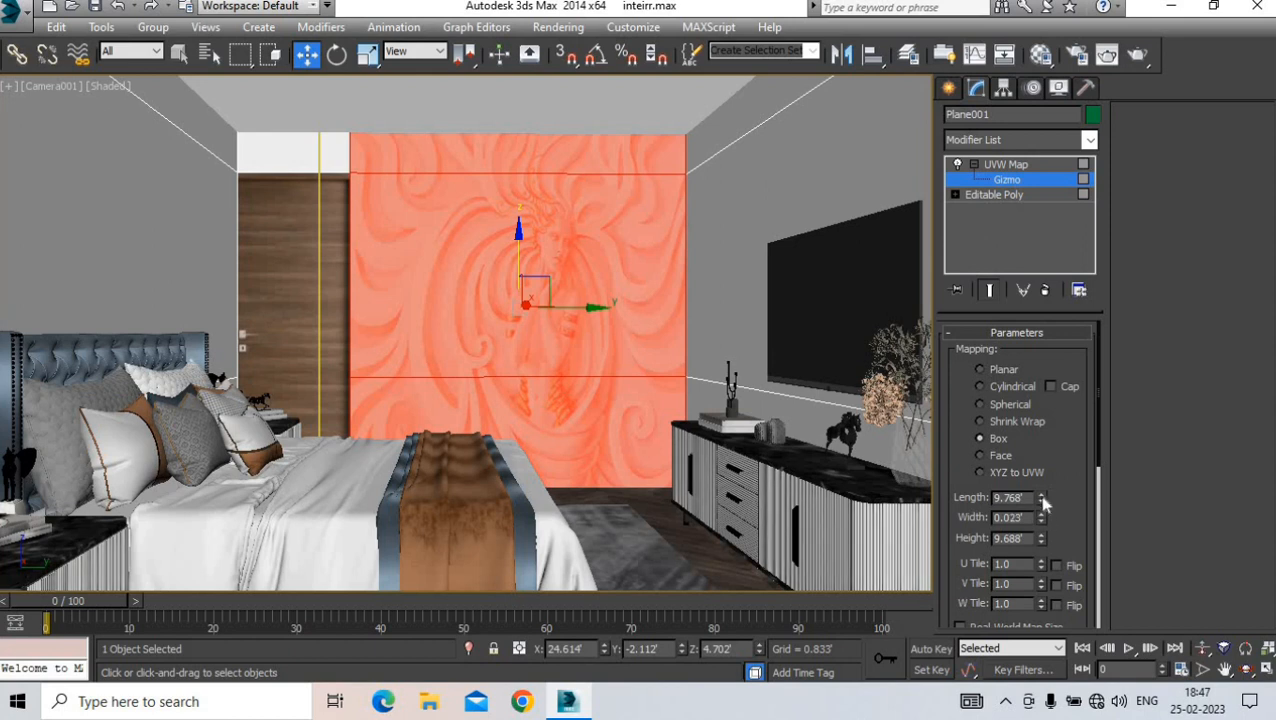
pyautogui.moveTo(1041, 498); pyautogui.dragTo(1037, 478)
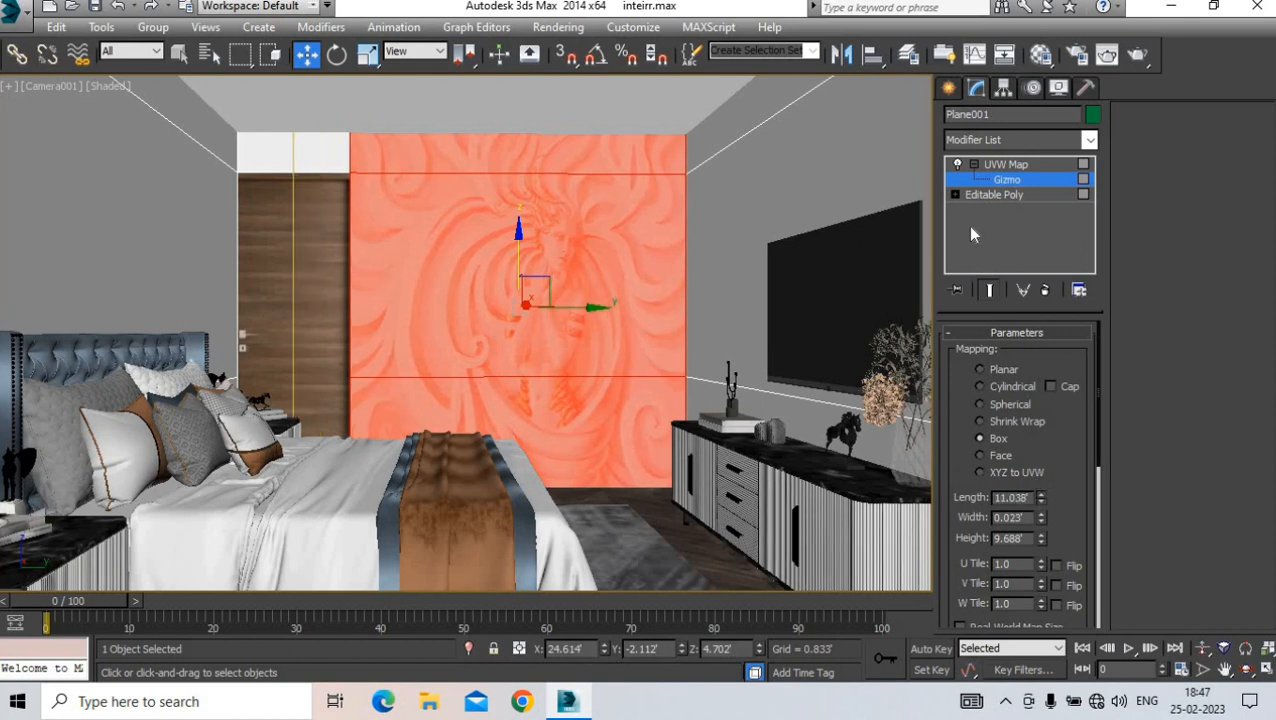
pyautogui.click(948, 89)
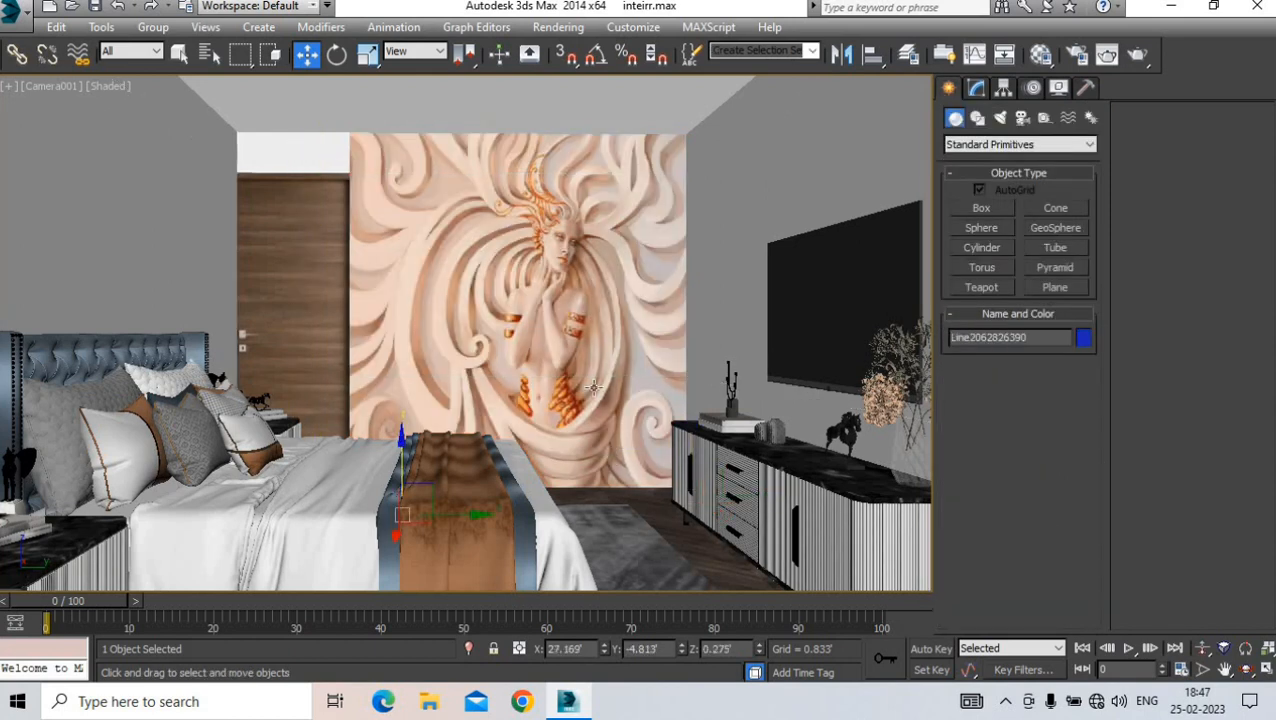
# - Nudge the door along Y to about -7.65'
pyautogui.click(300, 285)
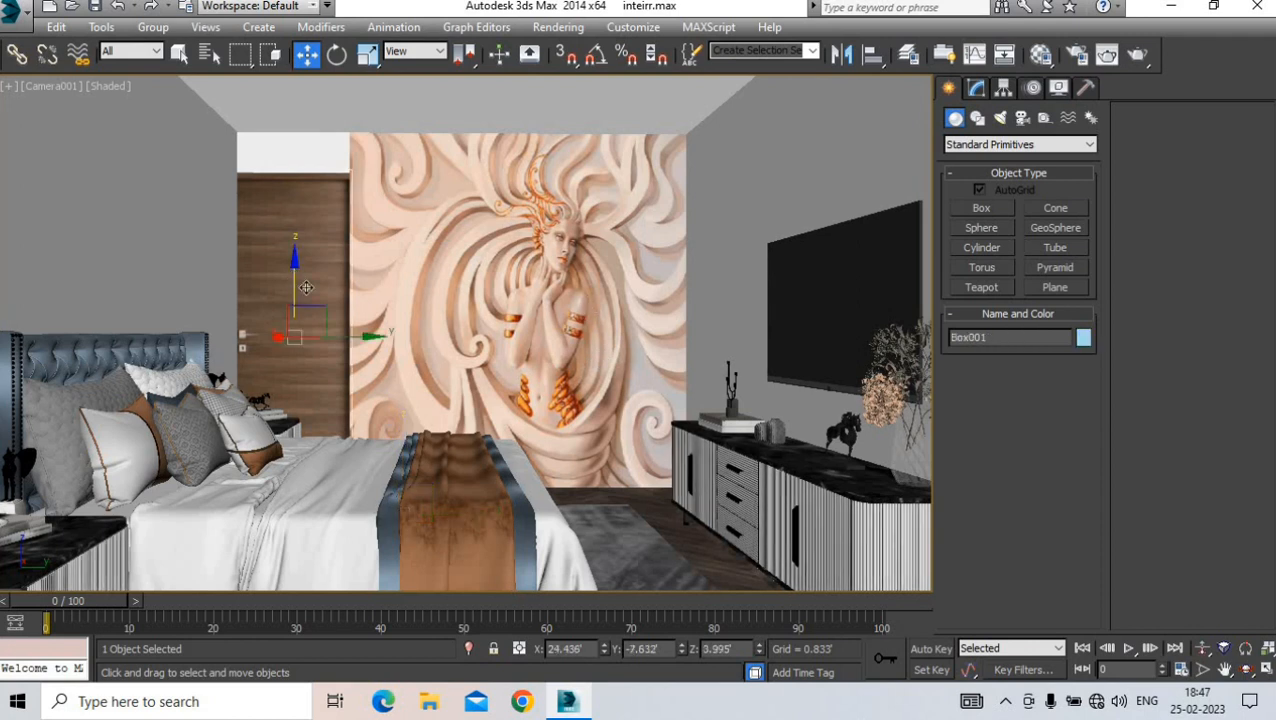
pyautogui.moveTo(341, 339); pyautogui.dragTo(329, 338)
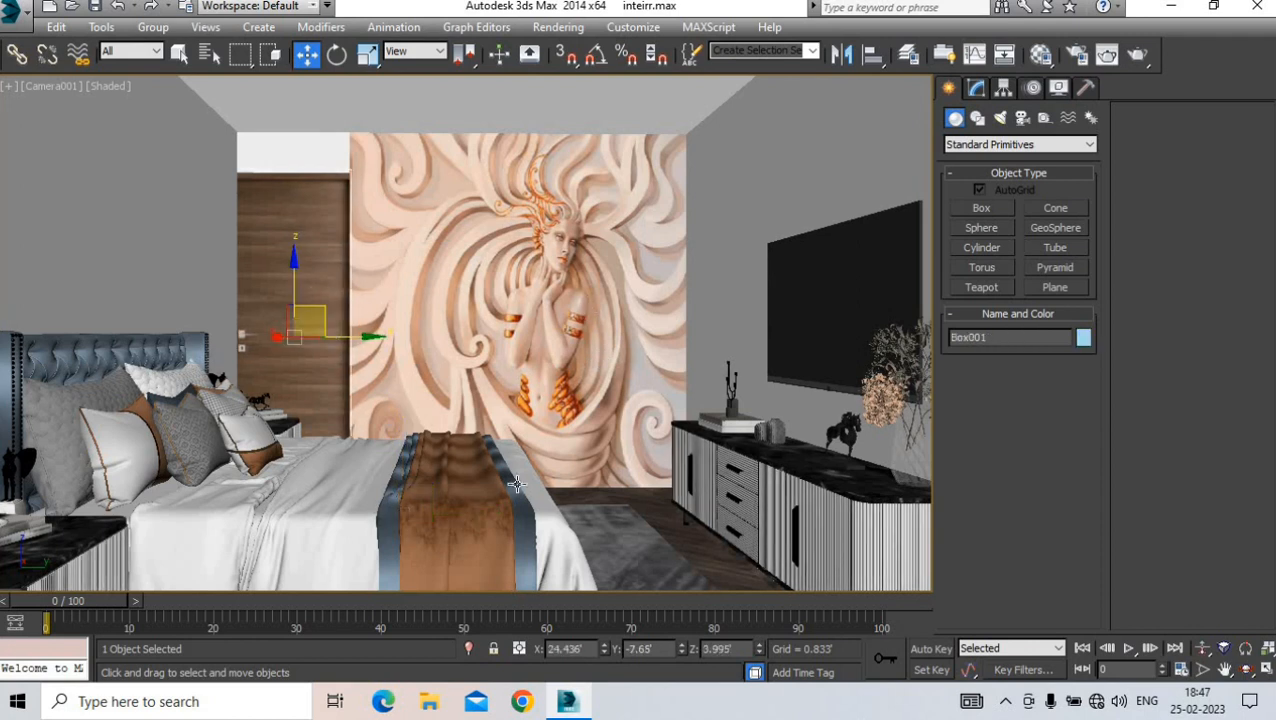
pyautogui.click(597, 508)
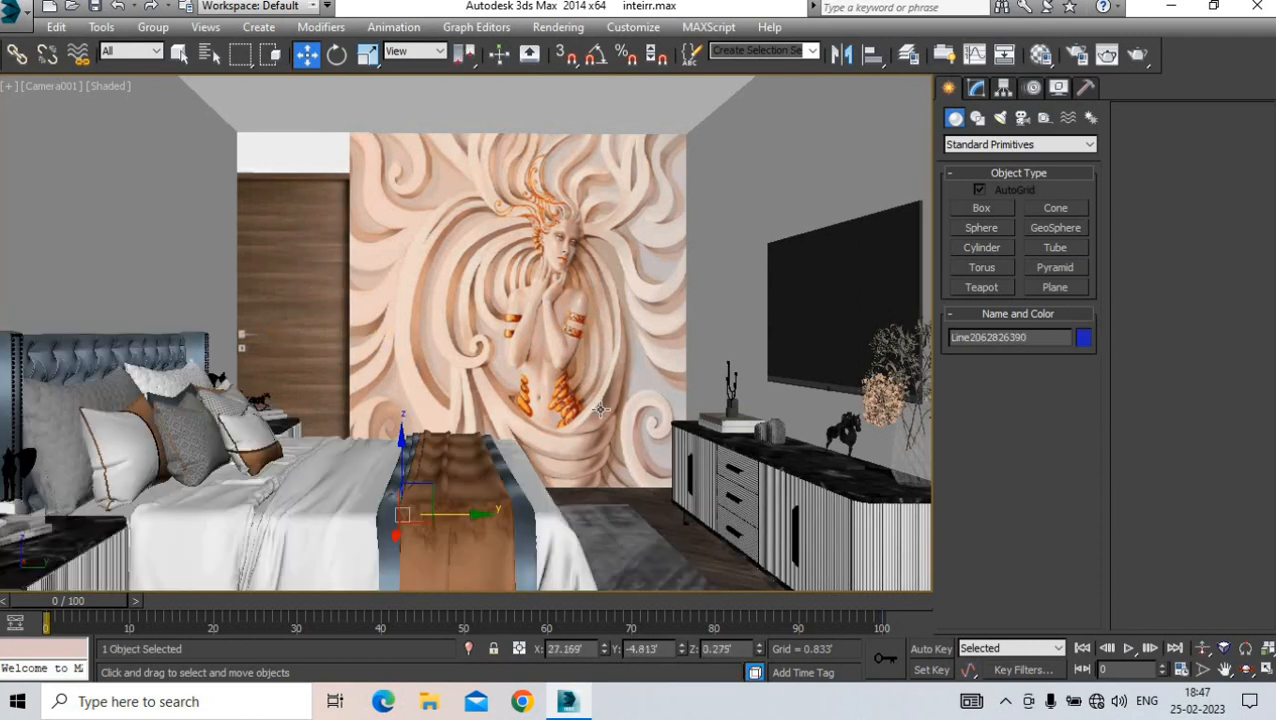
# - Isolate the room's wall object in a perspective view
pyautogui.click(344, 107)
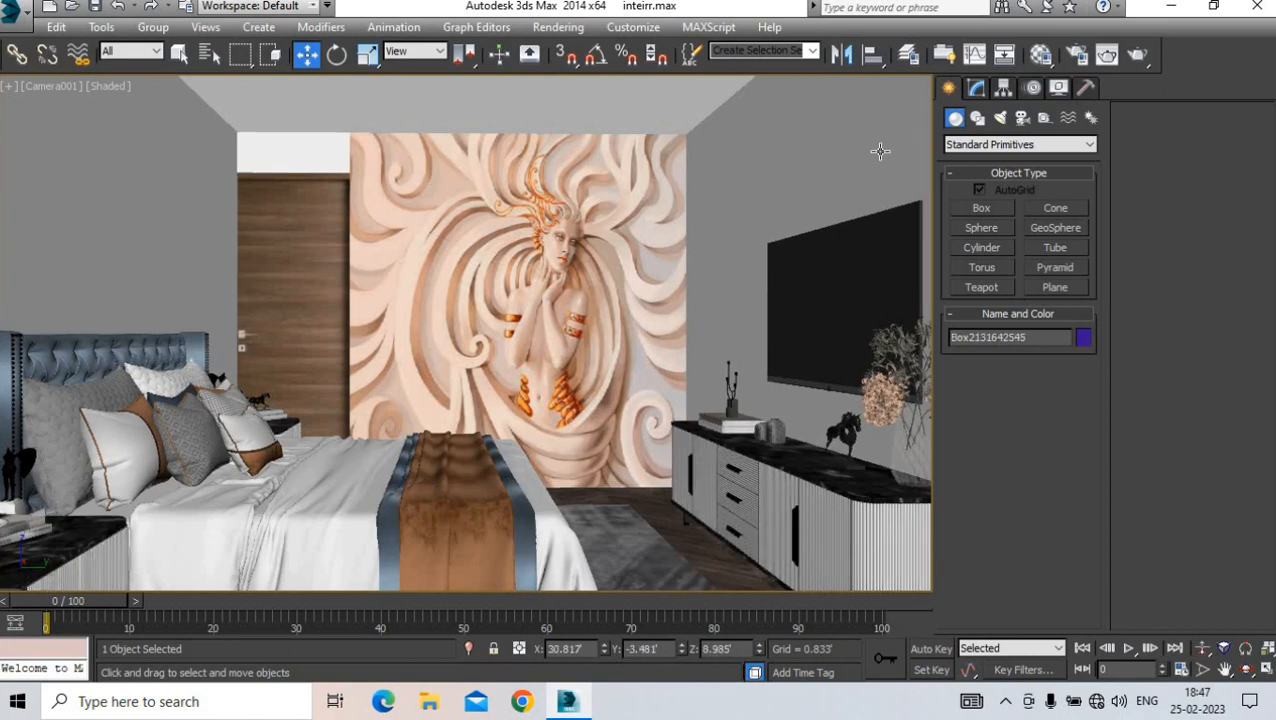
pyautogui.click(762, 174)
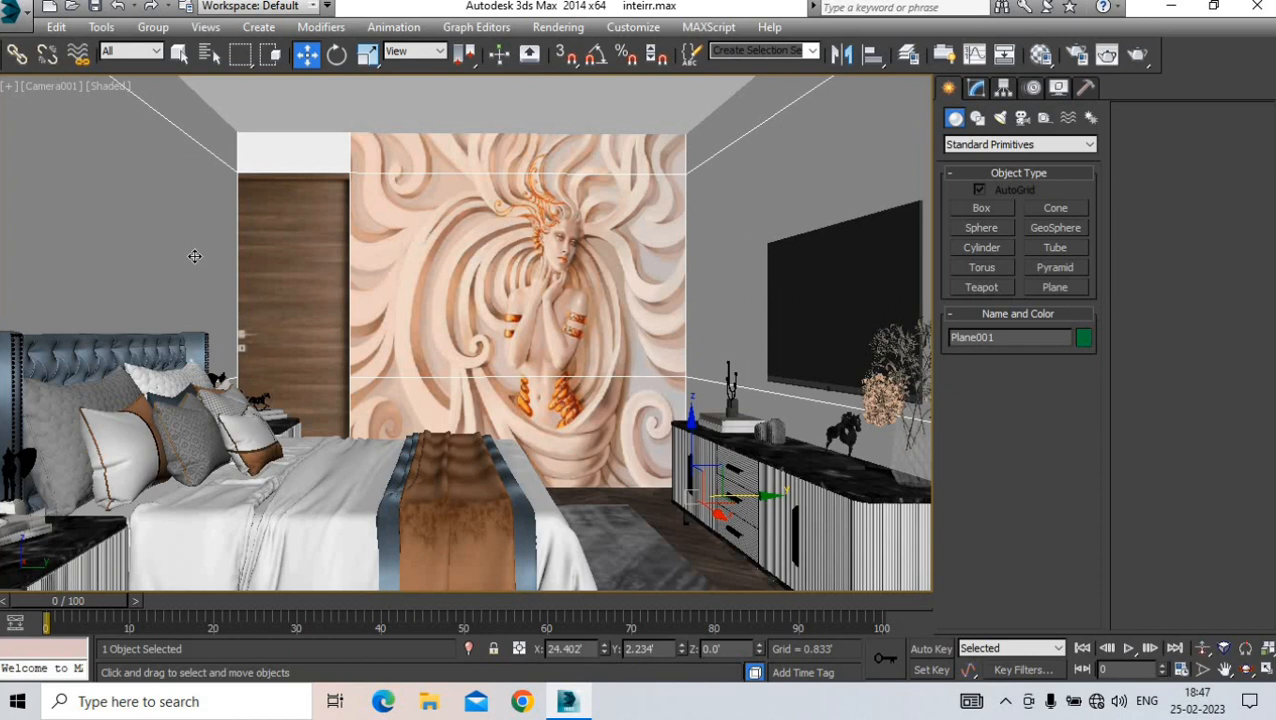
pyautogui.press('p')
pyautogui.moveTo(325, 279); pyautogui.dragTo(290, 288, button='middle')
pyautogui.scroll(3, 262, 302)
pyautogui.moveTo(290, 288); pyautogui.dragTo(364, 280, button='middle')
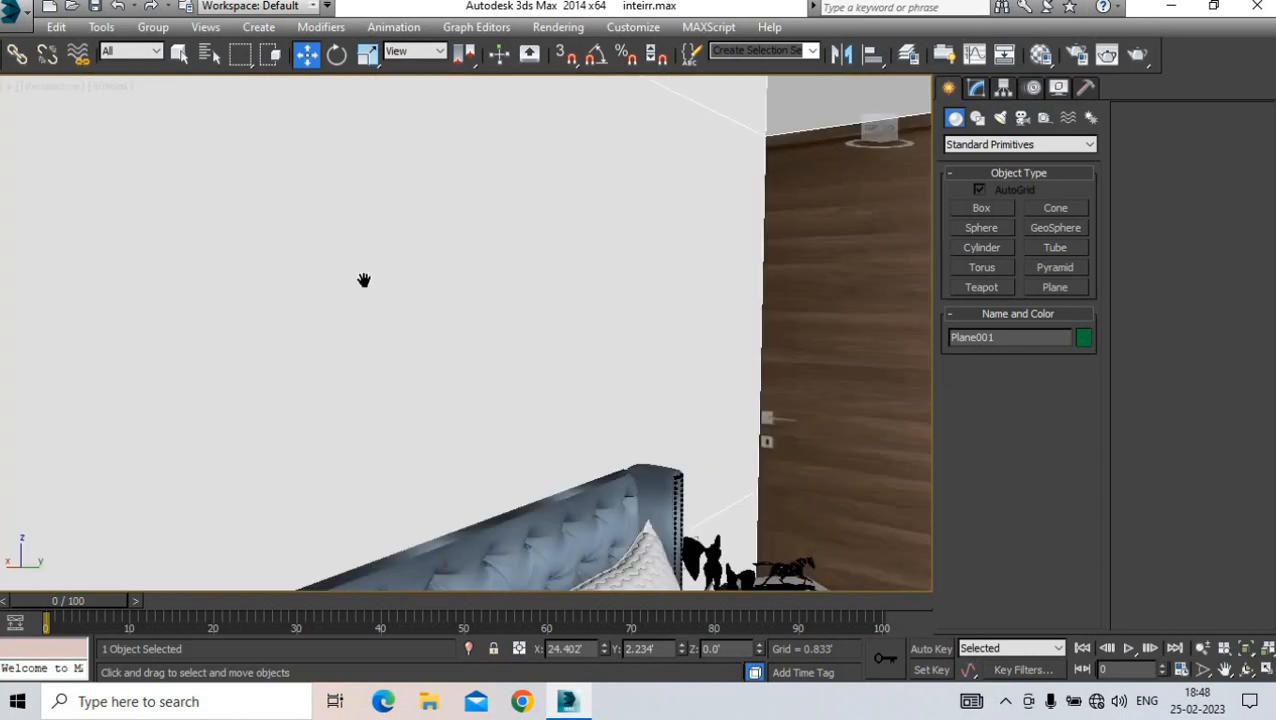
pyautogui.scroll(-6, 364, 280)
pyautogui.click(469, 648)
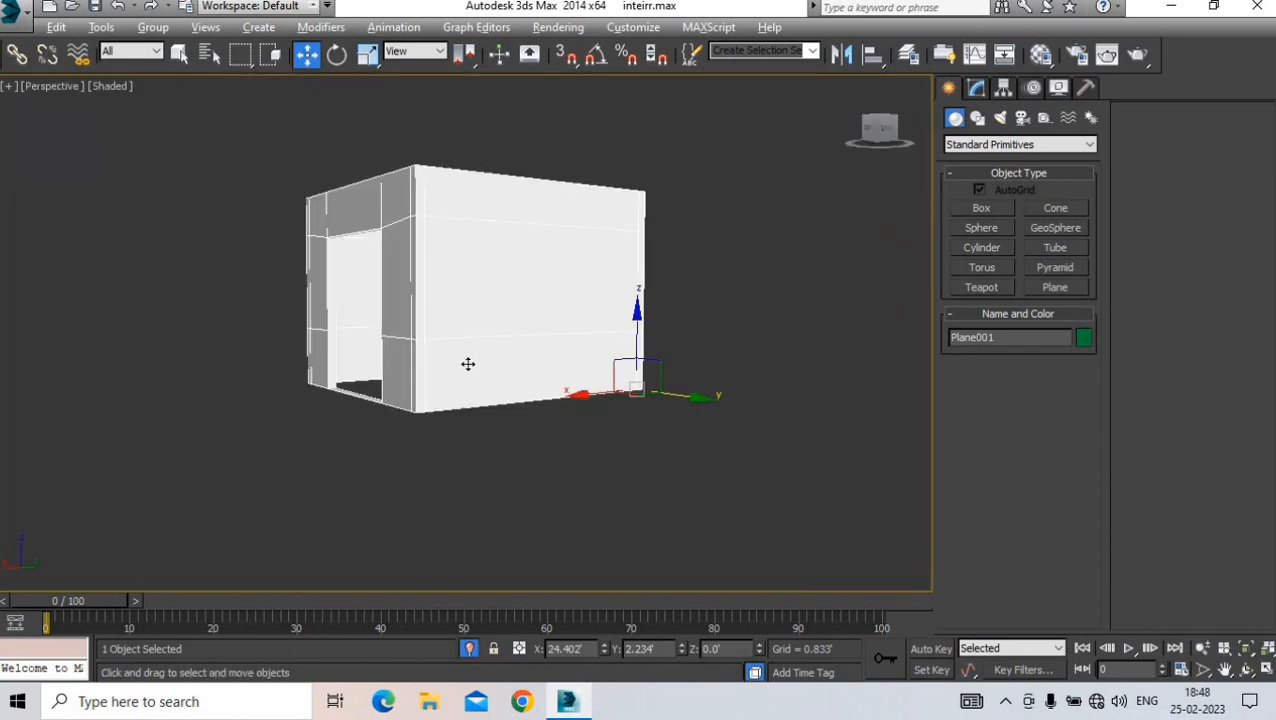
# - Draw a thin box panel on the inner face of the headboard wall using AutoGrid
pyautogui.keyDown('alt'); pyautogui.moveTo(467, 364); pyautogui.dragTo(473, 305, button='middle'); pyautogui.keyUp('alt')
pyautogui.scroll(5, 473, 305)
pyautogui.click(982, 208)
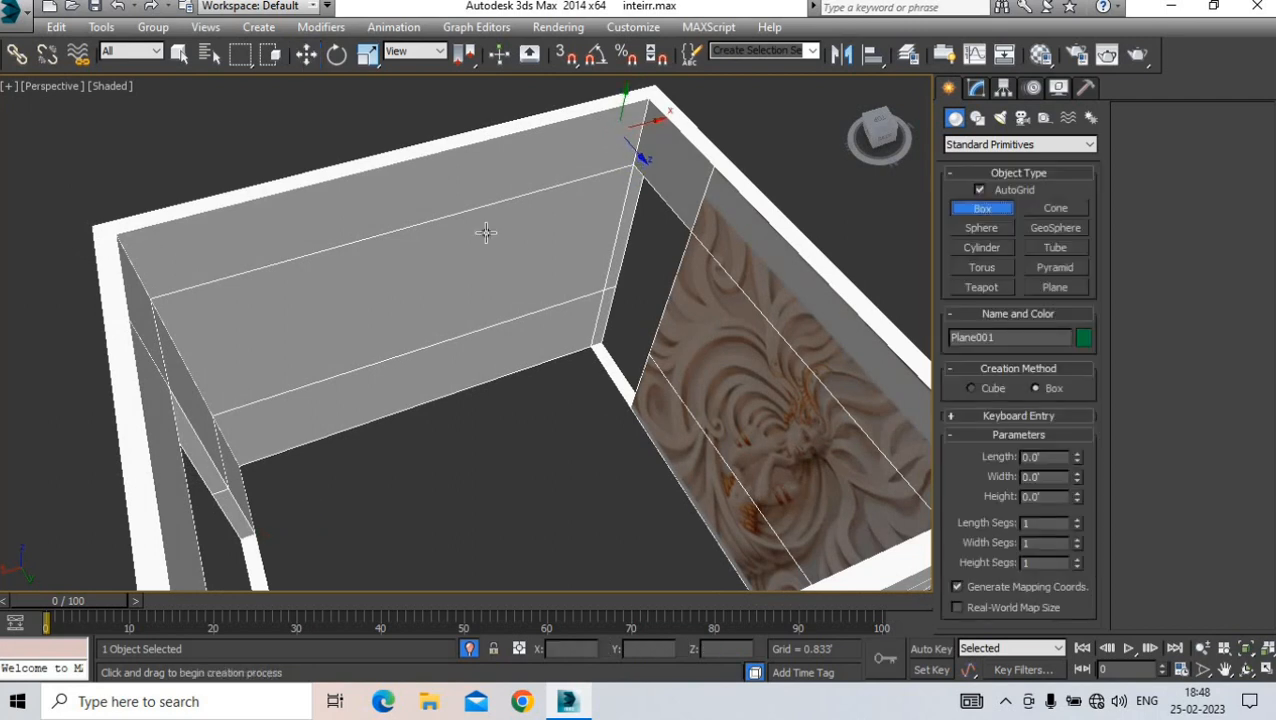
pyautogui.moveTo(485, 232); pyautogui.dragTo(251, 484)
pyautogui.click(270, 447)
pyautogui.press('w')
pyautogui.scroll(3, 406, 378)
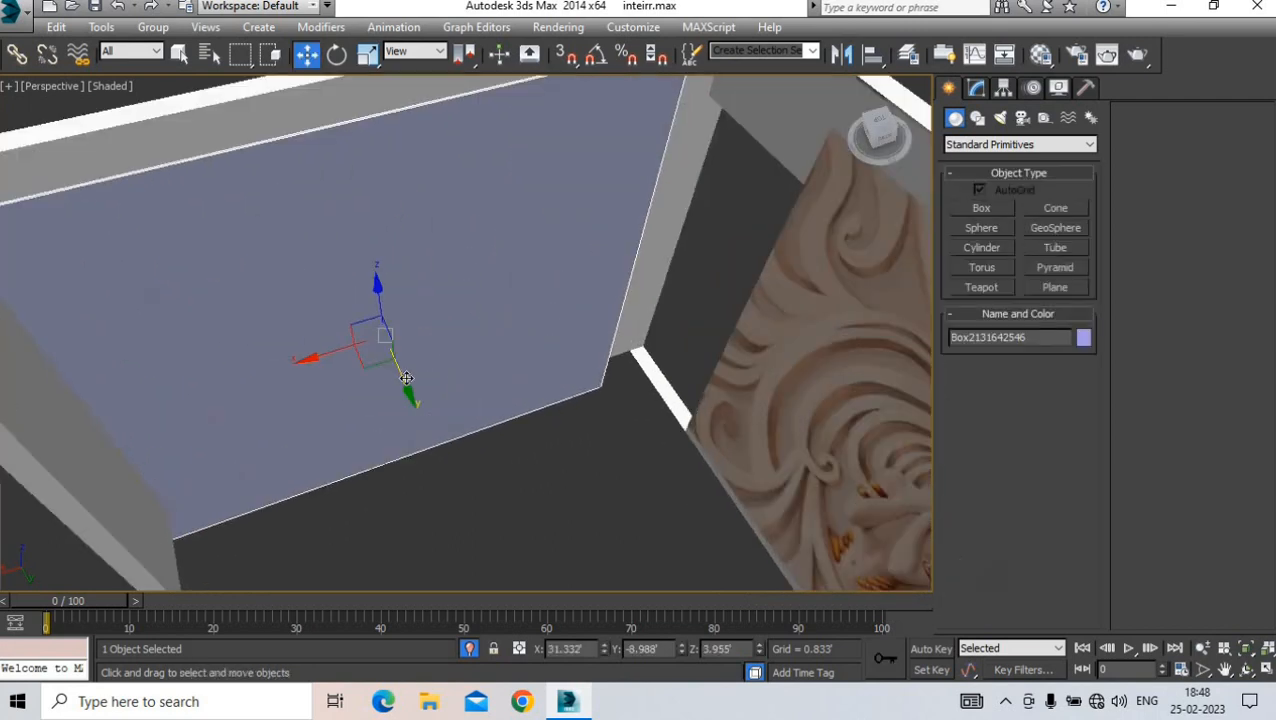
# - Shift the panel to about X 30.61' and scale it up to span the headboard wall
pyautogui.keyDown('alt'); pyautogui.moveTo(406, 378); pyautogui.dragTo(395, 372, button='middle'); pyautogui.keyUp('alt')
pyautogui.scroll(-4, 372, 368)
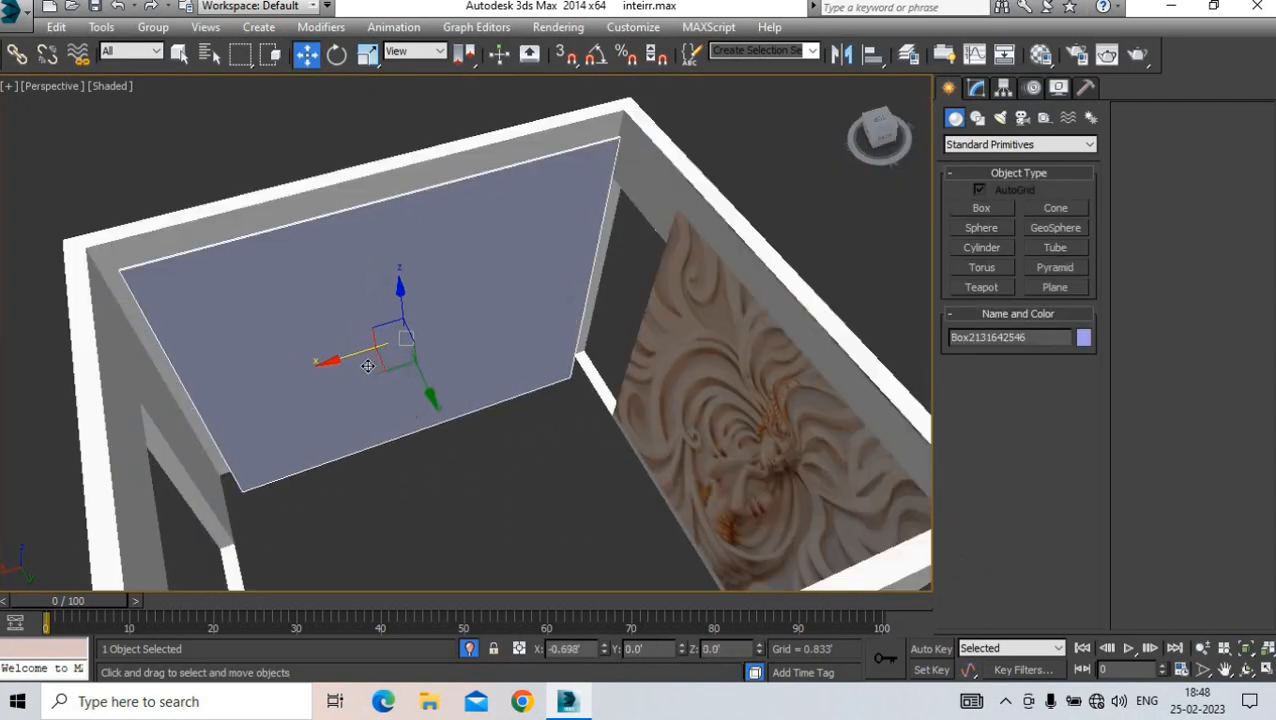
pyautogui.press('r')
pyautogui.moveTo(325, 360); pyautogui.dragTo(396, 268)
pyautogui.press('w')
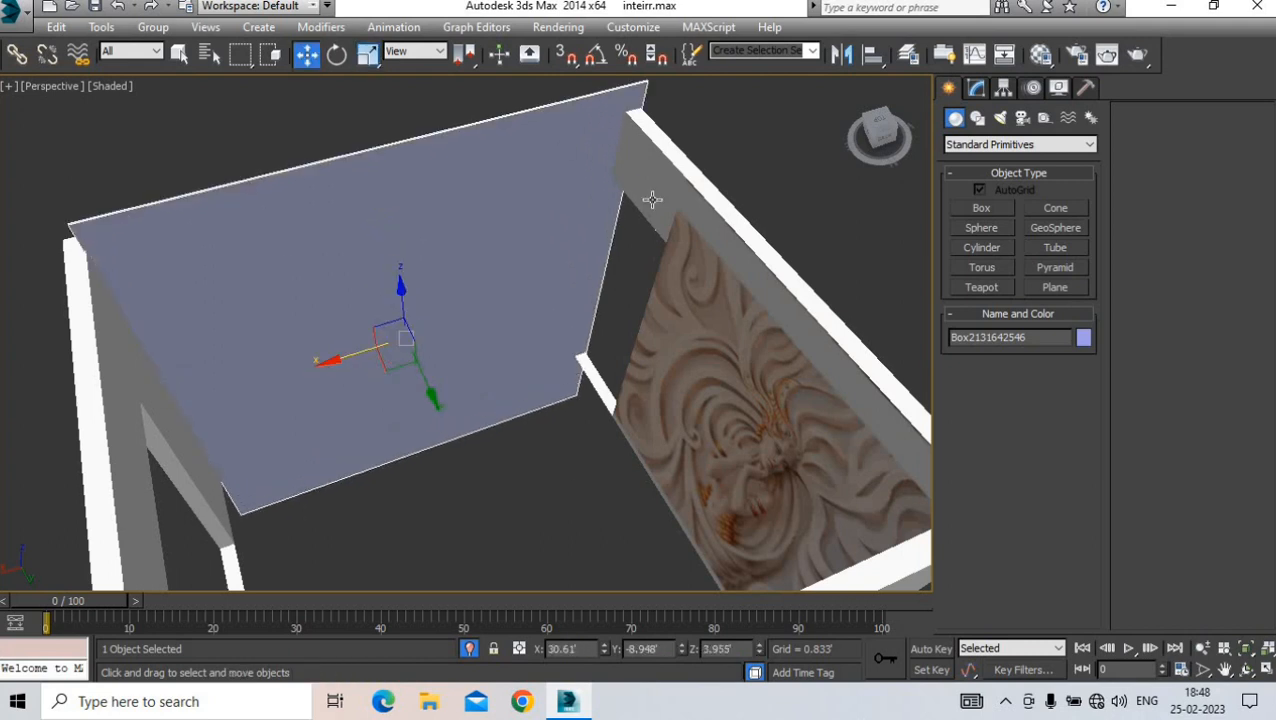
# - Move the panel along Y to about -9.011' so that it lies against the headboard wall's inner face
pyautogui.keyDown('alt'); pyautogui.moveTo(652, 200); pyautogui.dragTo(369, 411, button='middle'); pyautogui.keyUp('alt')
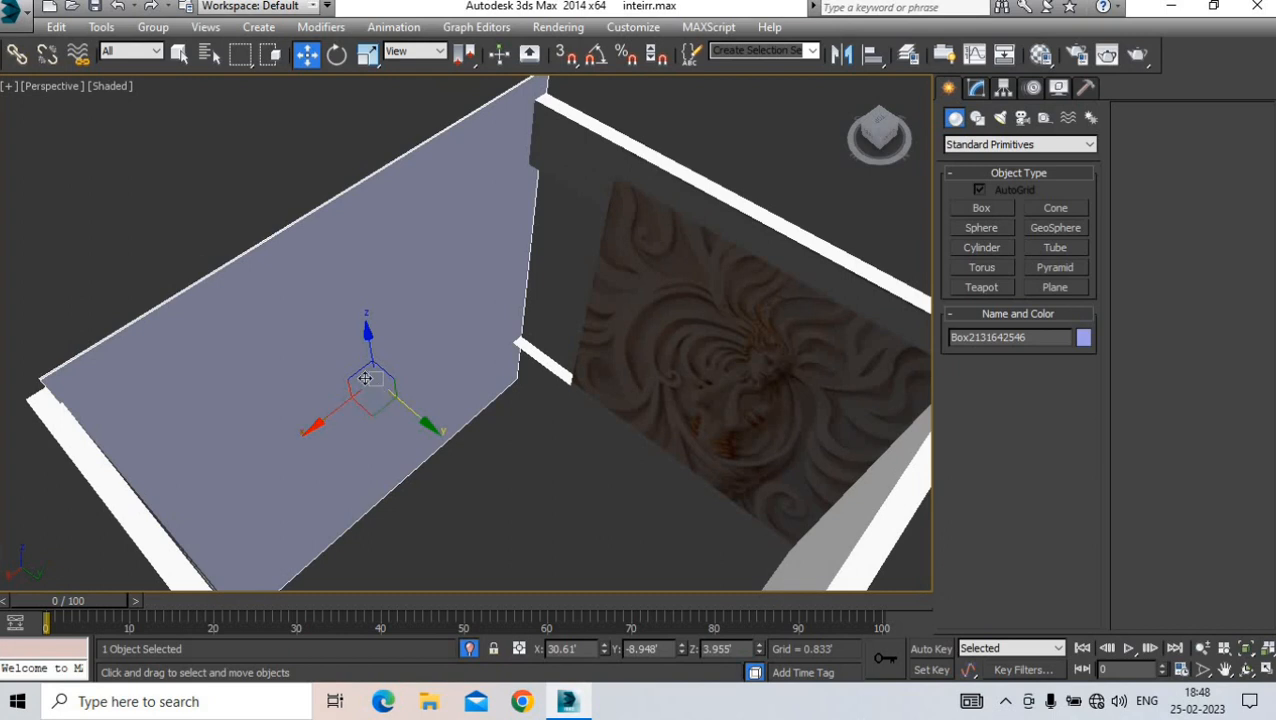
pyautogui.moveTo(408, 407); pyautogui.dragTo(361, 368)
pyautogui.scroll(2, 541, 171)
pyautogui.click(489, 176)
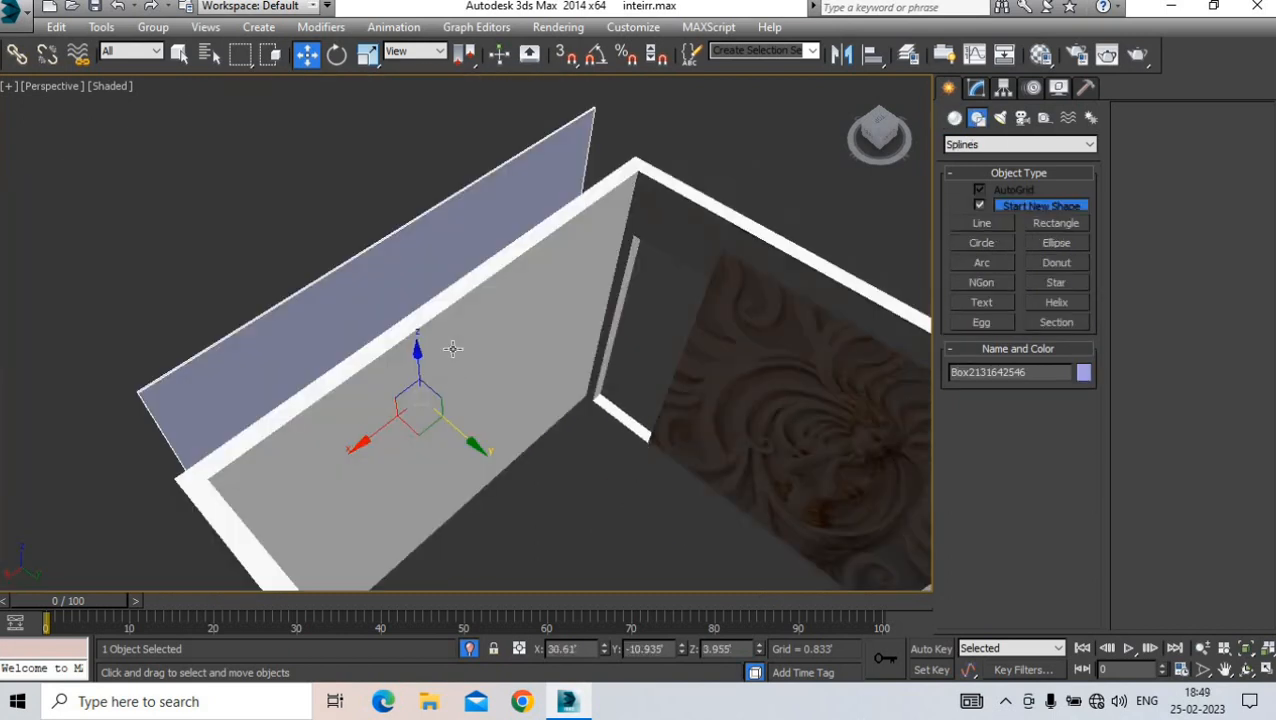
pyautogui.moveTo(449, 404); pyautogui.dragTo(499, 444)
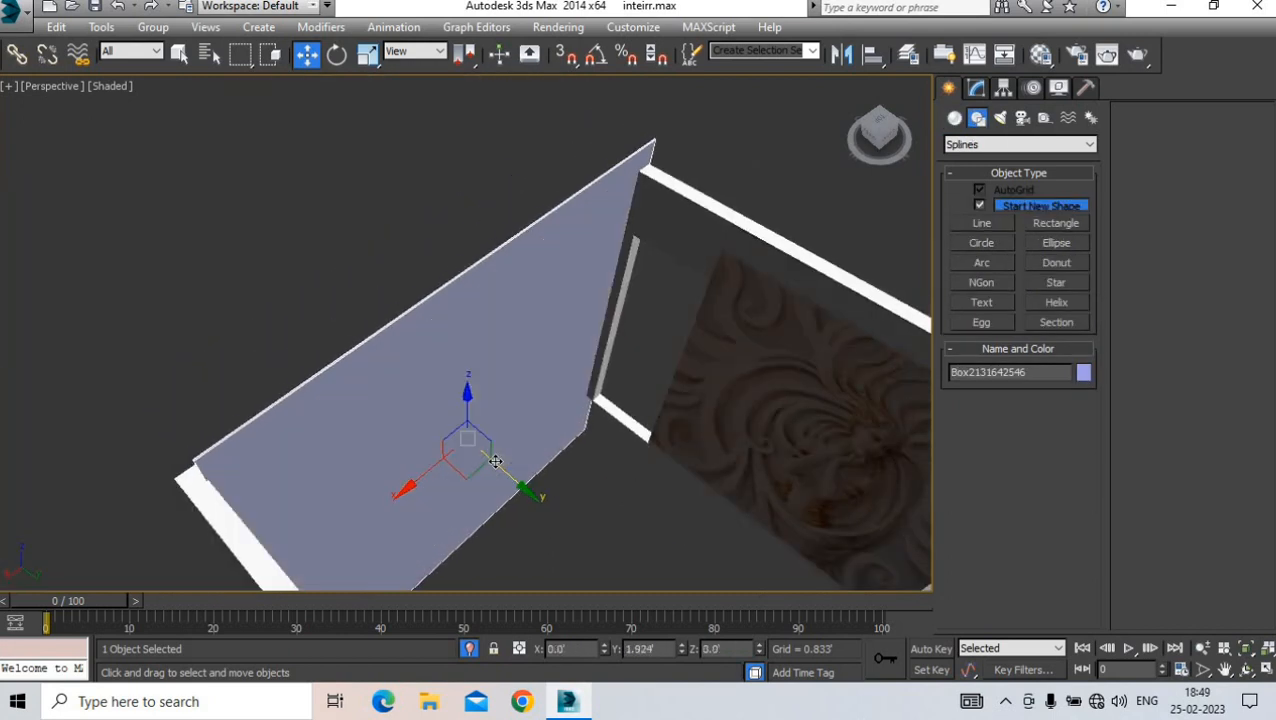
# - Assign the unused Material #20 to the thin panel on the headboard wall
pyautogui.press('m')
pyautogui.click(790, 211)
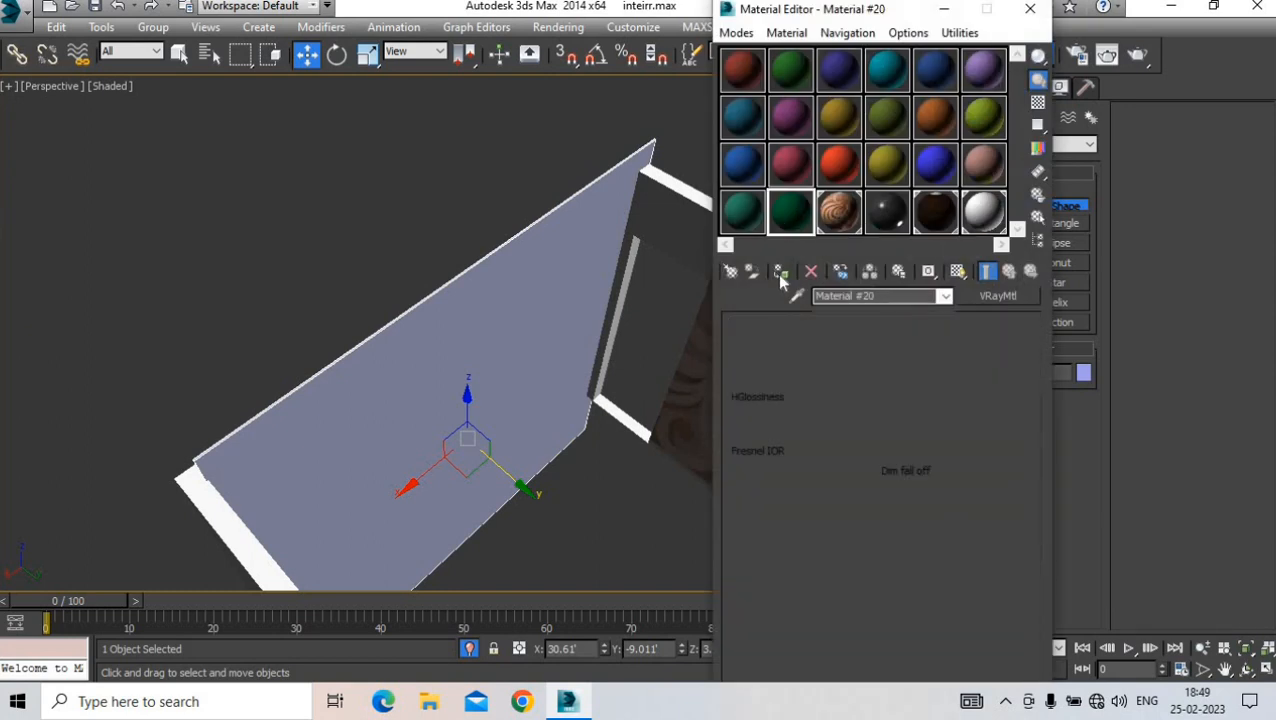
pyautogui.click(781, 271)
# - Load the blue-grey grooved image 1a7ab223a8cf9047be03a4183b7c7604.jpg from Downloads as the material's diffuse bitmap and show it in the viewport
pyautogui.click(862, 342)
pyautogui.doubleClick(473, 131)
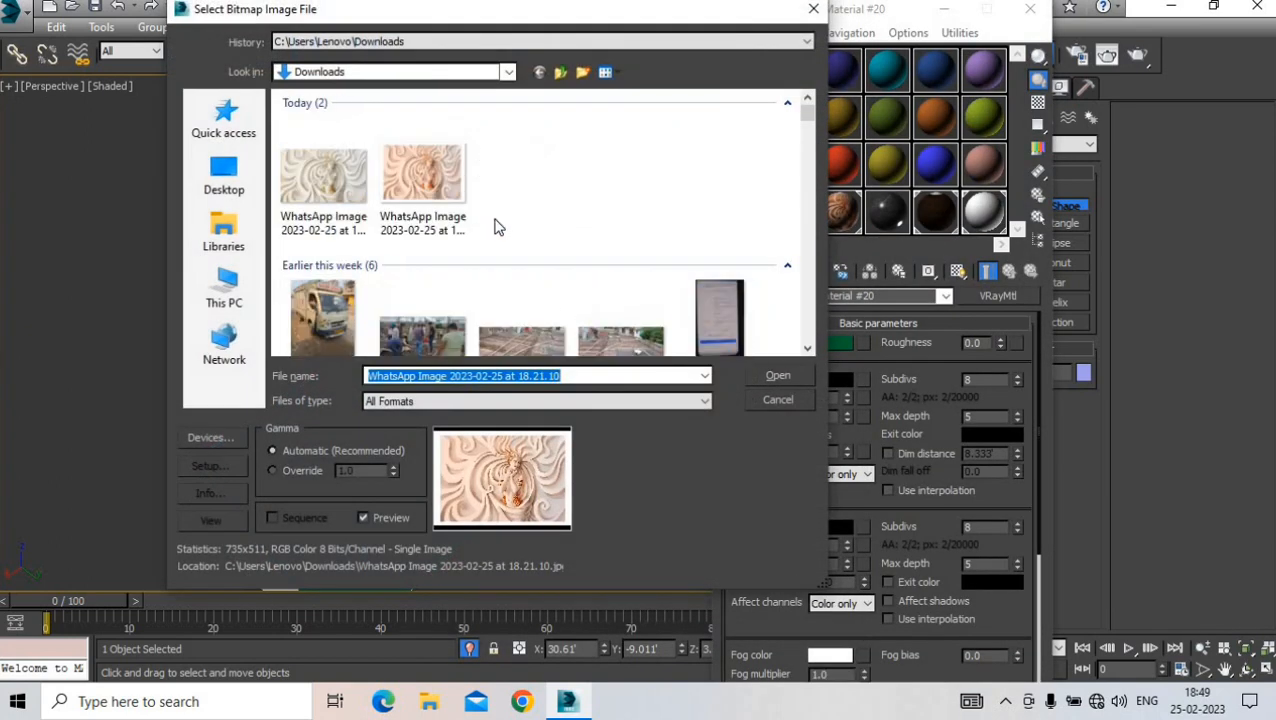
pyautogui.scroll(-10, 475, 260)
pyautogui.scroll(-15, 447, 311)
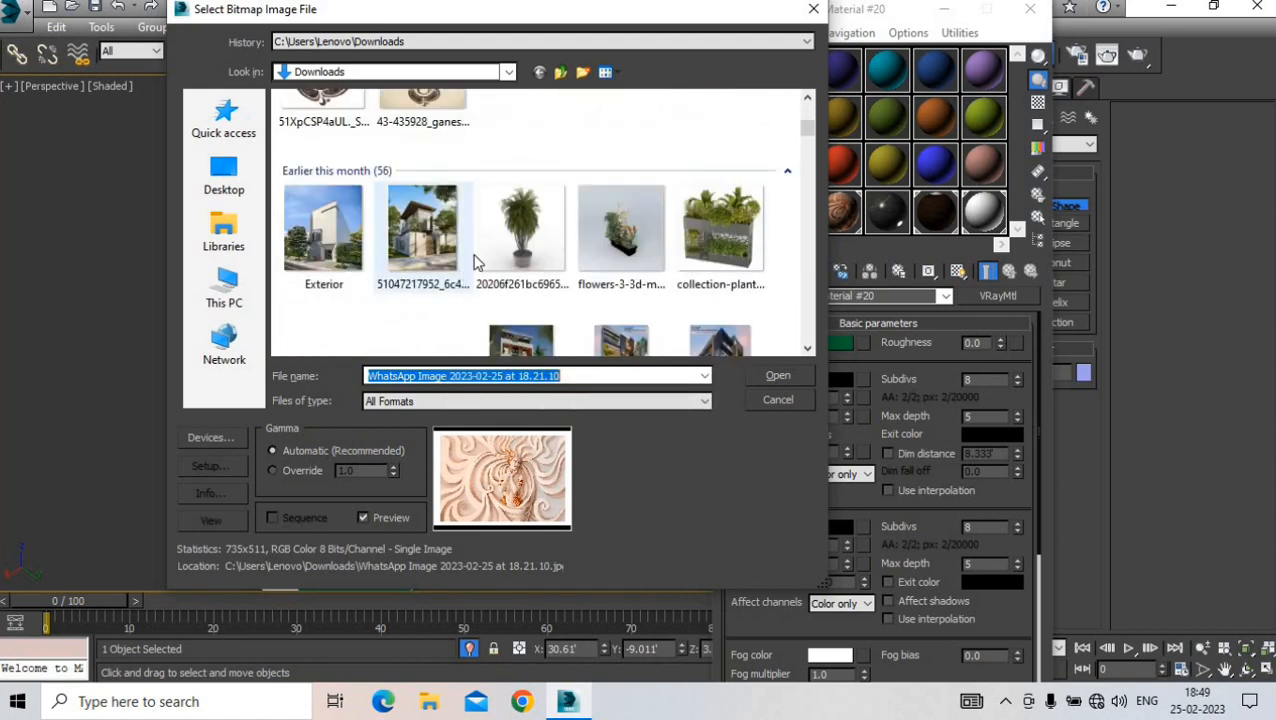
pyautogui.scroll(-15, 515, 264)
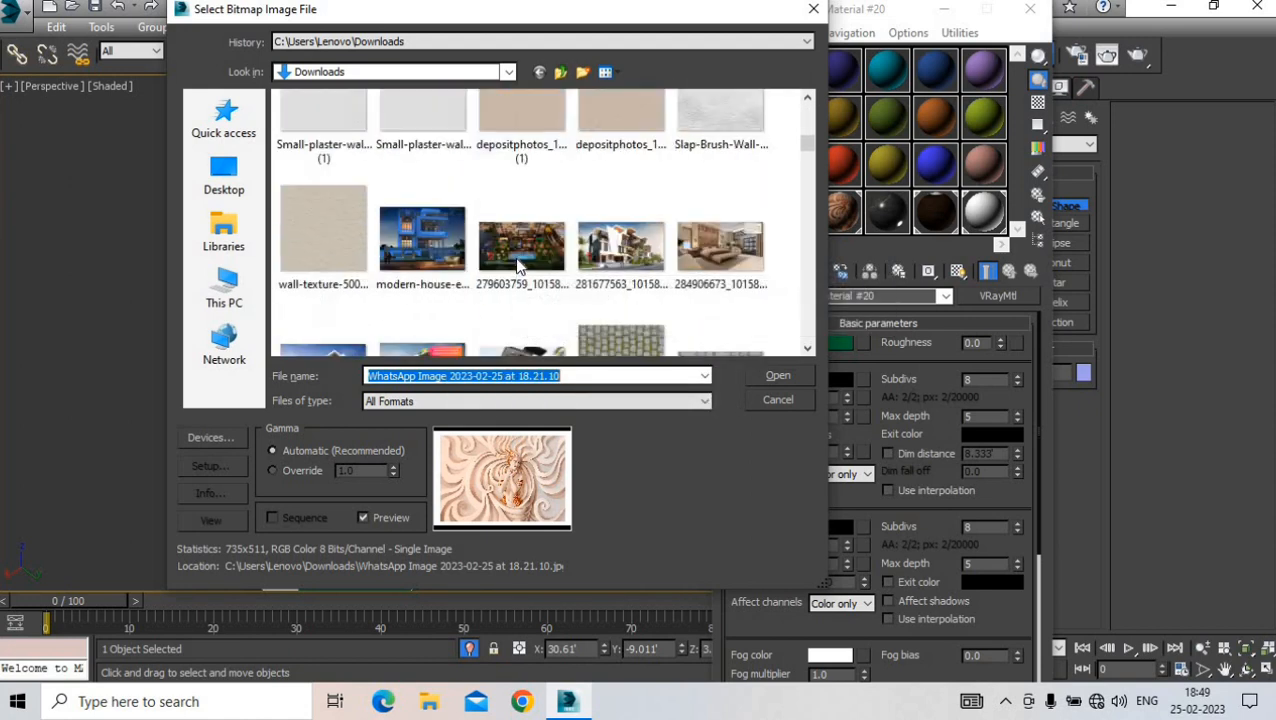
pyautogui.scroll(-15, 518, 256)
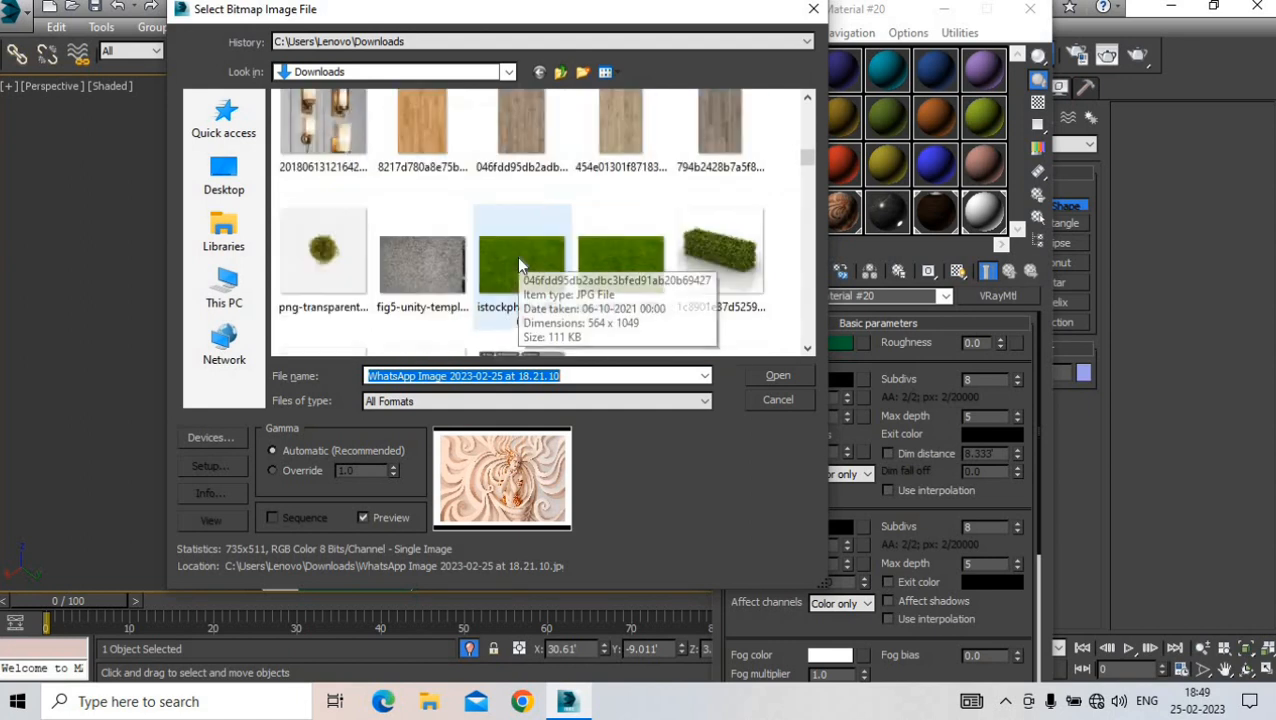
pyautogui.scroll(-10, 533, 243)
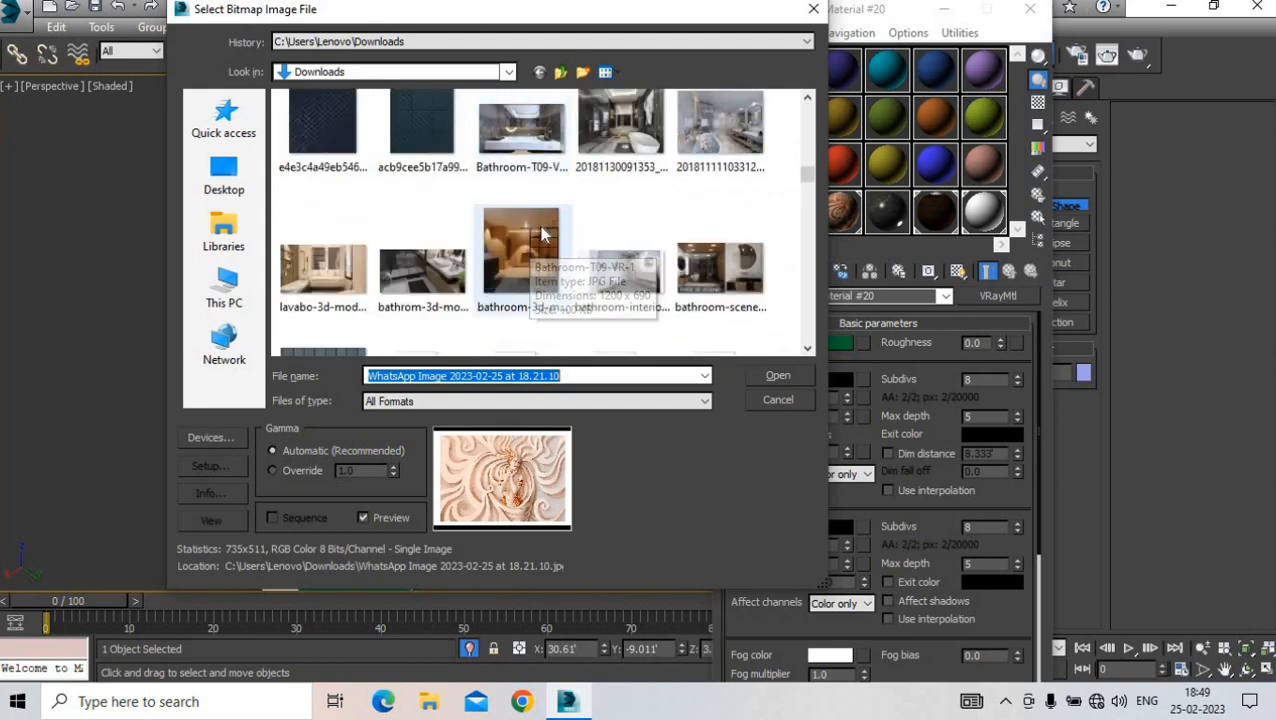
pyautogui.click(298, 250)
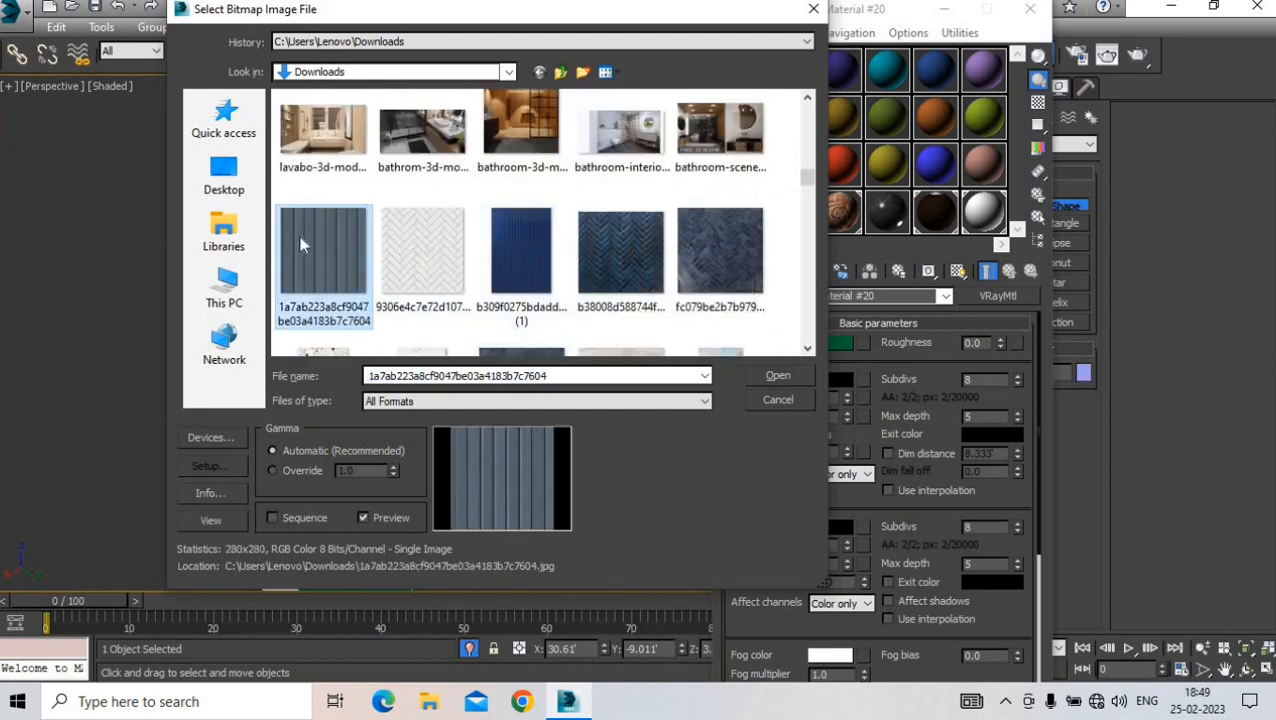
pyautogui.click(777, 378)
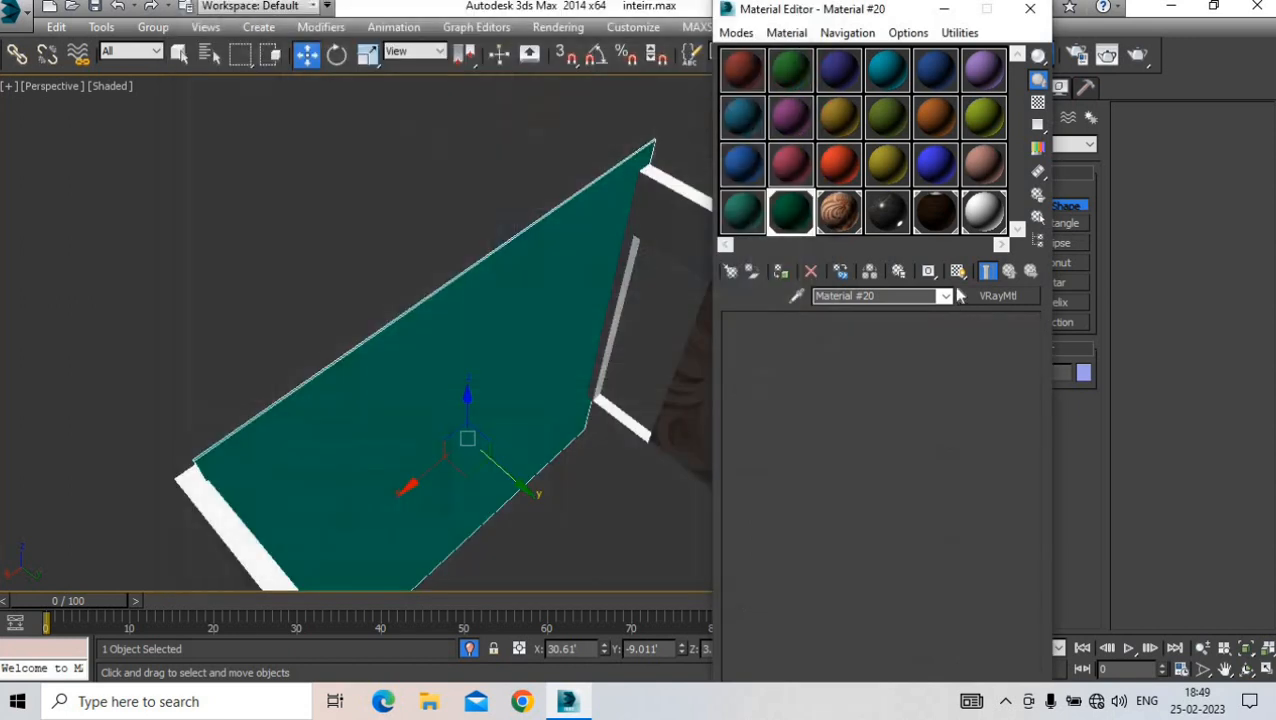
# - Add a UVW Map with Box mapping to the headboard panel and reduce its mapping width to about 6.511'
pyautogui.keyDown('alt'); pyautogui.moveTo(441, 444); pyautogui.dragTo(491, 316, button='middle'); pyautogui.keyUp('alt')
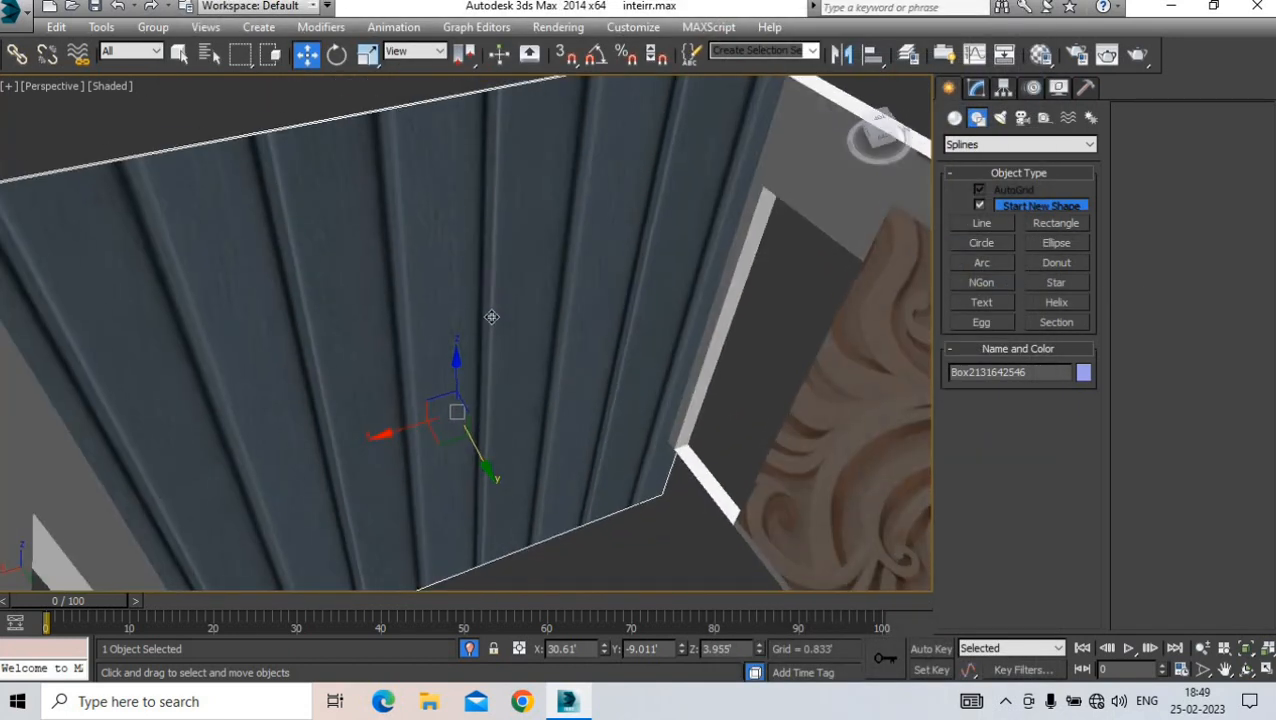
pyautogui.click(977, 89)
pyautogui.click(979, 140)
pyautogui.scroll(-10, 974, 400)
pyautogui.click(985, 490)
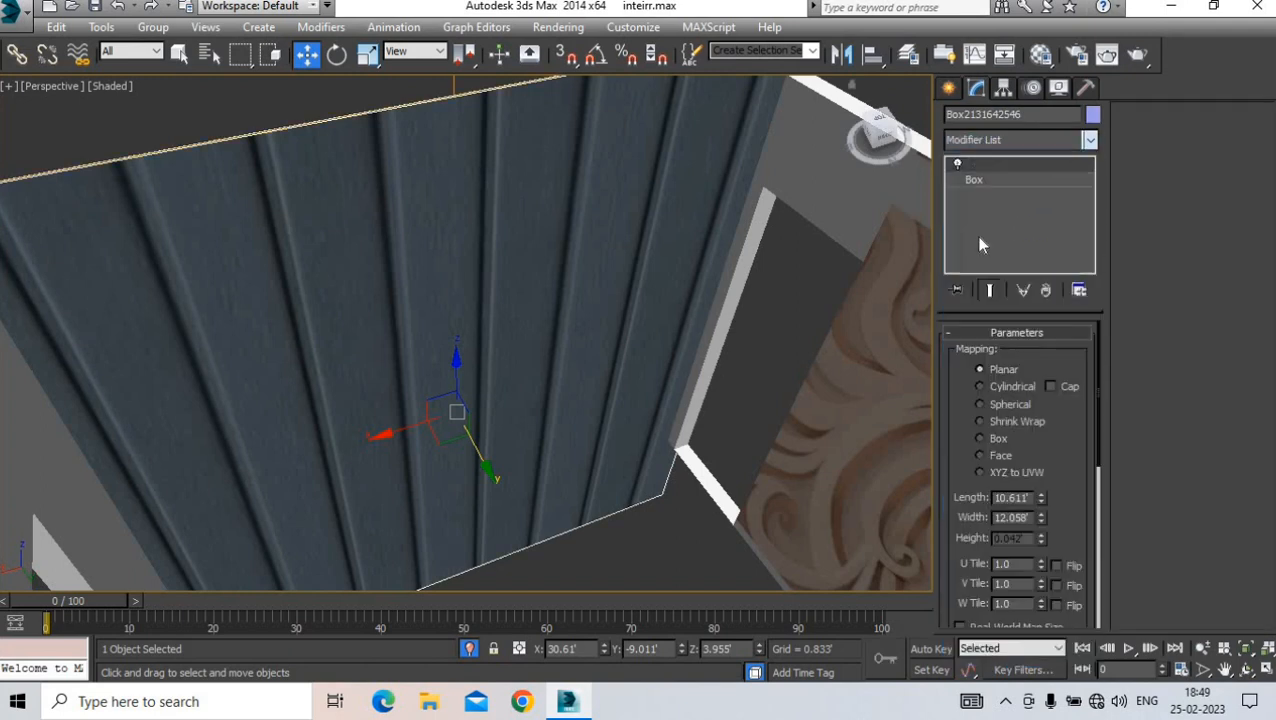
pyautogui.click(974, 164)
pyautogui.moveTo(1040, 517); pyautogui.dragTo(1040, 555)
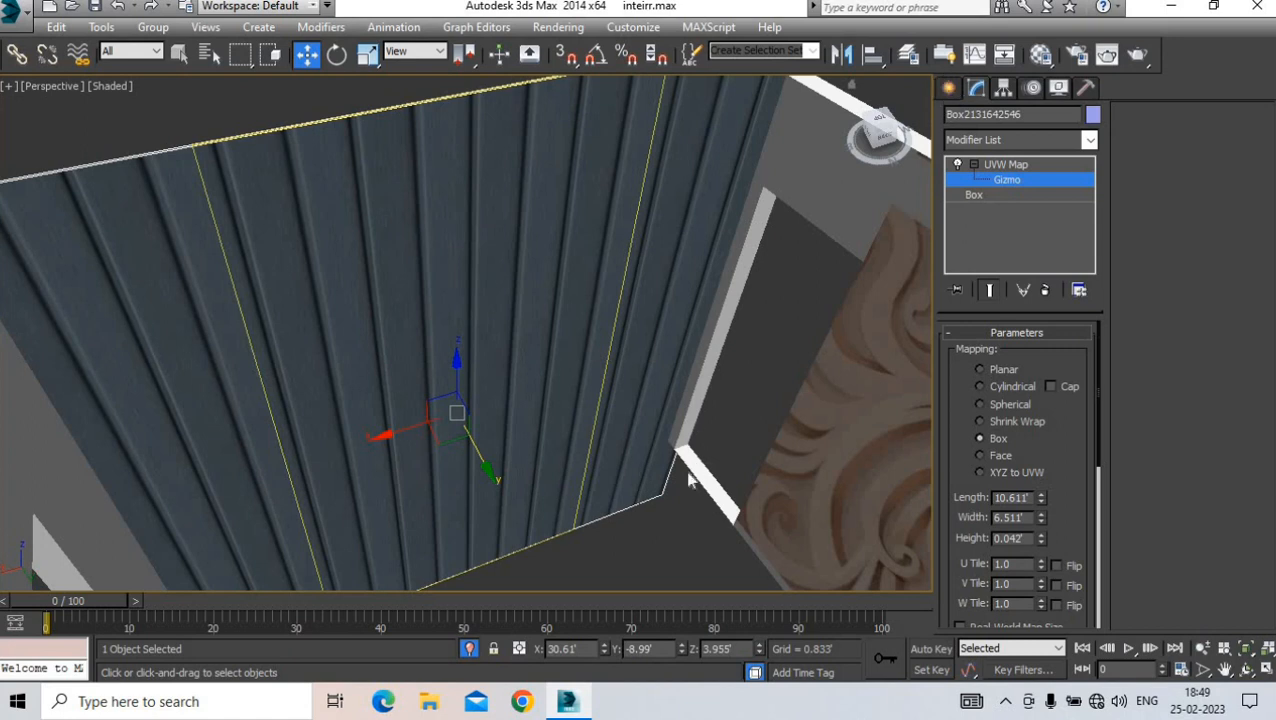
# - End the isolation, check the grooved panel behind the bed, and return to the camera view
pyautogui.click(950, 89)
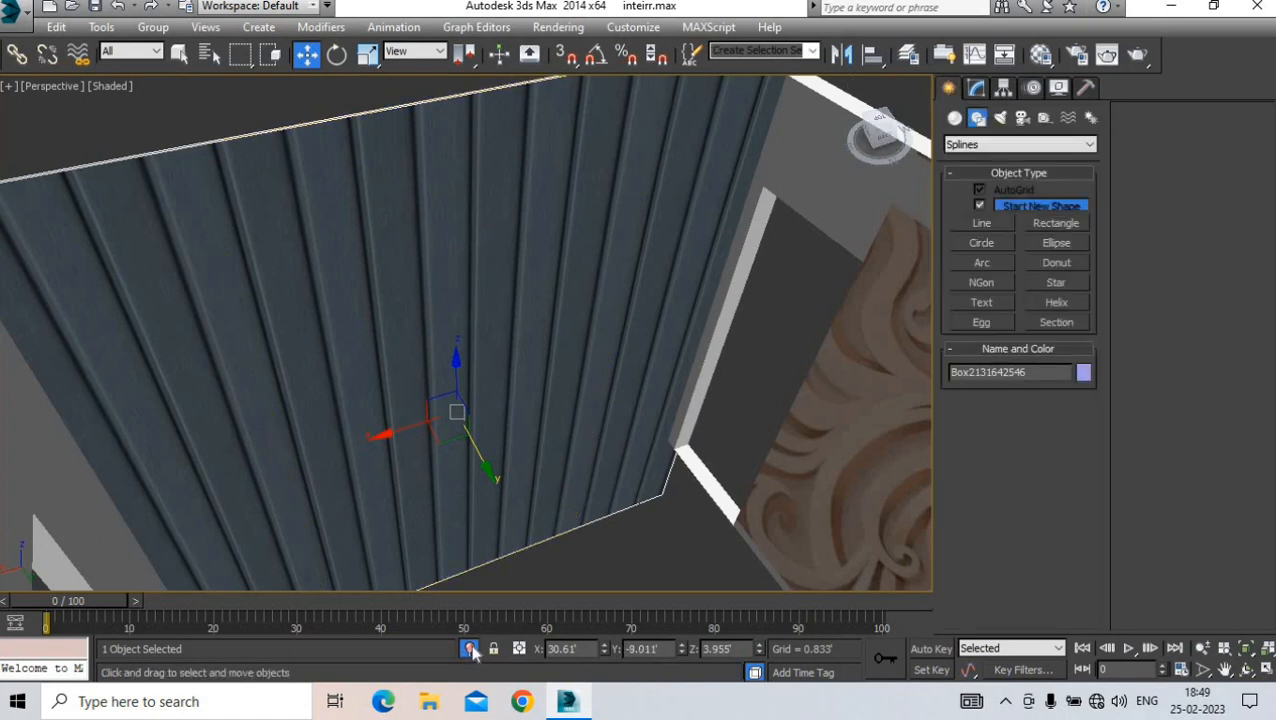
pyautogui.click(470, 649)
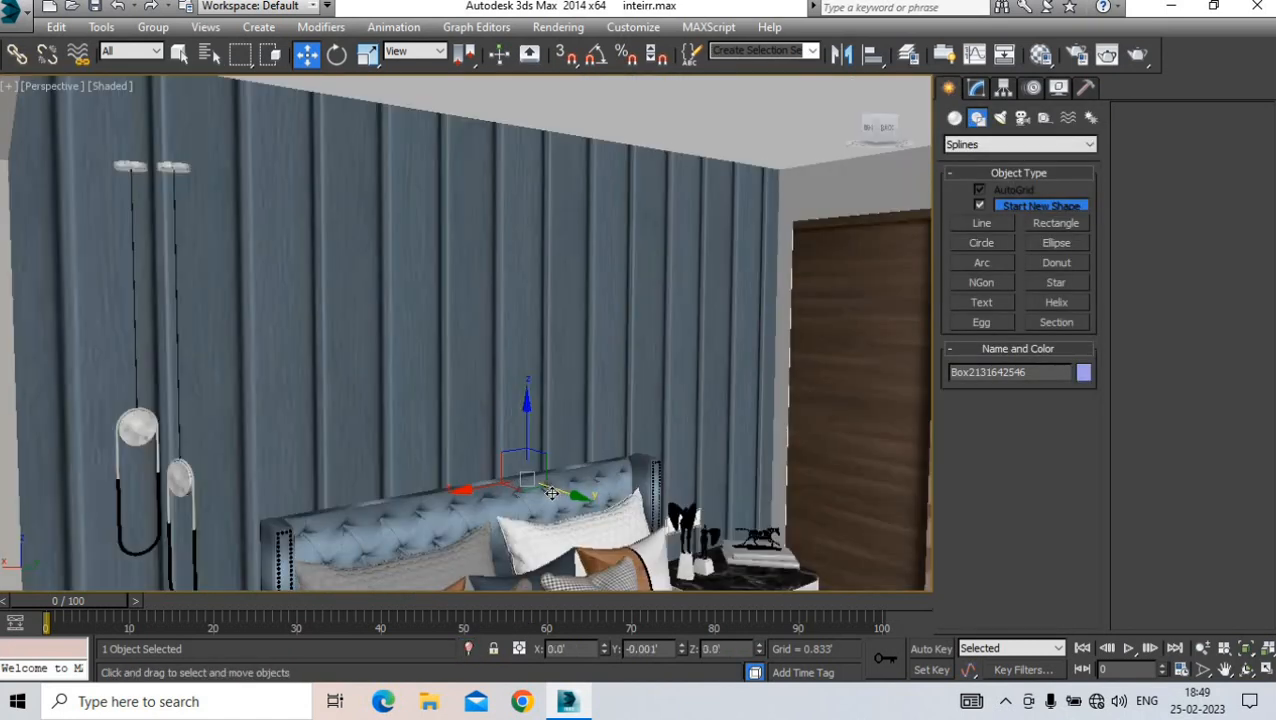
pyautogui.scroll(-5, 443, 368)
pyautogui.moveTo(443, 368); pyautogui.dragTo(476, 383, button='middle')
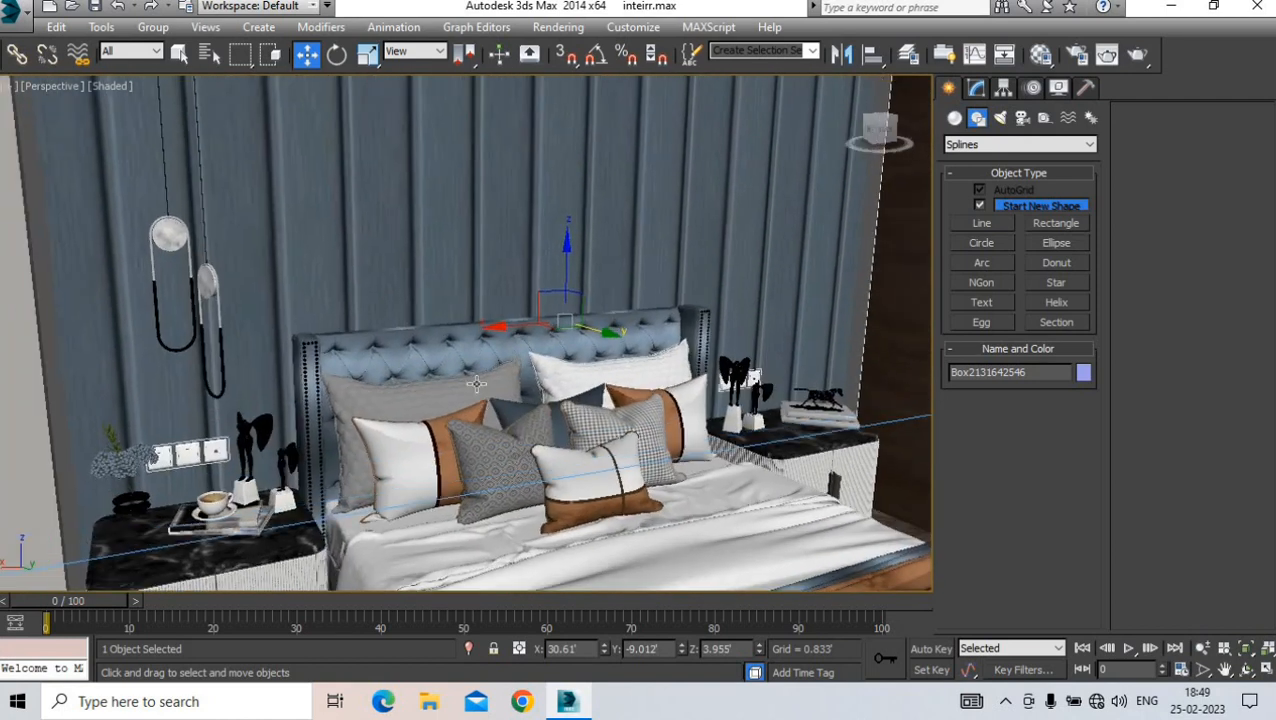
pyautogui.press('c')
pyautogui.click(650, 513)
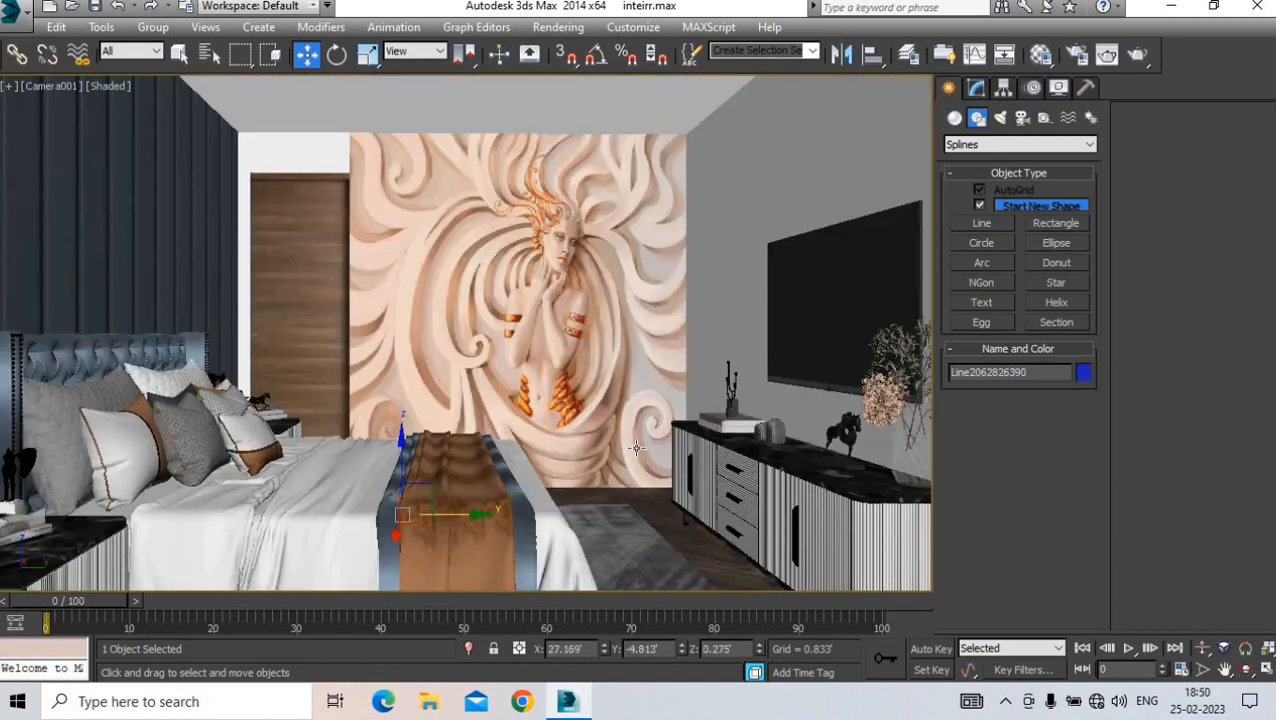
# - Shift the wooden door leaf slightly so that its handle shows on the room side
pyautogui.click(305, 325)
pyautogui.press('r')
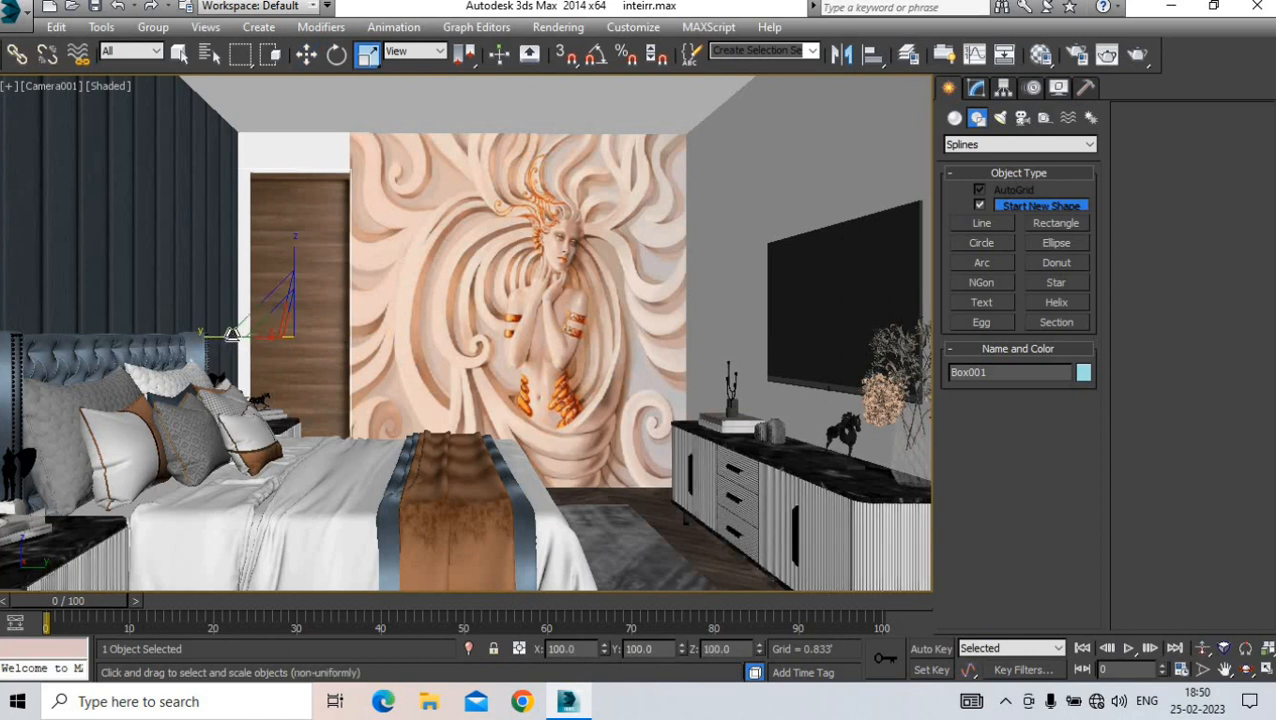
pyautogui.press('w')
pyautogui.moveTo(338, 333); pyautogui.dragTo(348, 333)
pyautogui.click(599, 512)
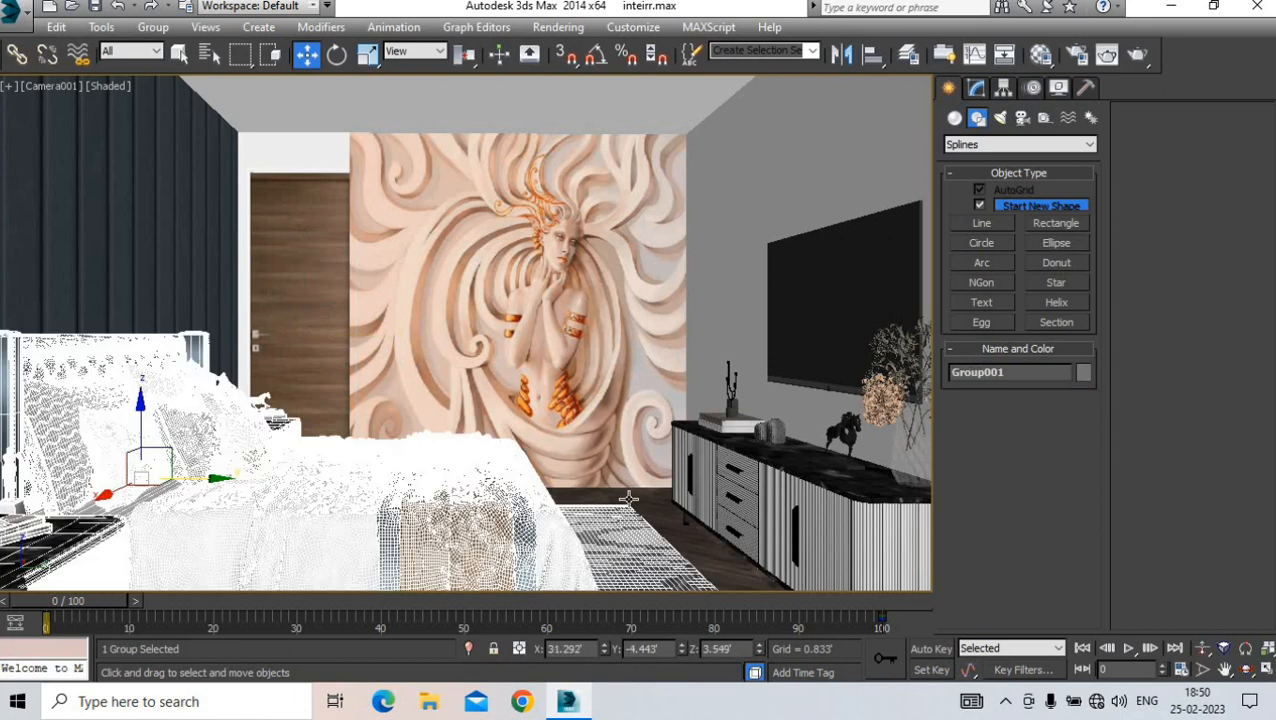
# - Isolate the room's wall object and show it from the top
pyautogui.click(665, 519)
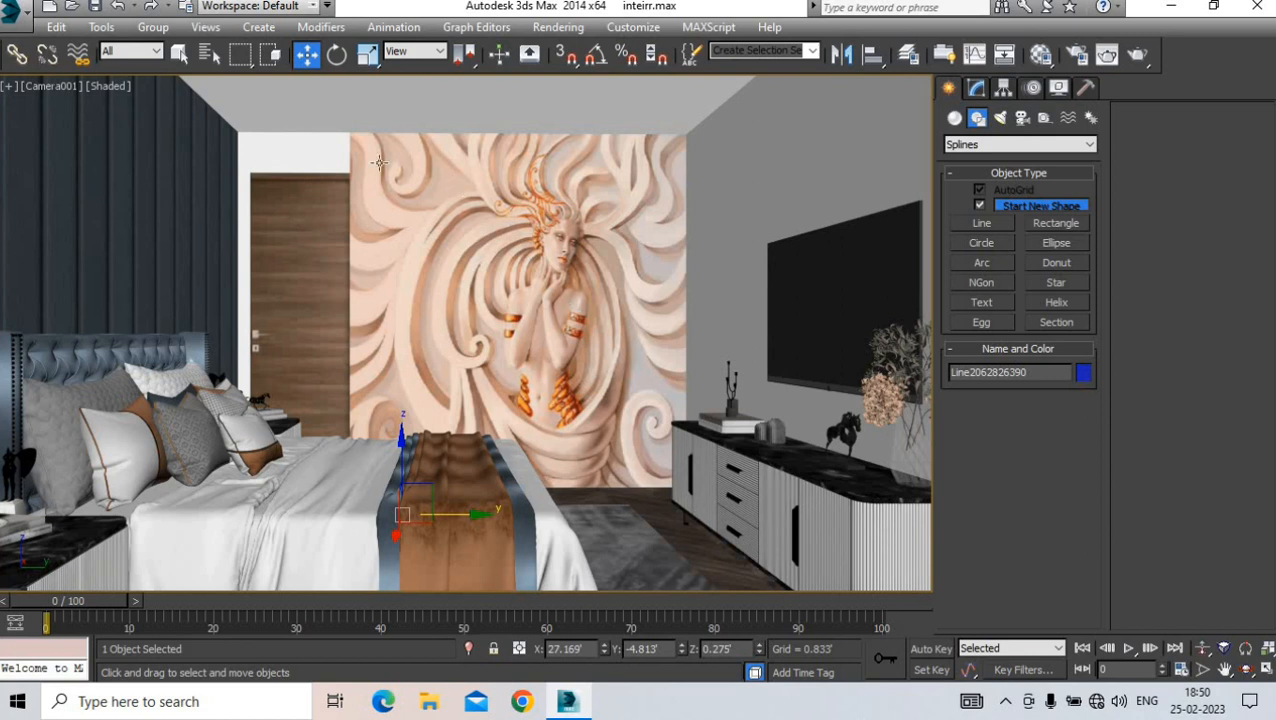
pyautogui.click(346, 119)
pyautogui.click(265, 152)
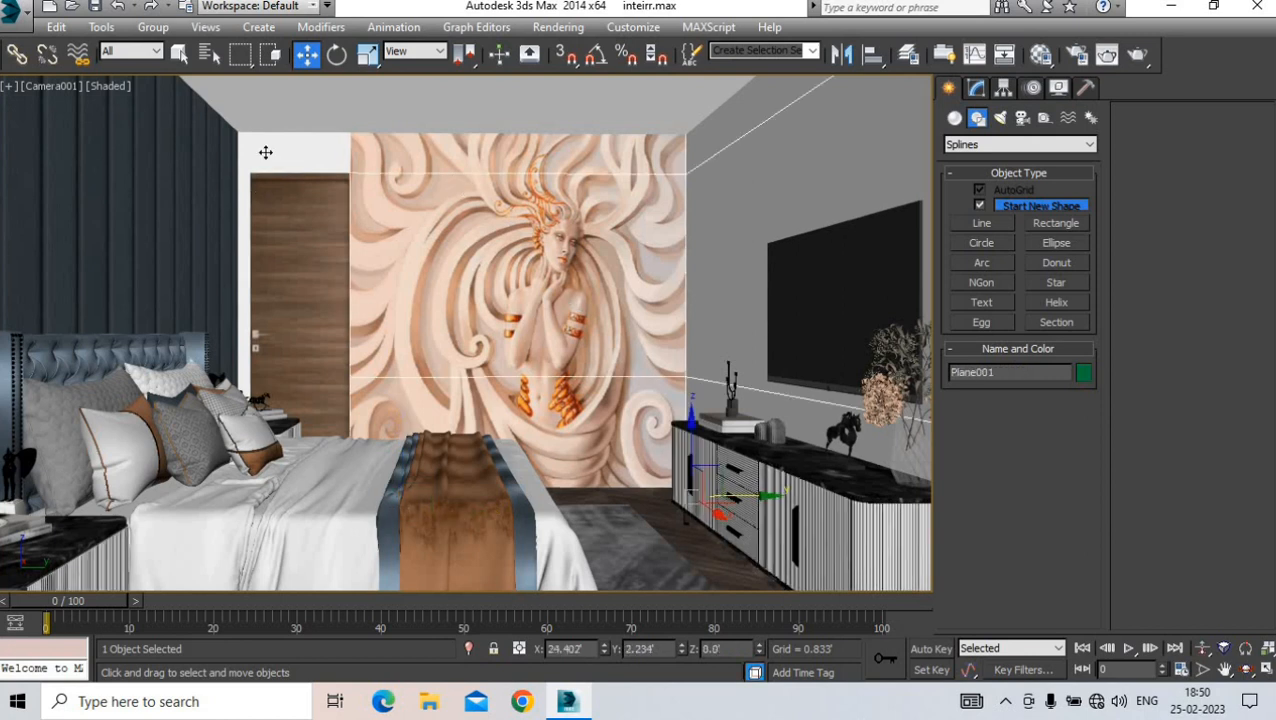
pyautogui.press('t')
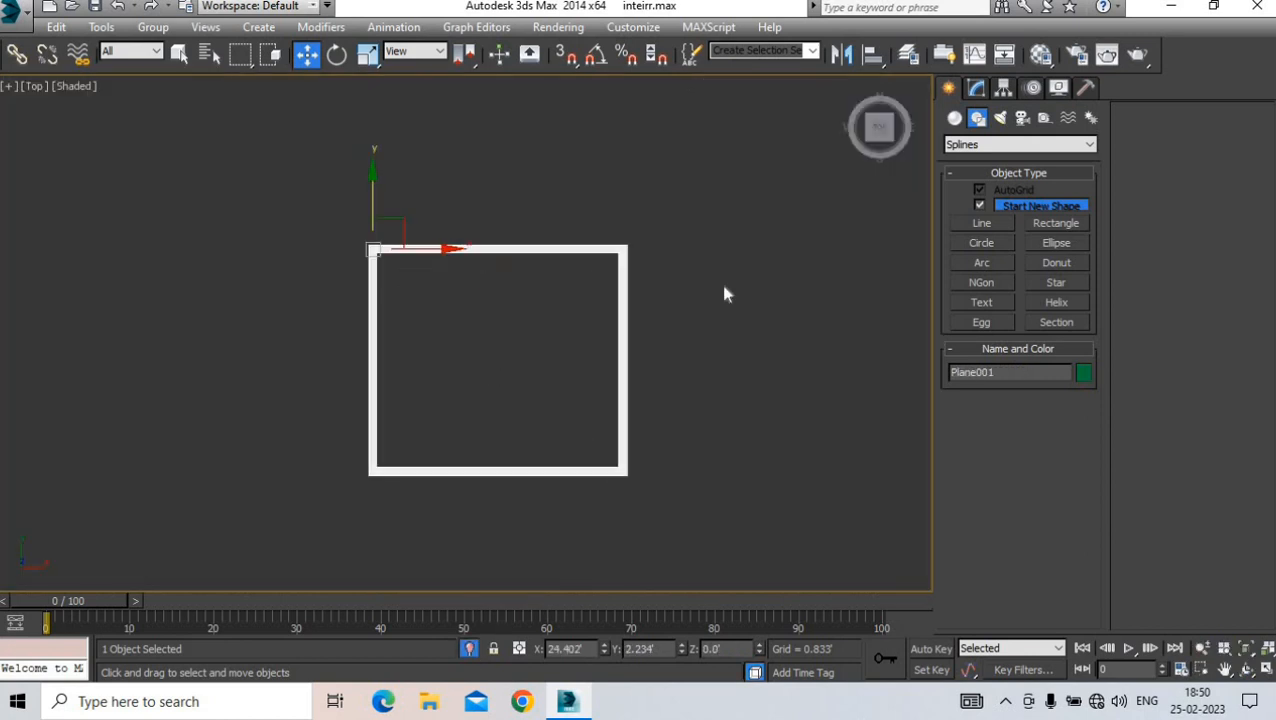
# - Draw a rectangle of about 11.848' by 13.256' over the room's outer wall outline, snapping to the corner vertices
pyautogui.click(1052, 222)
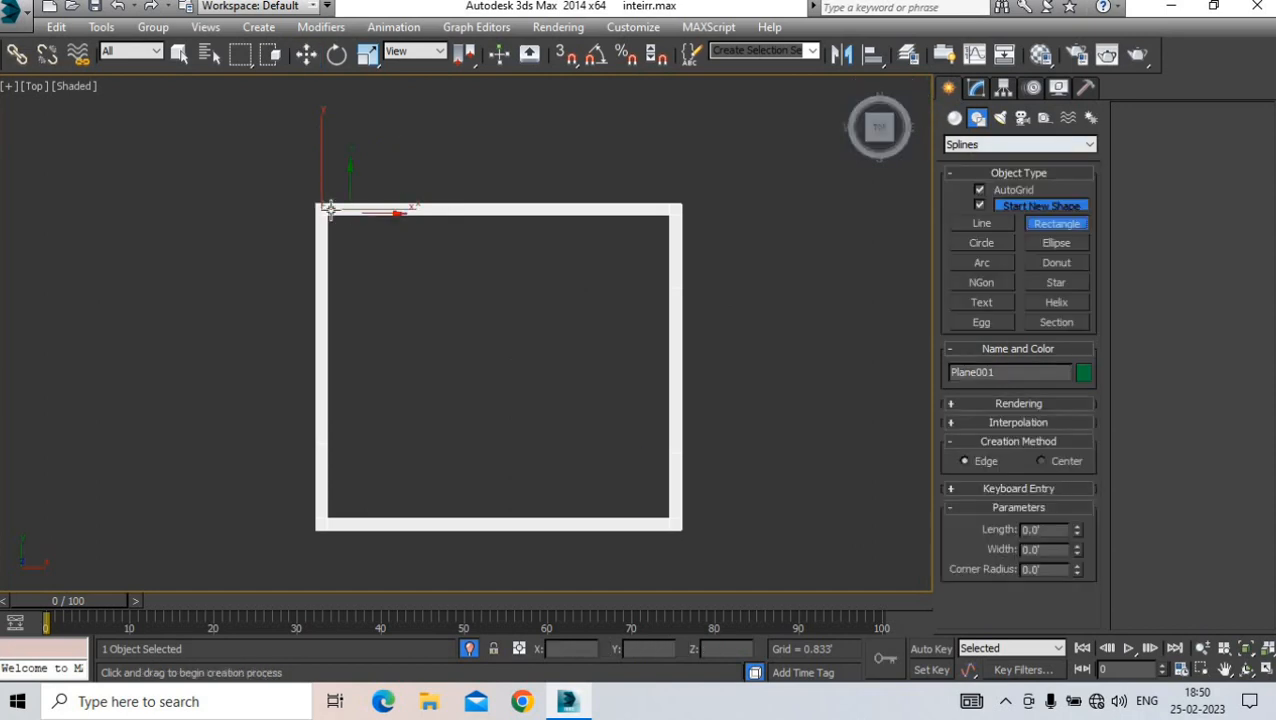
pyautogui.click(565, 55)
pyautogui.moveTo(316, 205)
pyautogui.mouseDown()
pyautogui.moveTo(664, 532)
pyautogui.moveTo(684, 531)
pyautogui.mouseUp()
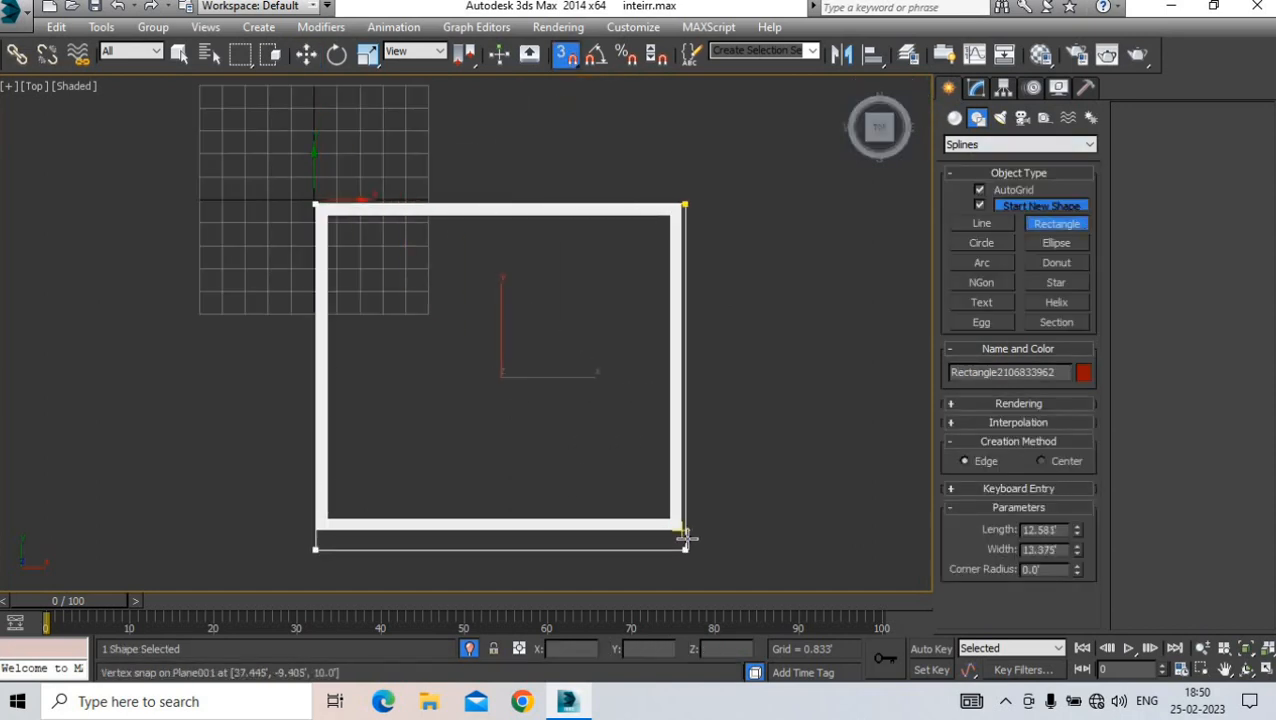
pyautogui.press('p')
pyautogui.press('w')
pyautogui.scroll(-3, 412, 328)
pyautogui.keyDown('alt'); pyautogui.moveTo(415, 335); pyautogui.dragTo(618, 230, button='middle'); pyautogui.keyUp('alt')
pyautogui.click(565, 56)
# - Make the rectangle renderable in the viewport with a rectangular section 0.5' long and about 1.375' wide
pyautogui.click(977, 89)
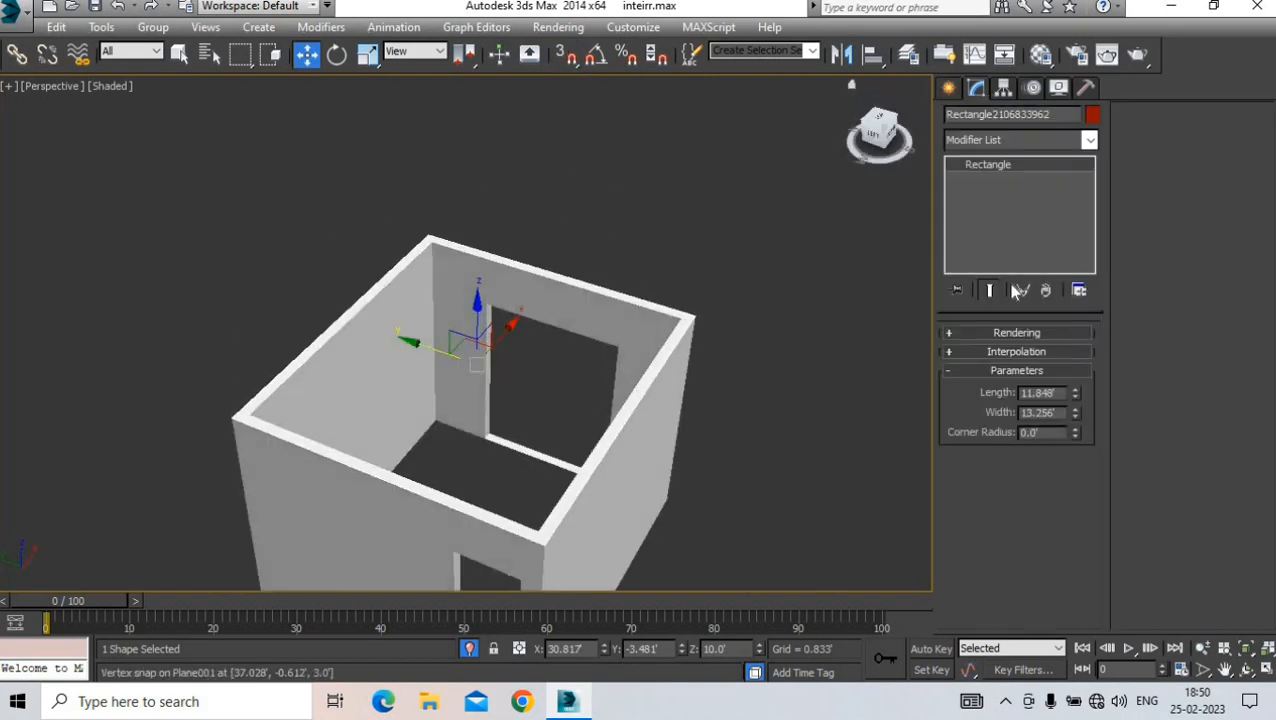
pyautogui.click(962, 334)
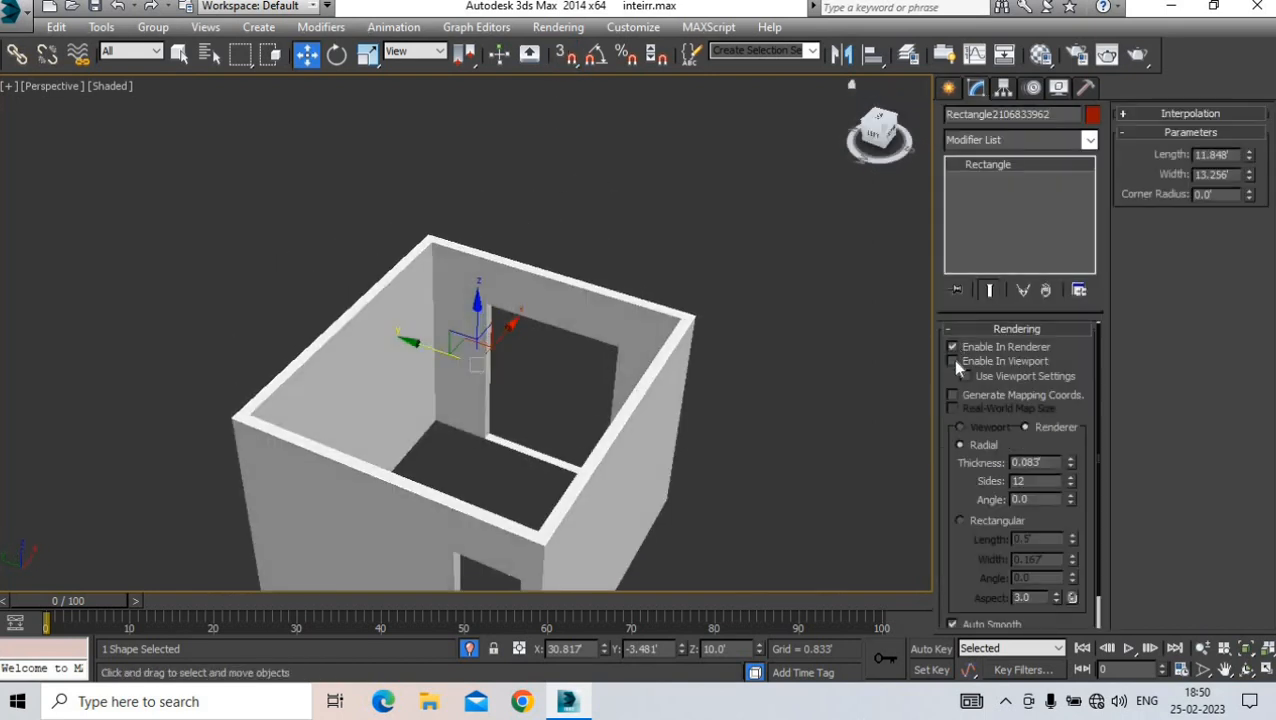
pyautogui.click(961, 524)
pyautogui.moveTo(1072, 564); pyautogui.dragTo(462, 356)
# - Convert the rectangular ceiling frame to an Editable Poly
pyautogui.press('t')
pyautogui.rightClick(528, 251)
pyautogui.moveTo(660, 405)
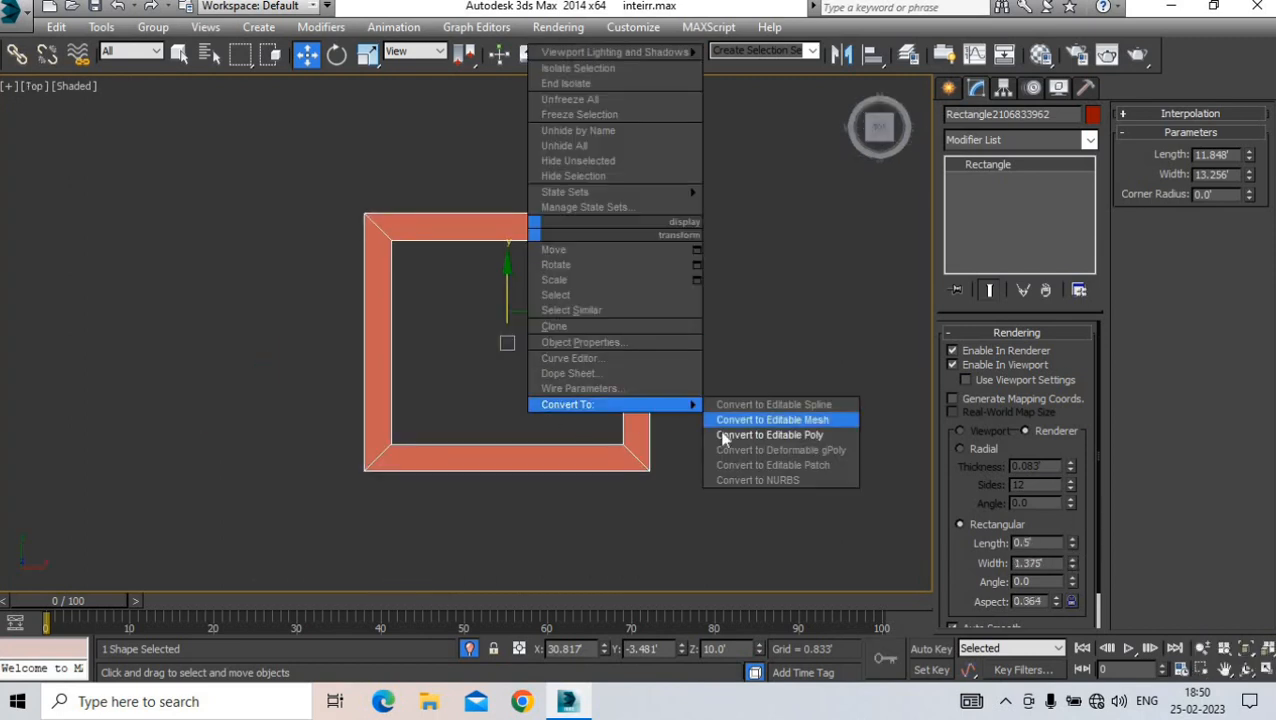
pyautogui.click(760, 419)
# - Move the frame's upper and right inner vertices inward in the top view to widen those two sides
pyautogui.press('1')
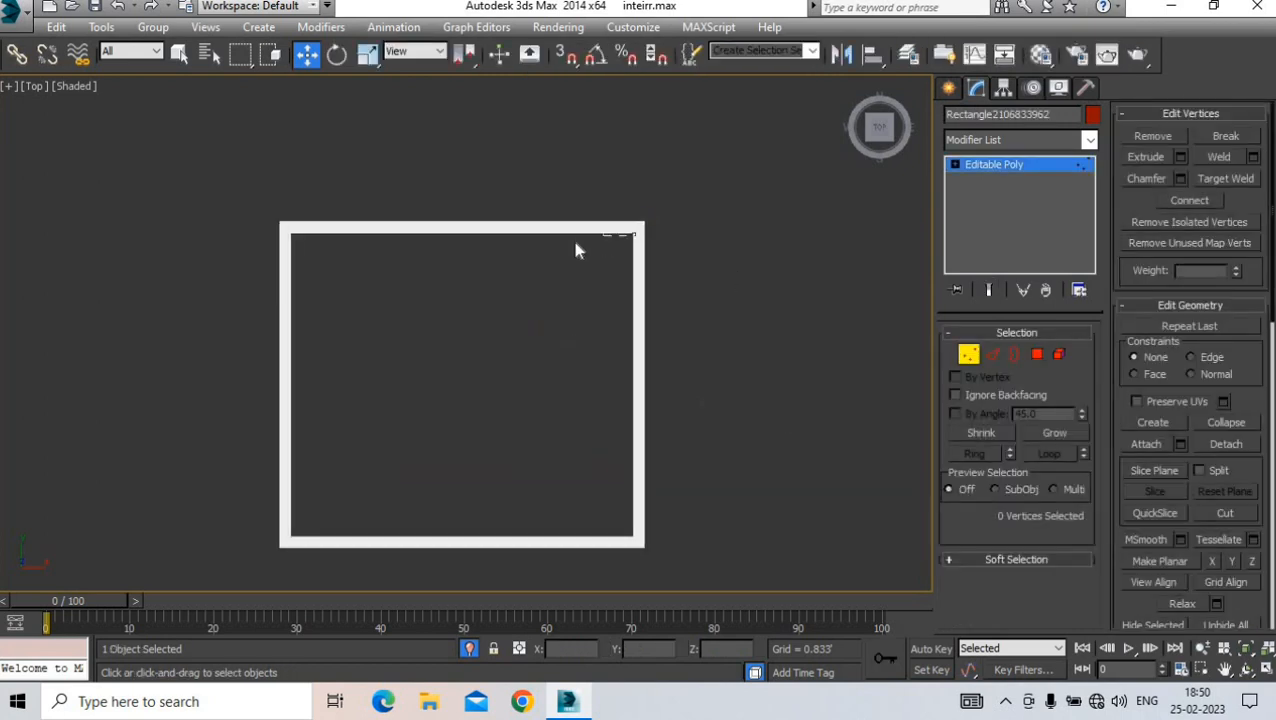
pyautogui.moveTo(300, 296); pyautogui.dragTo(299, 293)
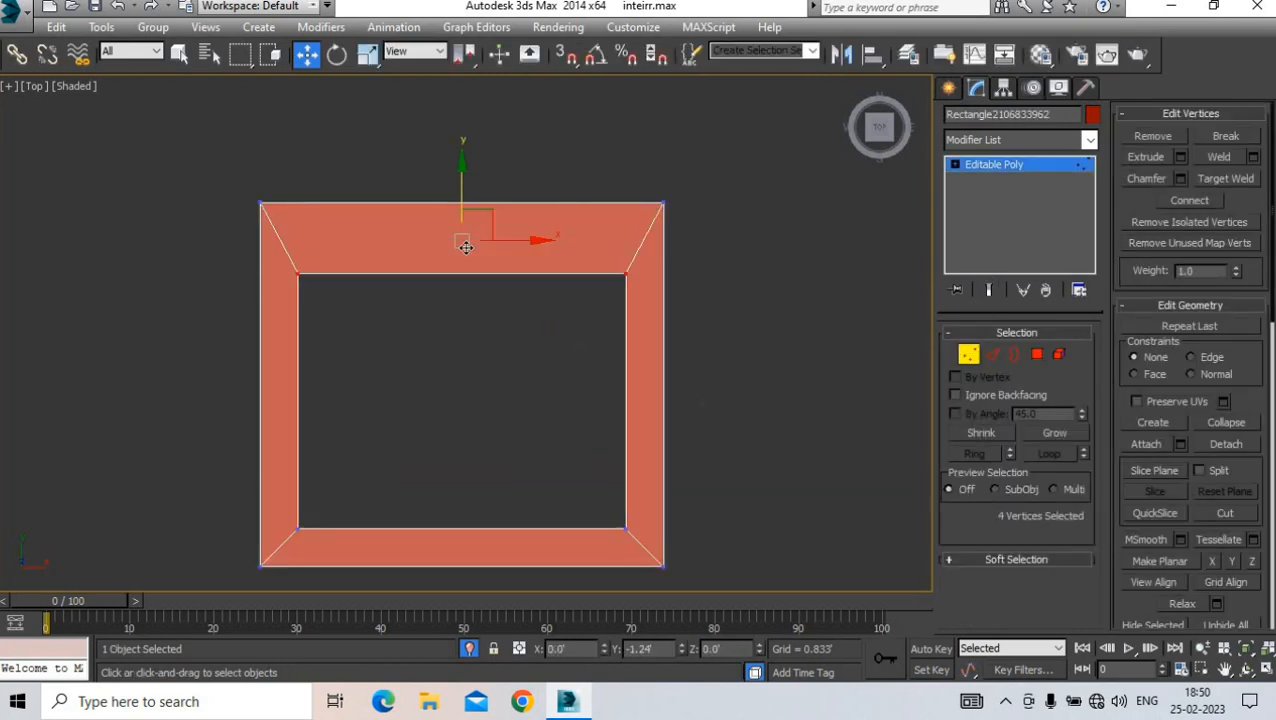
pyautogui.moveTo(460, 212); pyautogui.dragTo(460, 250)
pyautogui.moveTo(641, 545); pyautogui.dragTo(640, 544)
pyautogui.moveTo(632, 400); pyautogui.dragTo(586, 470)
# - Move the frame's lower inner vertices inward by about 1.352' and its left inner vertices by about 1.448'
pyautogui.moveTo(586, 474); pyautogui.dragTo(272, 548)
pyautogui.moveTo(443, 483); pyautogui.dragTo(443, 446)
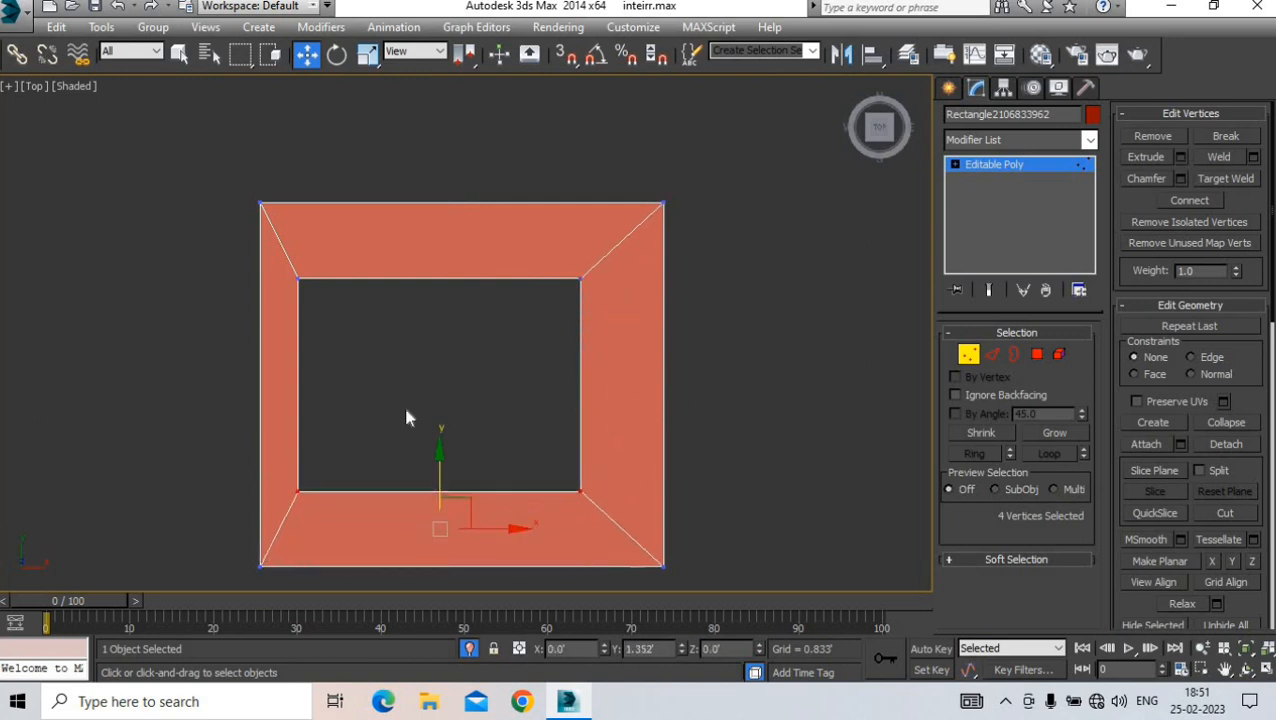
pyautogui.moveTo(362, 262); pyautogui.dragTo(288, 505)
pyautogui.moveTo(386, 398); pyautogui.dragTo(428, 398)
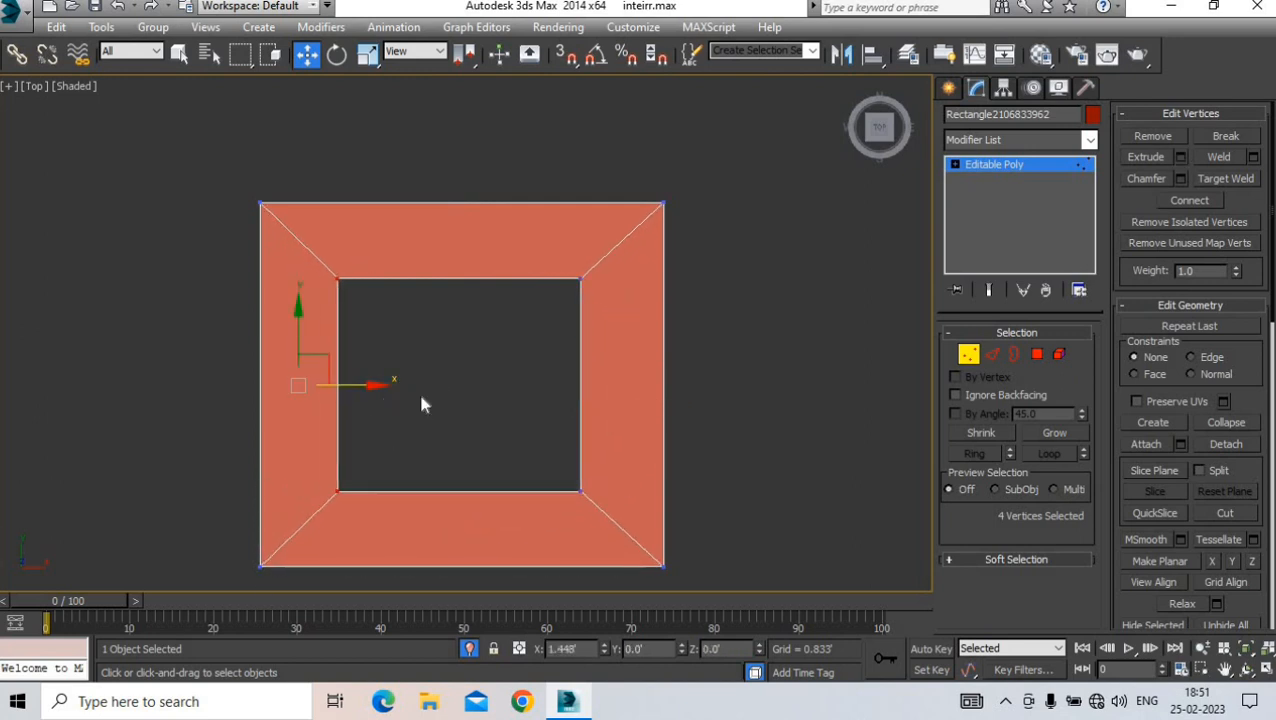
# - End the isolation and lower the frame along Z until it sits below the ceiling in a perspective view
pyautogui.click(950, 90)
pyautogui.hotkey('alt', 'q')
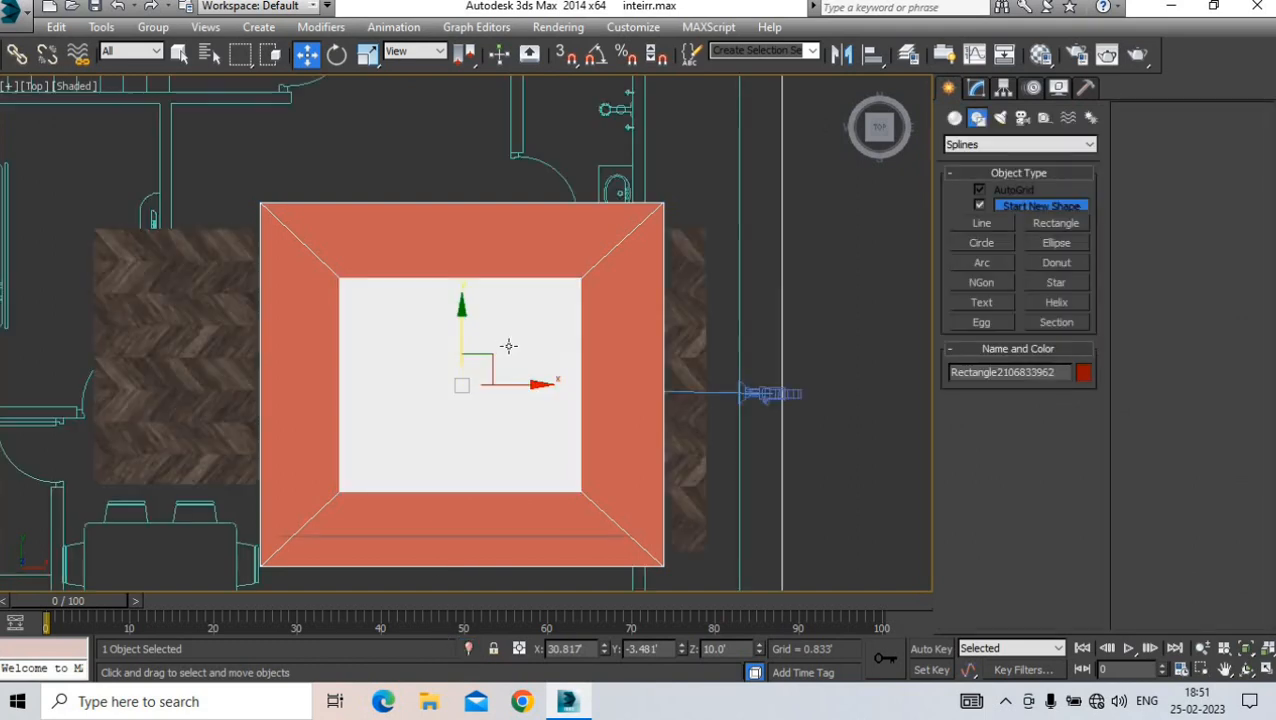
pyautogui.press('c')
pyautogui.press('p')
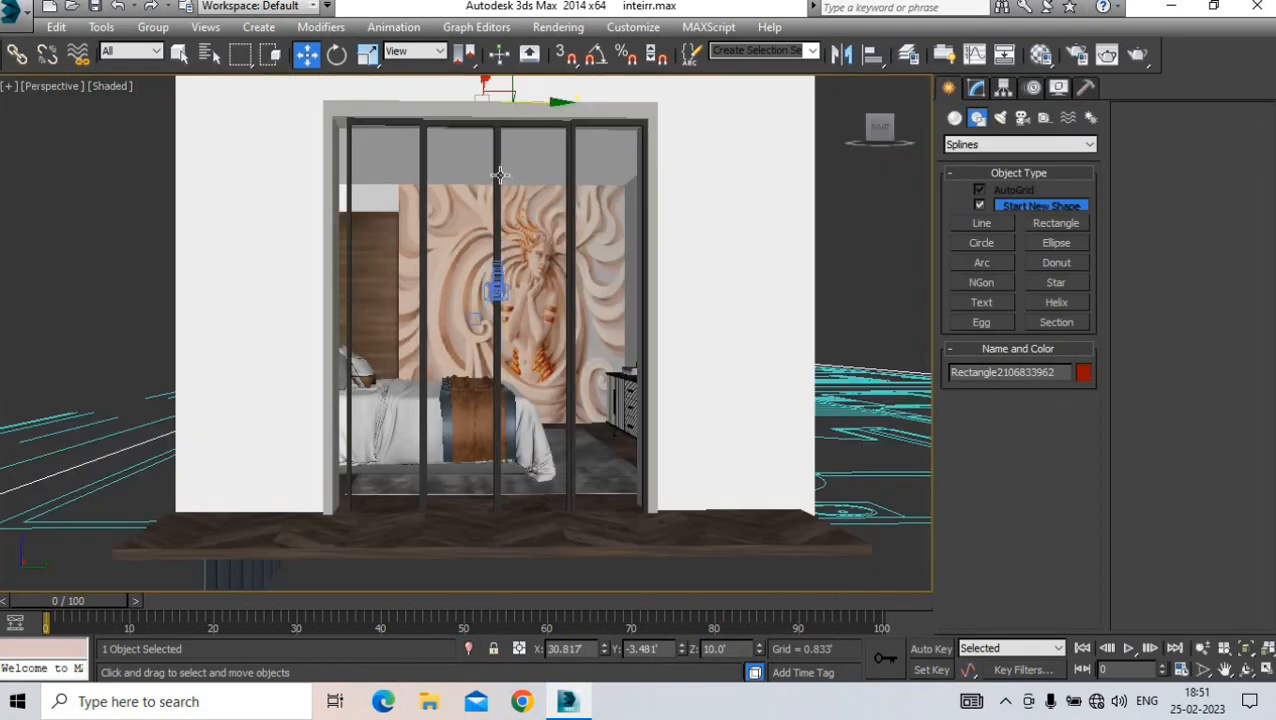
pyautogui.scroll(8, 500, 175)
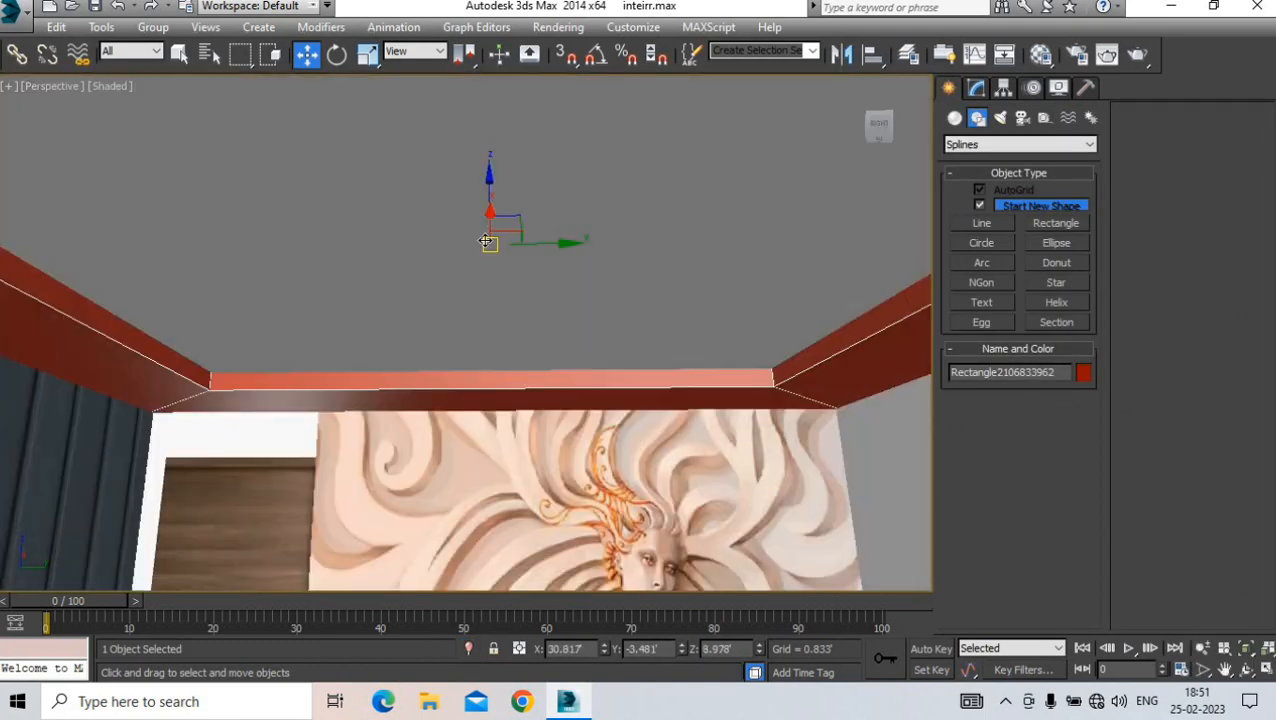
pyautogui.moveTo(489, 196); pyautogui.dragTo(489, 243)
# - Scale the ceiling frame slightly, place it at about X 30.608' and Z 8.72', and return to the camera view
pyautogui.press('r')
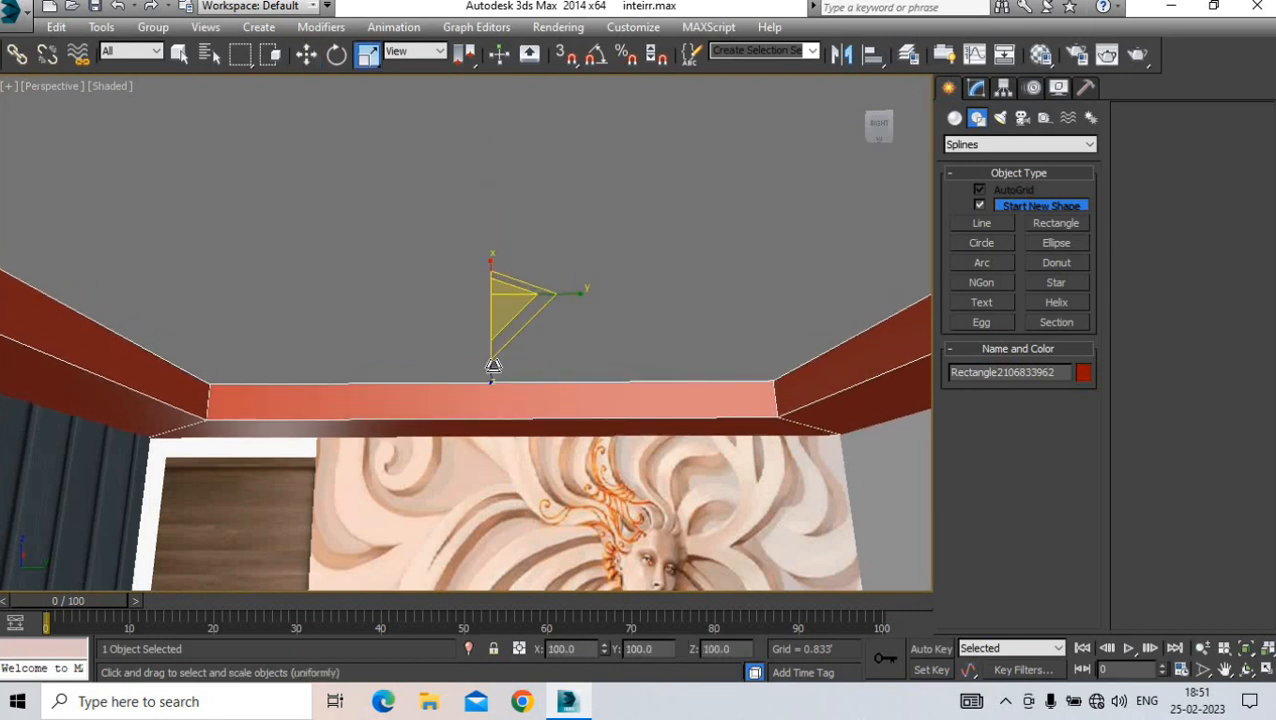
pyautogui.moveTo(490, 356); pyautogui.dragTo(488, 314)
pyautogui.press('w')
pyautogui.keyDown('alt'); pyautogui.moveTo(488, 316); pyautogui.dragTo(539, 213, button='middle'); pyautogui.keyUp('alt')
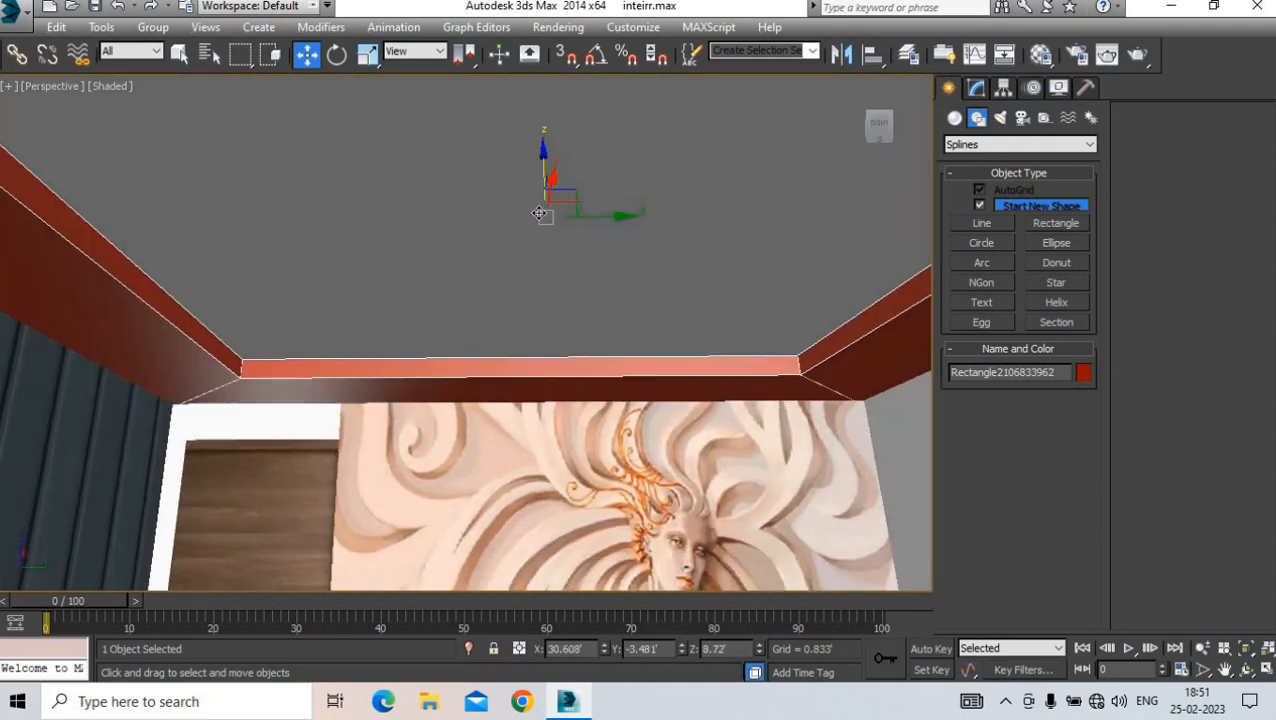
pyautogui.press('c')
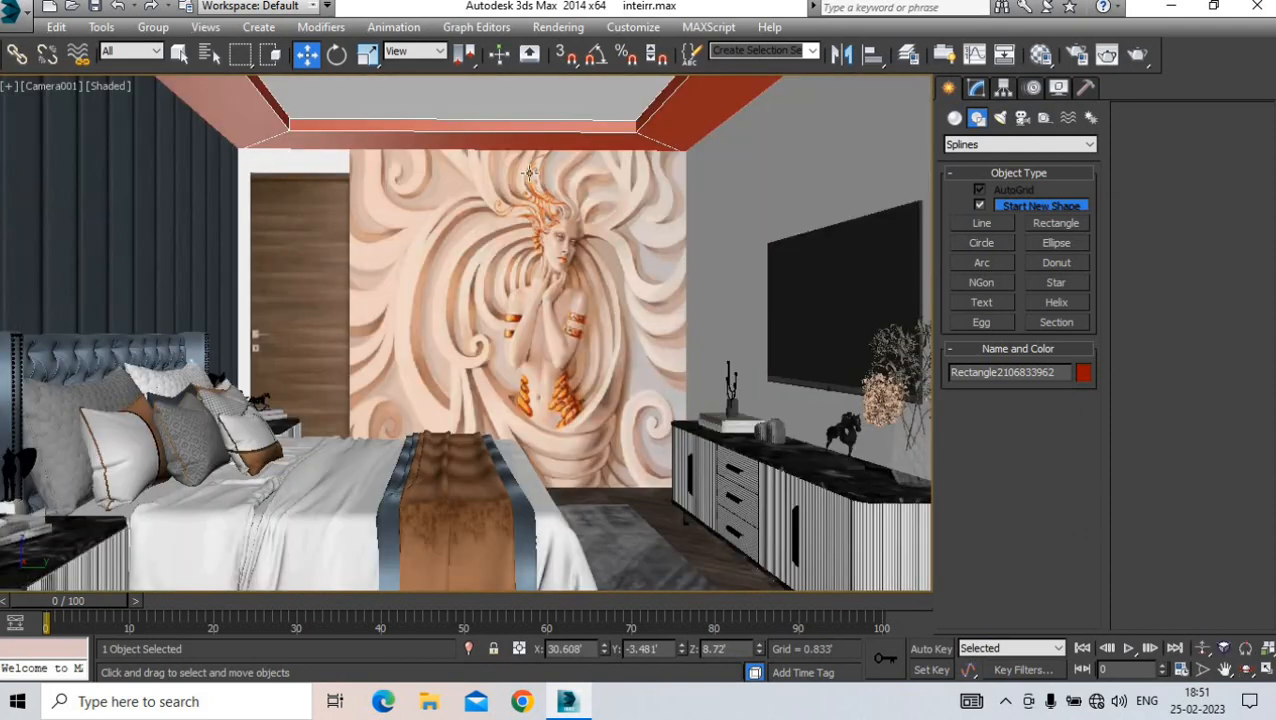
# - Assign the white Material #24 to the ceiling frame
pyautogui.press('m')
pyautogui.click(983, 210)
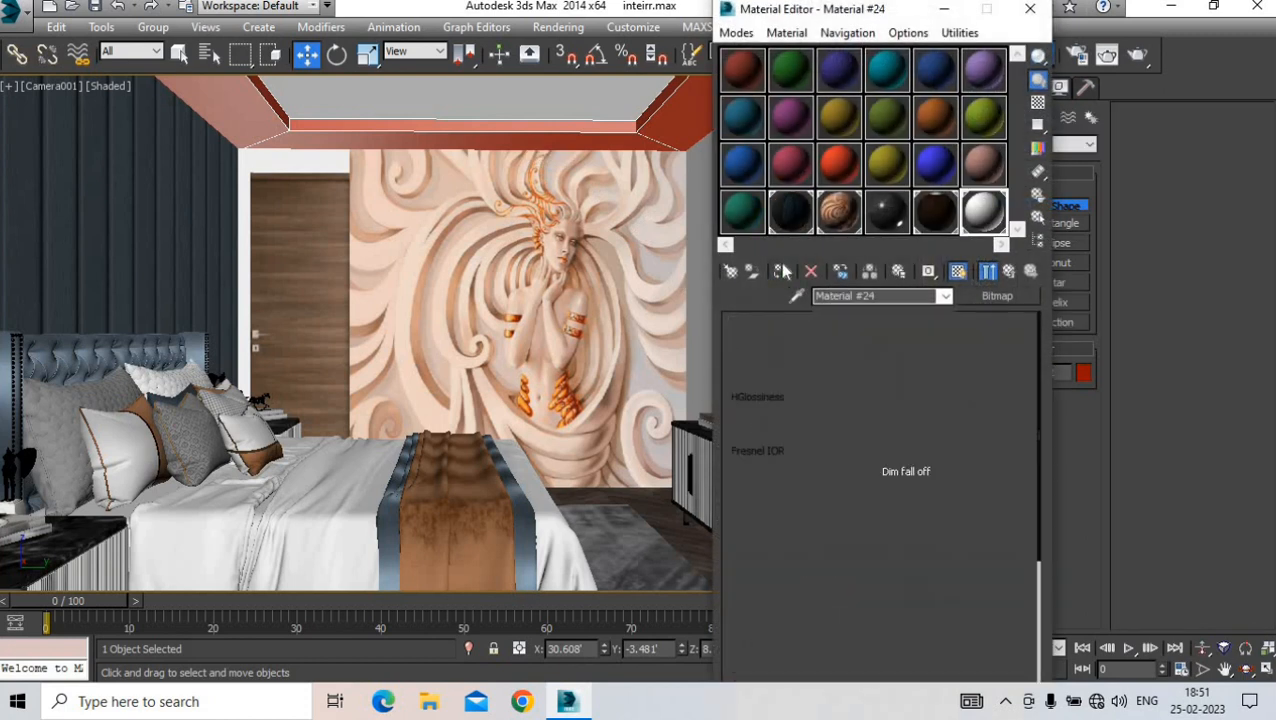
pyautogui.click(1028, 11)
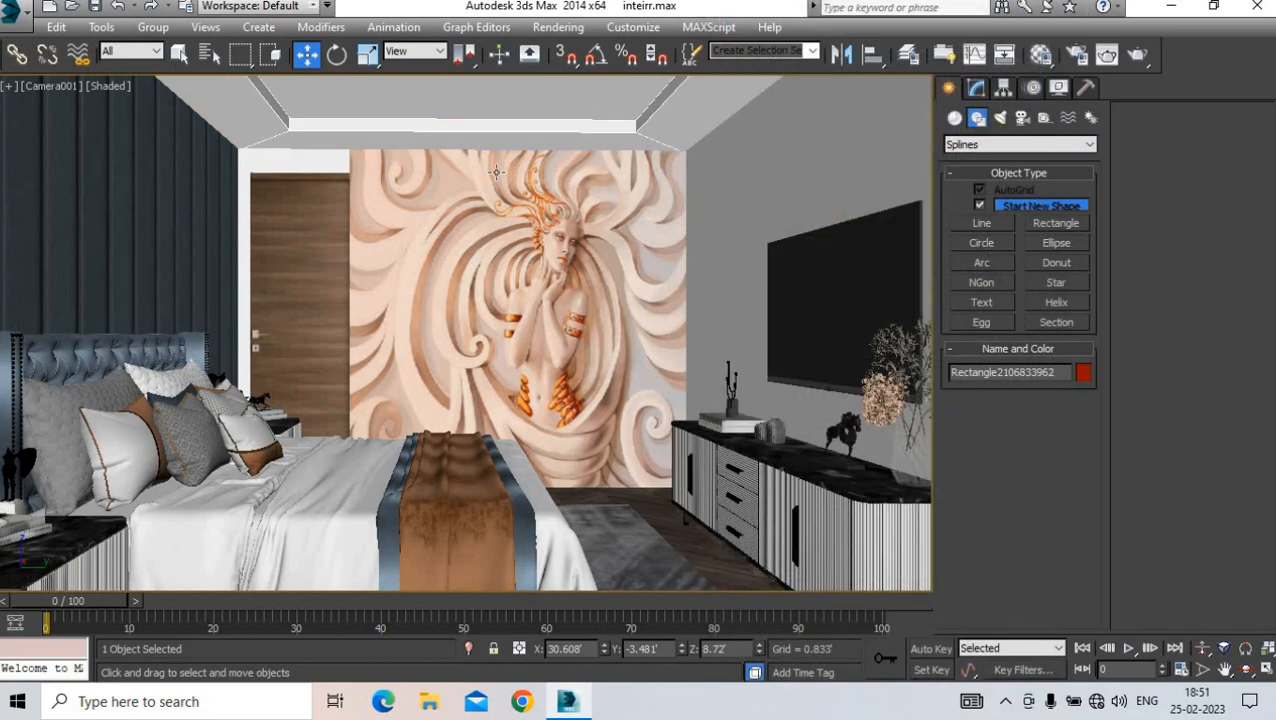
# - Stretch the ceiling frame along Y, flatten it to 82% in Z, and move it to about X 30.468'
pyautogui.press('p')
pyautogui.press('r')
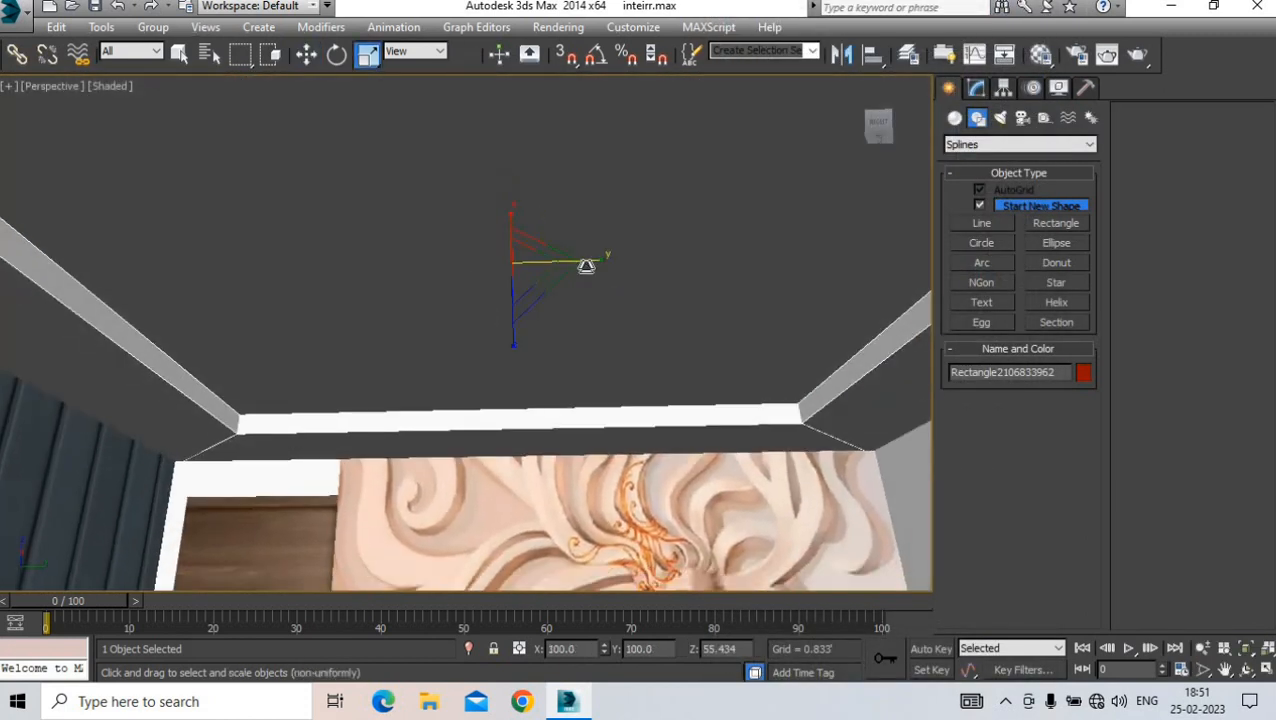
pyautogui.moveTo(586, 266); pyautogui.dragTo(606, 266)
pyautogui.moveTo(513, 337); pyautogui.dragTo(513, 323)
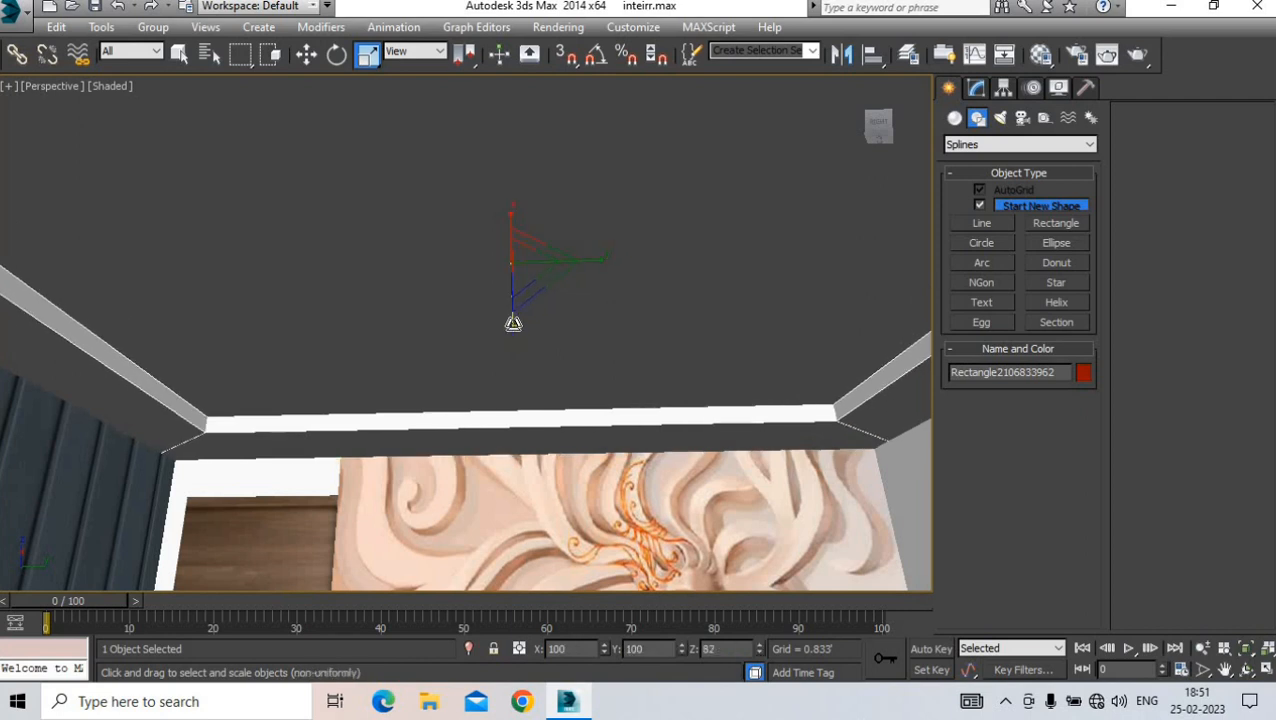
pyautogui.press('w')
pyautogui.keyDown('alt'); pyautogui.moveTo(515, 319); pyautogui.dragTo(495, 313, button='middle'); pyautogui.keyUp('alt')
pyautogui.moveTo(518, 239); pyautogui.dragTo(515, 248)
pyautogui.keyDown('alt'); pyautogui.moveTo(497, 303); pyautogui.dragTo(510, 302, button='middle'); pyautogui.keyUp('alt')
pyautogui.press('c')
pyautogui.click(644, 513)
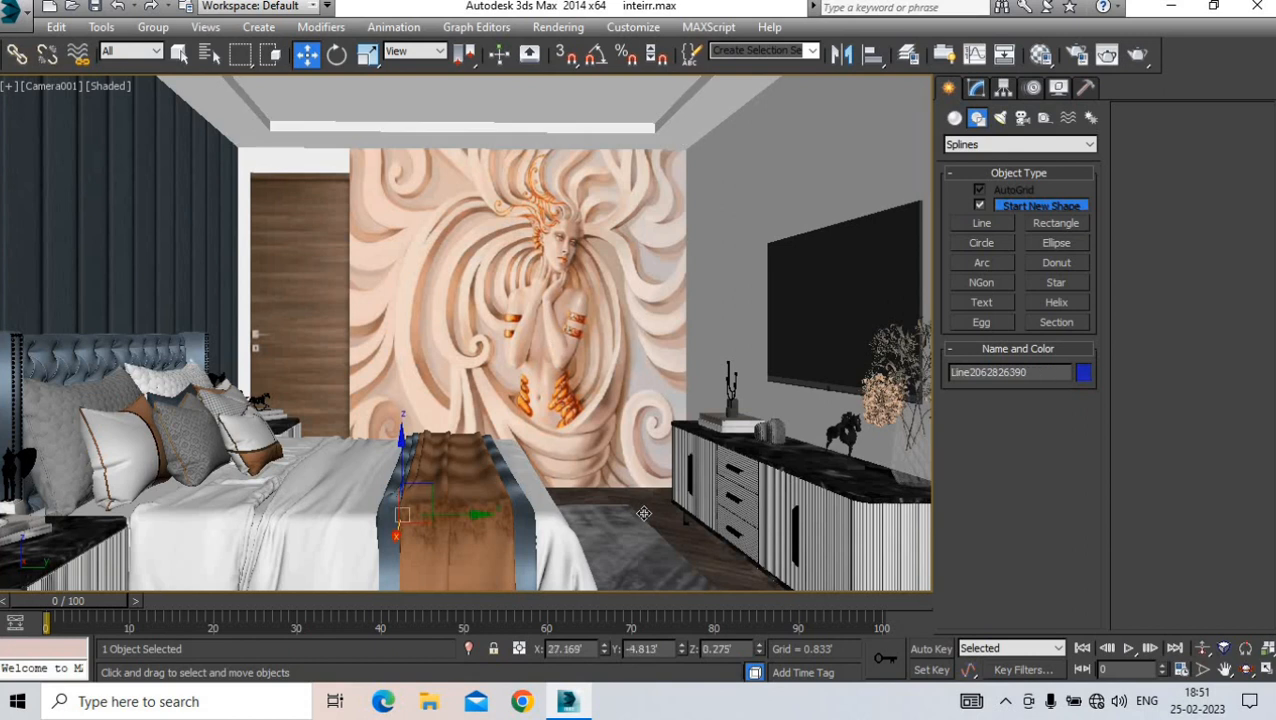
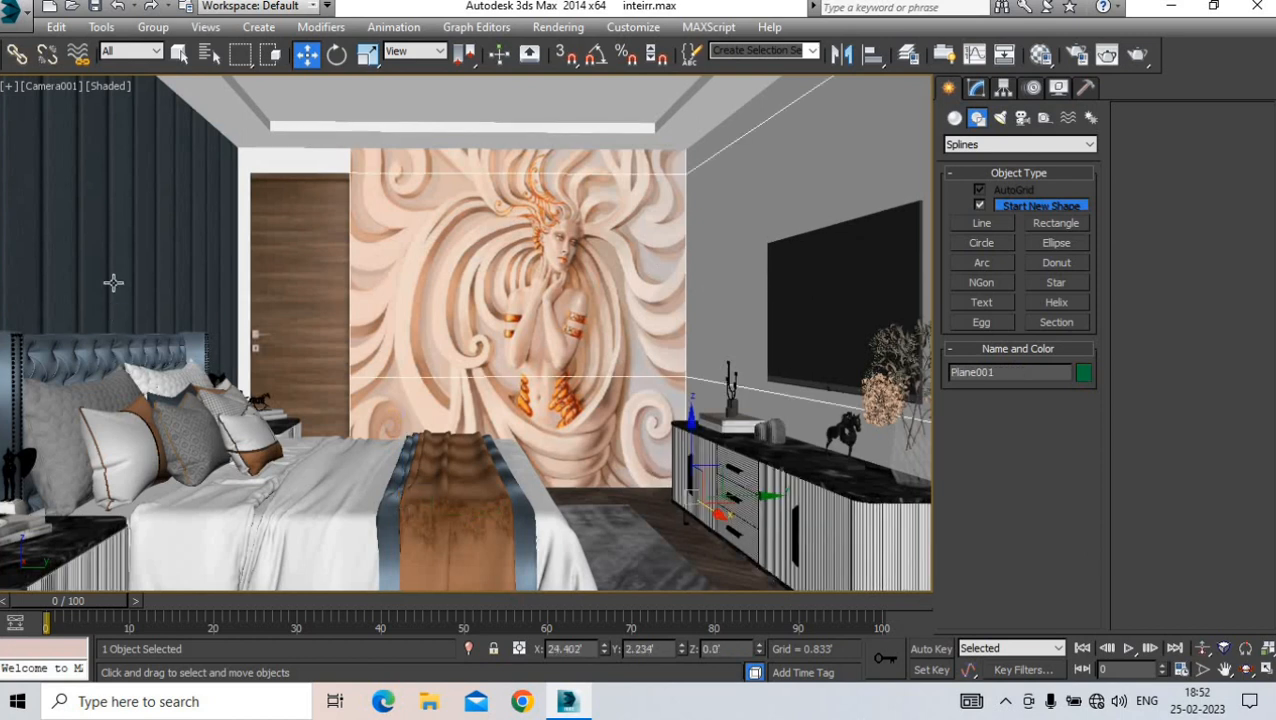
# - Copy the dark ribbed wall panel from behind the bed onto the opposite wall behind the TV
pyautogui.click(157, 337)
pyautogui.moveTo(640, 352)
pyautogui.keyDown('shift'); pyautogui.mouseDown()
pyautogui.moveTo(857, 381)
pyautogui.moveTo(846, 381)
pyautogui.mouseUp(); pyautogui.keyUp('shift')
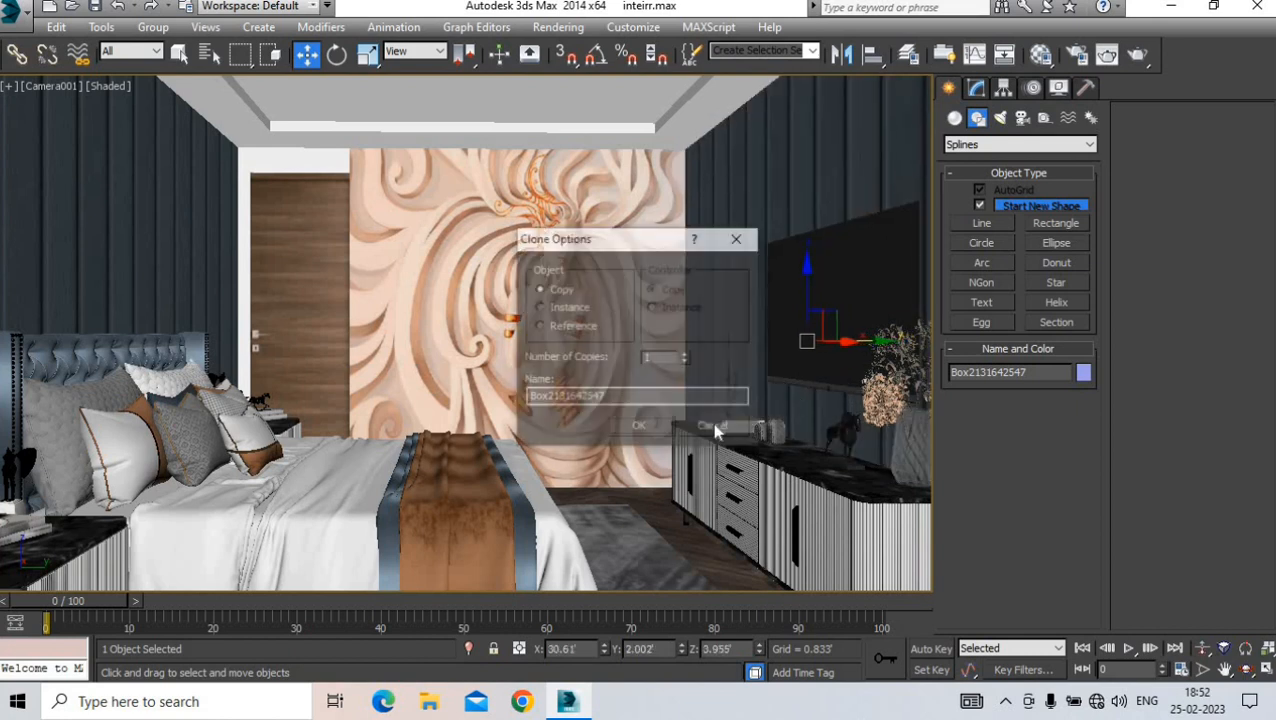
pyautogui.click(620, 427)
# - Shift the TV and console group about -0.063' along Y, away from the new panel
pyautogui.click(635, 511)
pyautogui.click(728, 497)
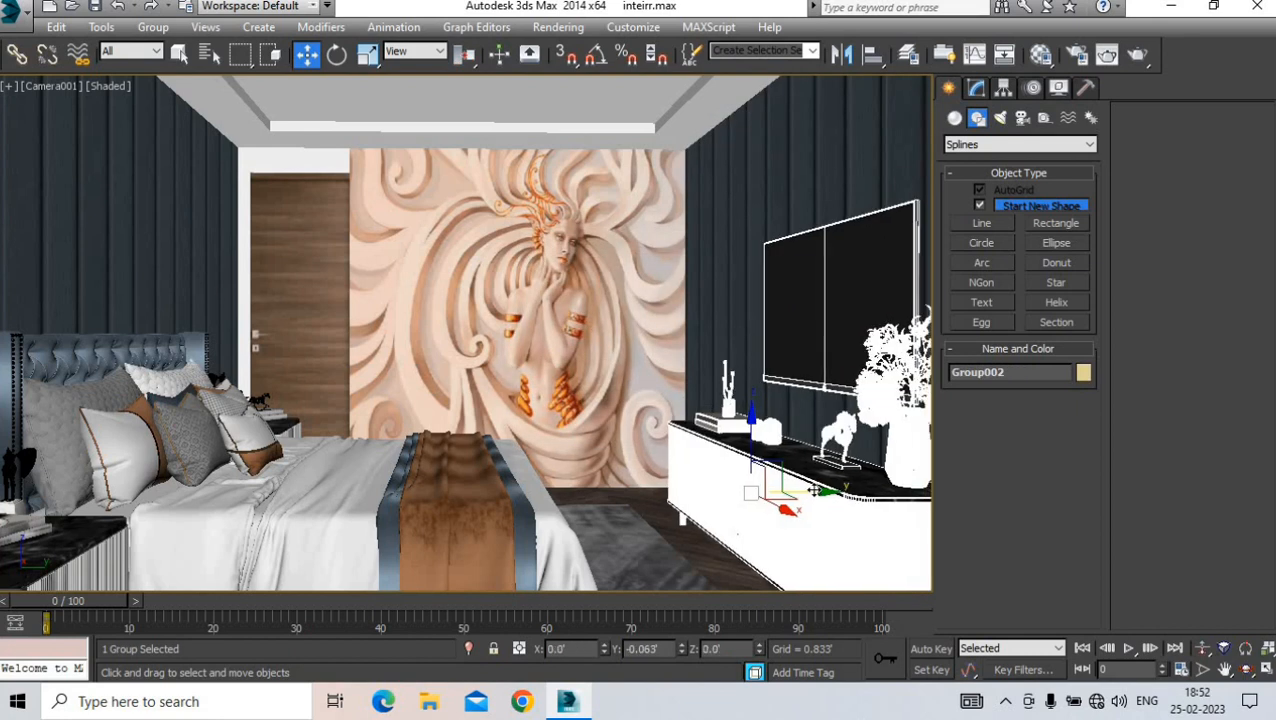
pyautogui.click(650, 460)
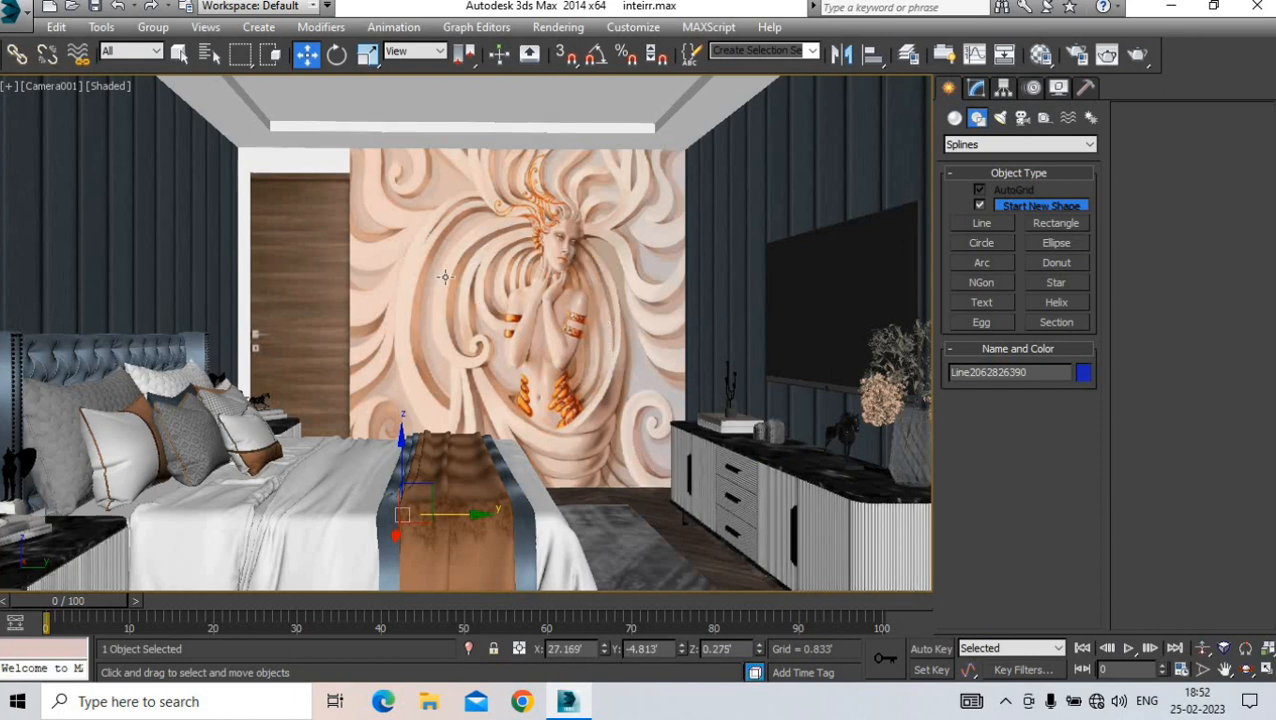
# - Examine the objects outside the room in perspective view to find the recessed downlights
pyautogui.click(410, 128)
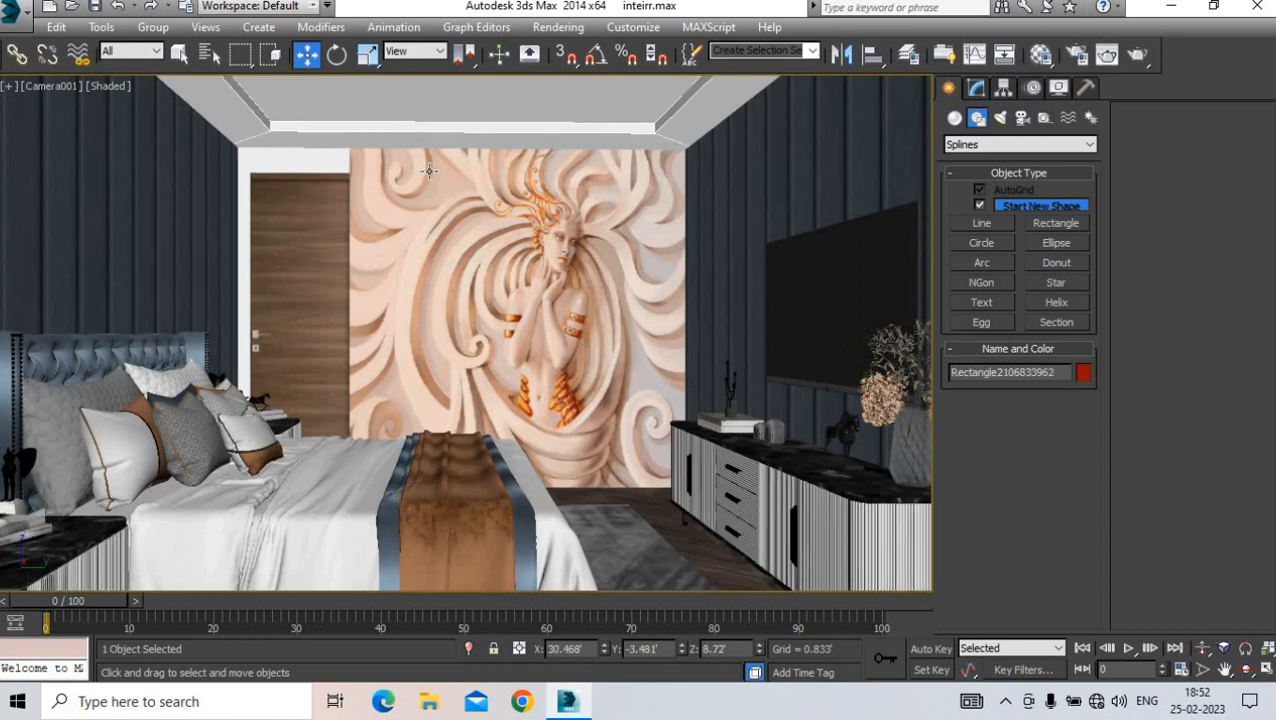
pyautogui.press('p')
pyautogui.scroll(-10, 462, 234)
pyautogui.keyDown('alt'); pyautogui.moveTo(462, 234); pyautogui.dragTo(410, 338, button='middle'); pyautogui.keyUp('alt')
pyautogui.click(238, 269)
pyautogui.scroll(-5, 410, 338)
pyautogui.scroll(-4, 423, 345)
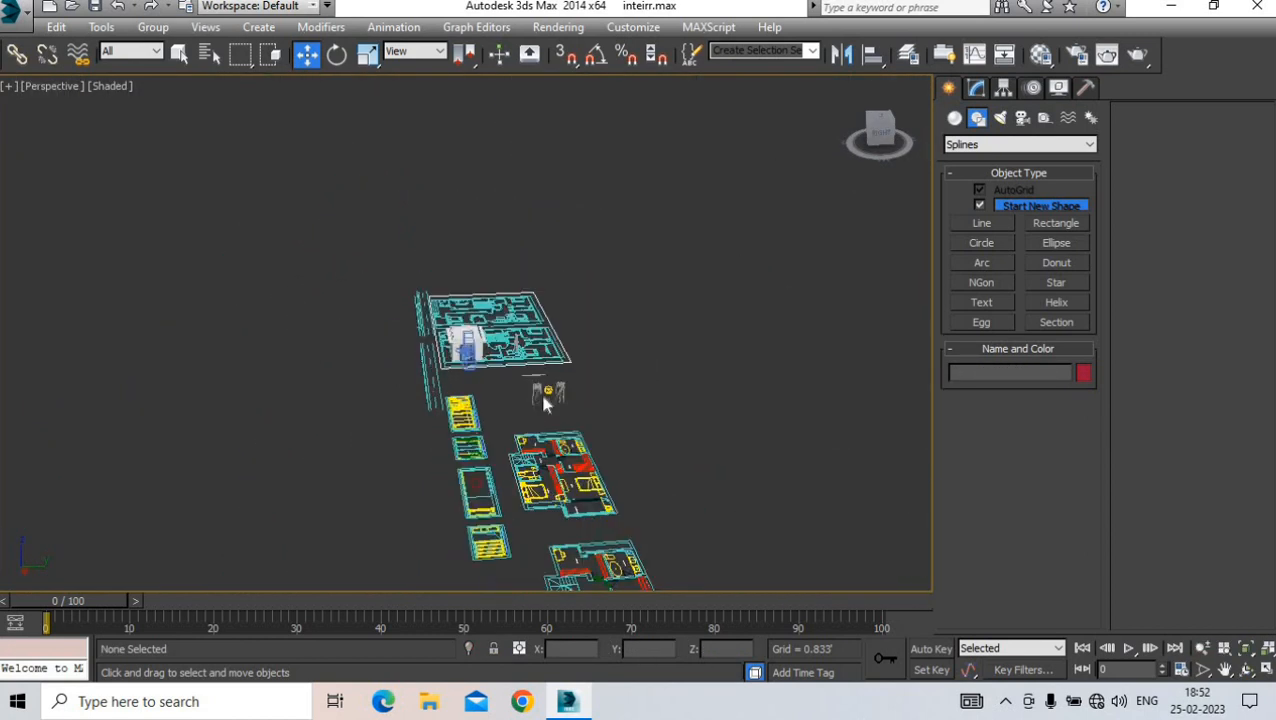
pyautogui.scroll(5, 545, 395)
pyautogui.scroll(5, 555, 379)
pyautogui.moveTo(552, 376); pyautogui.dragTo(567, 418, button='middle')
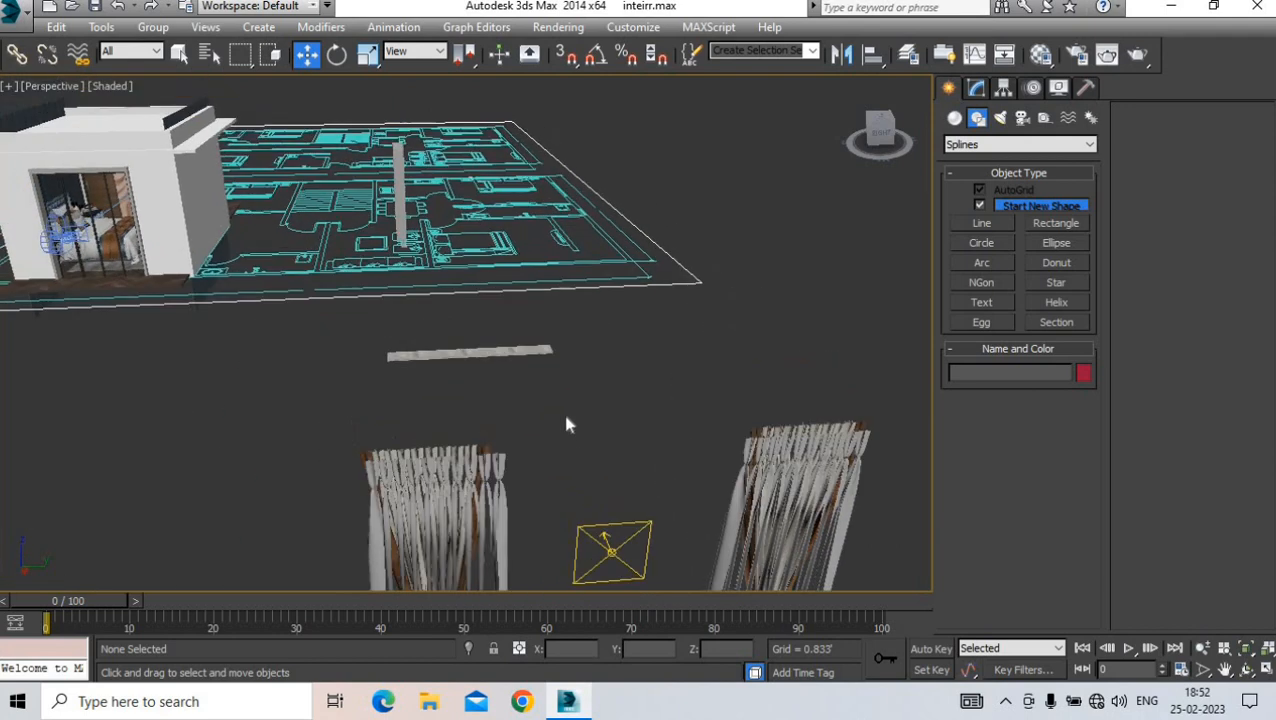
pyautogui.scroll(-5, 527, 381)
pyautogui.keyDown('alt'); pyautogui.moveTo(527, 381); pyautogui.dragTo(510, 358, button='middle'); pyautogui.keyUp('alt')
pyautogui.scroll(-4, 470, 390)
pyautogui.scroll(10, 340, 440)
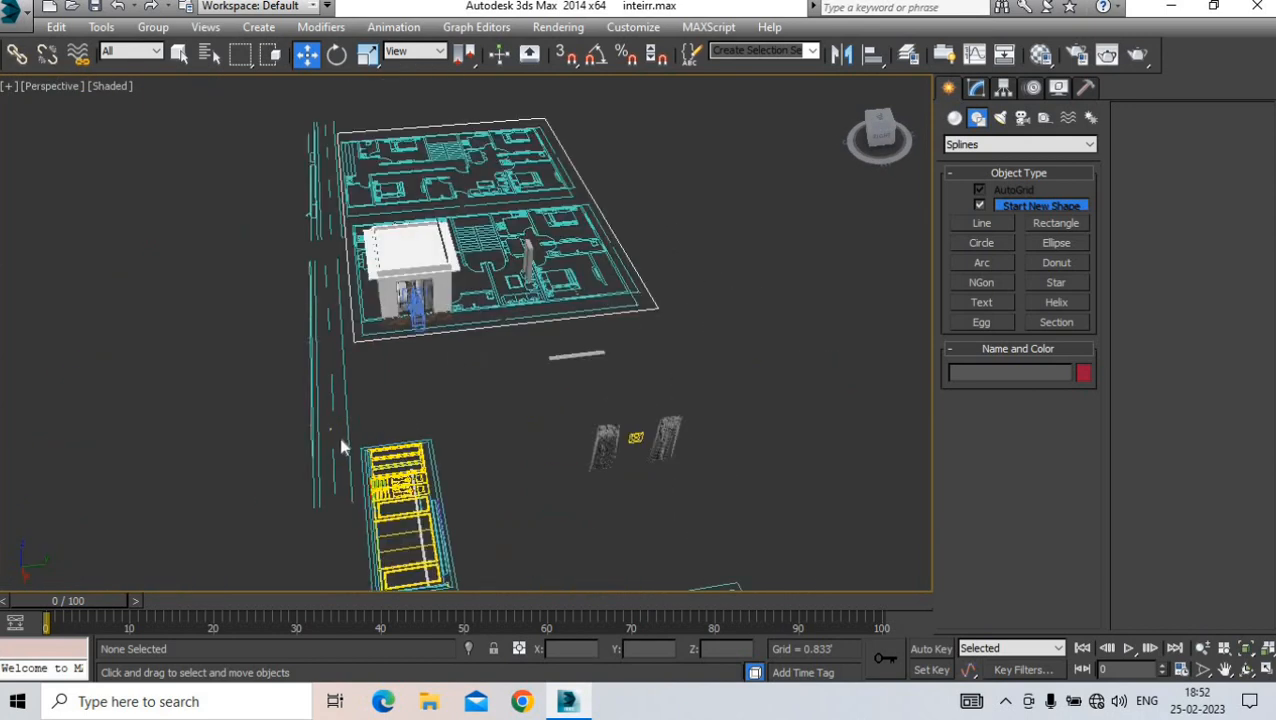
pyautogui.scroll(-8, 312, 357)
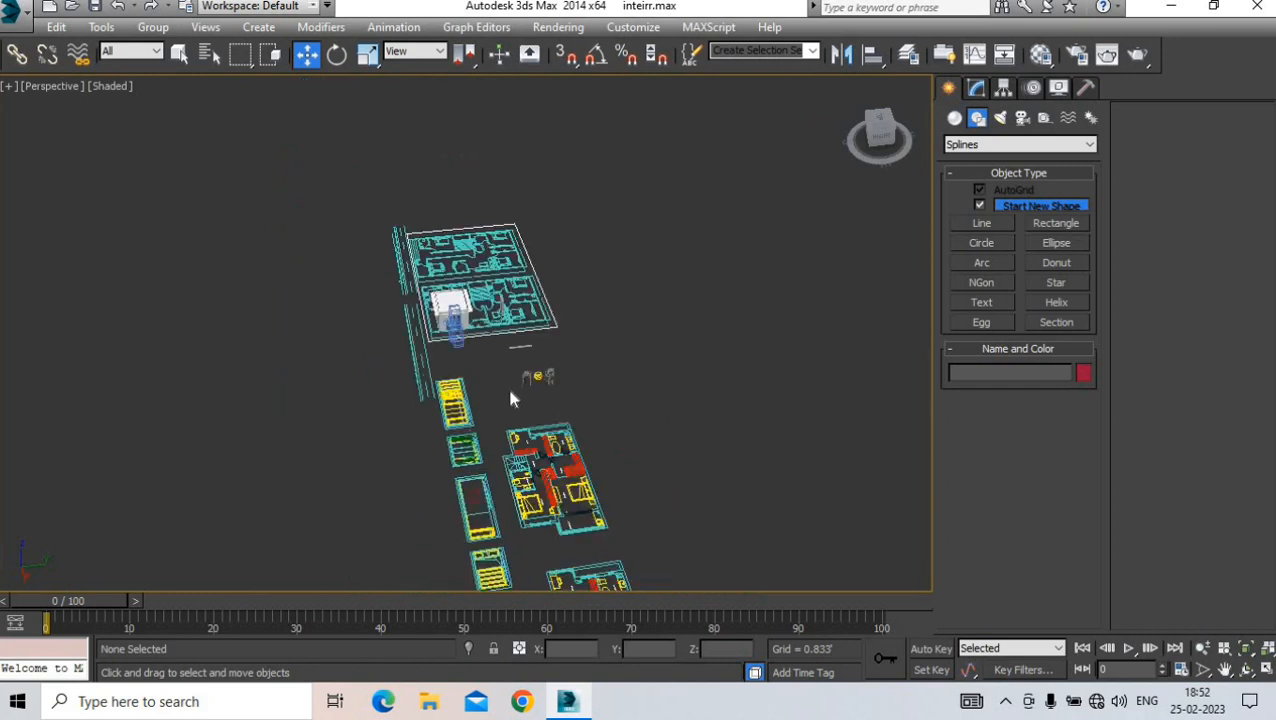
pyautogui.scroll(5, 530, 450)
pyautogui.scroll(8, 548, 507)
pyautogui.scroll(-5, 521, 436)
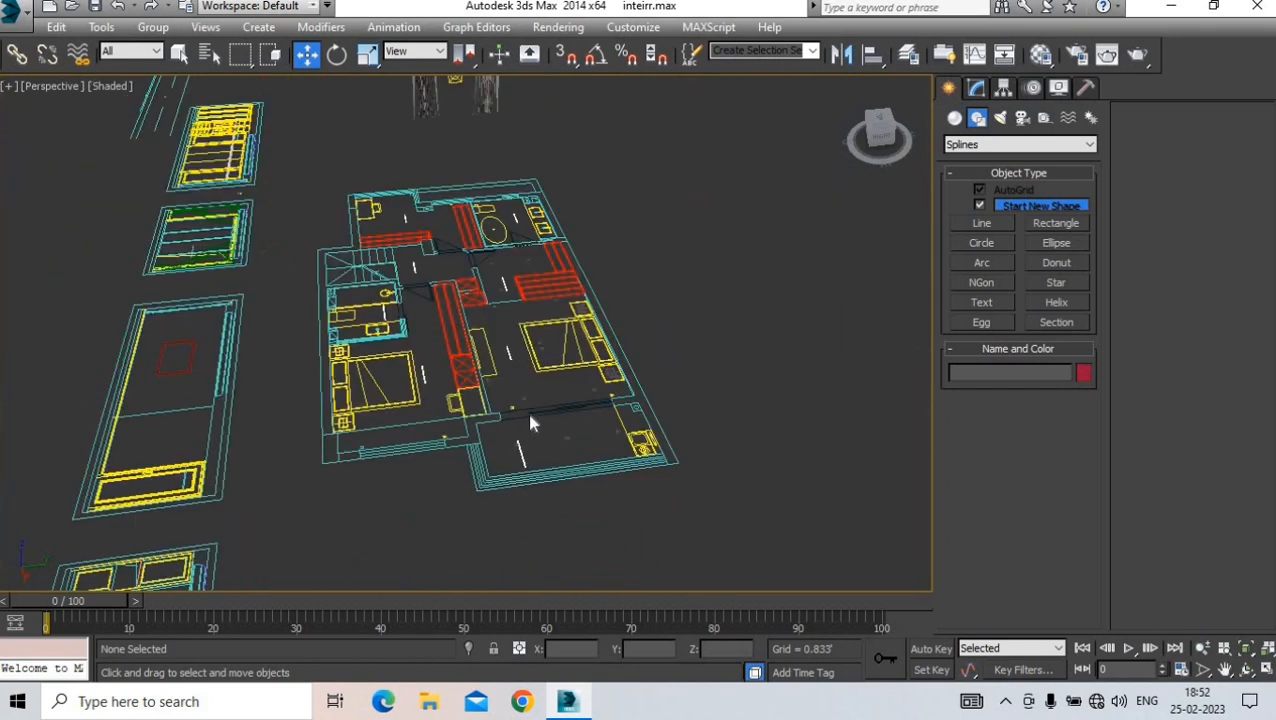
pyautogui.keyDown('alt'); pyautogui.moveTo(335, 452); pyautogui.dragTo(293, 418, button='middle'); pyautogui.keyUp('alt')
pyautogui.scroll(4, 293, 418)
# - Isolate one of the two round recessed downlights and ungroup it
pyautogui.click(370, 411)
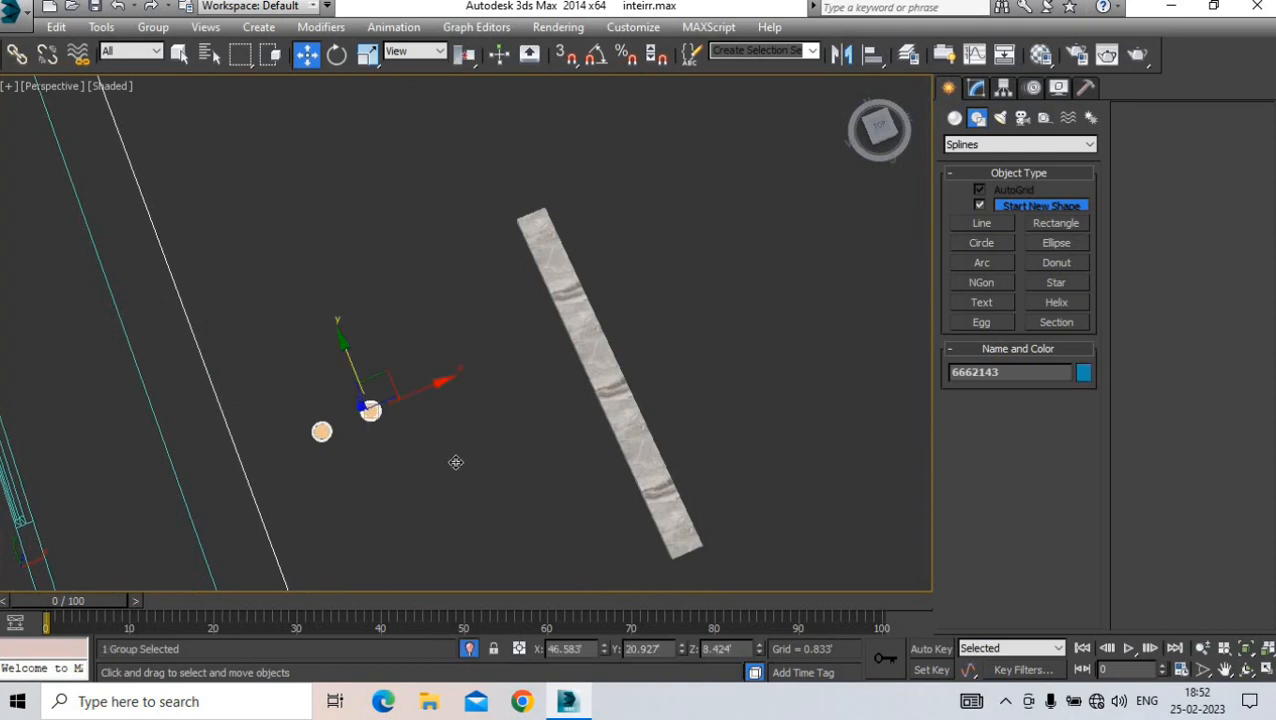
pyautogui.press('z')
pyautogui.keyDown('alt'); pyautogui.moveTo(456, 462); pyautogui.dragTo(479, 231, button='middle'); pyautogui.keyUp('alt')
pyautogui.click(153, 28)
pyautogui.click(172, 68)
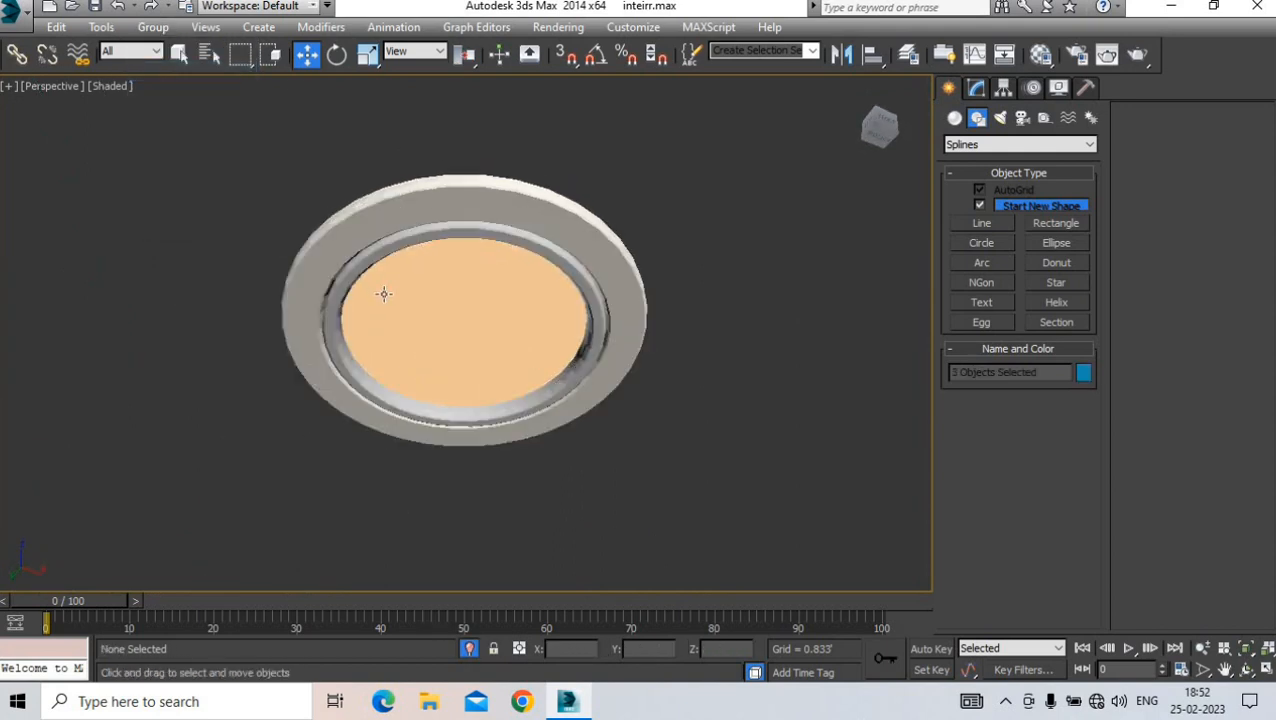
# - Assign an unused material to the downlight's inner disc and change its type to VRayLightMtl
pyautogui.click(399, 296)
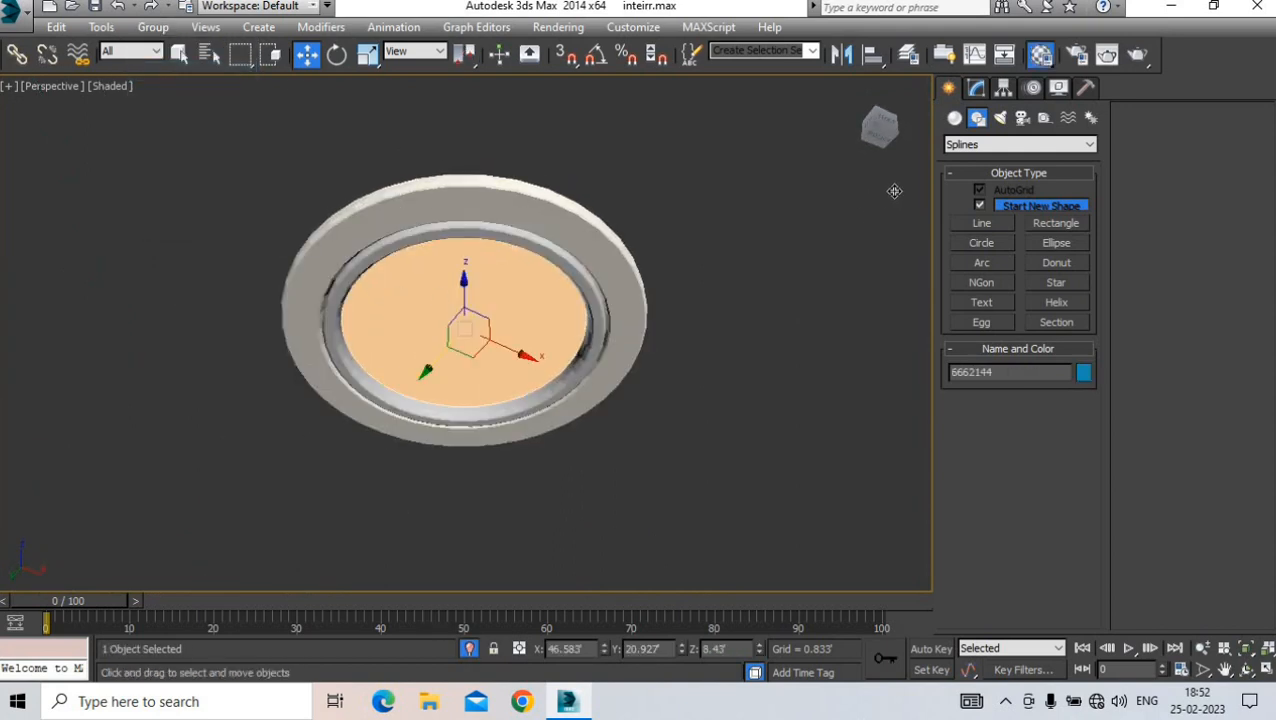
pyautogui.press('m')
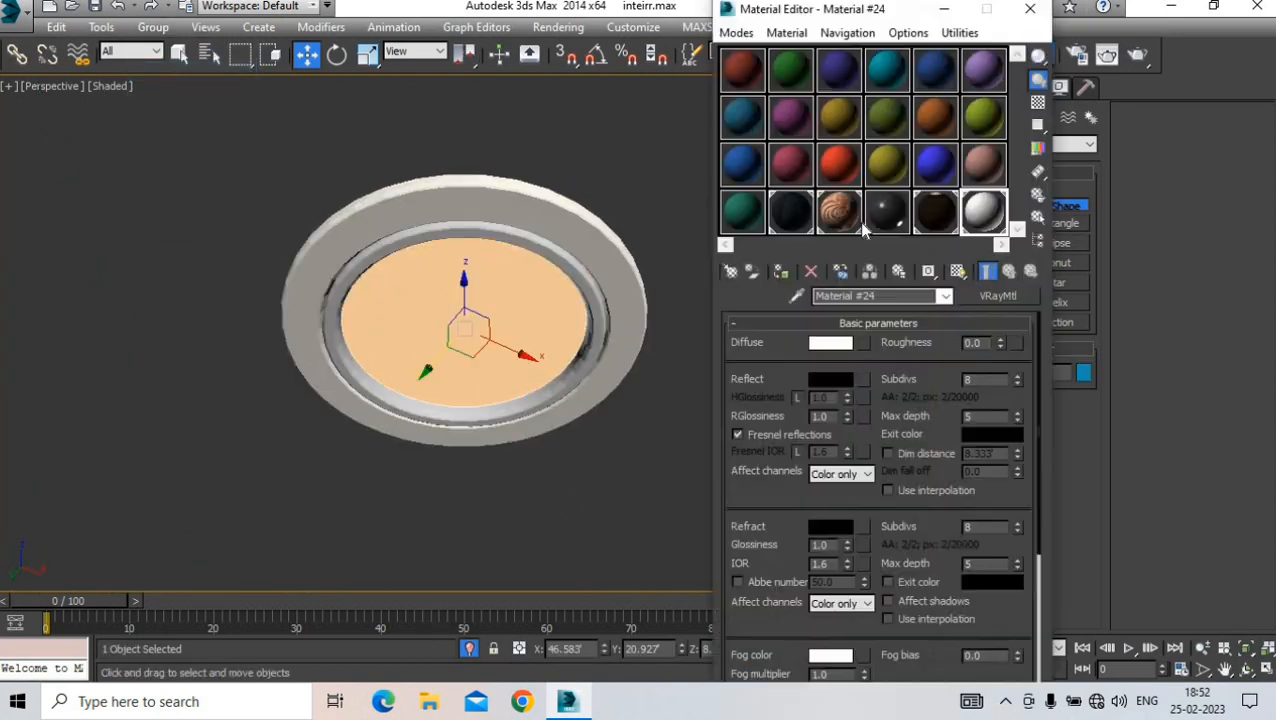
pyautogui.click(752, 215)
pyautogui.click(987, 272)
pyautogui.click(990, 296)
pyautogui.click(489, 421)
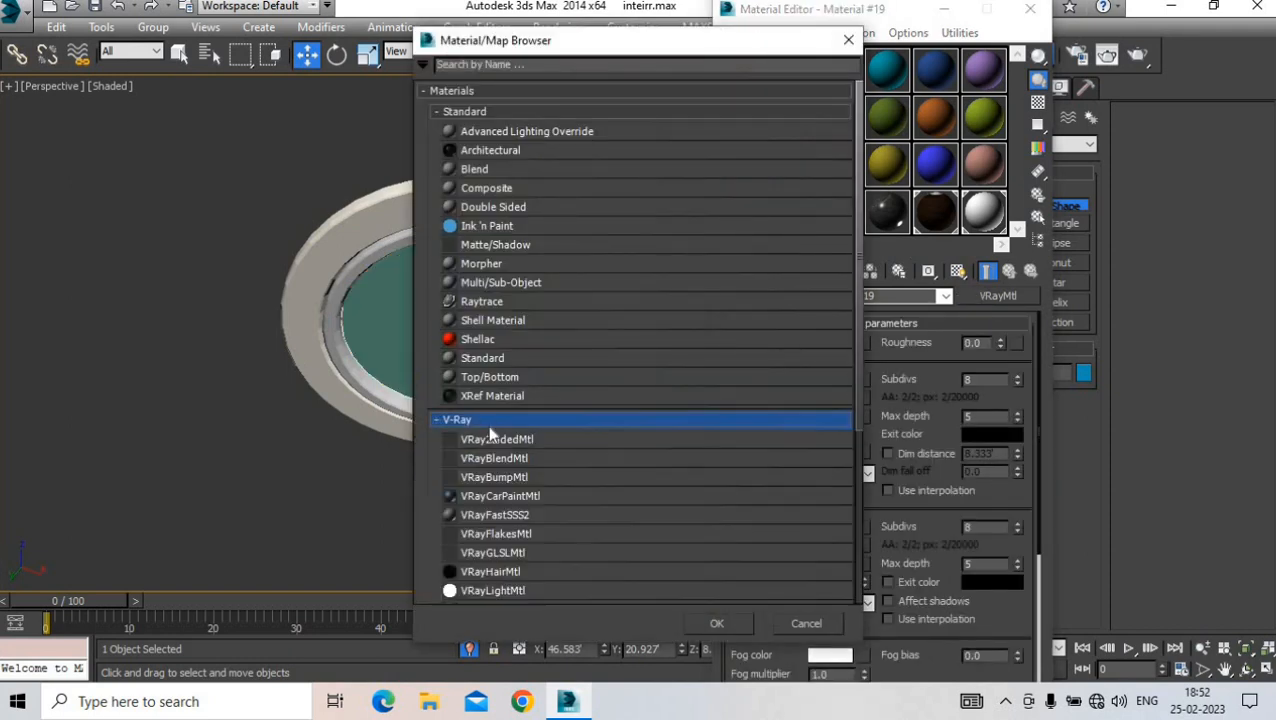
pyautogui.doubleClick(482, 591)
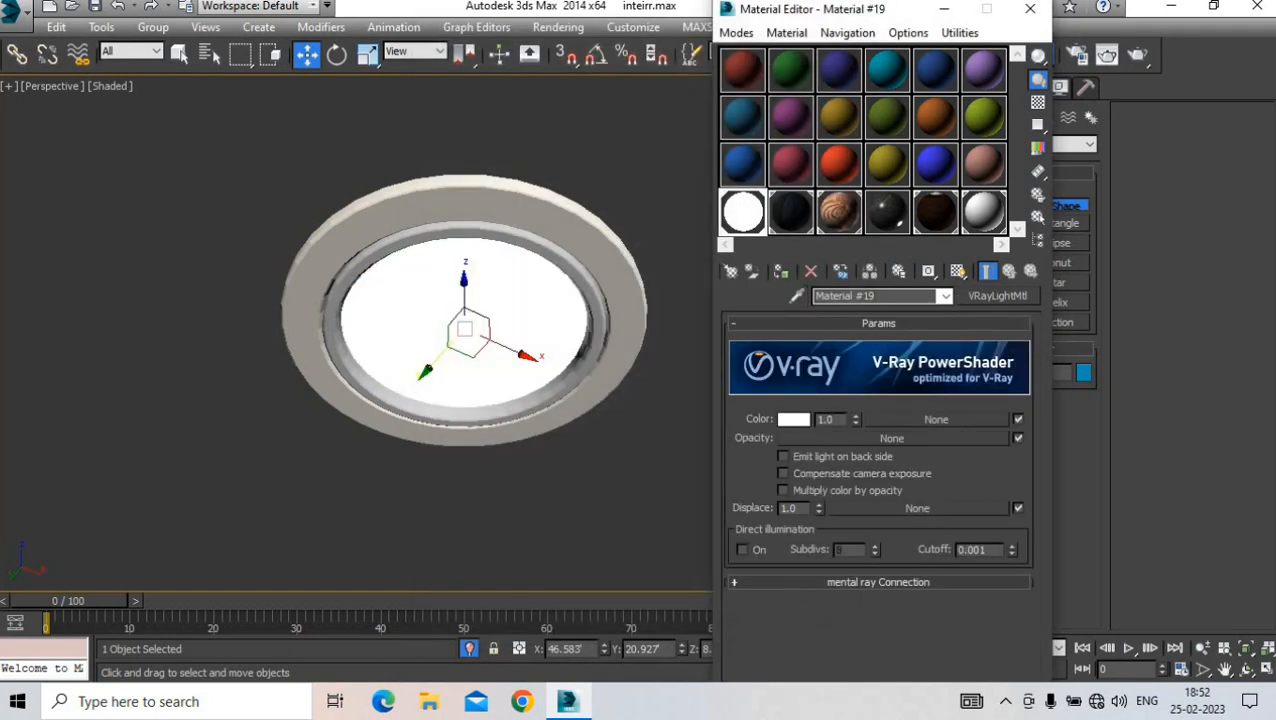
# - Set the light material's multiplier to 20 and its colour to orange (251, 112, 75)
pyautogui.click(783, 420)
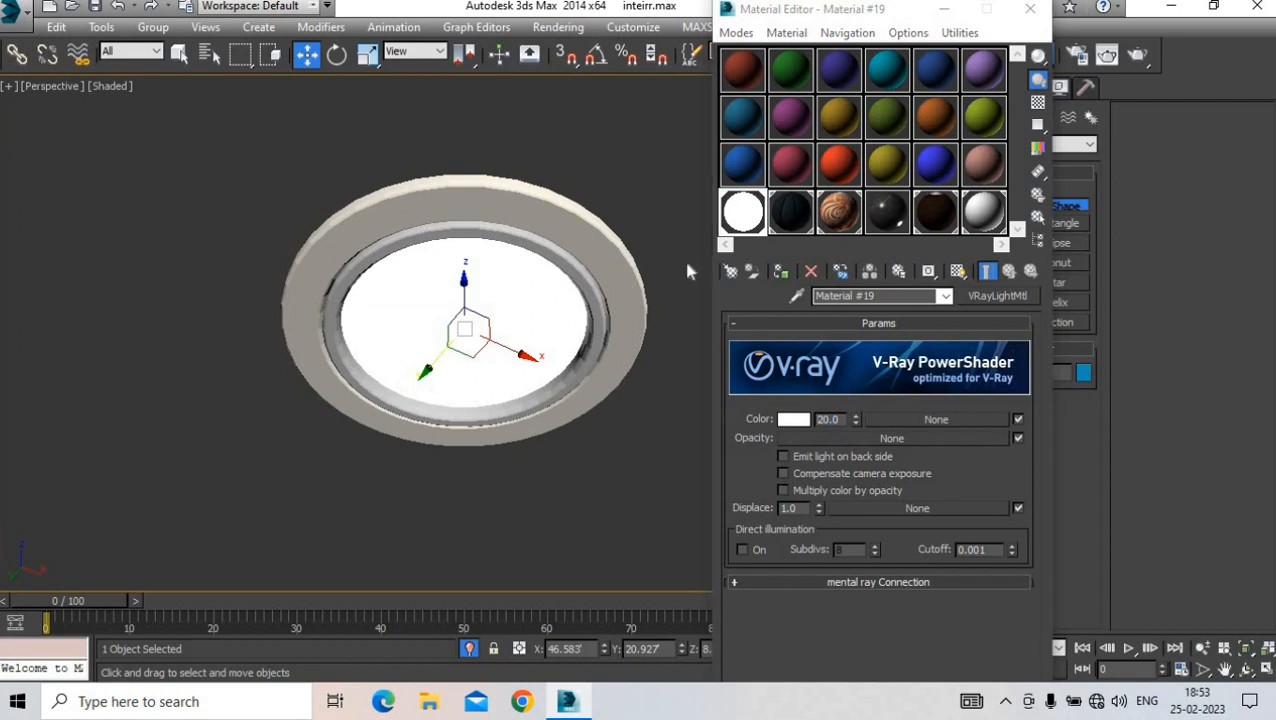
pyautogui.click(381, 118)
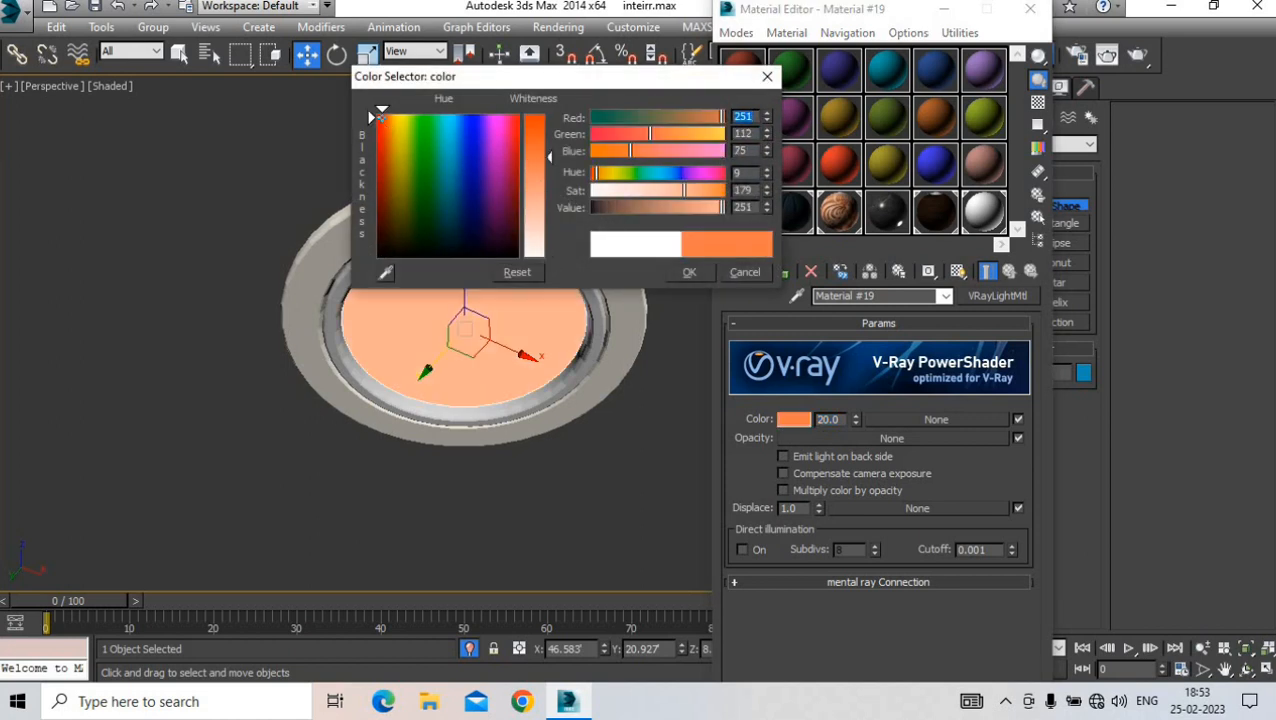
pyautogui.click(689, 272)
pyautogui.click(1030, 8)
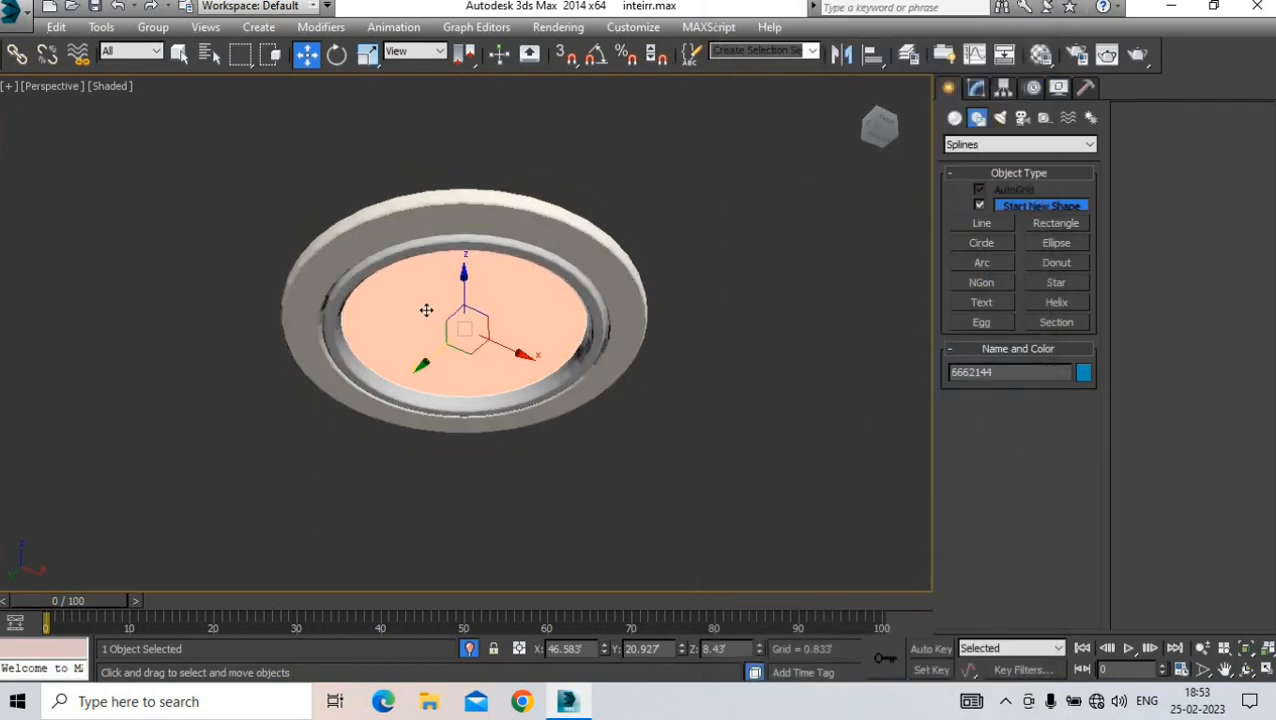
# - Scale the glowing disc slightly within its ring and lower it about 0.007' along Z
pyautogui.press('r')
pyautogui.moveTo(453, 321); pyautogui.dragTo(469, 287)
pyautogui.press('w')
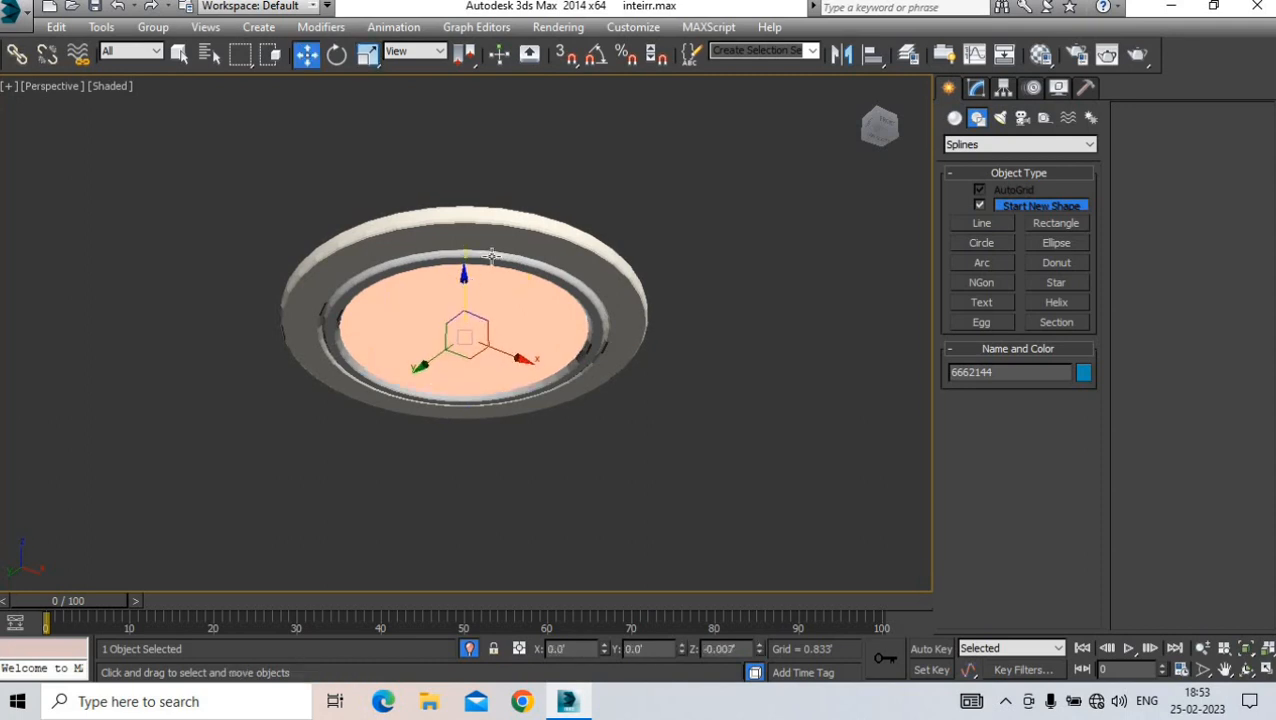
# - Group the downlight's three parts and scale the group uniformly to about 135.8%
pyautogui.moveTo(612, 179); pyautogui.dragTo(236, 490)
pyautogui.click(153, 27)
pyautogui.click(176, 57)
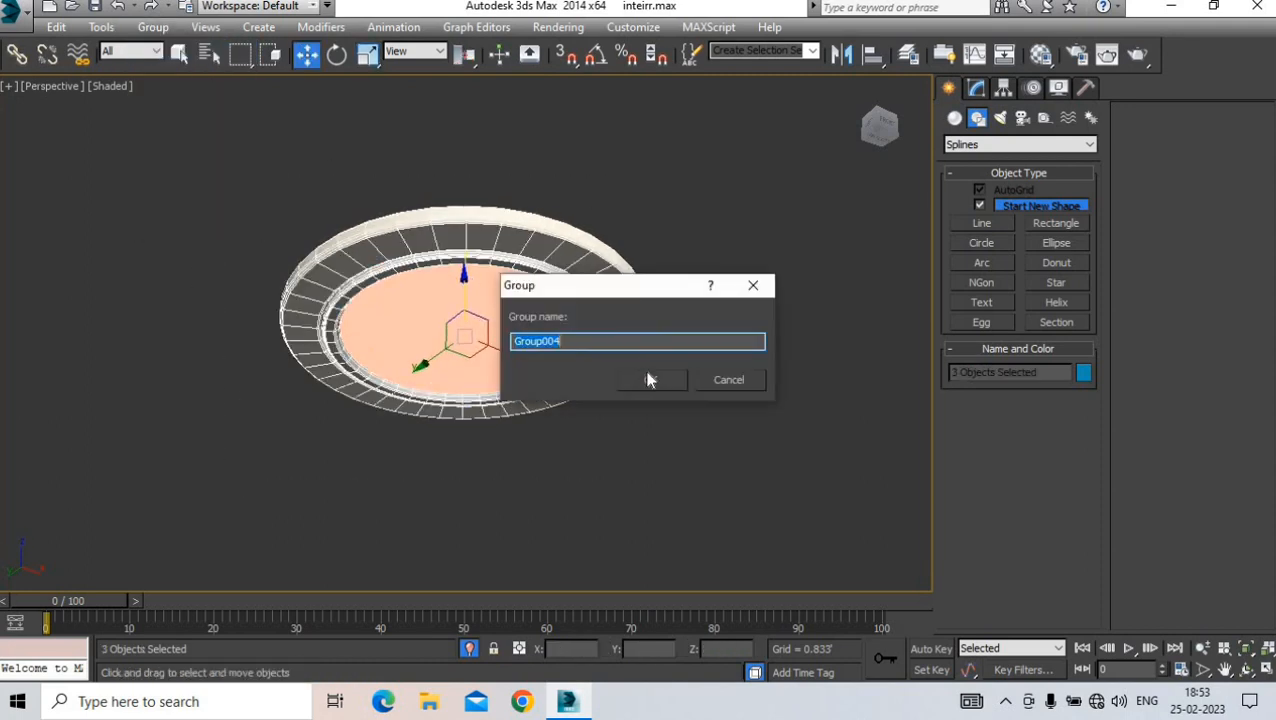
pyautogui.press('Return')
pyautogui.press('r')
pyautogui.moveTo(462, 330); pyautogui.dragTo(457, 307)
# - End the isolation and move the downlight over the bedroom in top view, to about X 30.329', Y -3.607'
pyautogui.press('t')
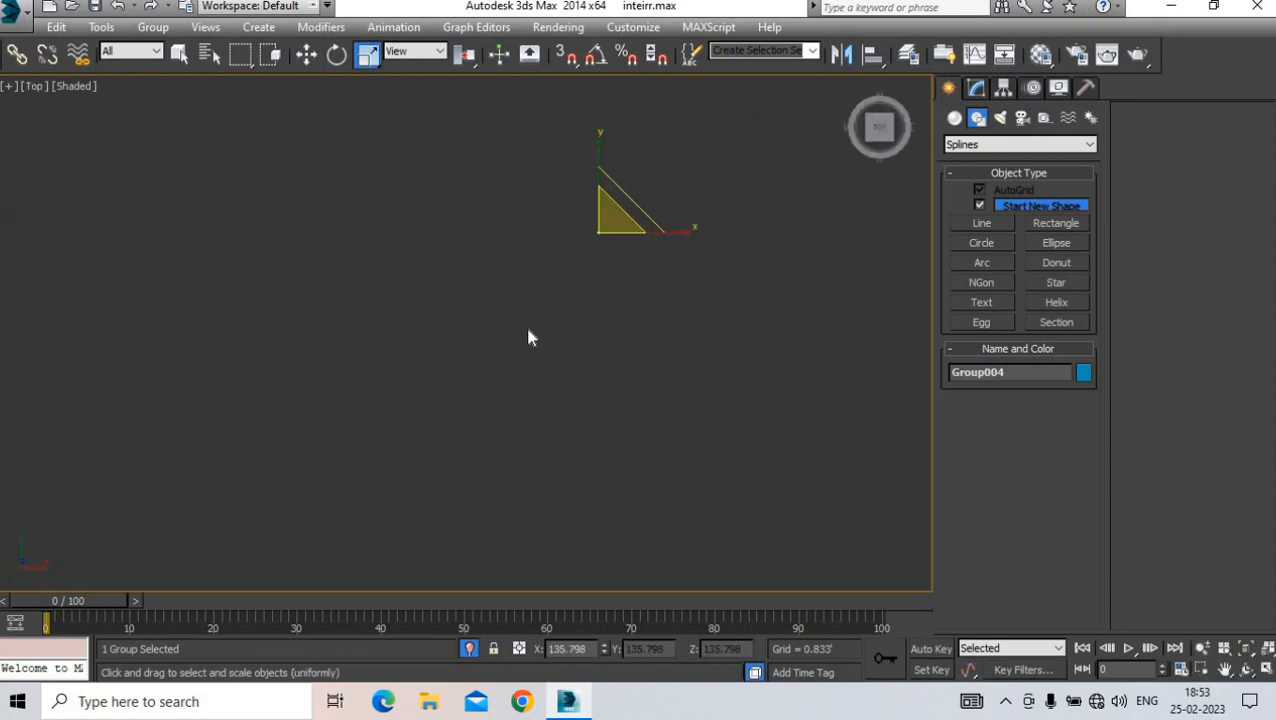
pyautogui.click(470, 648)
pyautogui.press('w')
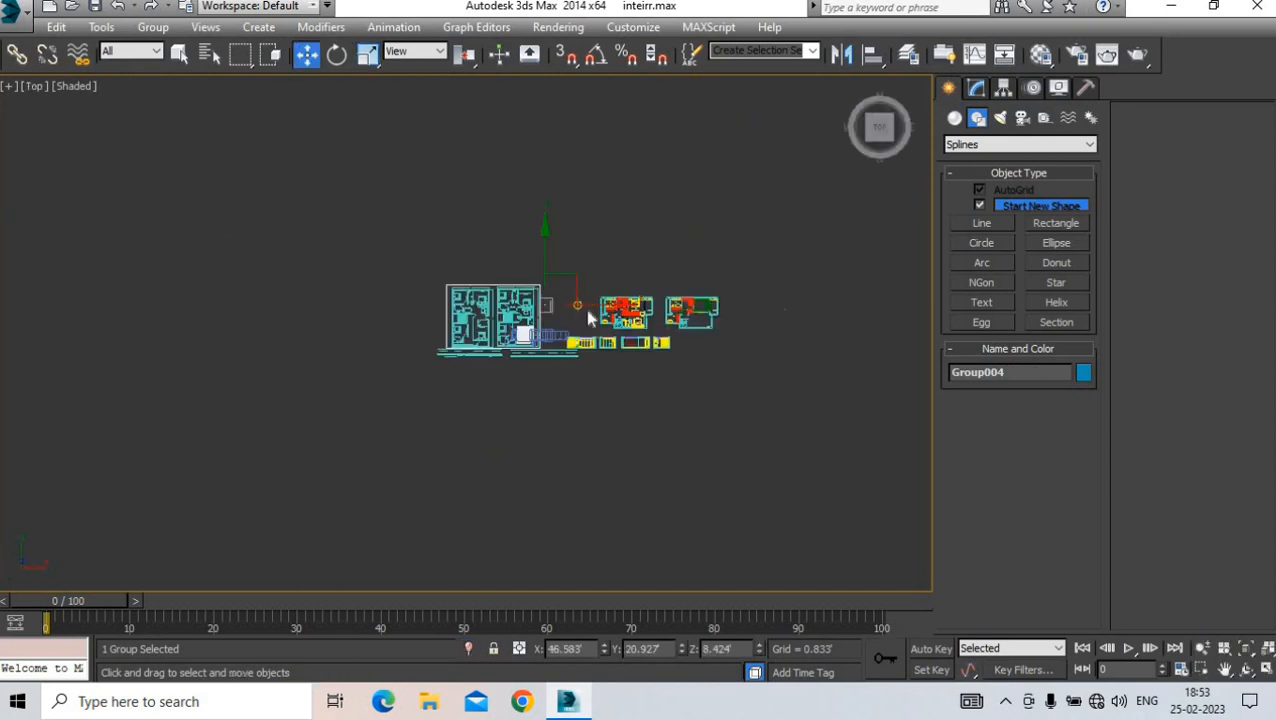
pyautogui.scroll(3, 591, 314)
pyautogui.scroll(2, 467, 328)
pyautogui.moveTo(437, 296); pyautogui.dragTo(437, 436)
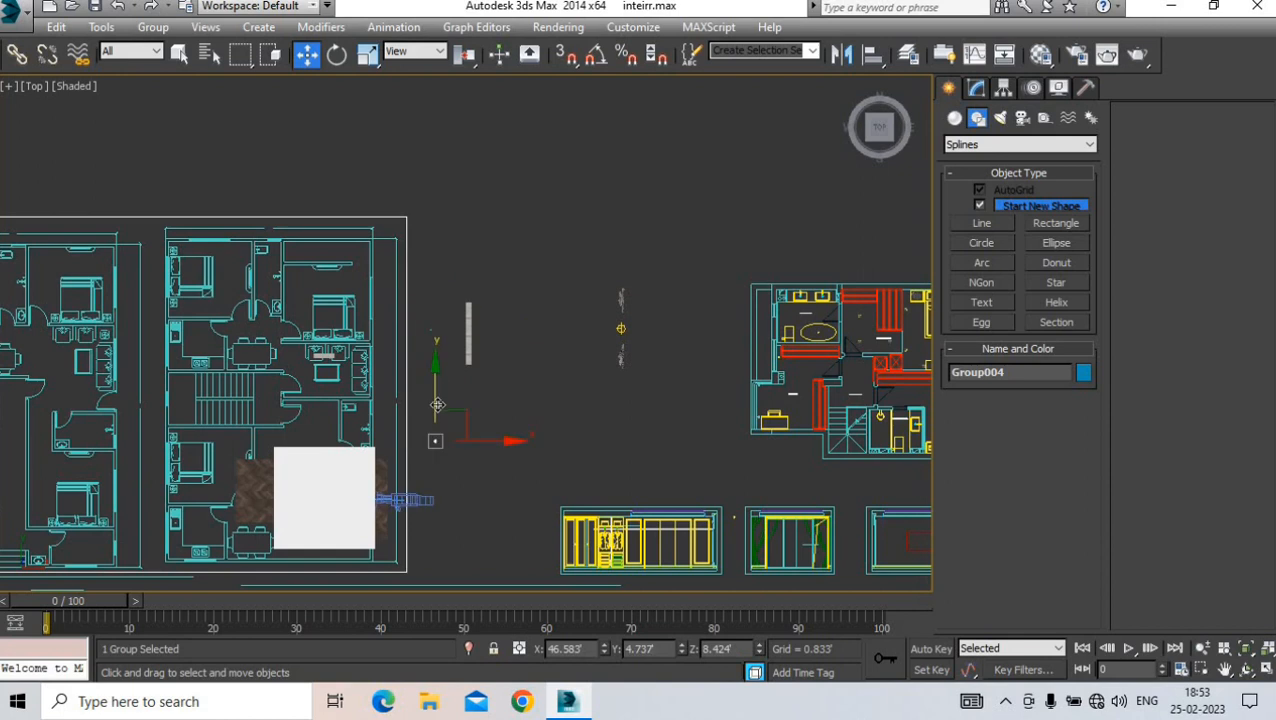
pyautogui.scroll(4, 437, 436)
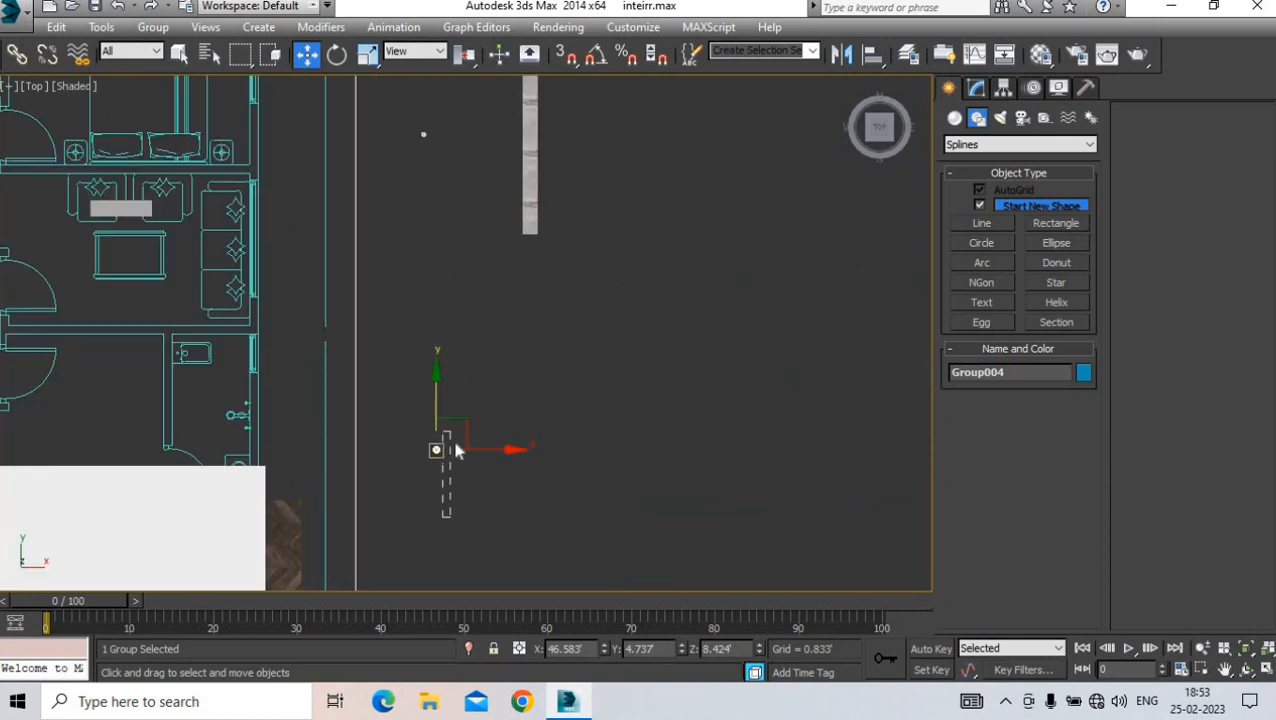
pyautogui.moveTo(444, 438); pyautogui.dragTo(527, 316, button='middle')
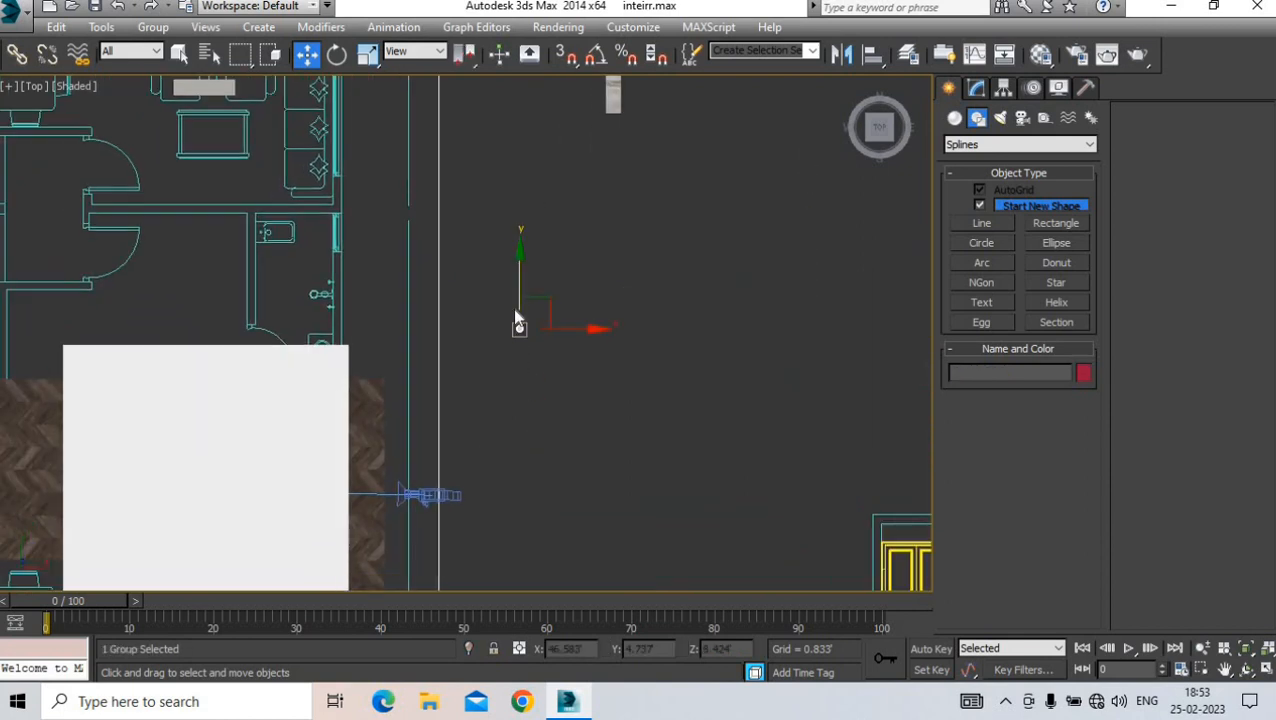
pyautogui.moveTo(516, 318); pyautogui.dragTo(537, 490)
pyautogui.moveTo(408, 490); pyautogui.dragTo(222, 487)
pyautogui.press('c')
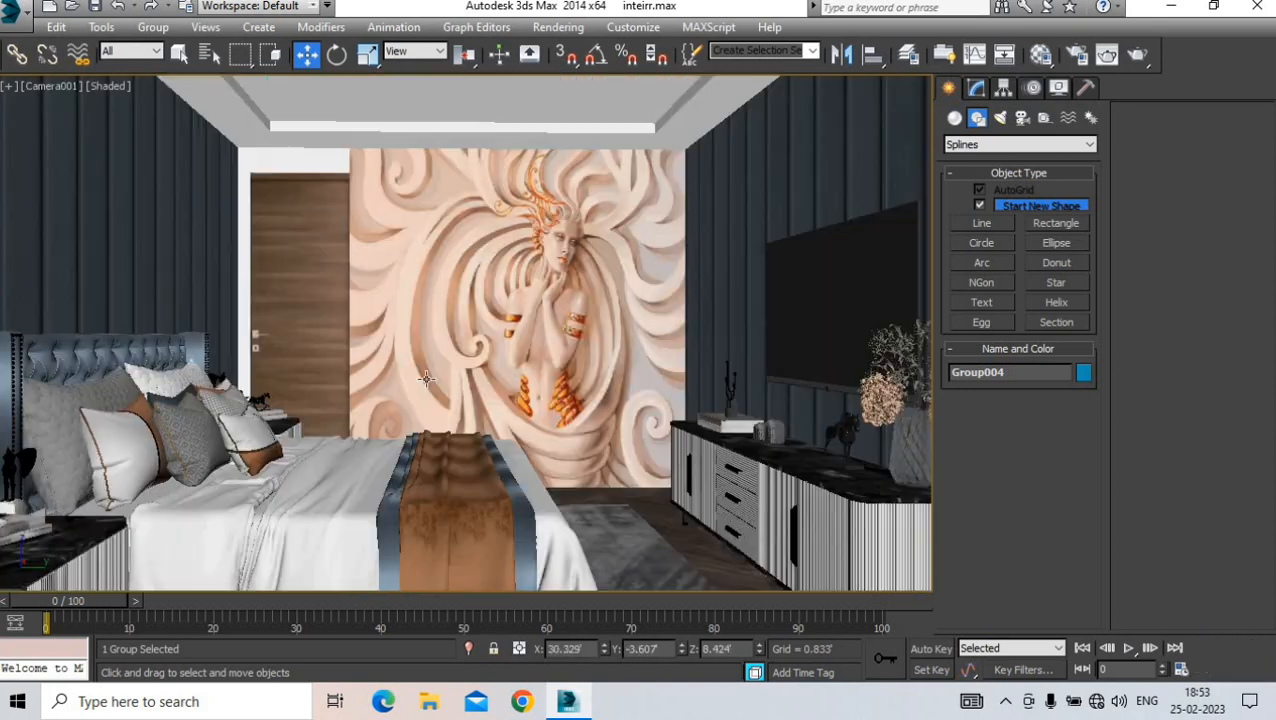
# - Position the downlight on the underside of the ceiling frame near the mural, at about X 25.4', Z 8.604'
pyautogui.press('p')
pyautogui.scroll(-3, 490, 343)
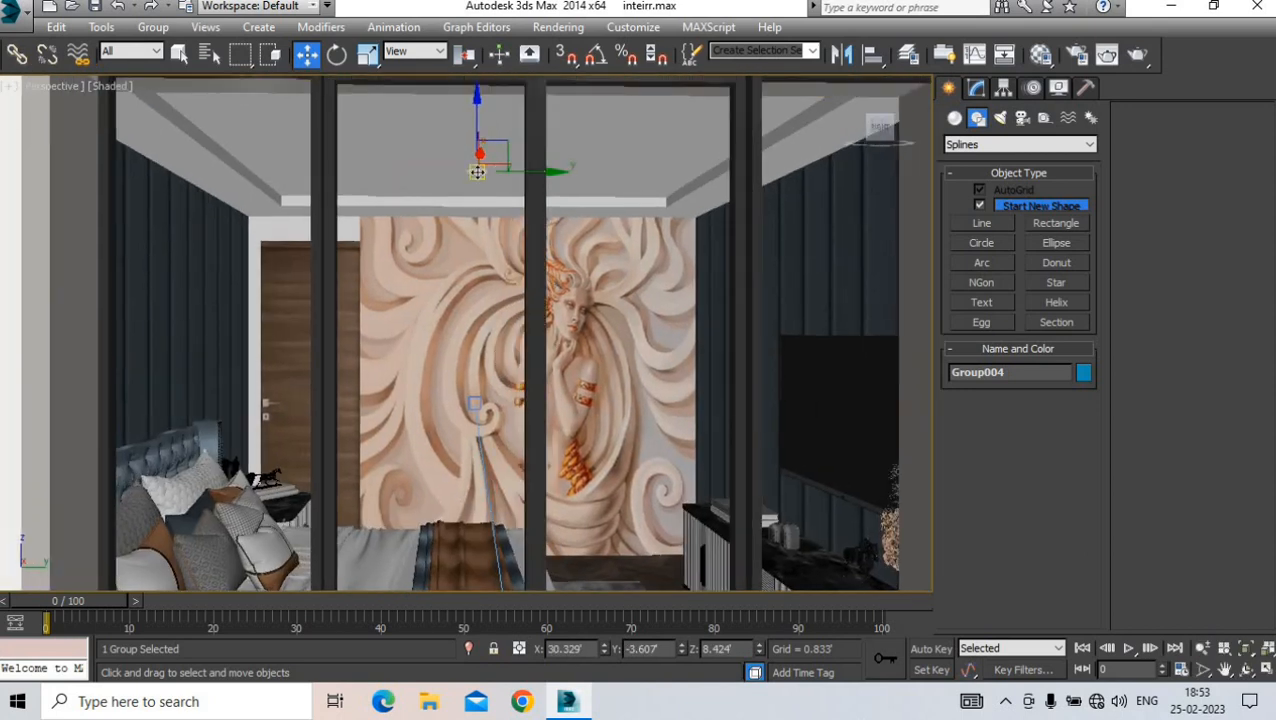
pyautogui.scroll(5, 477, 172)
pyautogui.moveTo(477, 172); pyautogui.dragTo(514, 200, button='middle')
pyautogui.scroll(-5, 508, 228)
pyautogui.moveTo(510, 218); pyautogui.dragTo(466, 331)
pyautogui.scroll(5, 424, 394)
pyautogui.scroll(4, 460, 353)
pyautogui.scroll(-3, 466, 331)
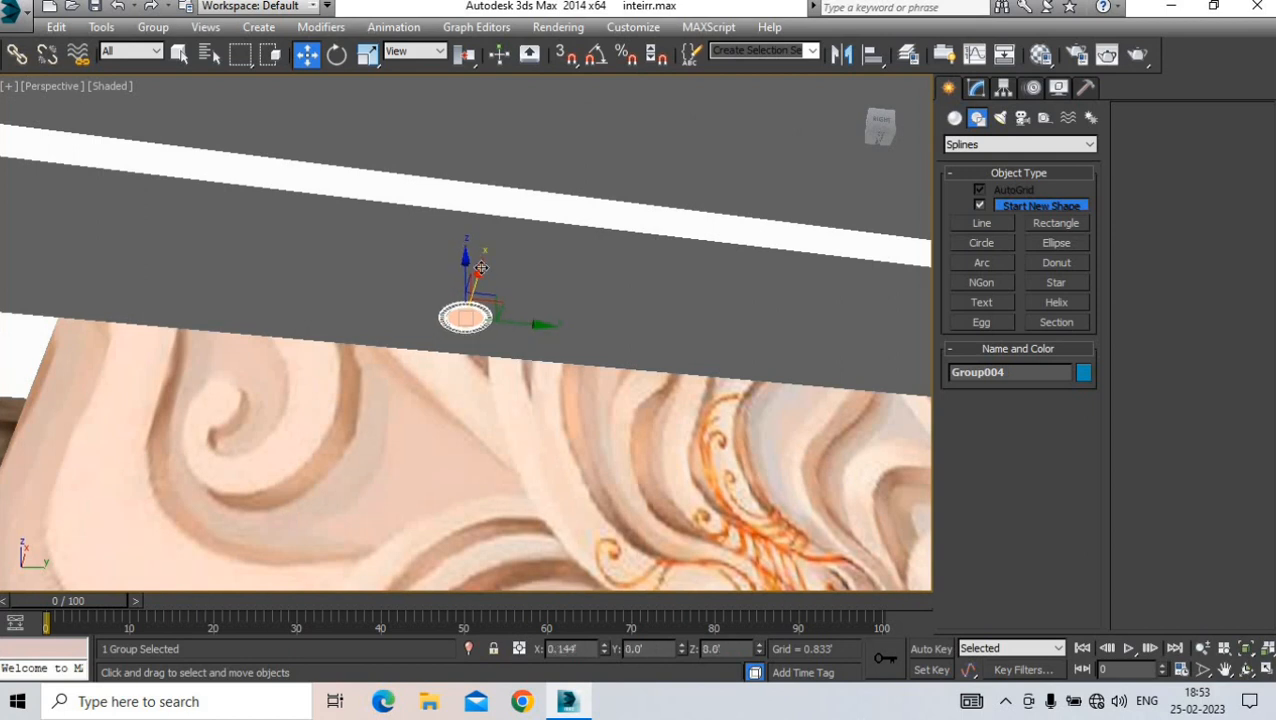
pyautogui.moveTo(481, 268); pyautogui.dragTo(493, 285)
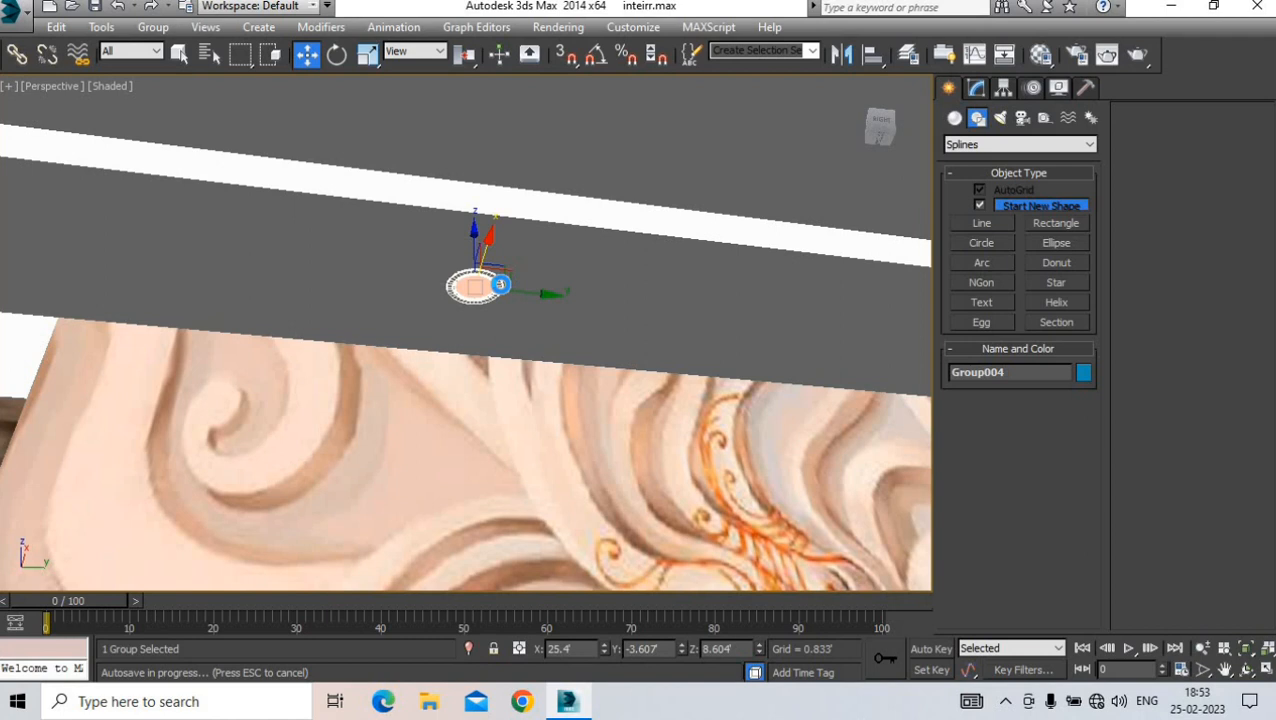
# - Copy the downlight along Y to both ends of the mural-side ceiling frame, with the door-side copy at about Y -8.499'
pyautogui.press('c')
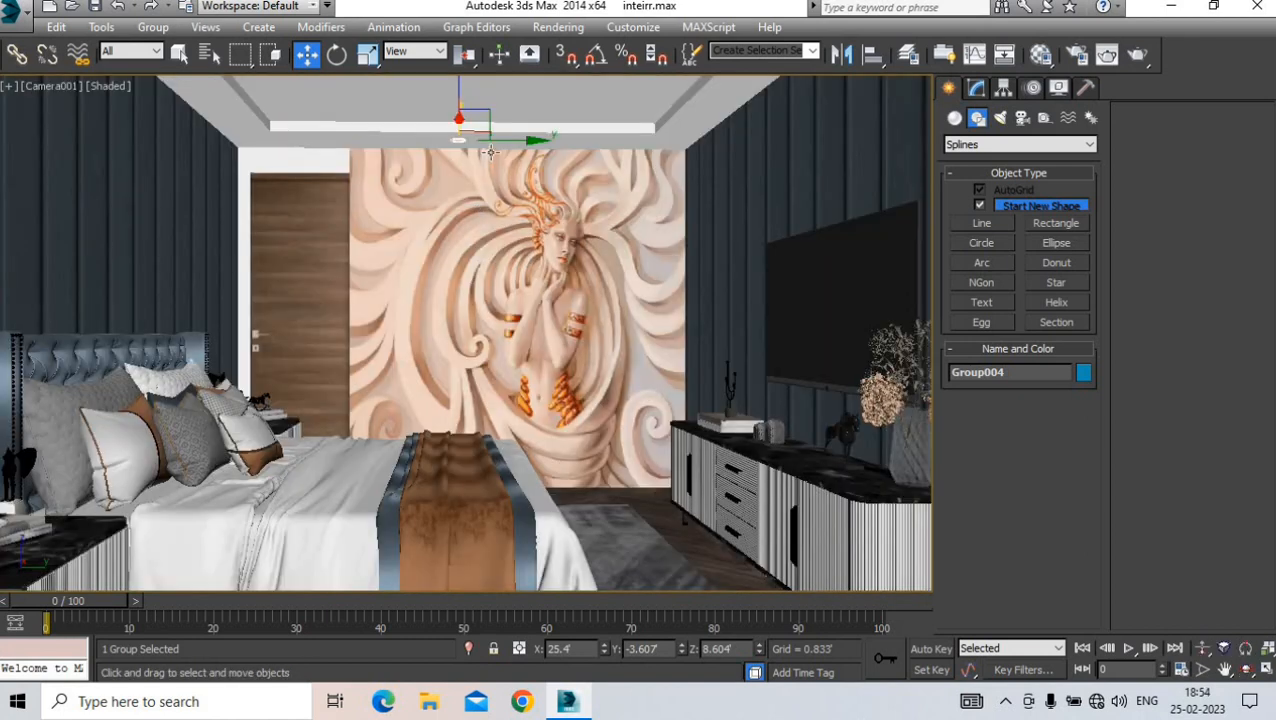
pyautogui.moveTo(498, 141)
pyautogui.keyDown('shift'); pyautogui.mouseDown()
pyautogui.moveTo(707, 171)
pyautogui.moveTo(490, 148)
pyautogui.moveTo(285, 153)
pyautogui.mouseUp(); pyautogui.keyUp('shift')
pyautogui.click(631, 428)
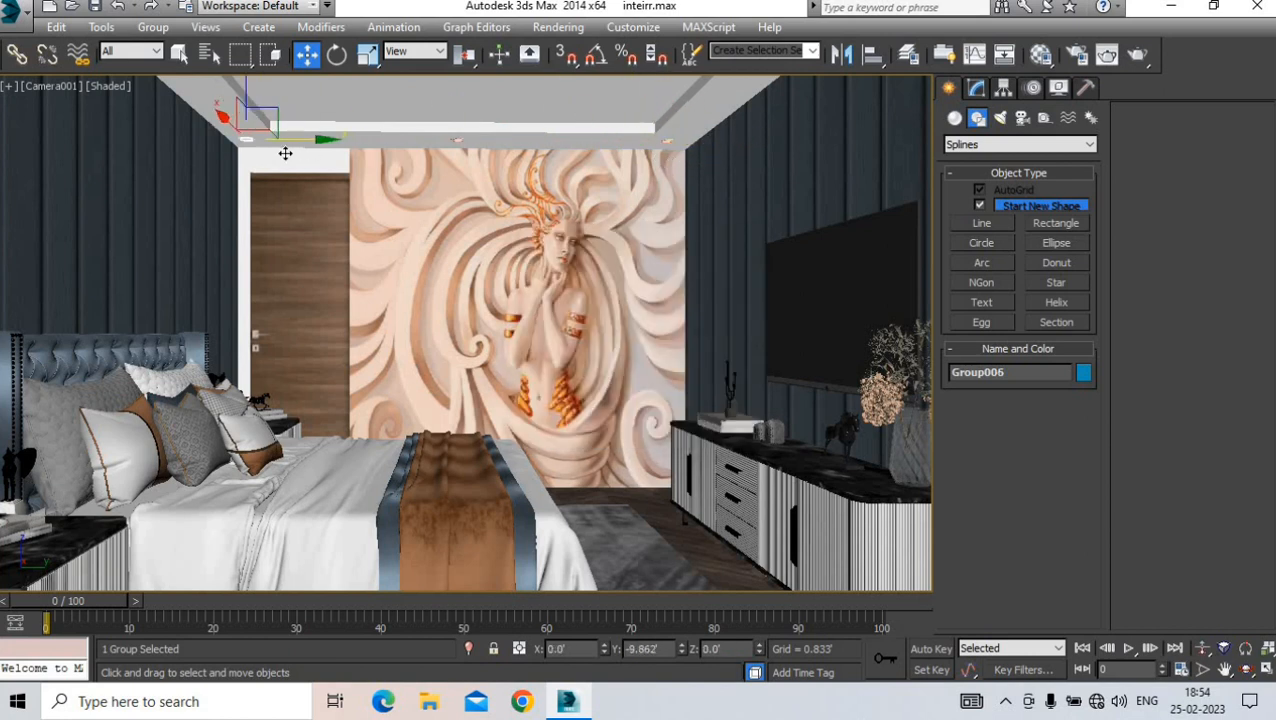
pyautogui.keyDown('shift'); pyautogui.moveTo(410, 232); pyautogui.dragTo(410, 232); pyautogui.keyUp('shift')
pyautogui.click(648, 429)
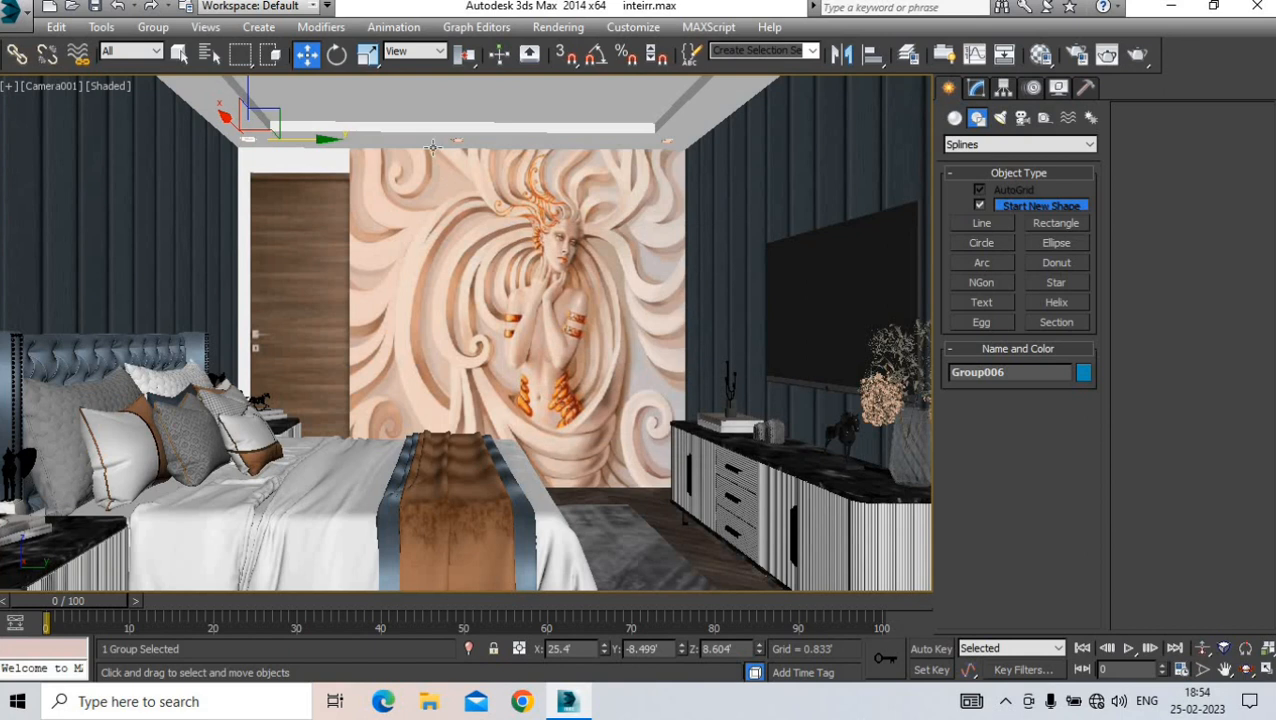
# - Copy the two corner downlights together along X onto the side sections of the ceiling frame
pyautogui.press('p')
pyautogui.scroll(4, 425, 140)
pyautogui.moveTo(224, 152); pyautogui.dragTo(272, 245, button='middle')
pyautogui.scroll(-2, 306, 171)
pyautogui.keyDown('ctrl'); pyautogui.click(800, 160); pyautogui.keyUp('ctrl')
pyautogui.keyDown('alt'); pyautogui.moveTo(470, 234); pyautogui.dragTo(659, 270, button='middle'); pyautogui.keyUp('alt')
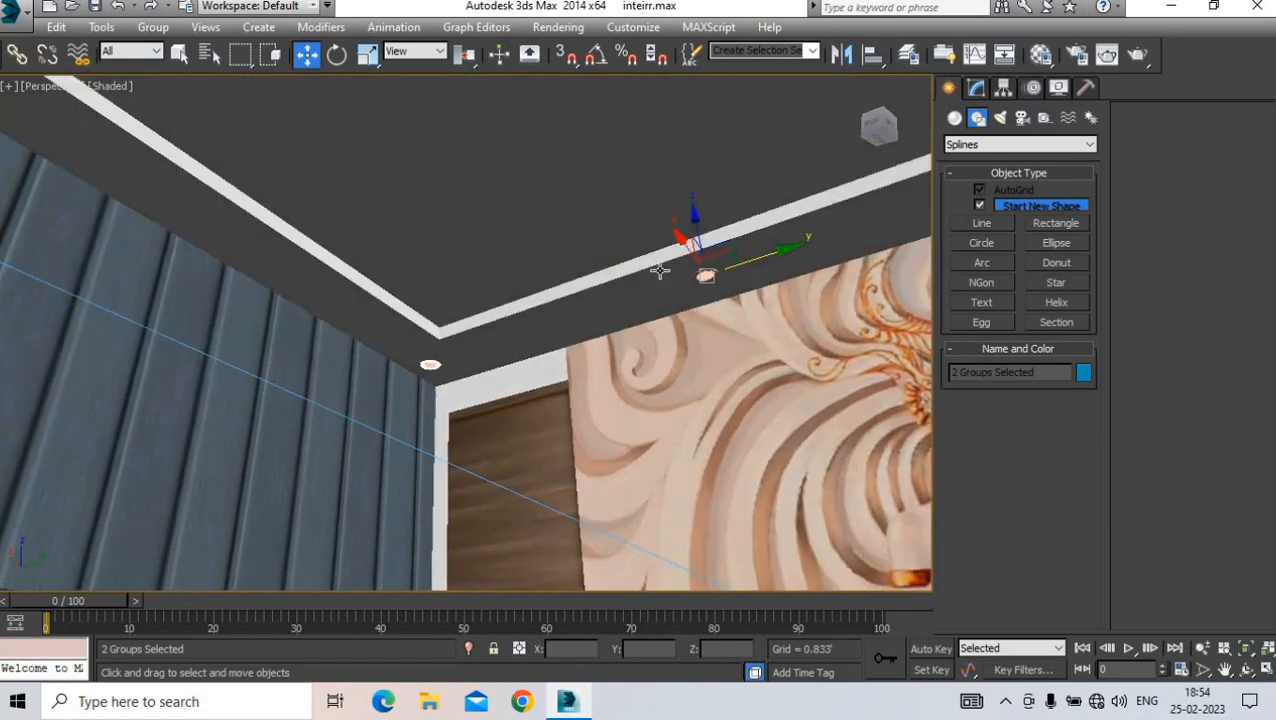
pyautogui.keyDown('shift'); pyautogui.moveTo(686, 245); pyautogui.dragTo(585, 102); pyautogui.keyUp('shift')
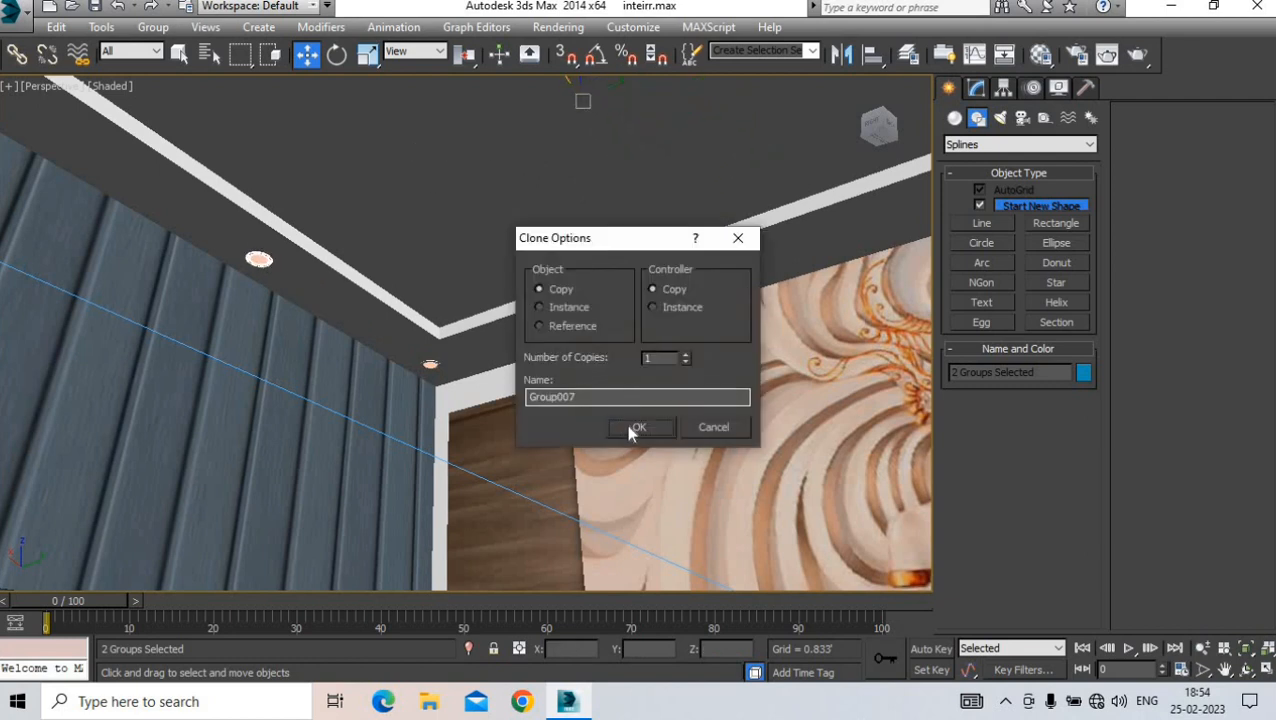
pyautogui.click(641, 427)
# - Make a further copy of the side downlight pair along X, farther from the mural, and return to the camera view
pyautogui.moveTo(420, 300)
pyautogui.keyDown('alt'); pyautogui.mouseDown(button='middle')
pyautogui.moveTo(352, 289)
pyautogui.moveTo(527, 396)
pyautogui.moveTo(595, 333)
pyautogui.moveTo(536, 304)
pyautogui.mouseUp(button='middle'); pyautogui.keyUp('alt')
pyautogui.moveTo(659, 261)
pyautogui.mouseDown()
pyautogui.moveTo(436, 230)
pyautogui.moveTo(5, 130)
pyautogui.mouseUp()
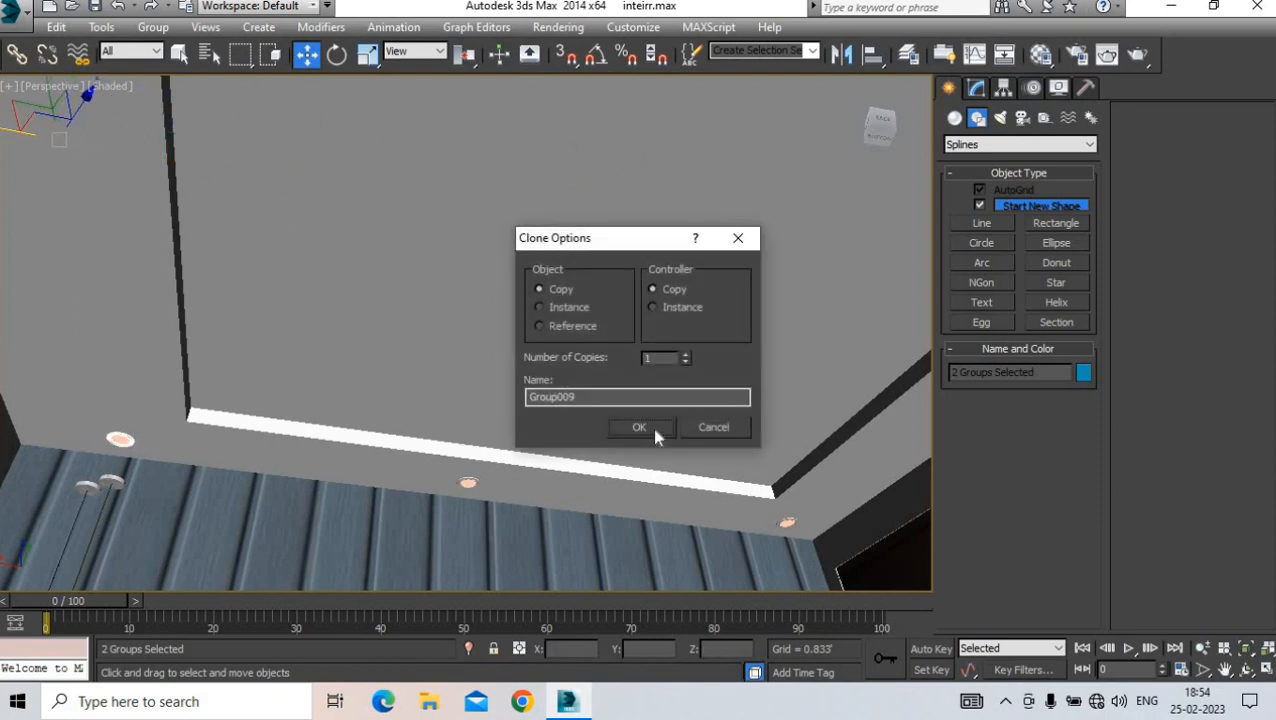
pyautogui.click(640, 424)
pyautogui.press('c')
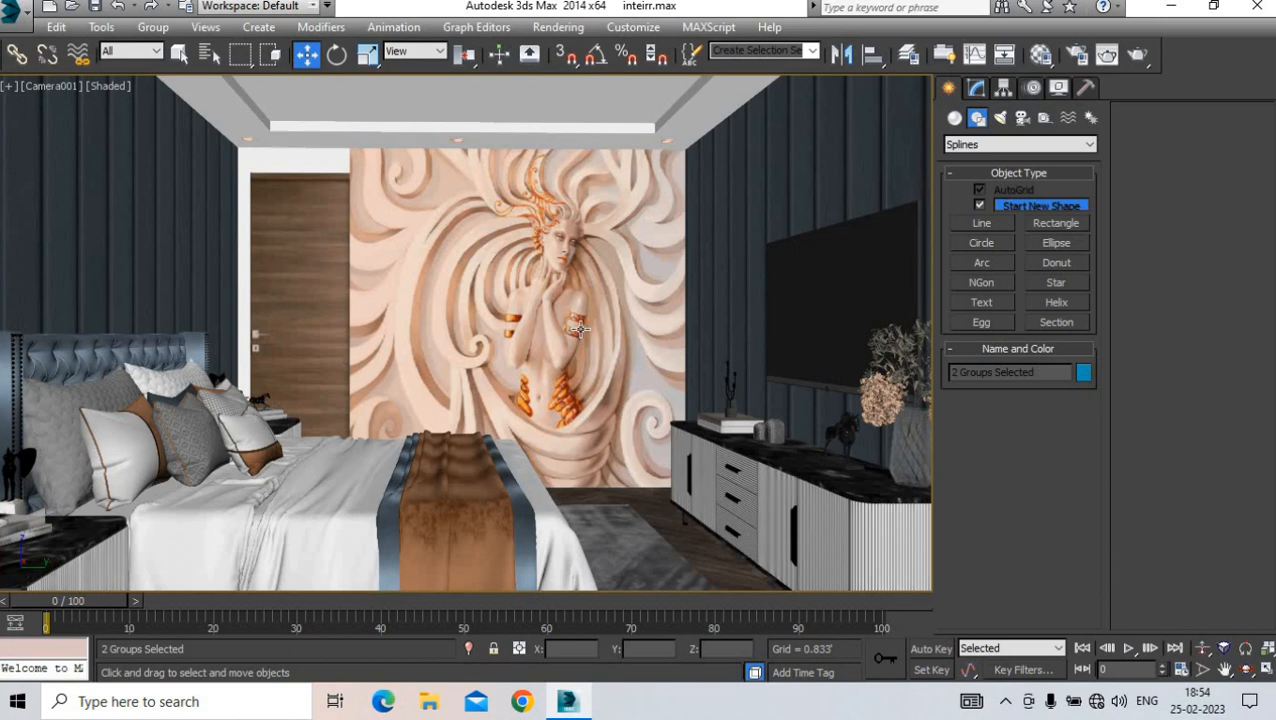
# - Display the front view in wireframe, framed on the upper corner of the bedroom
pyautogui.press('f')
pyautogui.click(872, 138)
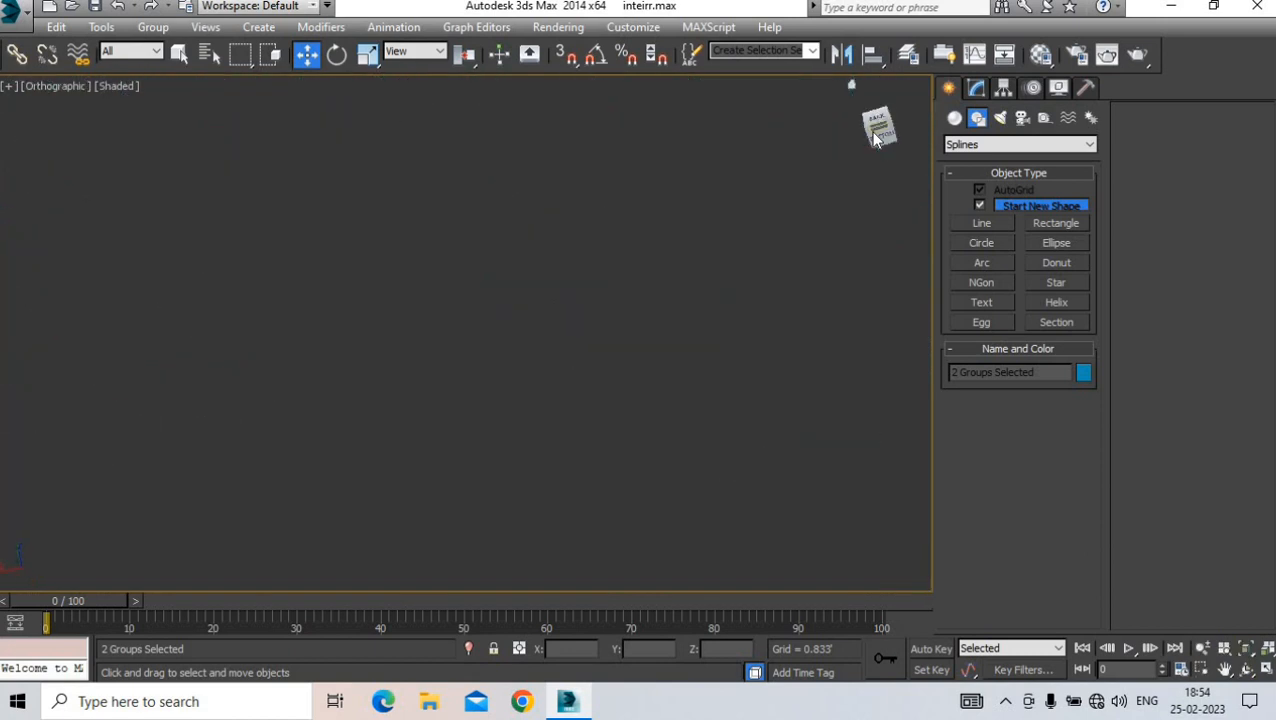
pyautogui.press('f')
pyautogui.scroll(-4, 524, 333)
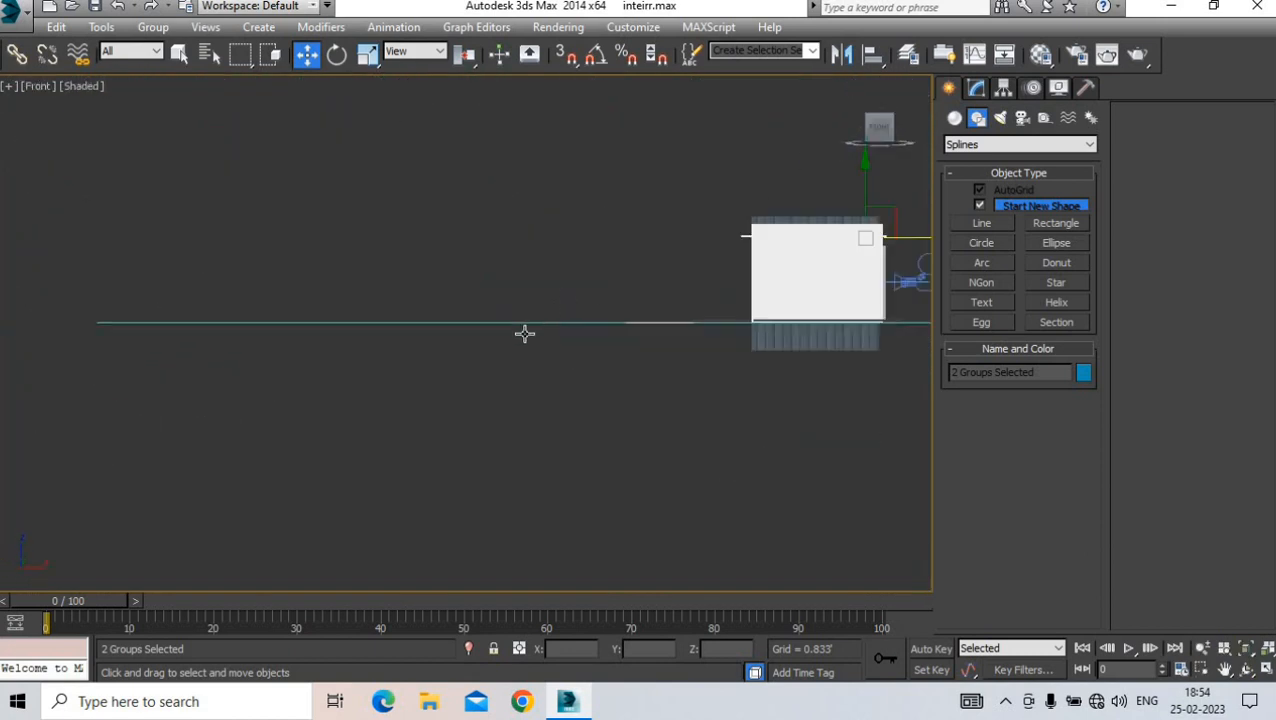
pyautogui.scroll(3, 617, 275)
pyautogui.click(618, 276)
pyautogui.scroll(2, 720, 322)
pyautogui.moveTo(641, 317); pyautogui.dragTo(406, 273, button='middle')
pyautogui.scroll(-2, 296, 312)
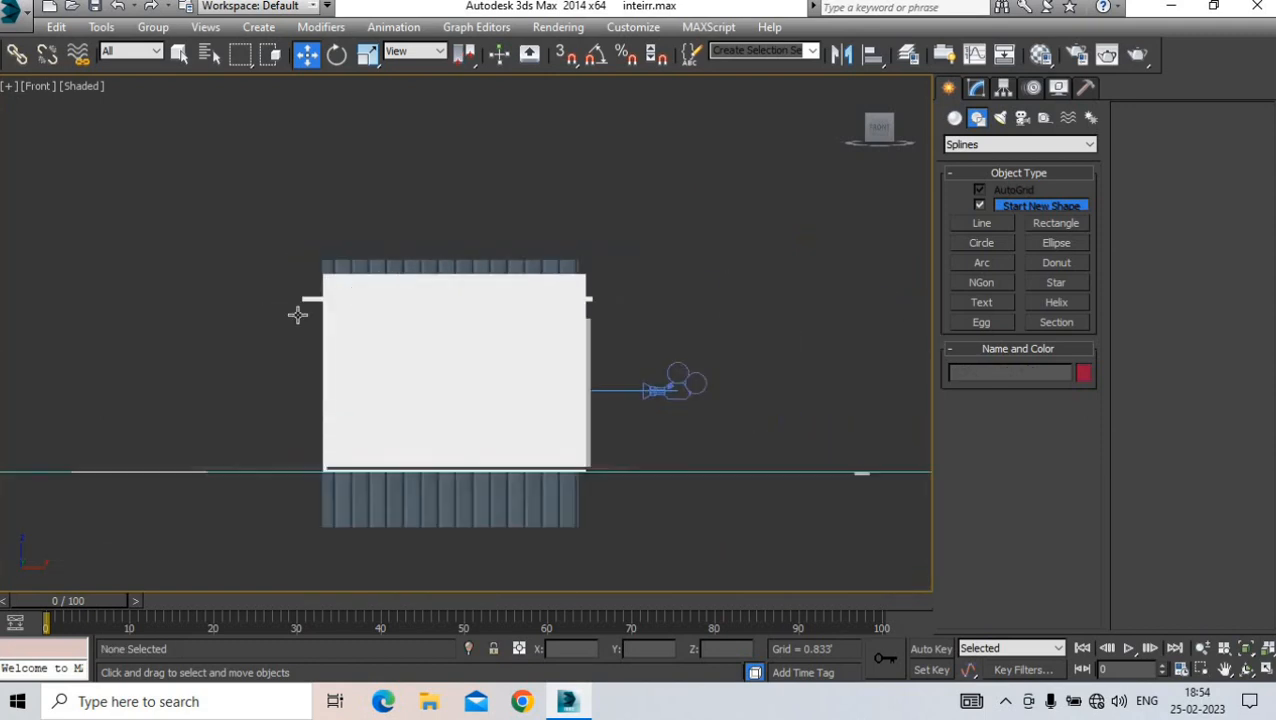
pyautogui.click(296, 312)
pyautogui.scroll(3, 296, 310)
pyautogui.click(81, 87)
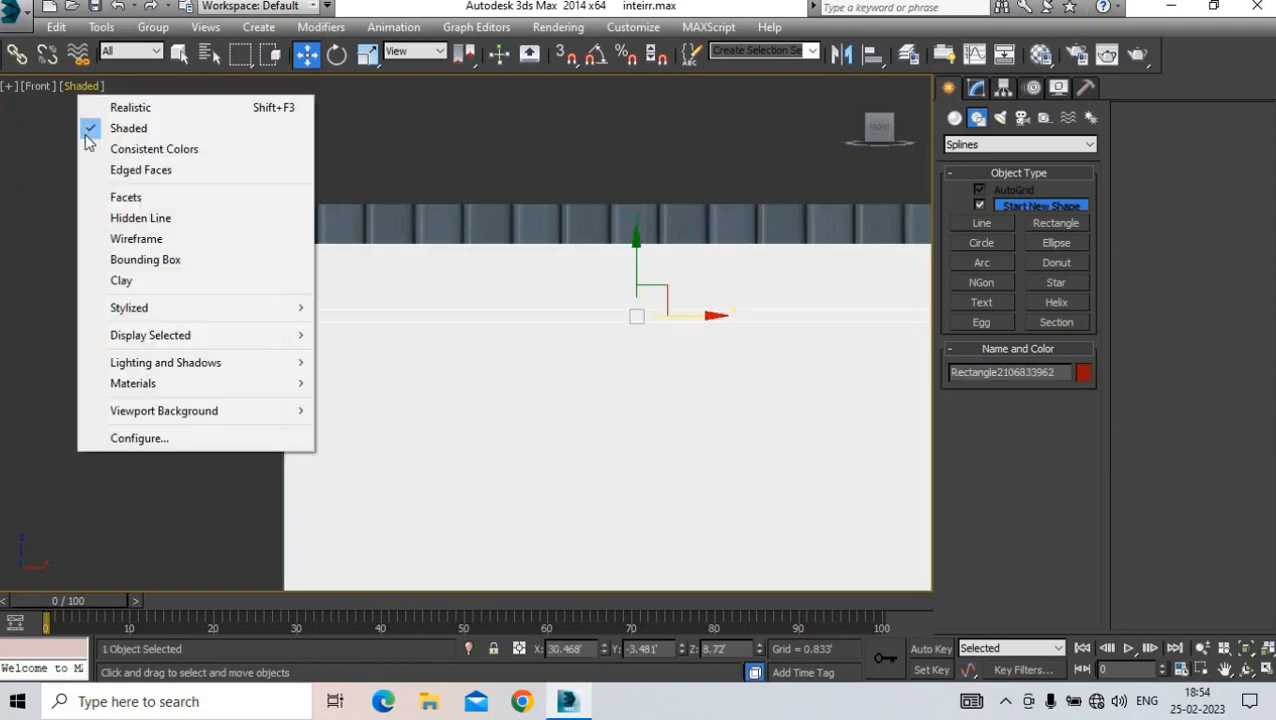
pyautogui.click(108, 239)
# - Select the ceiling slab above the frame and raise it by about 0.035'
pyautogui.click(282, 276)
pyautogui.click(313, 284)
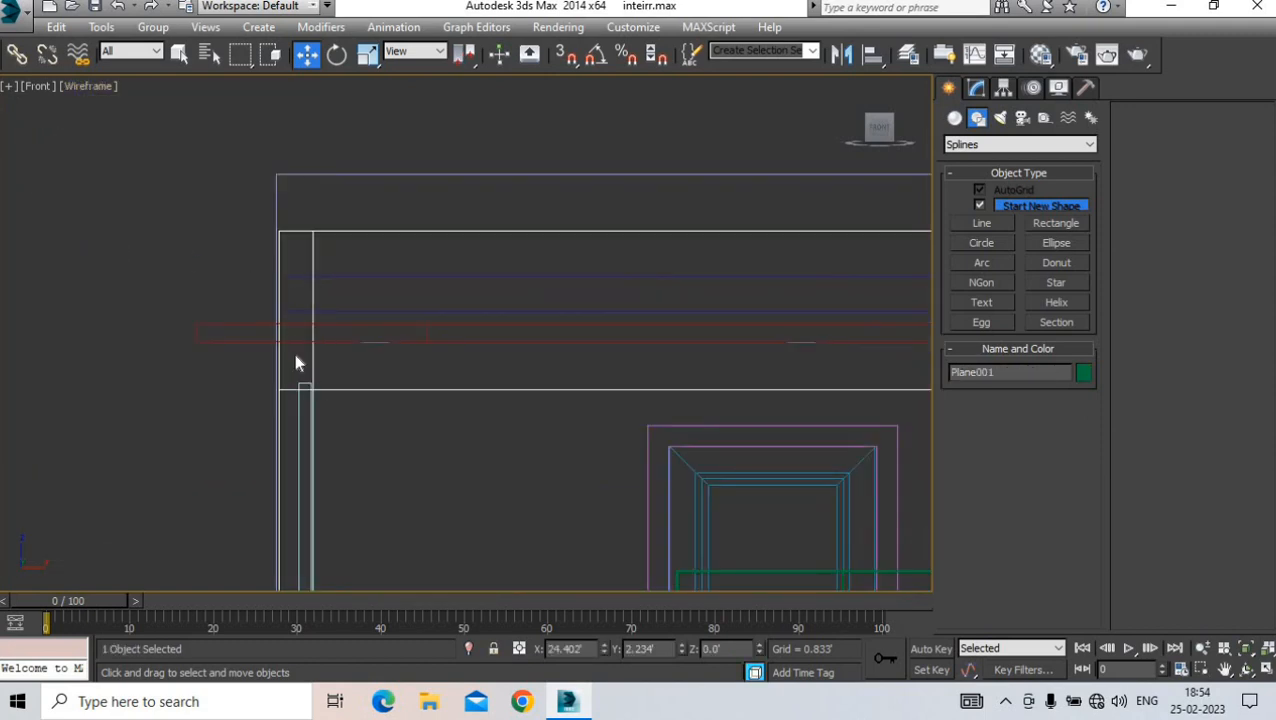
pyautogui.click(301, 175)
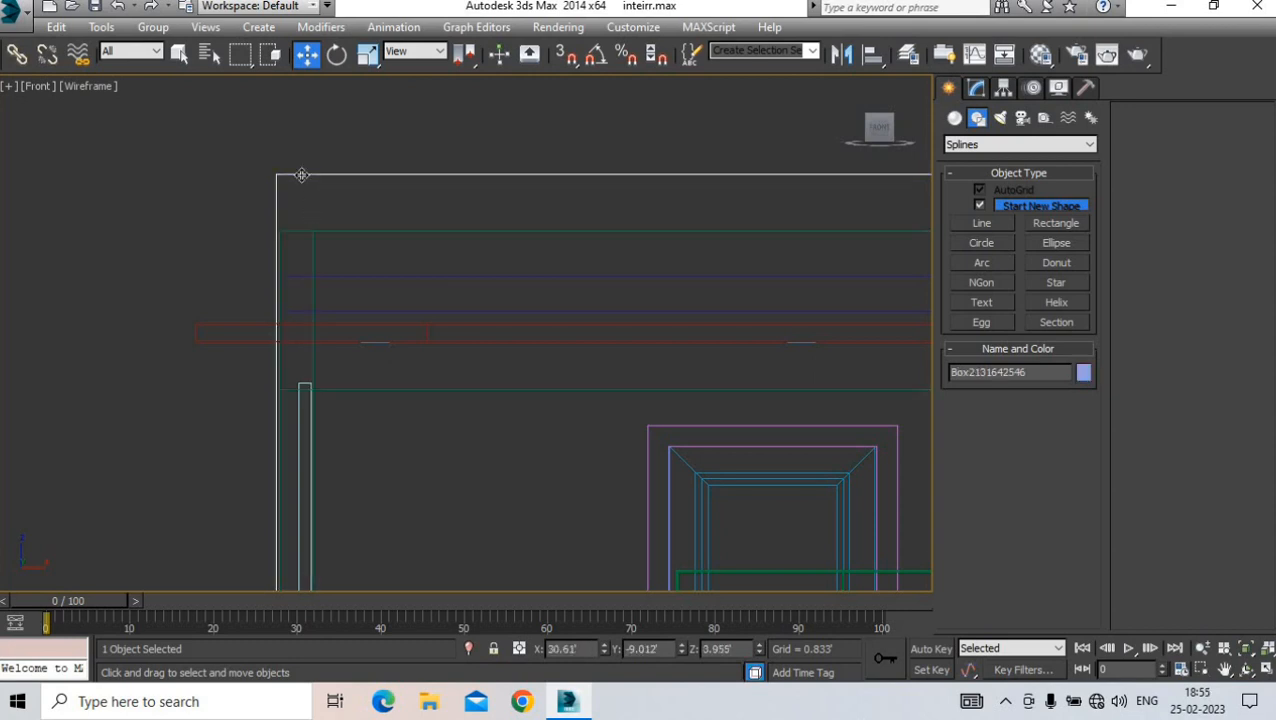
pyautogui.click(336, 300)
pyautogui.scroll(-3, 370, 294)
pyautogui.scroll(3, 640, 297)
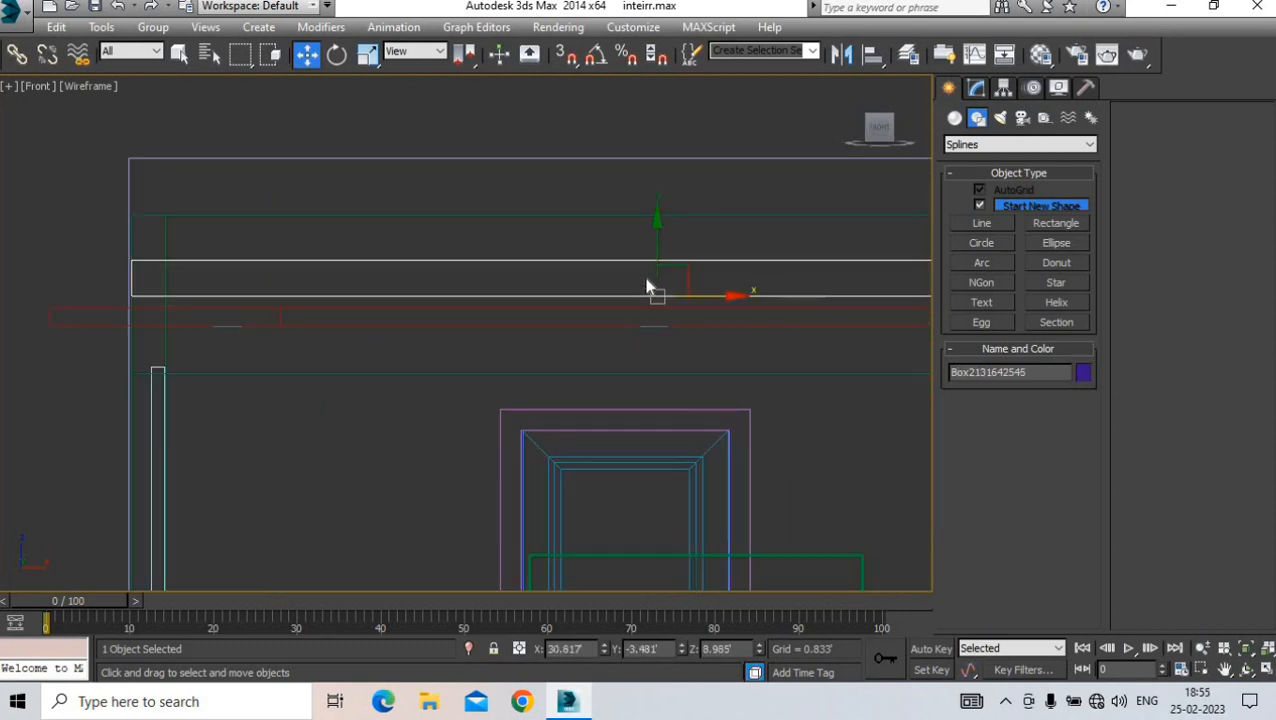
pyautogui.moveTo(653, 259); pyautogui.dragTo(651, 257)
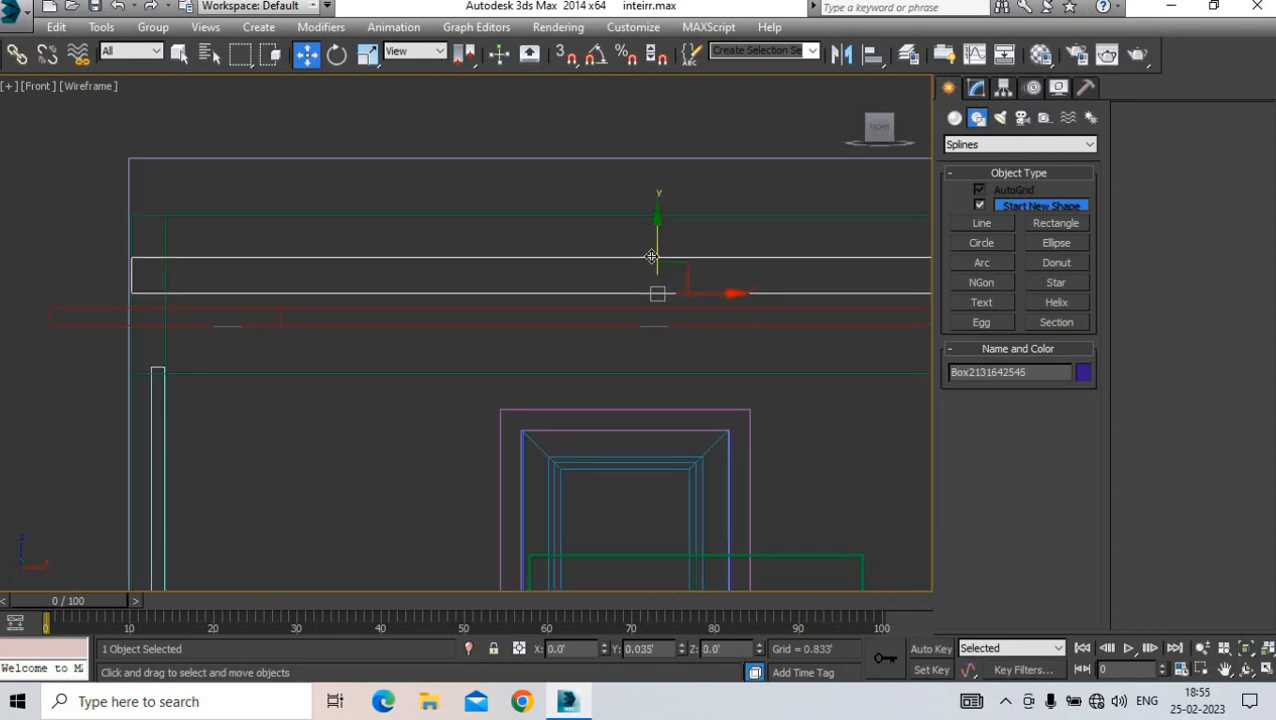
# - Draw a thin V-Ray plane light along the gap above the ceiling frame, half-length about 6.242' and half-width about 0.084'
pyautogui.click(1000, 118)
pyautogui.click(990, 145)
pyautogui.click(984, 185)
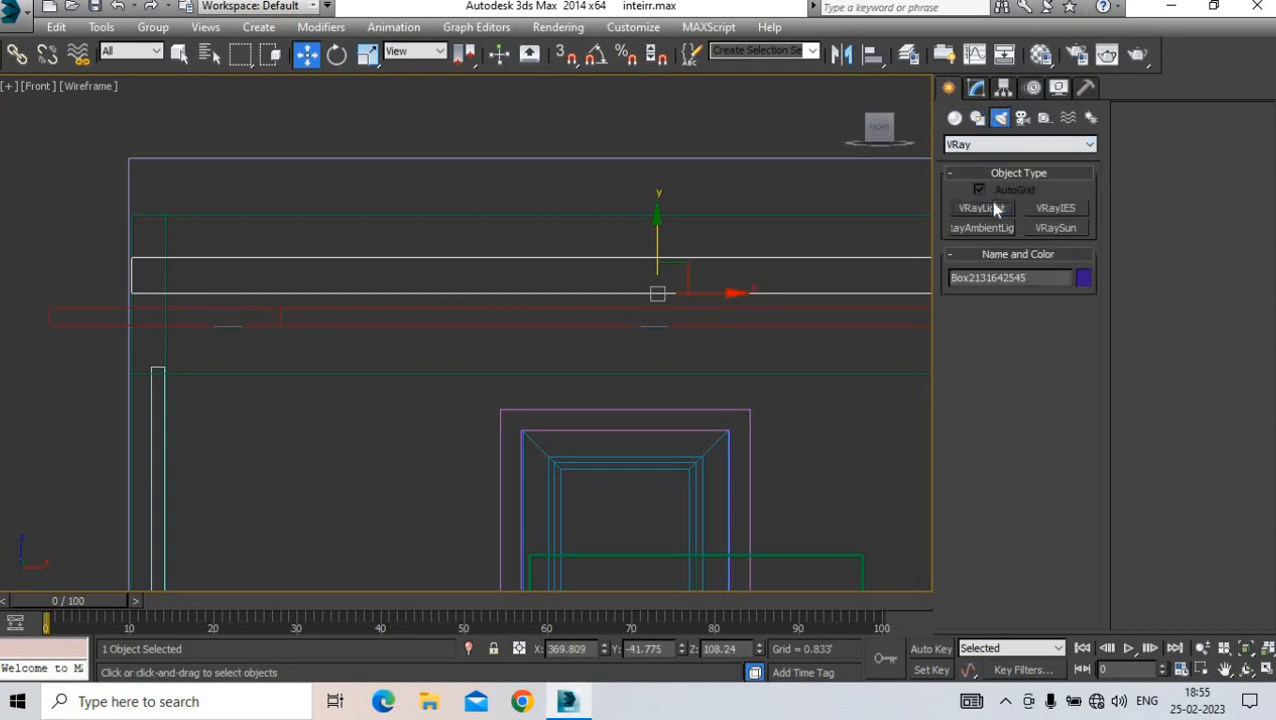
pyautogui.click(993, 208)
pyautogui.moveTo(171, 365); pyautogui.dragTo(74, 292, button='middle')
pyautogui.scroll(-2, 74, 292)
pyautogui.moveTo(75, 285); pyautogui.dragTo(770, 292)
pyautogui.press('w')
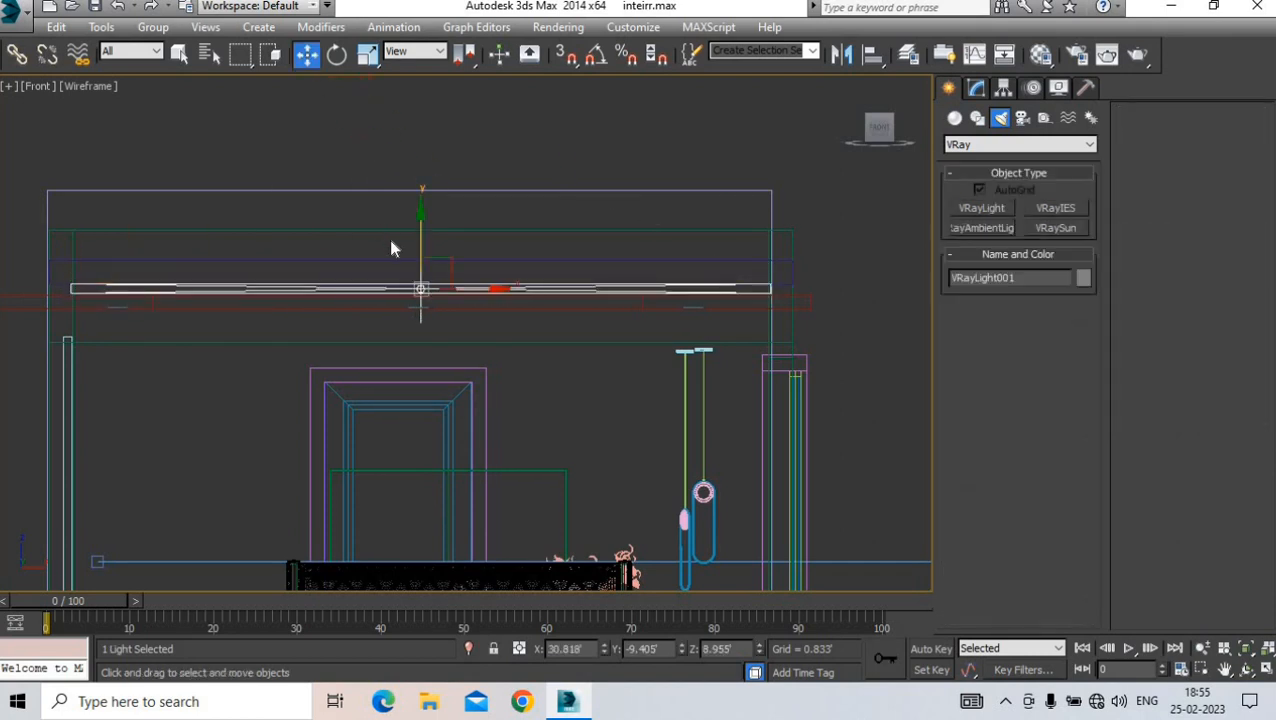
# - Return to shaded display and move the strip light along Y to the ceiling recess's inner edge, at about Y -7.752'
pyautogui.press('c')
pyautogui.click(118, 87)
pyautogui.click(148, 125)
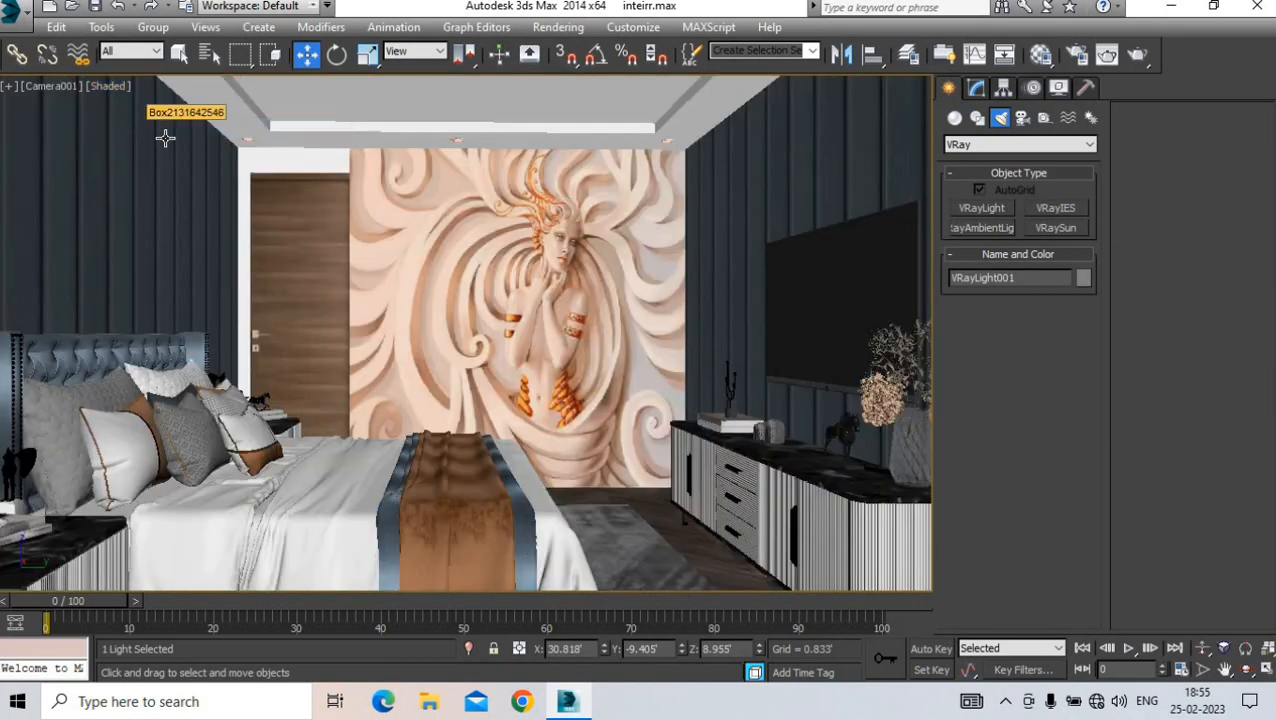
pyautogui.press('p')
pyautogui.scroll(3, 261, 262)
pyautogui.scroll(-6, 261, 262)
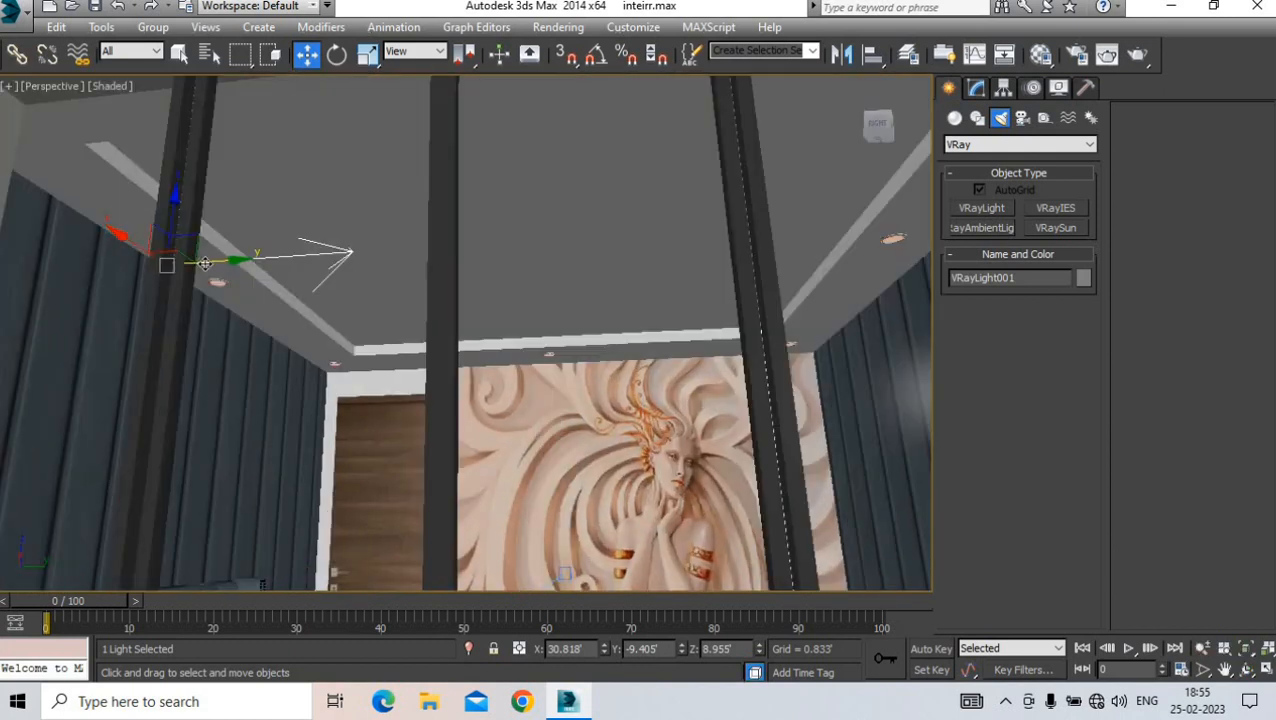
pyautogui.scroll(5, 265, 265)
pyautogui.moveTo(265, 265); pyautogui.dragTo(302, 272, button='middle')
pyautogui.scroll(1, 302, 272)
pyautogui.scroll(-1, 302, 272)
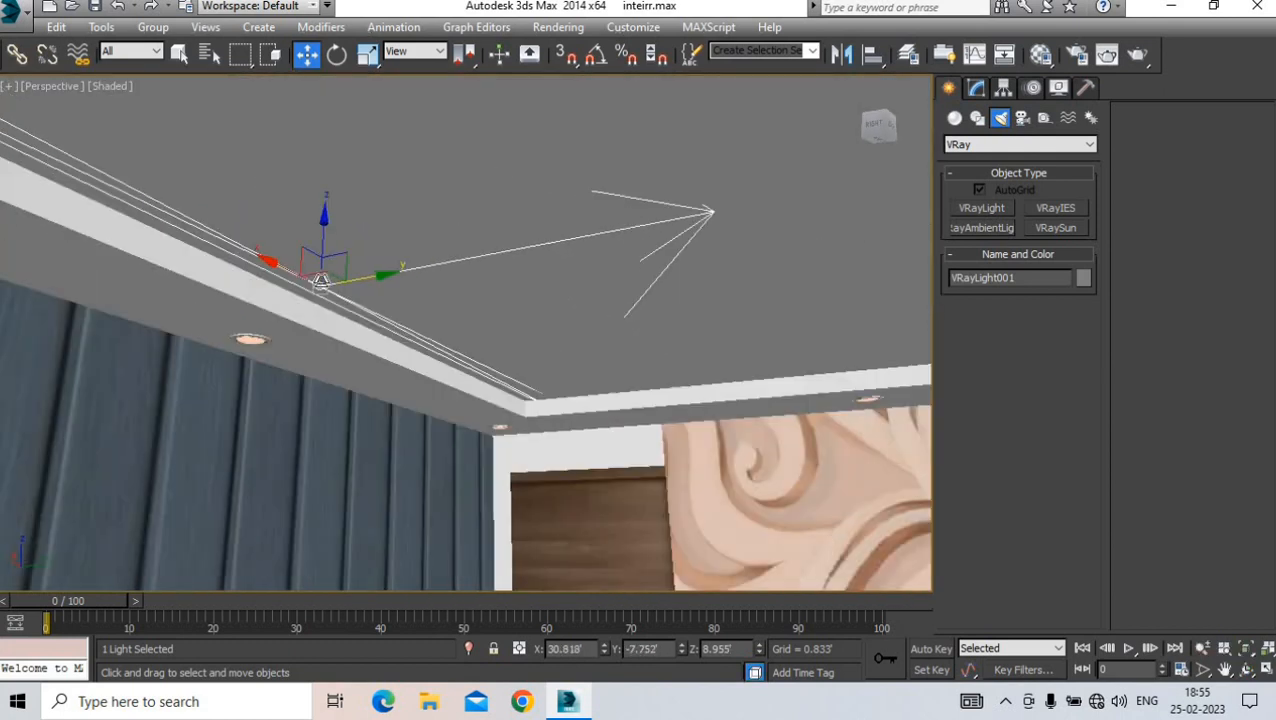
# - Scale the strip light down along Y and set it back above the bed-wall ceiling frame, at about Y -8.583'
pyautogui.press('r')
pyautogui.moveTo(373, 277); pyautogui.dragTo(276, 300)
pyautogui.press('w')
pyautogui.scroll(-1, 332, 286)
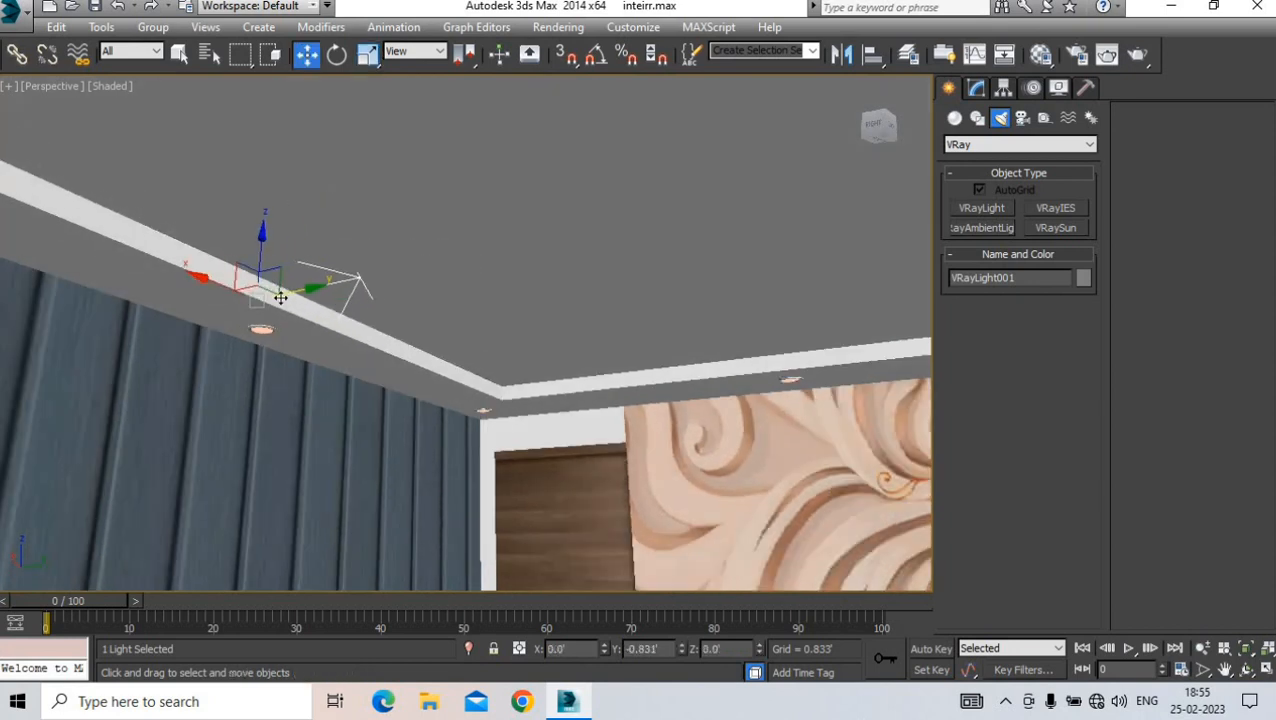
pyautogui.keyDown('alt'); pyautogui.moveTo(276, 300); pyautogui.dragTo(822, 116, button='middle'); pyautogui.keyUp('alt')
# - Set the strip light's multiplier to 10 and its color to a warm orange
pyautogui.click(978, 90)
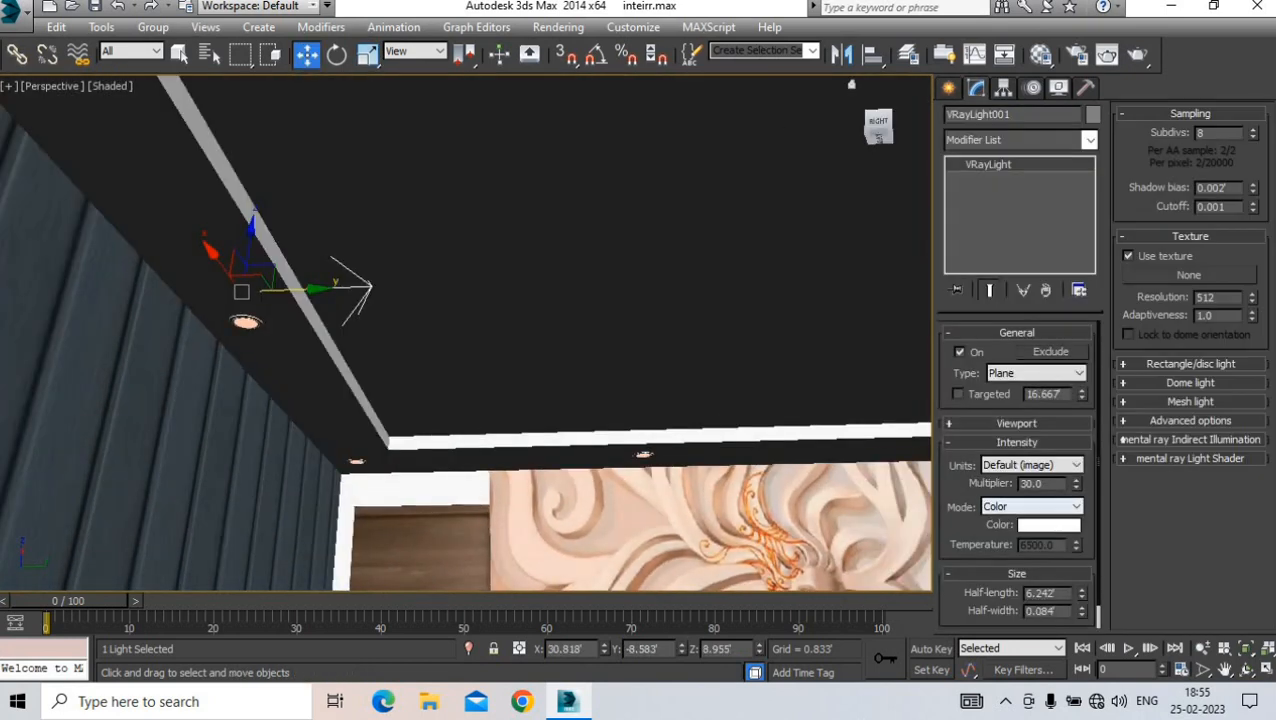
pyautogui.doubleClick(1030, 483)
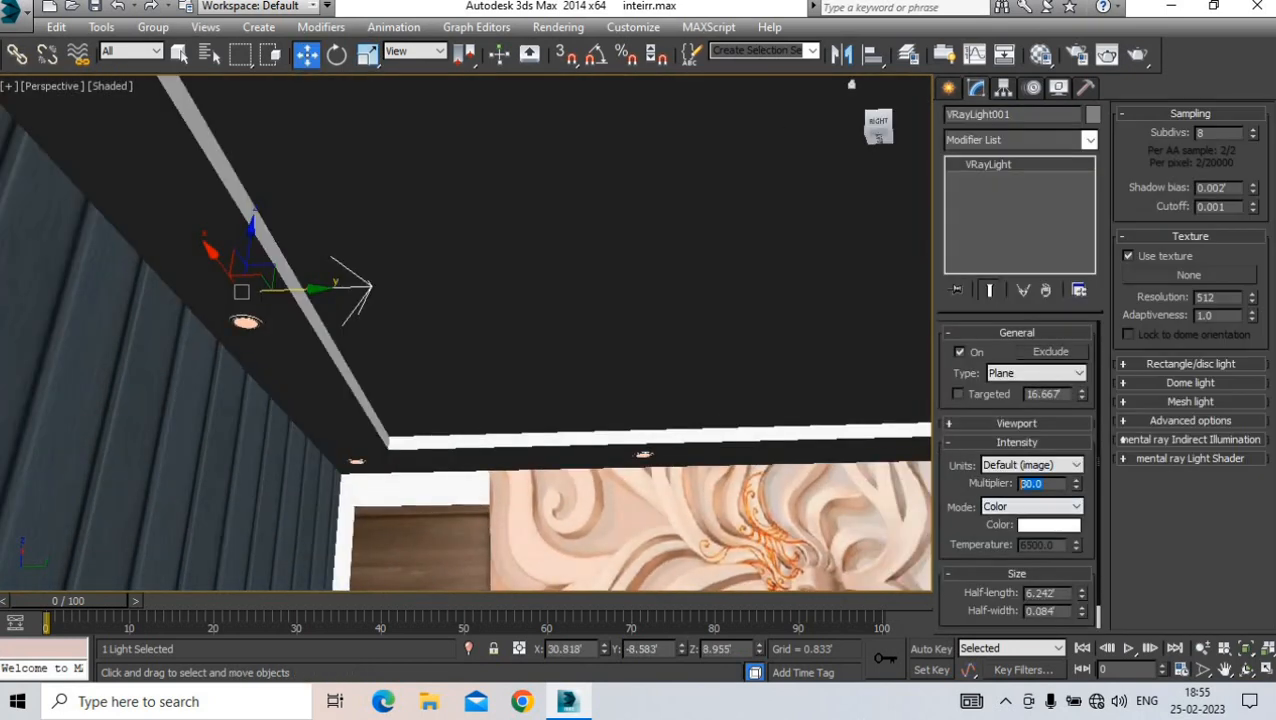
pyautogui.click(1045, 525)
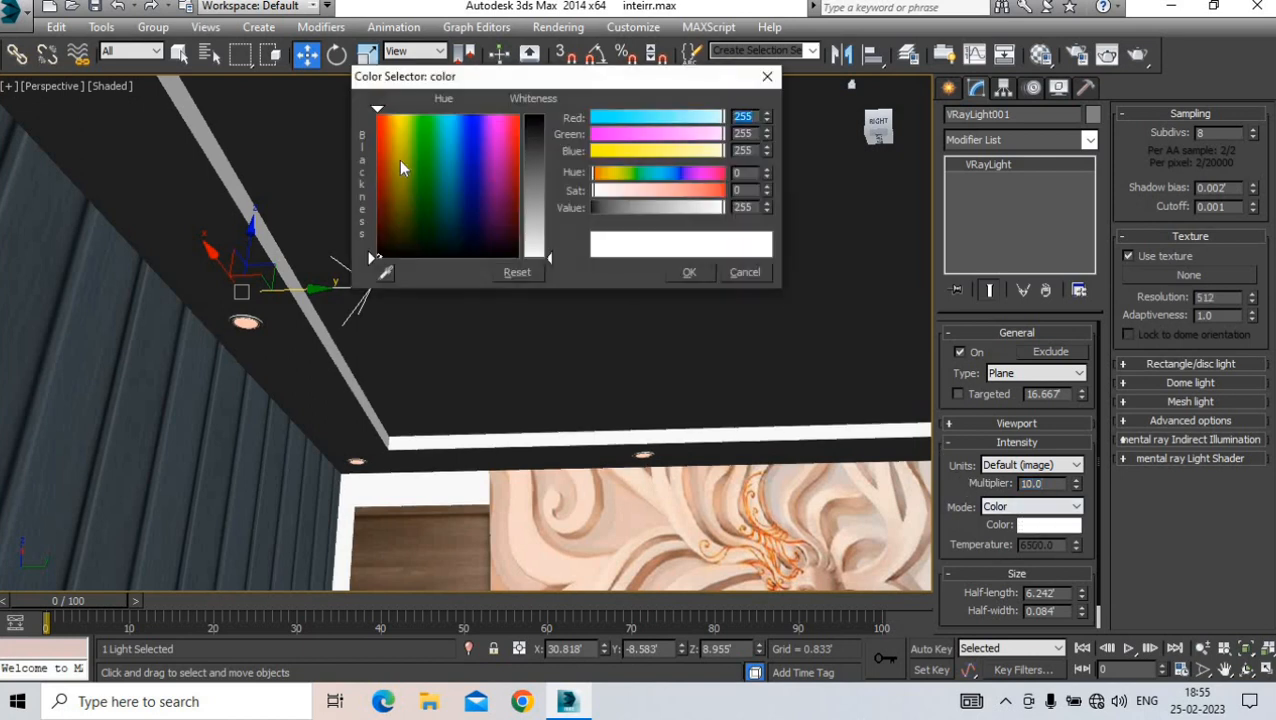
pyautogui.moveTo(528, 176)
pyautogui.mouseDown()
pyautogui.moveTo(537, 182)
pyautogui.moveTo(530, 163)
pyautogui.mouseUp()
pyautogui.click(689, 272)
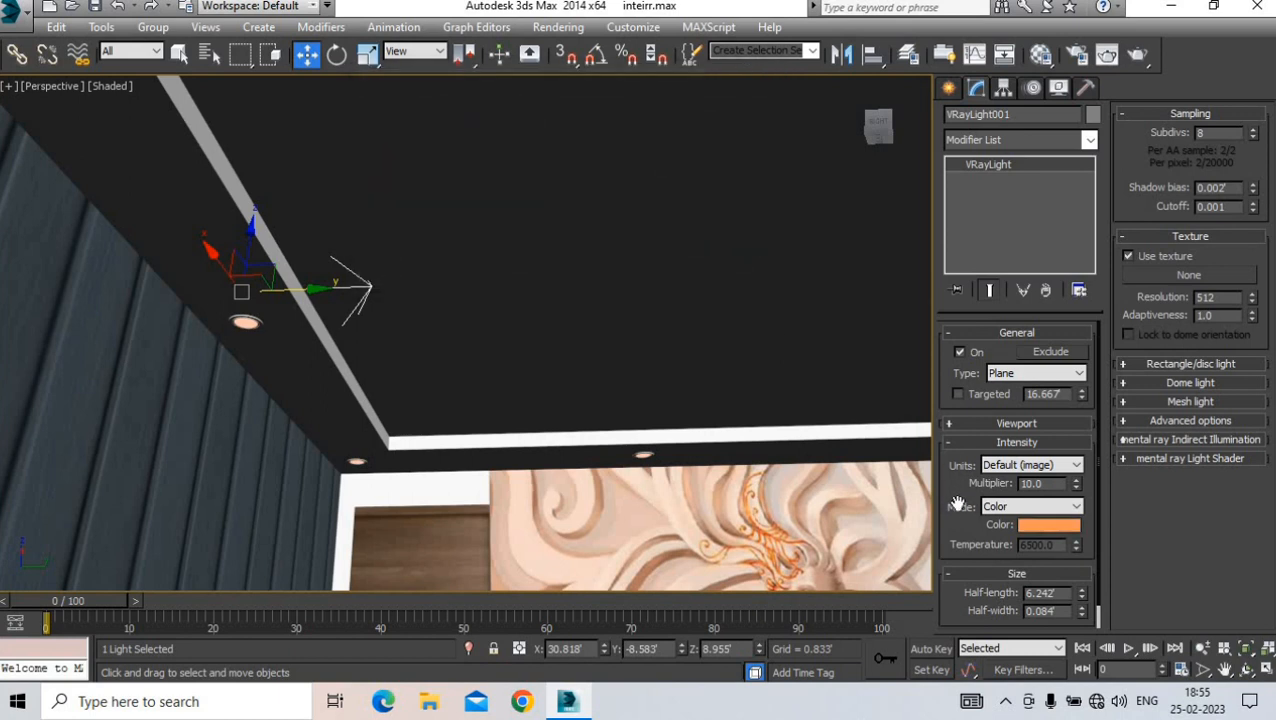
pyautogui.scroll(-1, 965, 575)
pyautogui.scroll(2, 1108, 458)
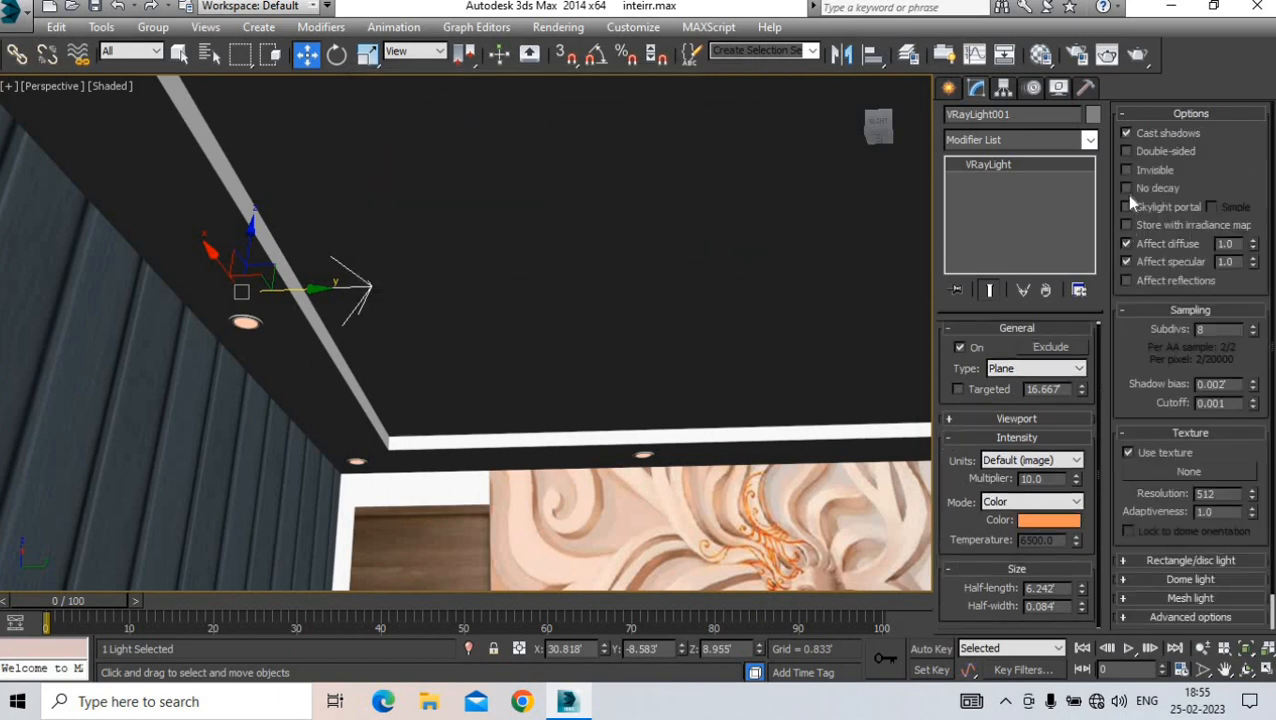
# - Make an instance of the strip light along Y toward the TV-wall side of the ceiling, at about Y -1.913'
pyautogui.click(948, 90)
pyautogui.keyDown('alt'); pyautogui.moveTo(200, 354); pyautogui.dragTo(340, 312, button='middle'); pyautogui.keyUp('alt')
pyautogui.moveTo(350, 312); pyautogui.dragTo(68, 286, button='middle')
pyautogui.keyDown('shift'); pyautogui.moveTo(68, 286); pyautogui.dragTo(633, 285); pyautogui.keyUp('shift')
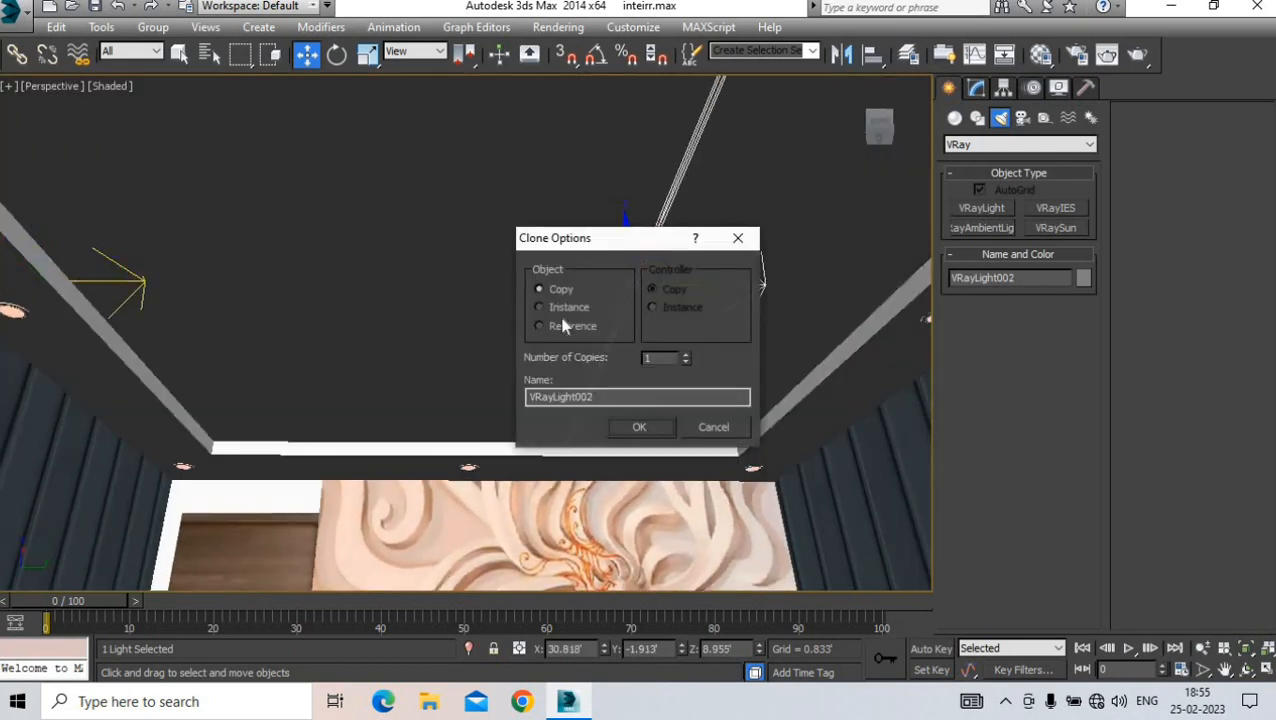
pyautogui.click(535, 304)
pyautogui.click(638, 425)
# - Mirror the instanced light along Y without cloning and place it above the TV-wall ceiling frame, facing inward
pyautogui.click(840, 55)
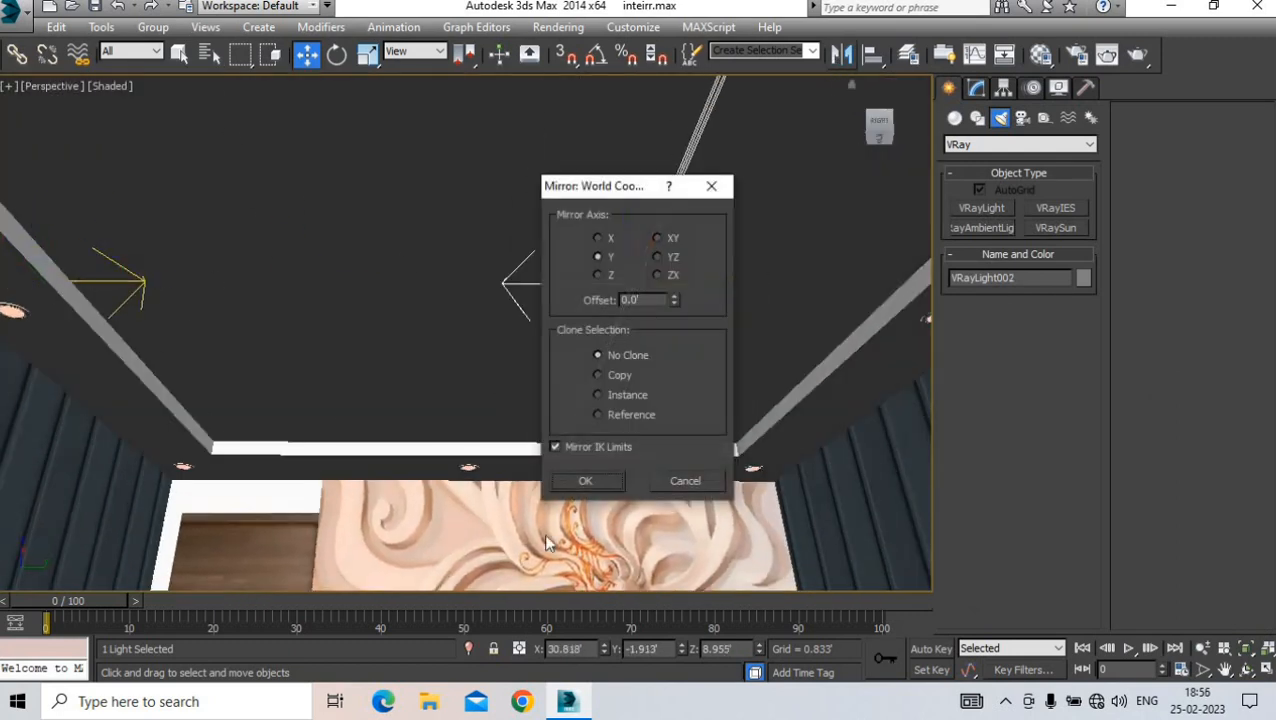
pyautogui.click(577, 480)
pyautogui.moveTo(603, 288); pyautogui.dragTo(432, 248, button='middle')
pyautogui.keyDown('alt'); pyautogui.moveTo(432, 248); pyautogui.dragTo(450, 246, button='middle'); pyautogui.keyUp('alt')
pyautogui.moveTo(492, 243); pyautogui.dragTo(820, 248)
# - Create a rotated copy of the strip light with angle snap and place it along the mural-side frame, at about X 25.404', Y -3.777'
pyautogui.press('e')
pyautogui.click(715, 424)
pyautogui.click(595, 55)
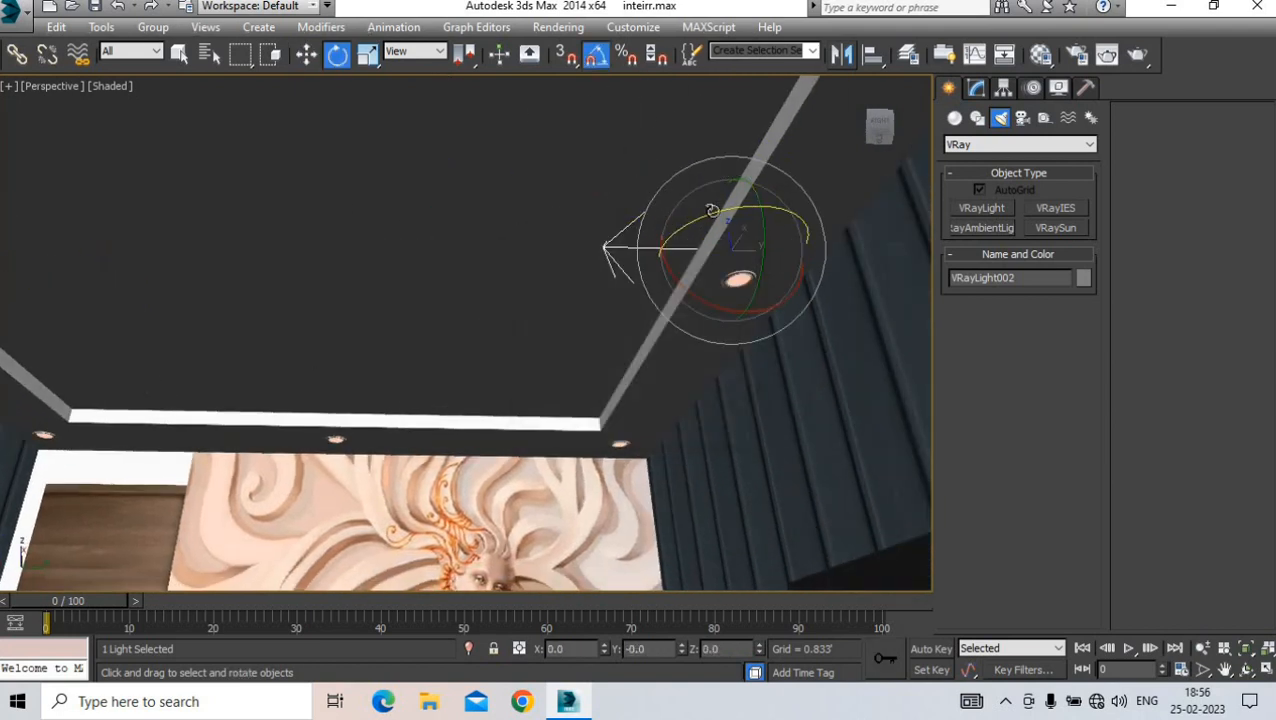
pyautogui.moveTo(699, 222)
pyautogui.keyDown('shift'); pyautogui.mouseDown()
pyautogui.moveTo(786, 221)
pyautogui.moveTo(442, 247)
pyautogui.moveTo(338, 241)
pyautogui.mouseUp(); pyautogui.keyUp('shift')
pyautogui.click(664, 426)
pyautogui.press('w')
pyautogui.moveTo(285, 278); pyautogui.dragTo(405, 285, button='middle')
pyautogui.moveTo(405, 285)
pyautogui.keyDown('alt'); pyautogui.mouseDown(button='middle')
pyautogui.moveTo(441, 234)
pyautogui.moveTo(479, 249)
pyautogui.moveTo(460, 262)
pyautogui.mouseUp(button='middle'); pyautogui.keyUp('alt')
pyautogui.moveTo(464, 233); pyautogui.dragTo(362, 434)
pyautogui.press('c')
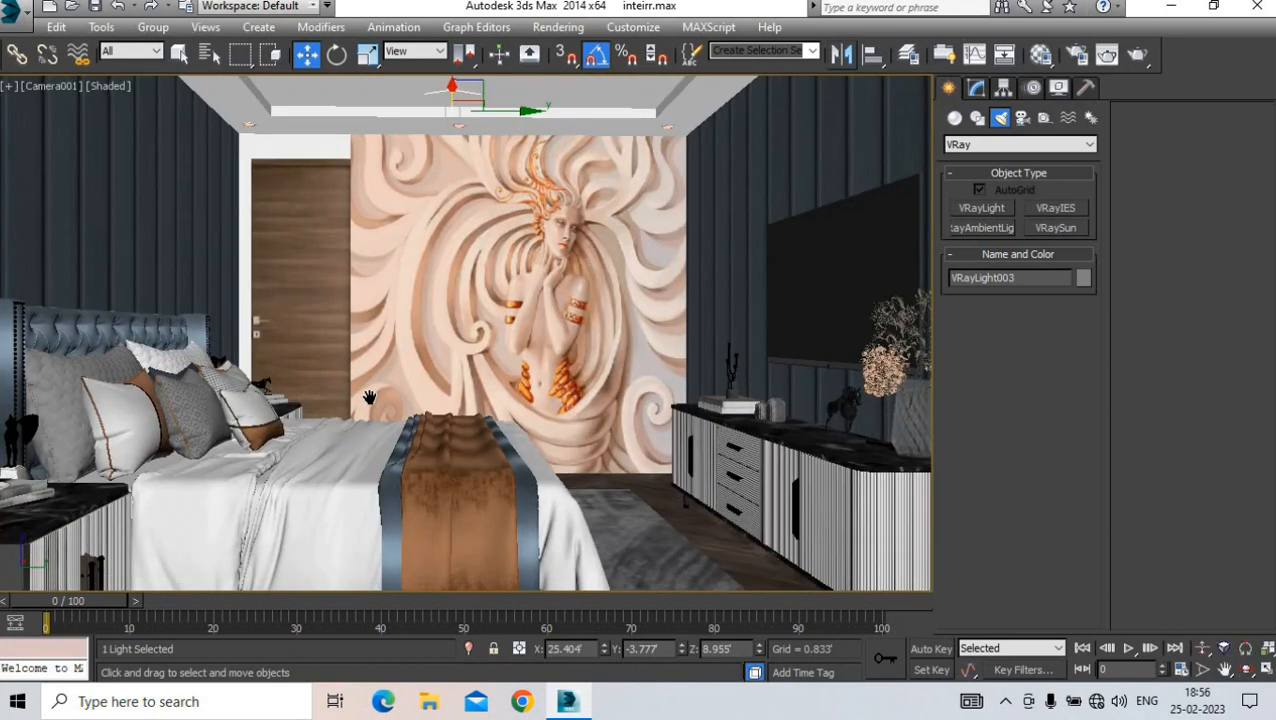
# - Scale the wooden door panel beside the mural along X to about 92.276%
pyautogui.click(320, 318)
pyautogui.moveTo(334, 325); pyautogui.dragTo(341, 332)
pyautogui.press('r')
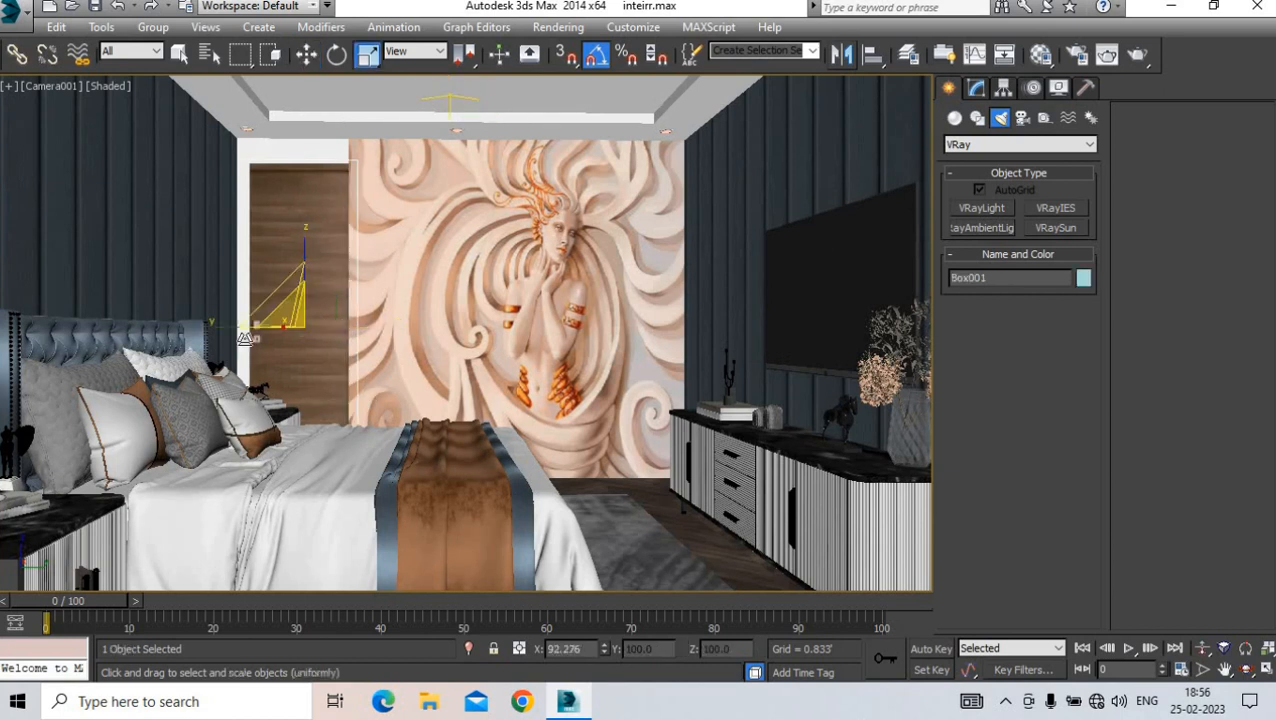
pyautogui.moveTo(245, 331); pyautogui.dragTo(244, 330)
pyautogui.click(590, 494)
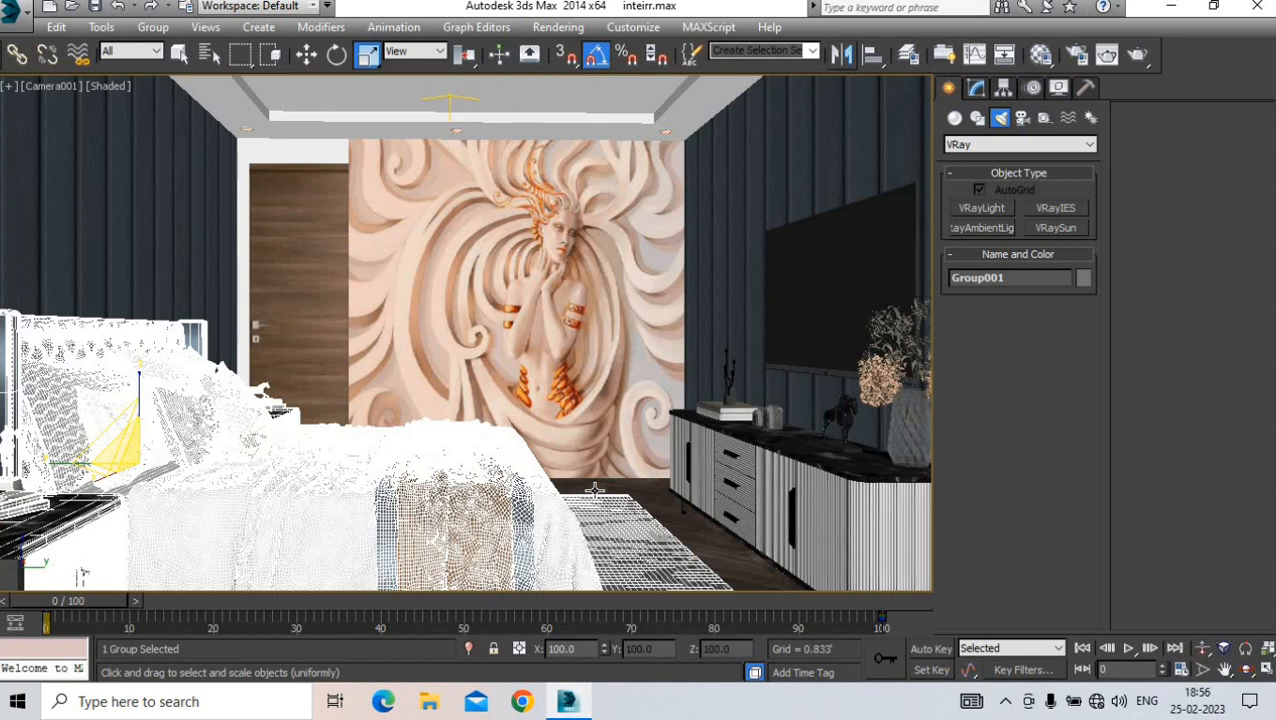
pyautogui.click(638, 492)
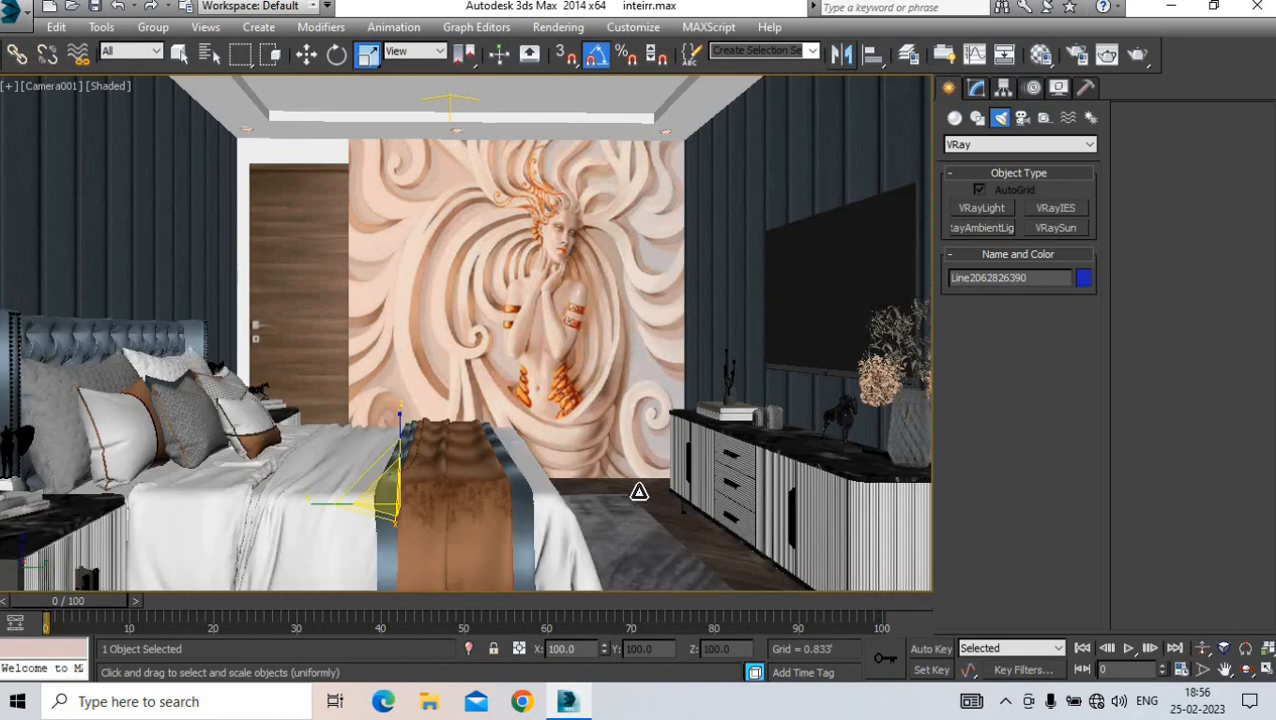
# - Scale the selected pair of pendants beside the headboard and position them against the ceiling
pyautogui.click(955, 119)
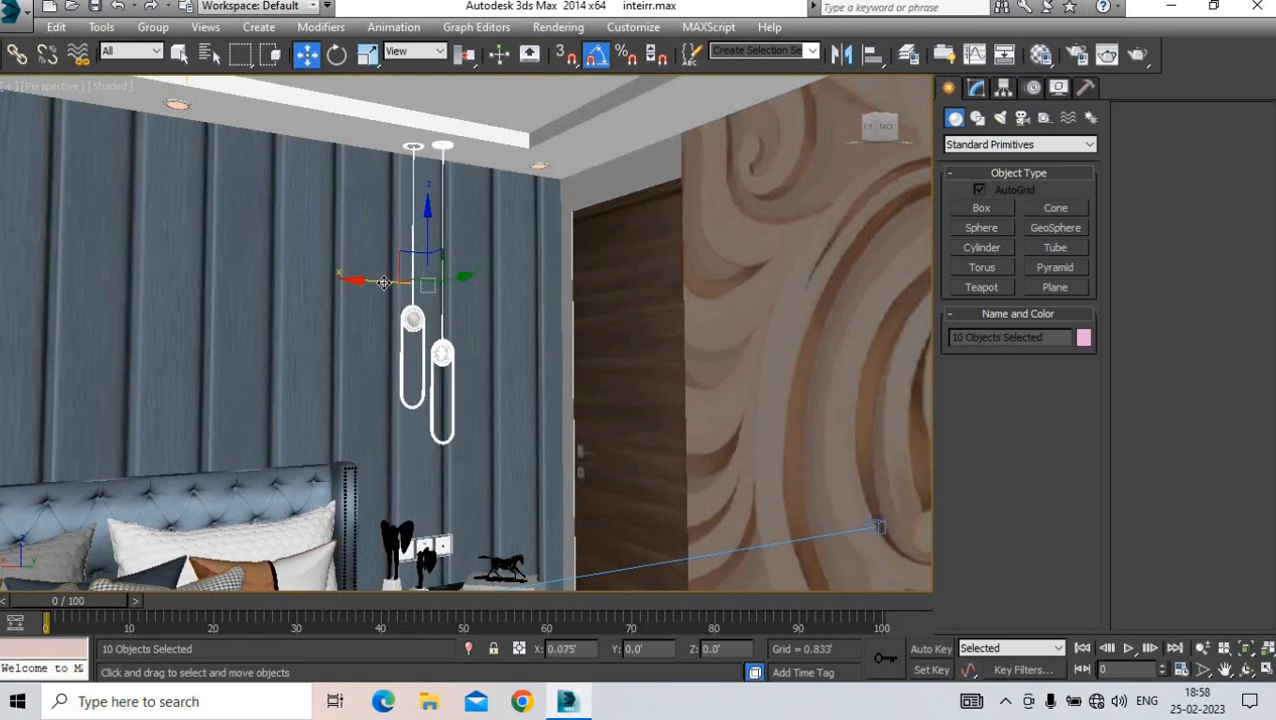
pyautogui.press('r')
pyautogui.moveTo(428, 322); pyautogui.dragTo(433, 432)
pyautogui.press('w')
pyautogui.scroll(5, 430, 380)
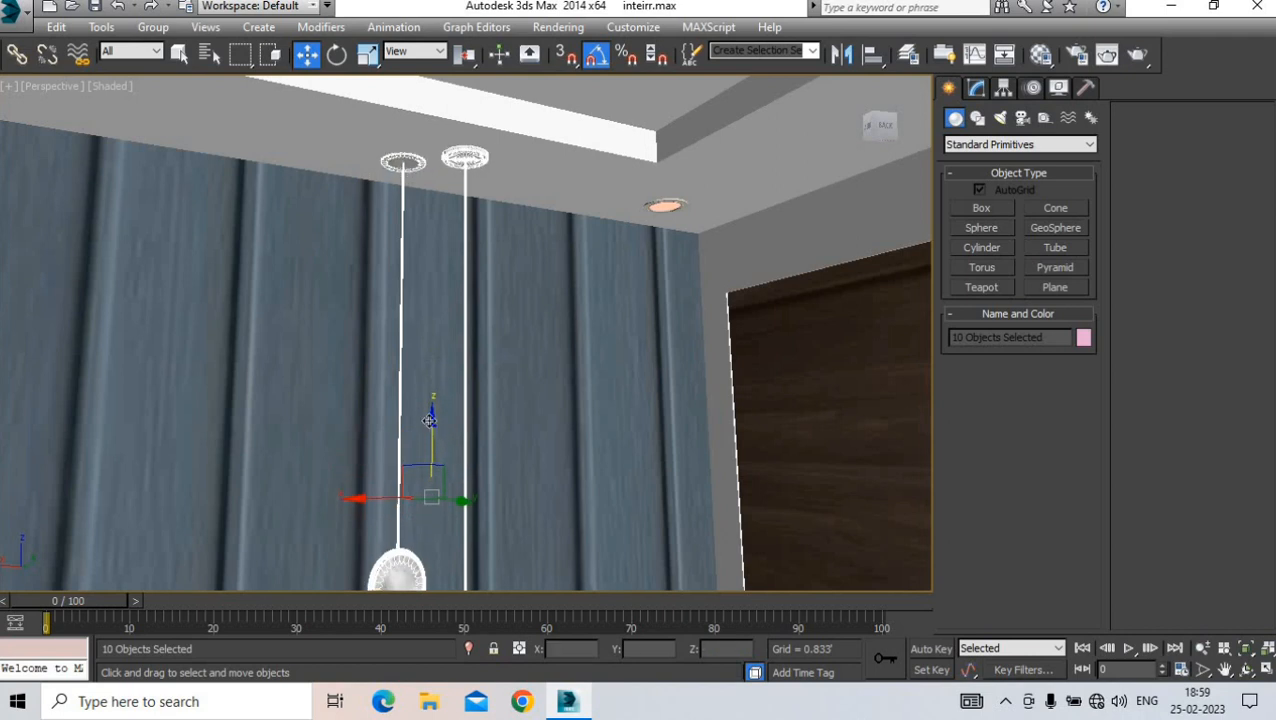
# - Group all parts of the two pendants into one object, keeping the default group name
pyautogui.press('c')
pyautogui.click(153, 27)
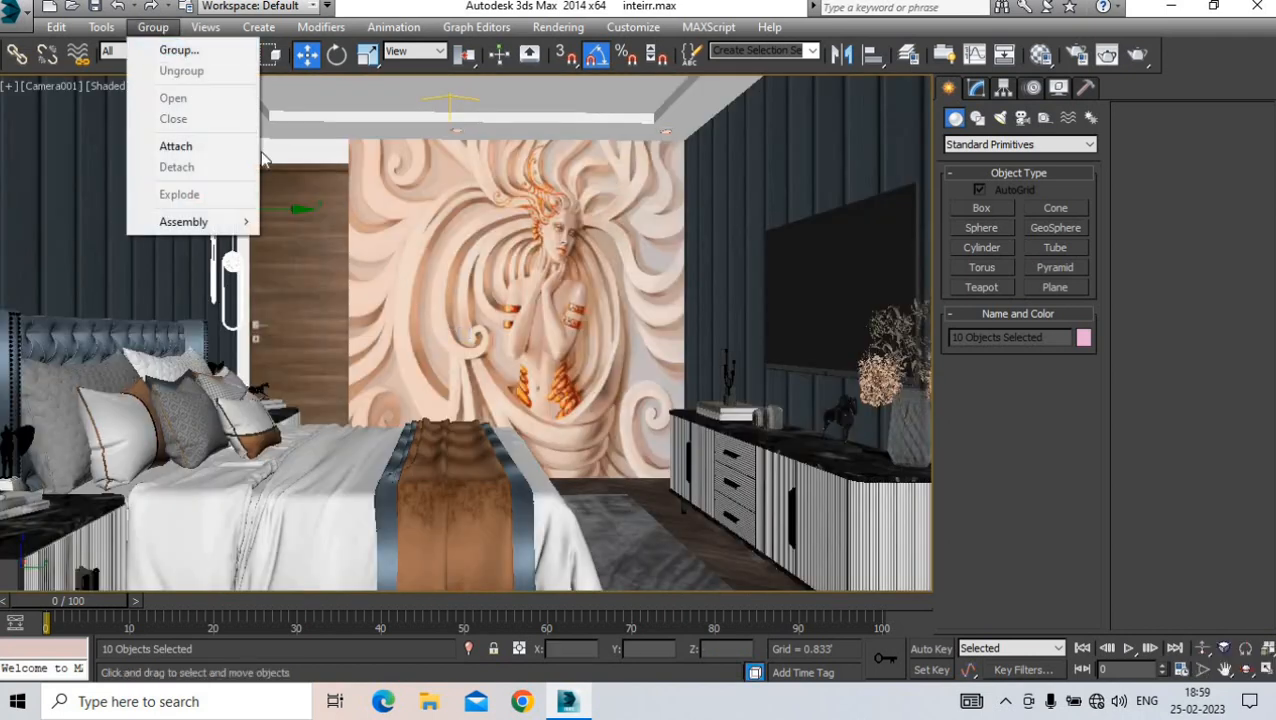
pyautogui.click(179, 50)
pyautogui.press('Return')
pyautogui.click(659, 507)
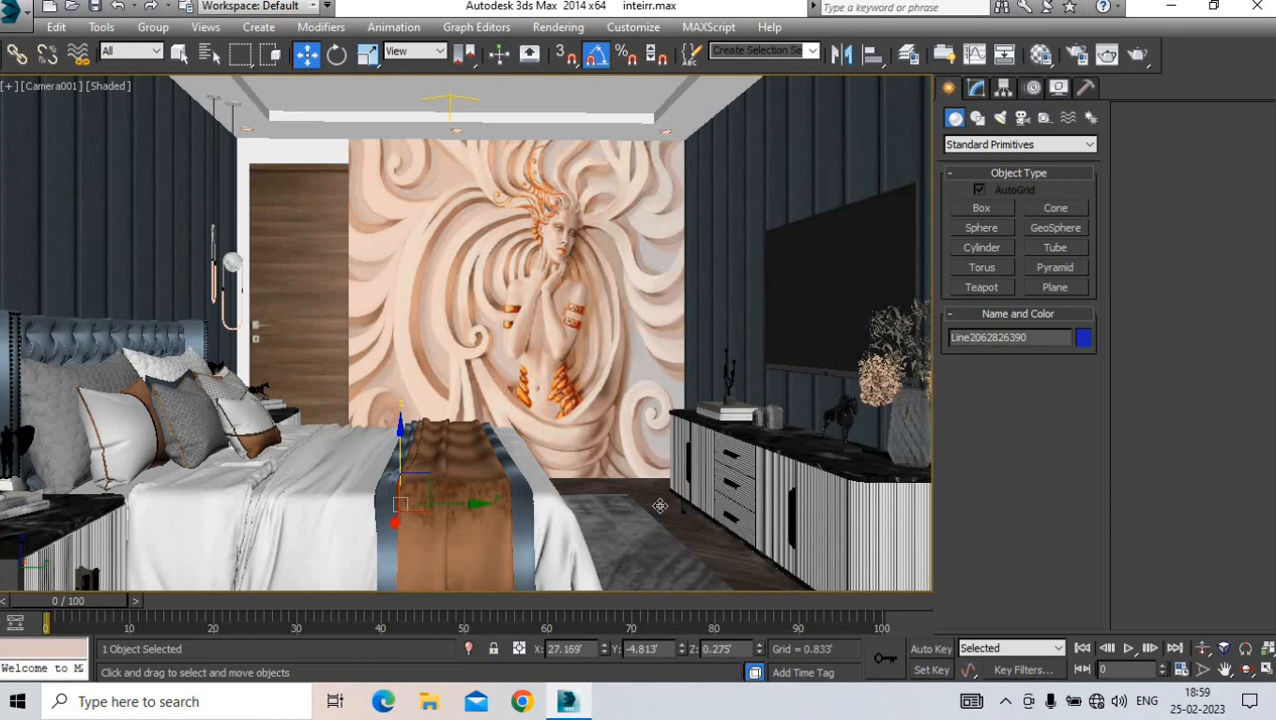
# - Display the top view of the bedroom in wireframe
pyautogui.press('t')
pyautogui.scroll(-4, 518, 310)
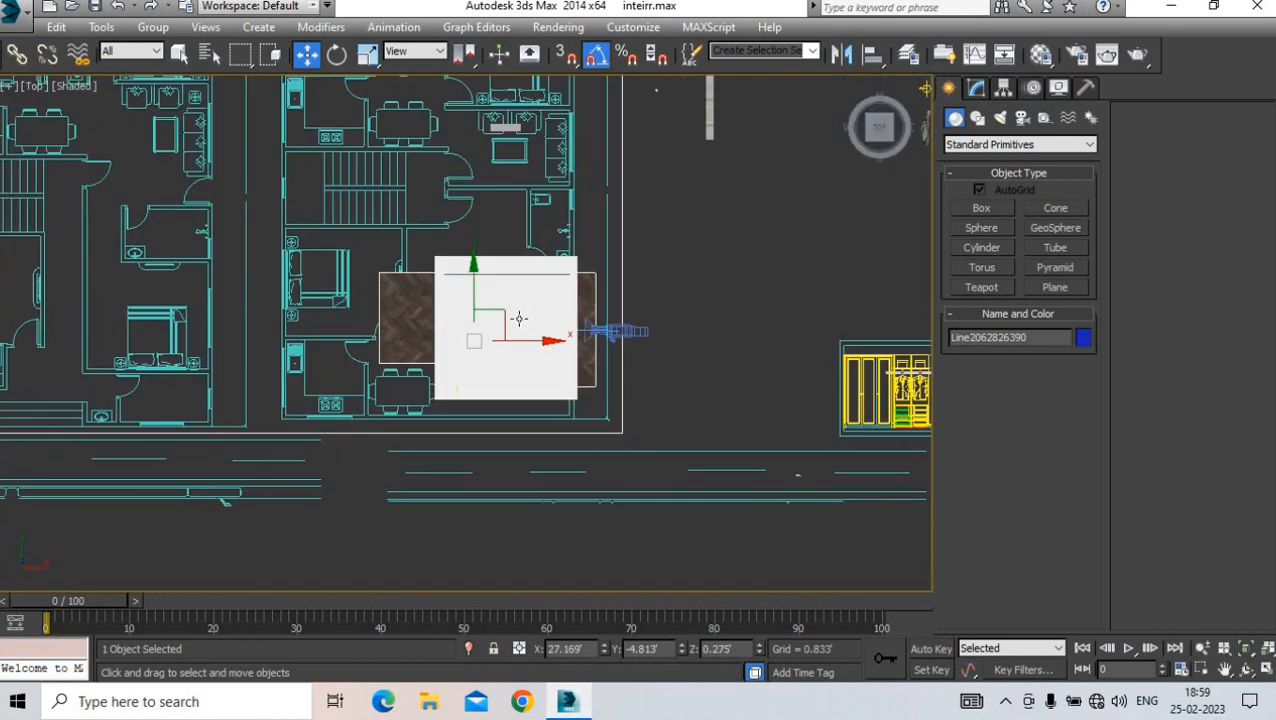
pyautogui.scroll(2, 519, 318)
pyautogui.click(76, 89)
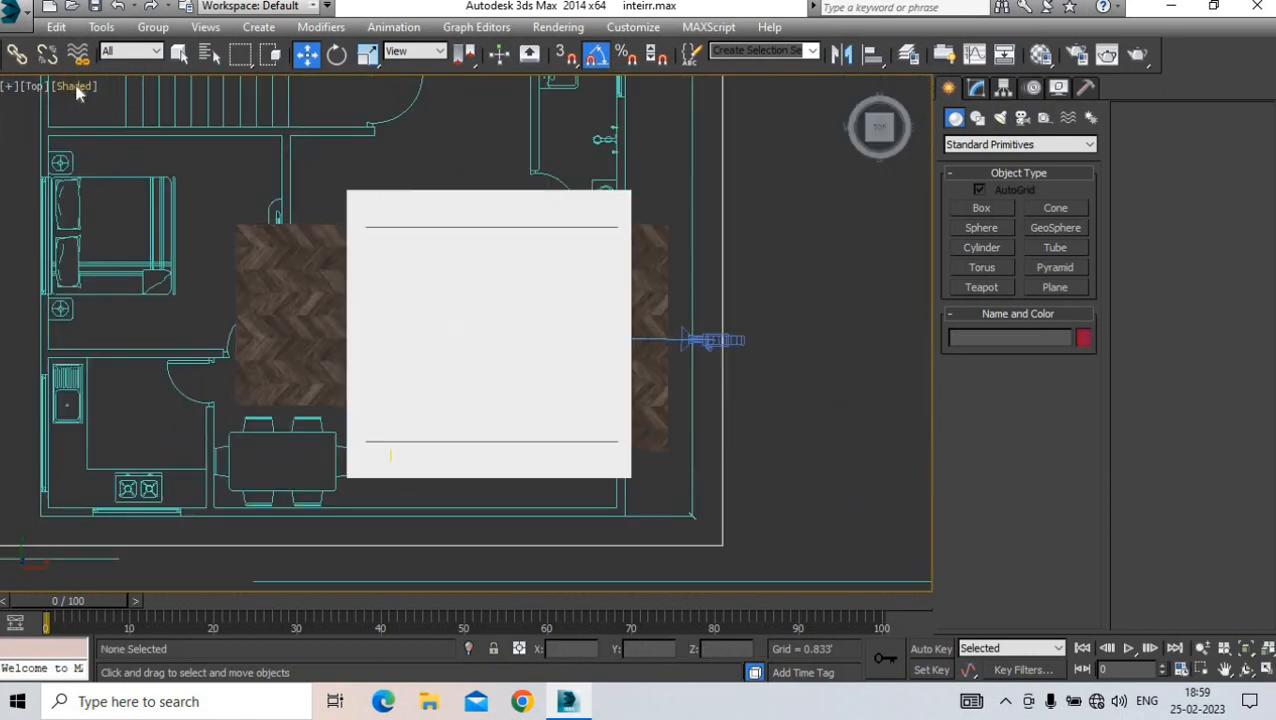
pyautogui.click(74, 86)
pyautogui.click(100, 236)
pyautogui.scroll(1, 257, 276)
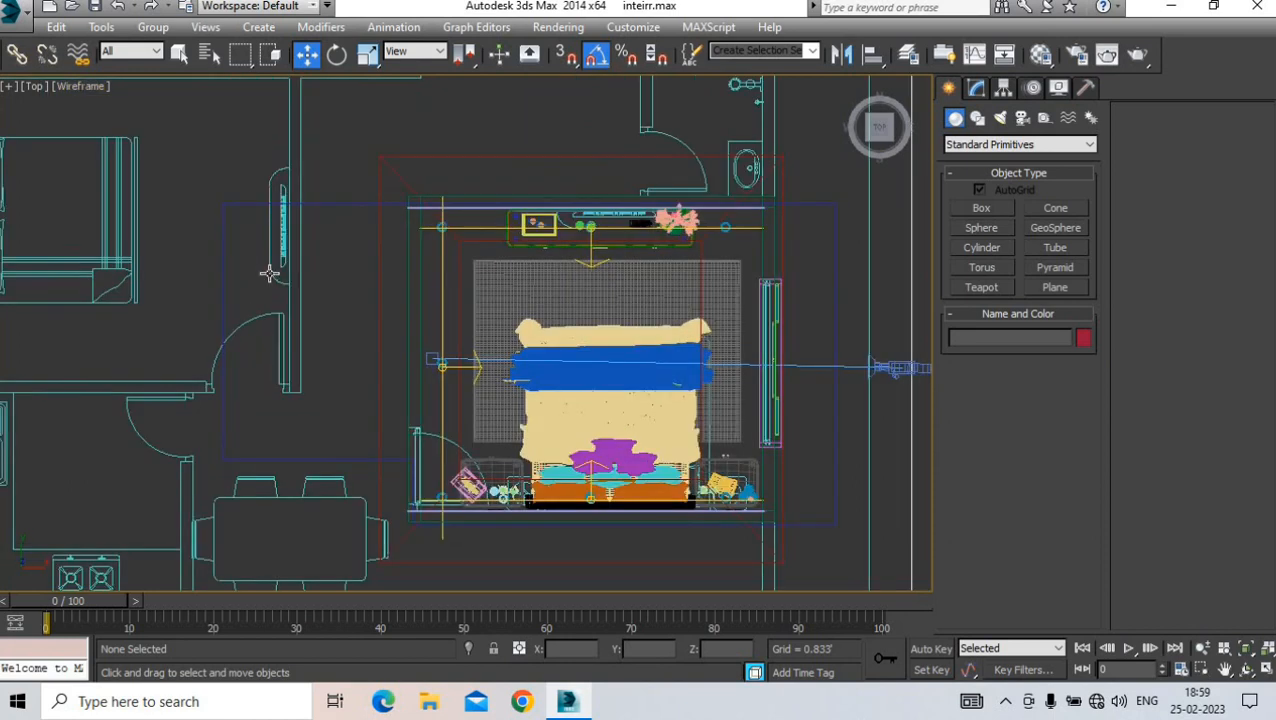
# - Create a VRaySun from the neighbouring bedroom aimed at the bed and accept adding a V-Ray sky environment map
pyautogui.click(1000, 118)
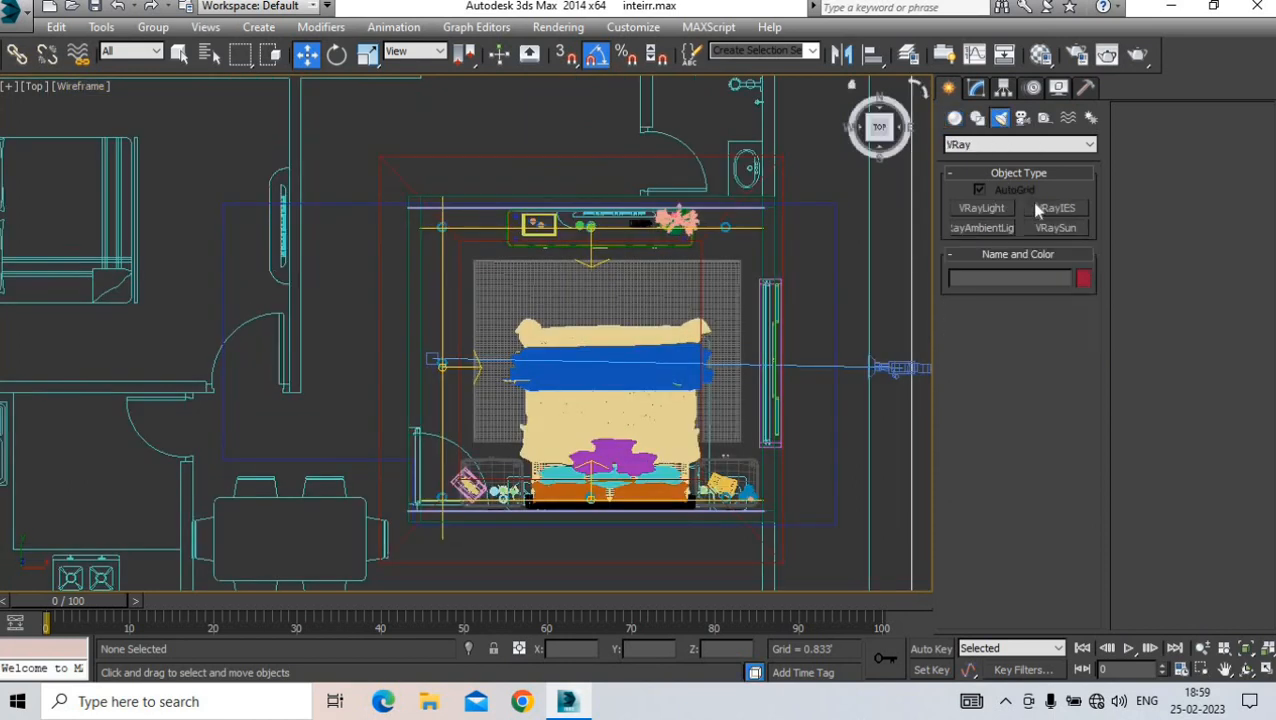
pyautogui.click(1040, 228)
pyautogui.scroll(-2, 300, 365)
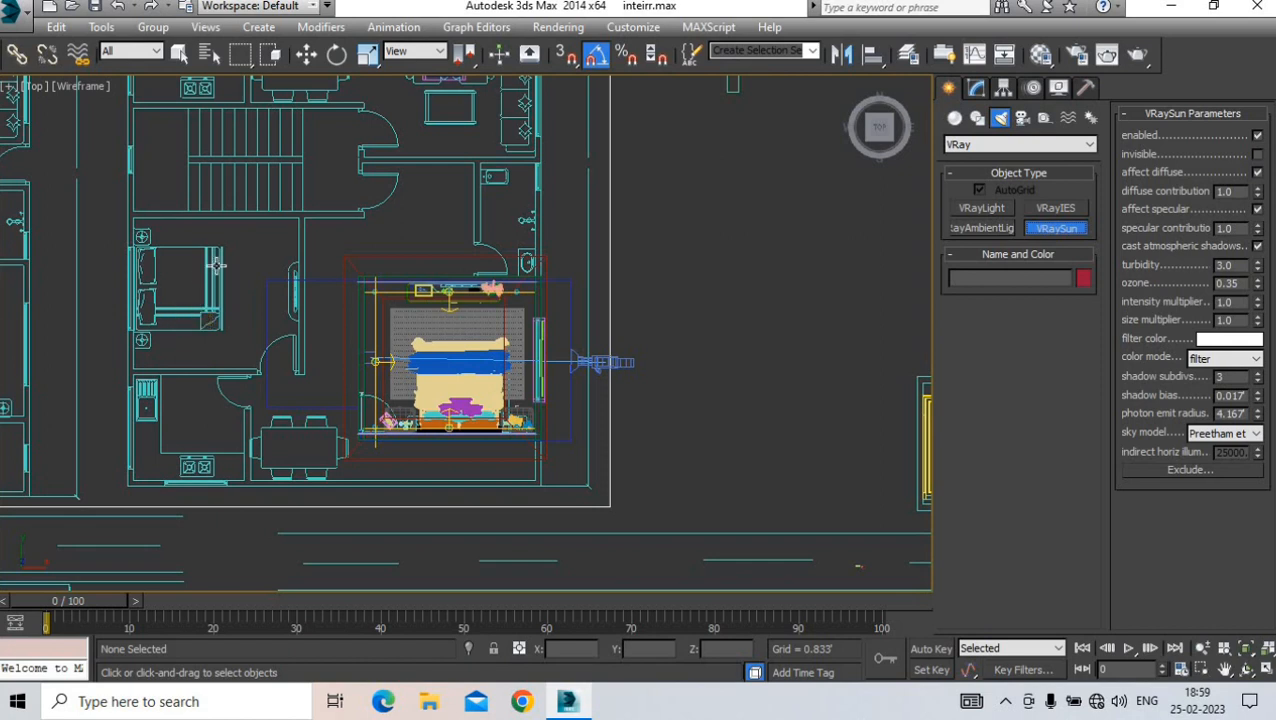
pyautogui.moveTo(203, 260); pyautogui.dragTo(390, 368)
pyautogui.click(685, 396)
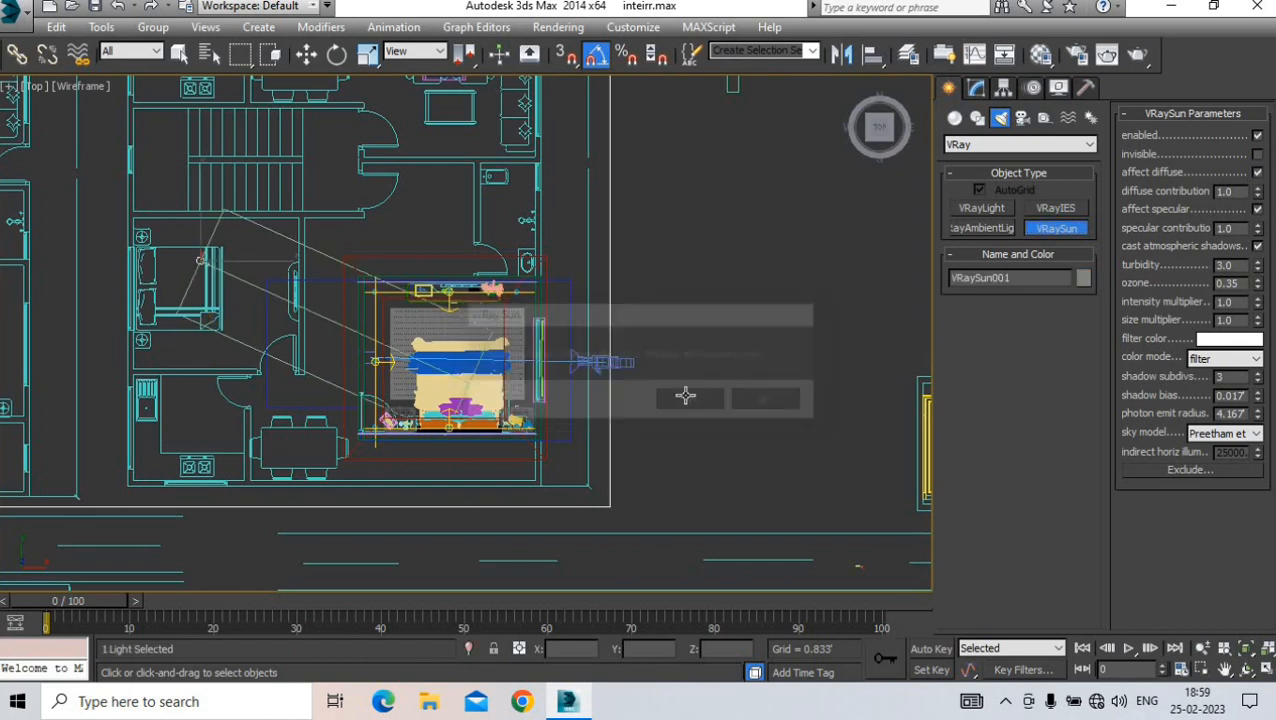
# - Raise the sun in the left view to about Y 29.452', Z 24.16', and set intensity multiplier 0.35 and size multiplier 4.0
pyautogui.press('l')
pyautogui.rightClick(383, 392)
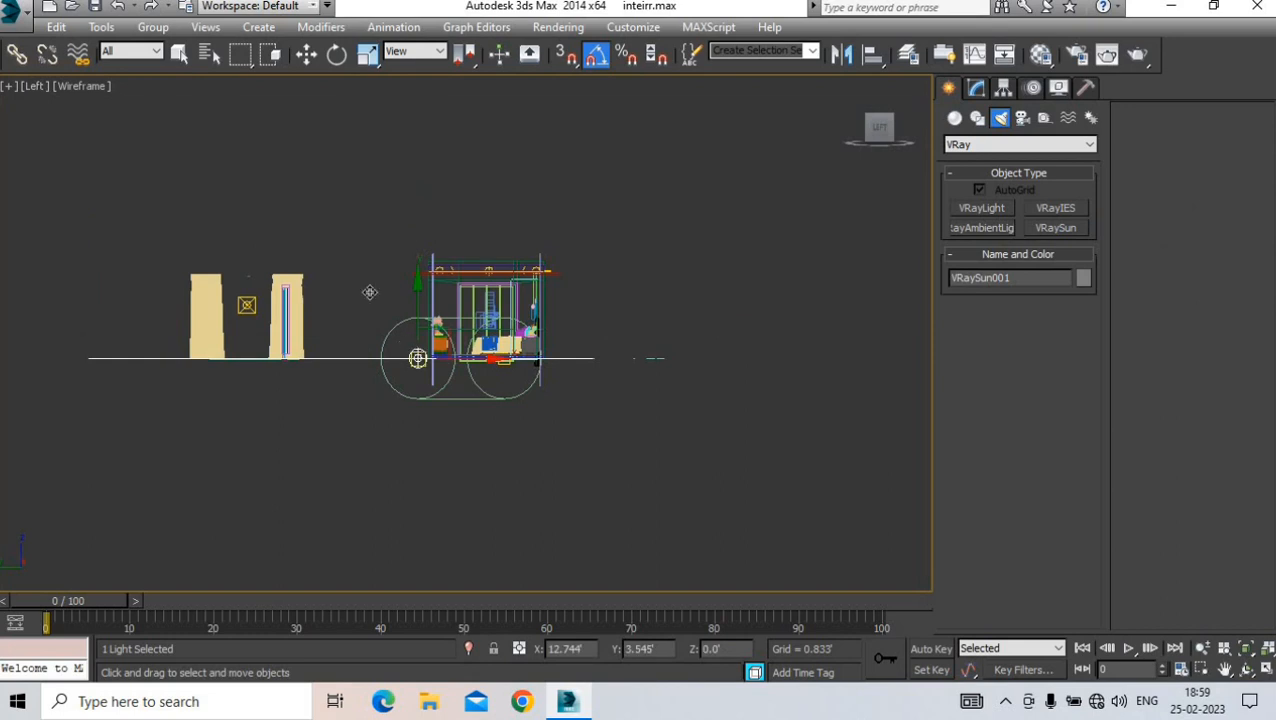
pyautogui.moveTo(370, 292); pyautogui.dragTo(166, 122)
pyautogui.click(977, 90)
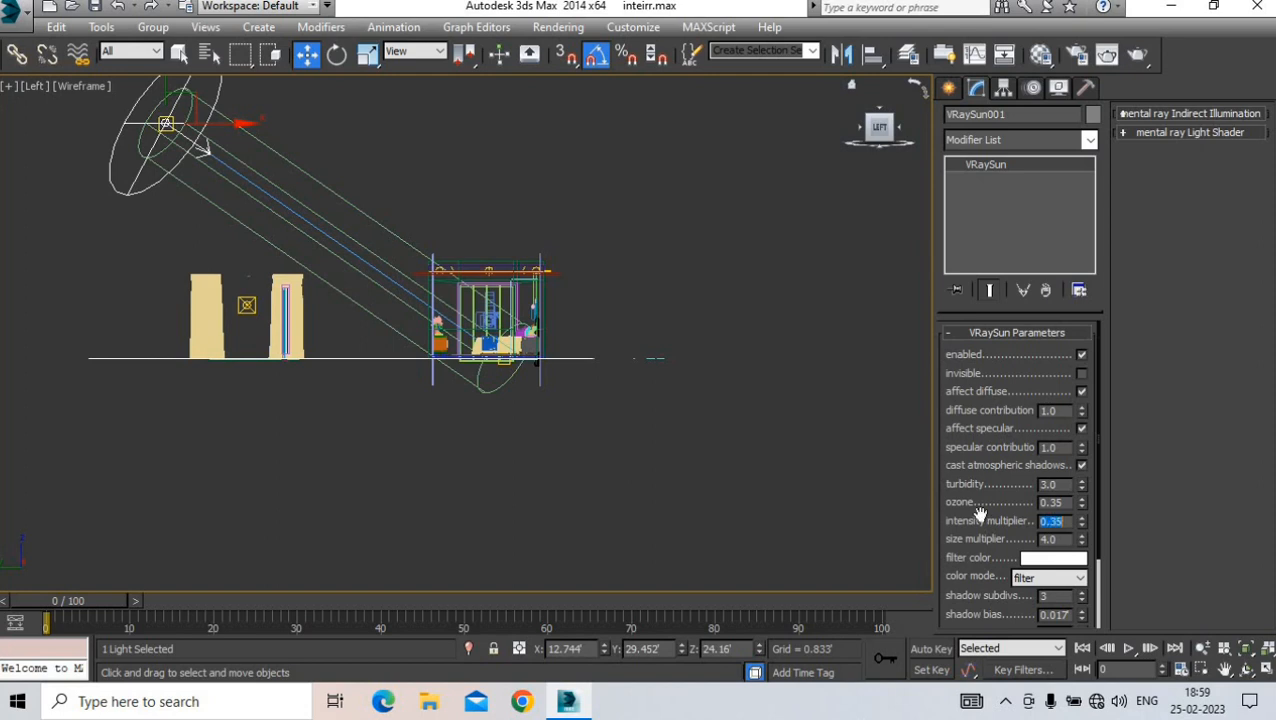
pyautogui.click(949, 89)
# - Display the camera view of the bedroom with shaded materials
pyautogui.press('c')
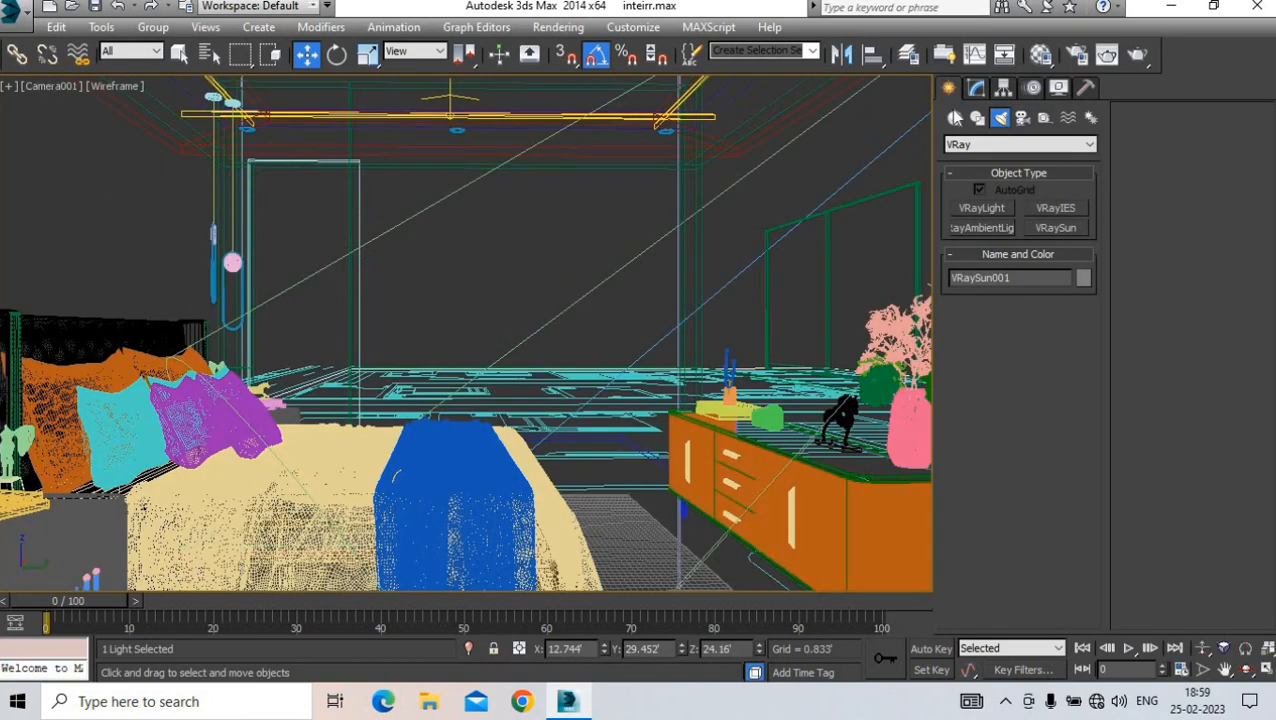
pyautogui.click(955, 118)
pyautogui.click(101, 85)
pyautogui.click(140, 125)
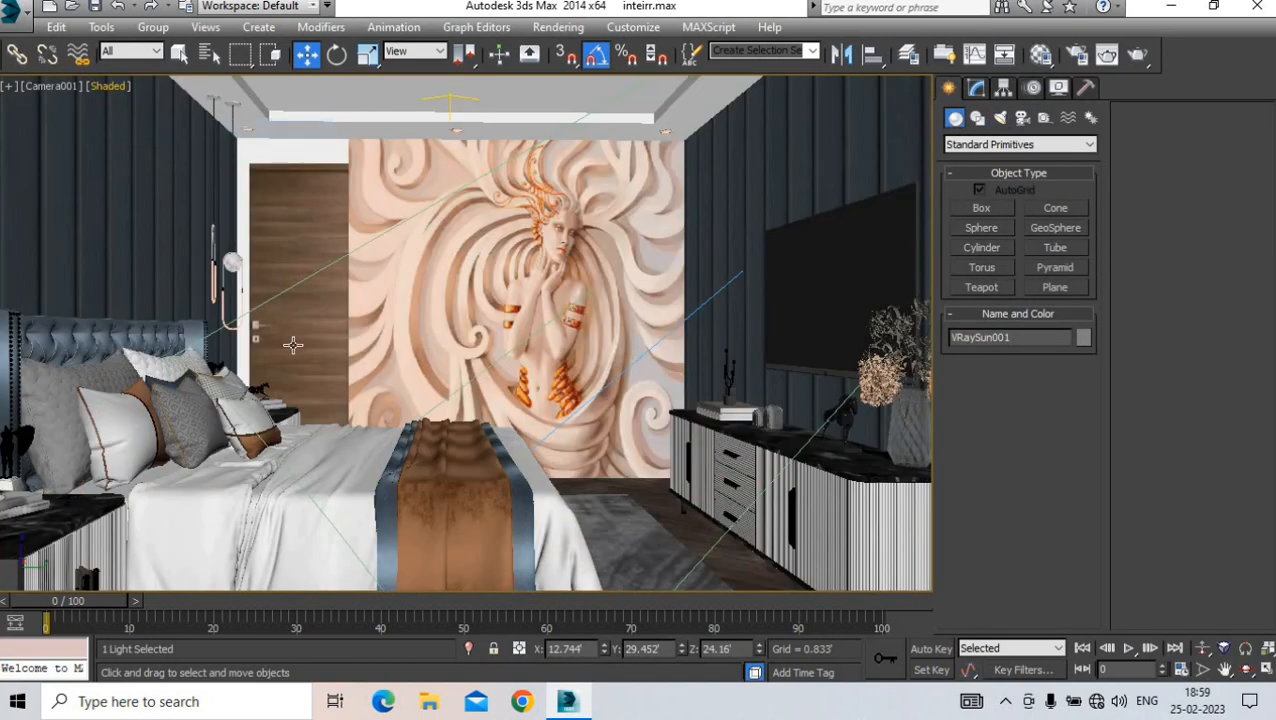
# - Reposition the sun in the perspective and top views to about X 30.843', Y 35.927', Z -7.279'
pyautogui.press('p')
pyautogui.scroll(-10, 321, 340)
pyautogui.keyDown('alt'); pyautogui.moveTo(321, 340); pyautogui.dragTo(350, 400, button='middle'); pyautogui.keyUp('alt')
pyautogui.moveTo(540, 220); pyautogui.dragTo(352, 392)
pyautogui.keyDown('alt'); pyautogui.moveTo(352, 394); pyautogui.dragTo(410, 400, button='middle'); pyautogui.keyUp('alt')
pyautogui.scroll(3, 355, 405)
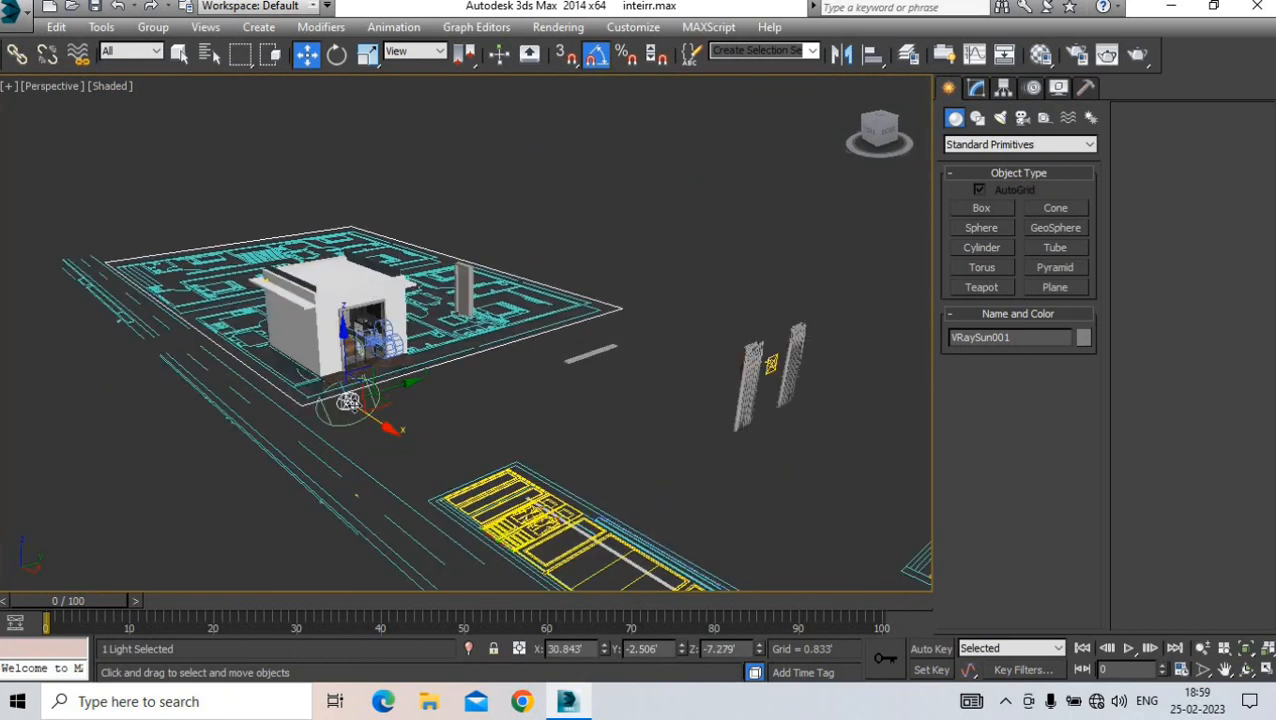
pyautogui.press('t')
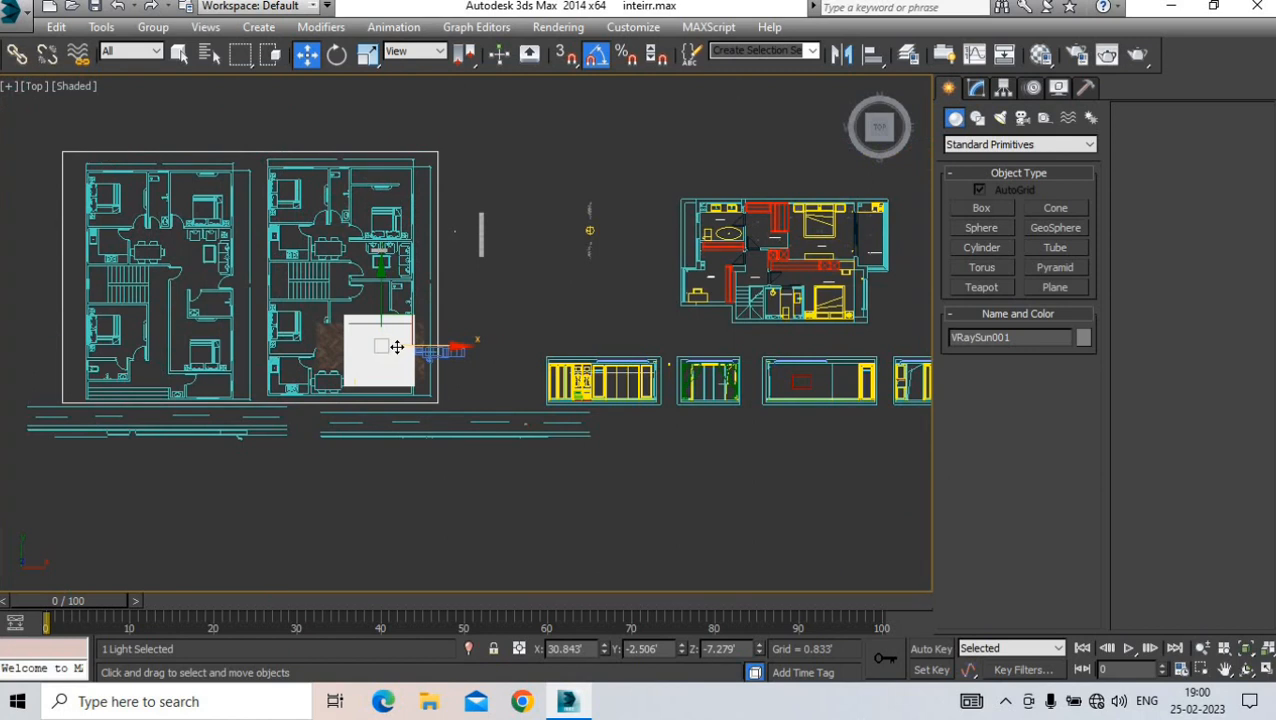
pyautogui.moveTo(374, 181); pyautogui.dragTo(380, 158)
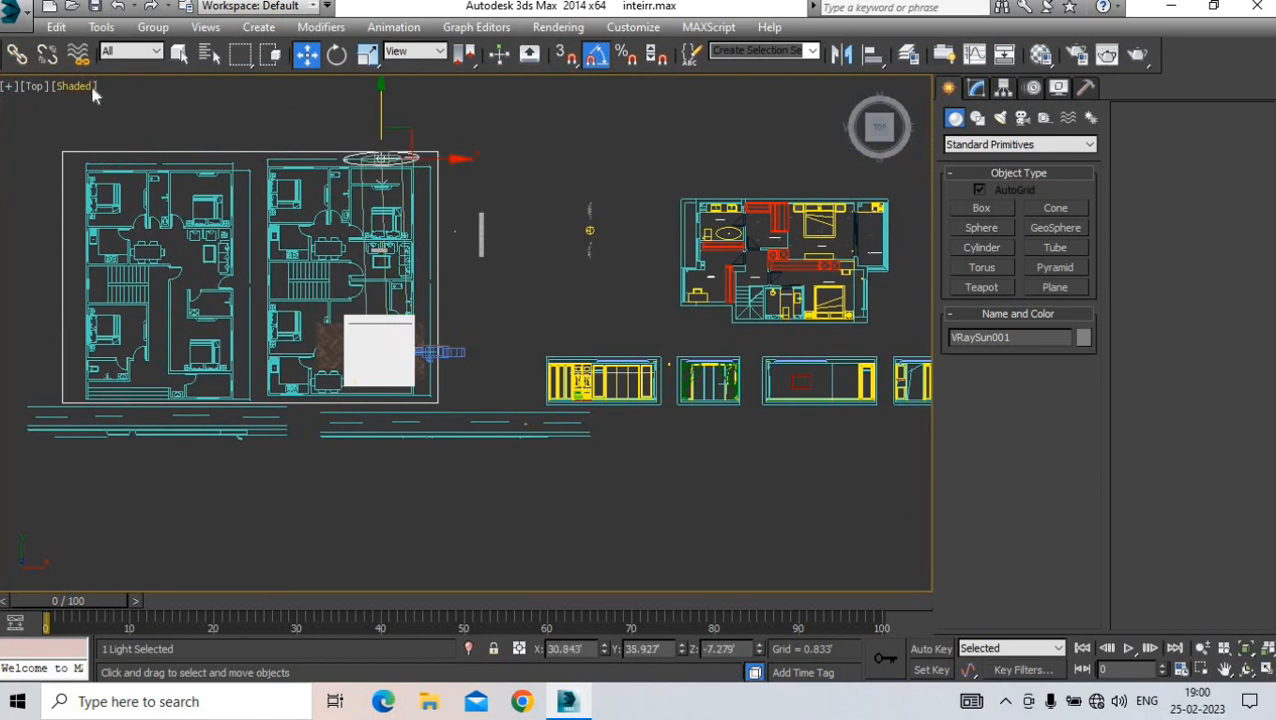
# - Show the top view in wireframe and delete the sun light
pyautogui.click(88, 87)
pyautogui.click(145, 240)
pyautogui.scroll(4, 330, 250)
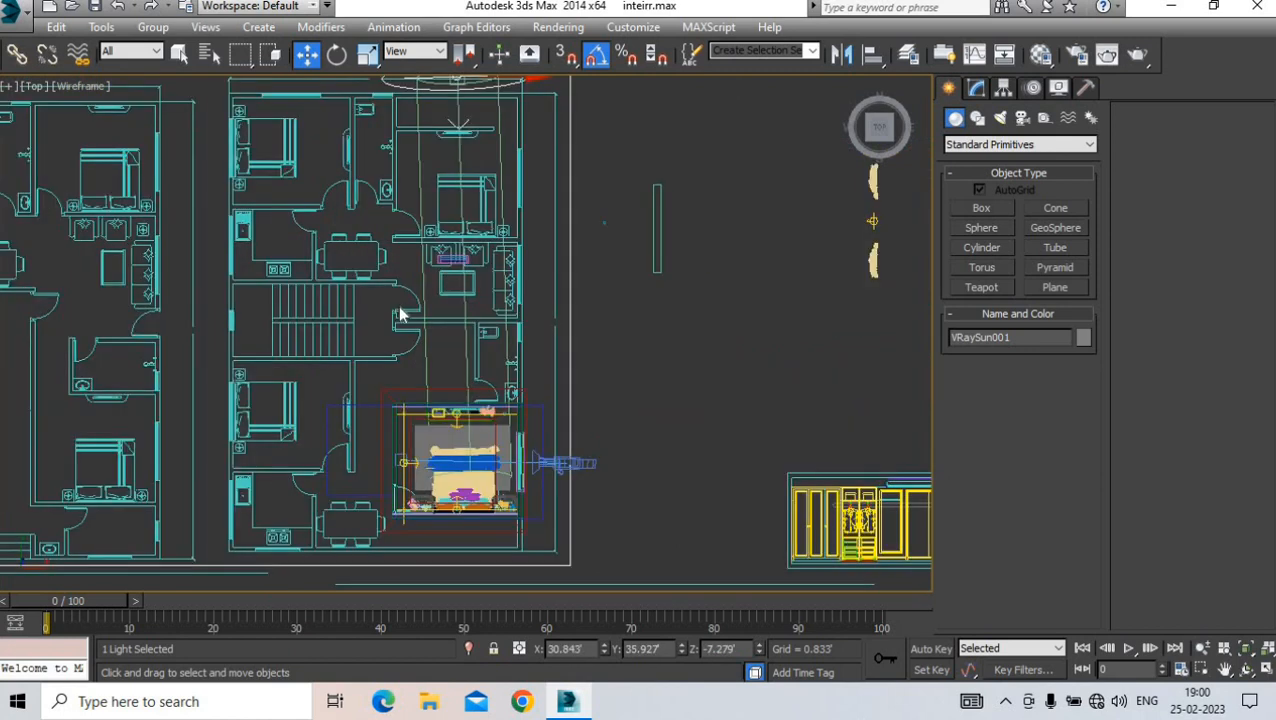
pyautogui.click(420, 346)
pyautogui.scroll(5, 460, 440)
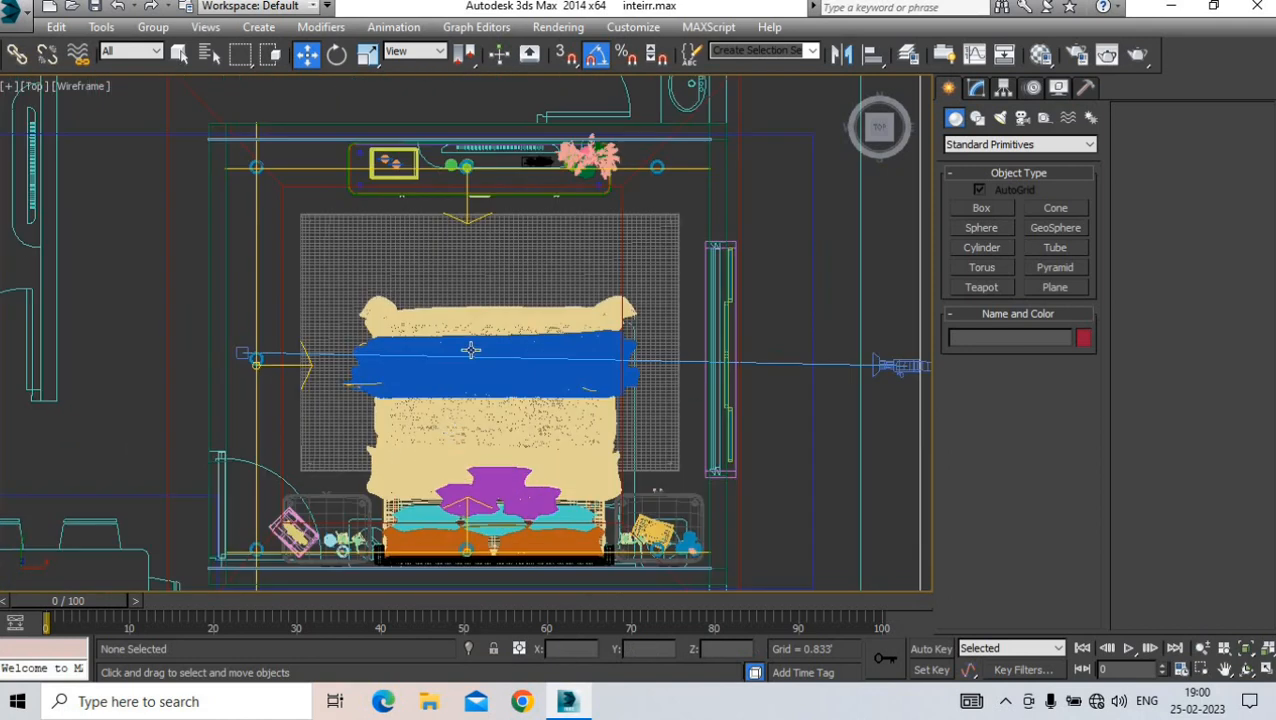
# - Create another VRaySun from the neighbouring flat aimed at the bed, adding a V-Ray sky that replaces the existing environment map
pyautogui.click(1002, 120)
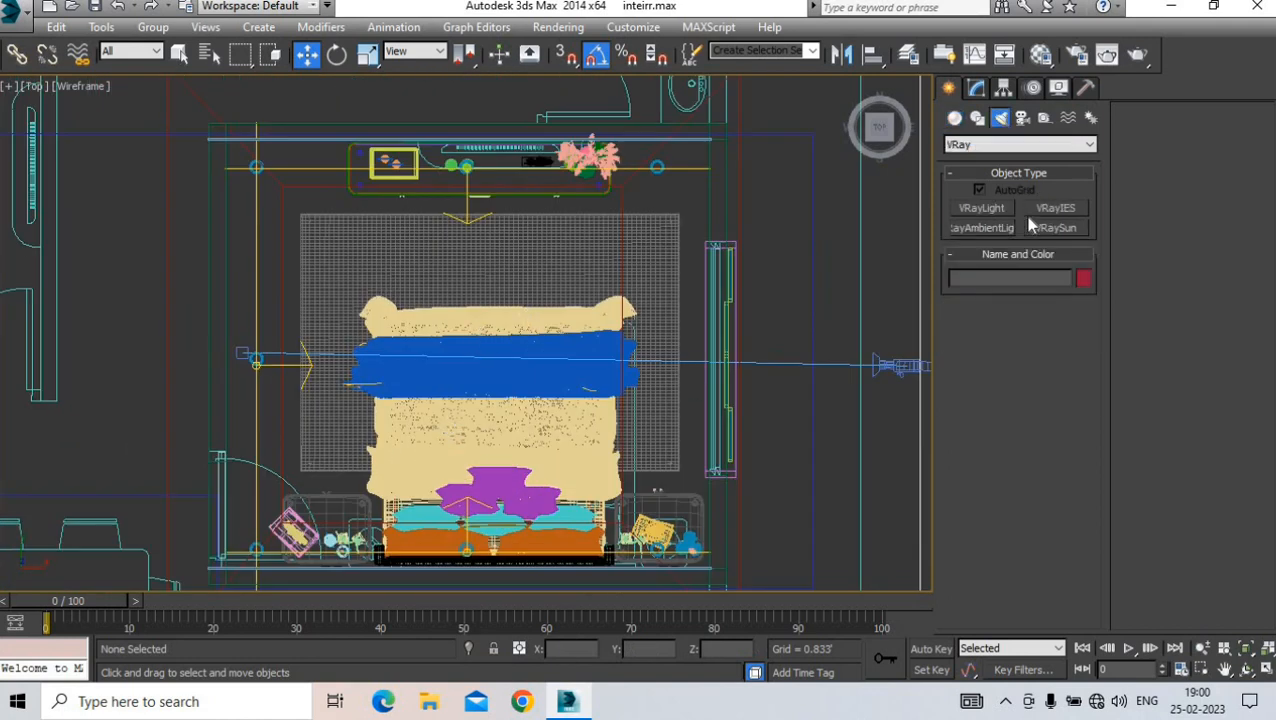
pyautogui.click(1040, 225)
pyautogui.scroll(-5, 464, 353)
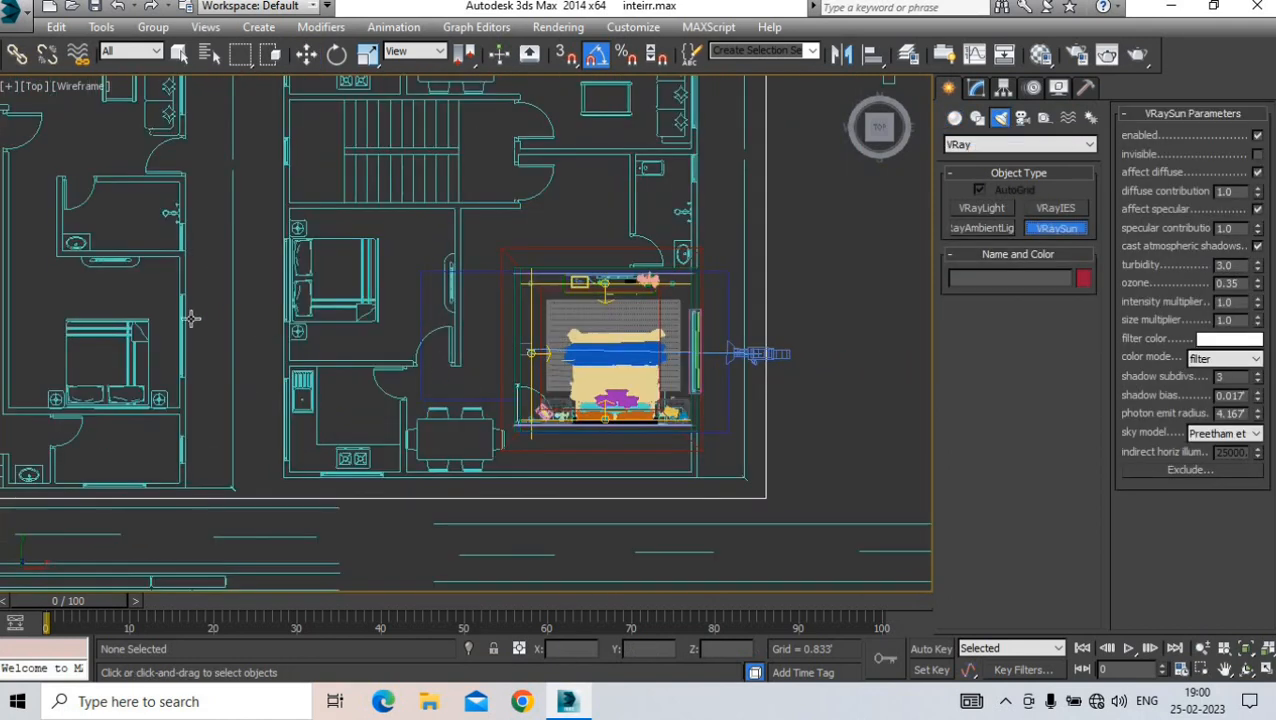
pyautogui.moveTo(192, 319); pyautogui.dragTo(639, 334)
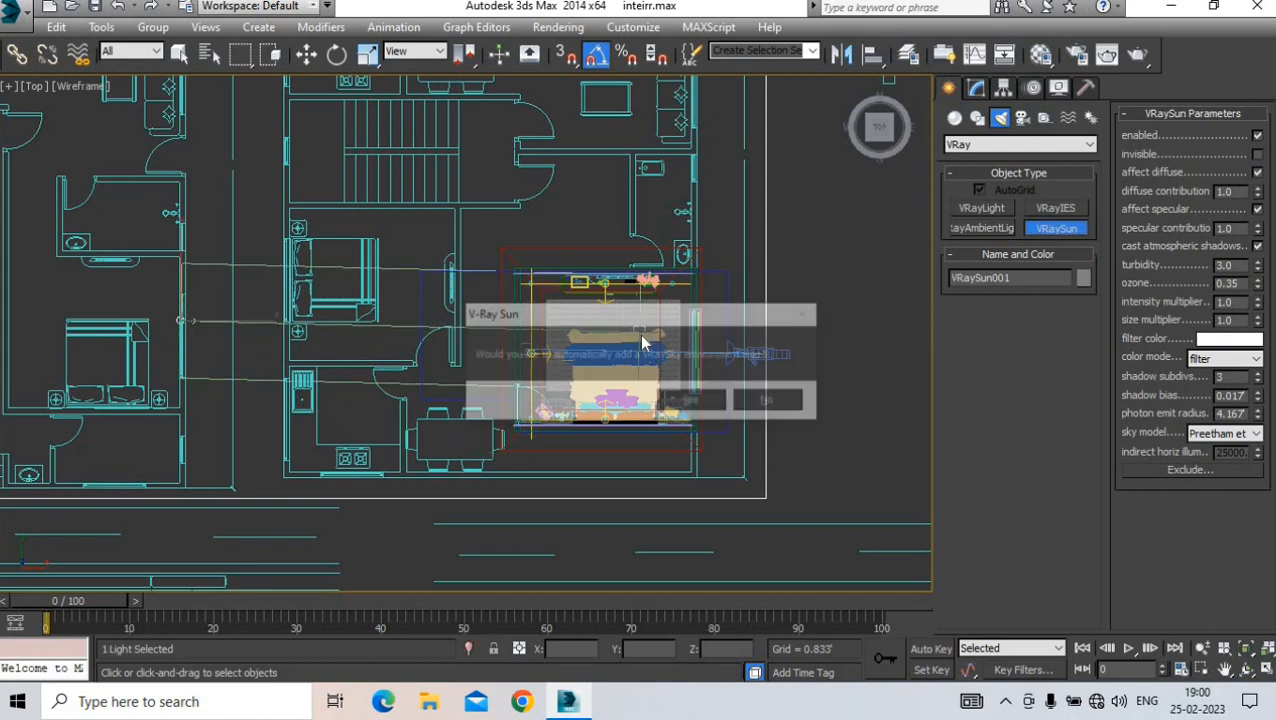
pyautogui.click(690, 403)
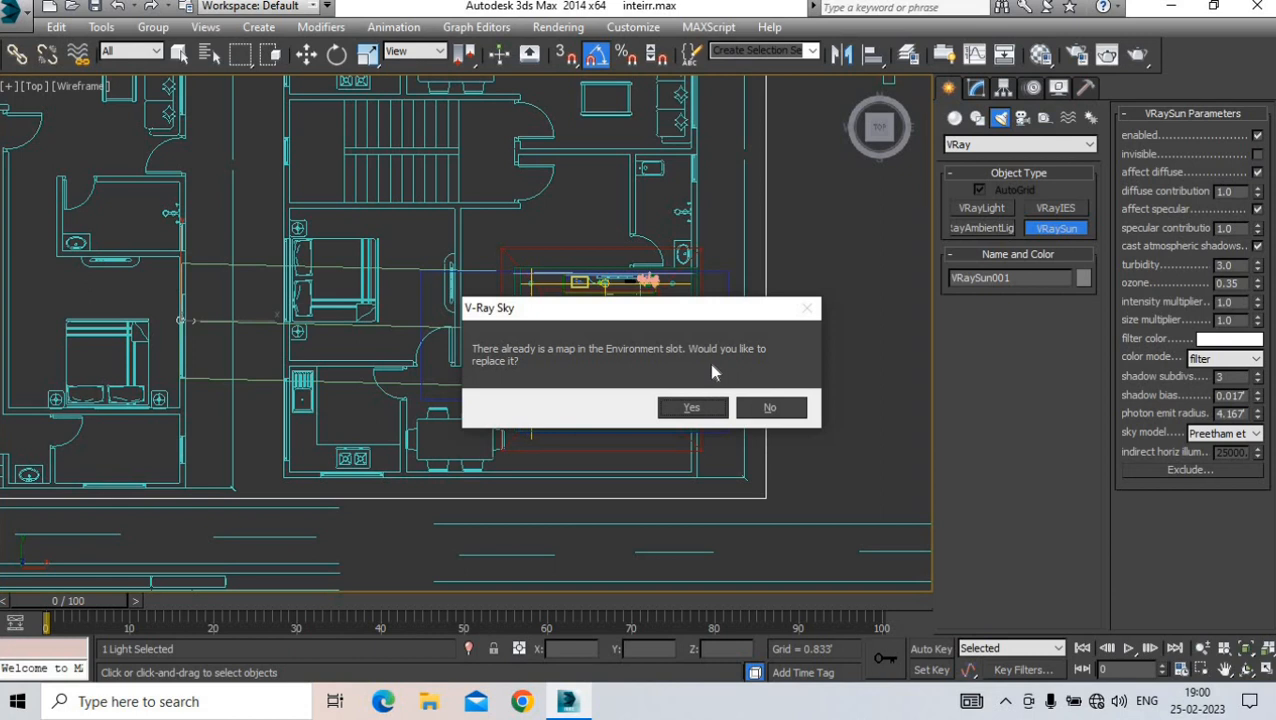
pyautogui.click(693, 407)
# - Raise the sun above the room in the left view to about Z 15.236'
pyautogui.press('l')
pyautogui.scroll(-3, 357, 339)
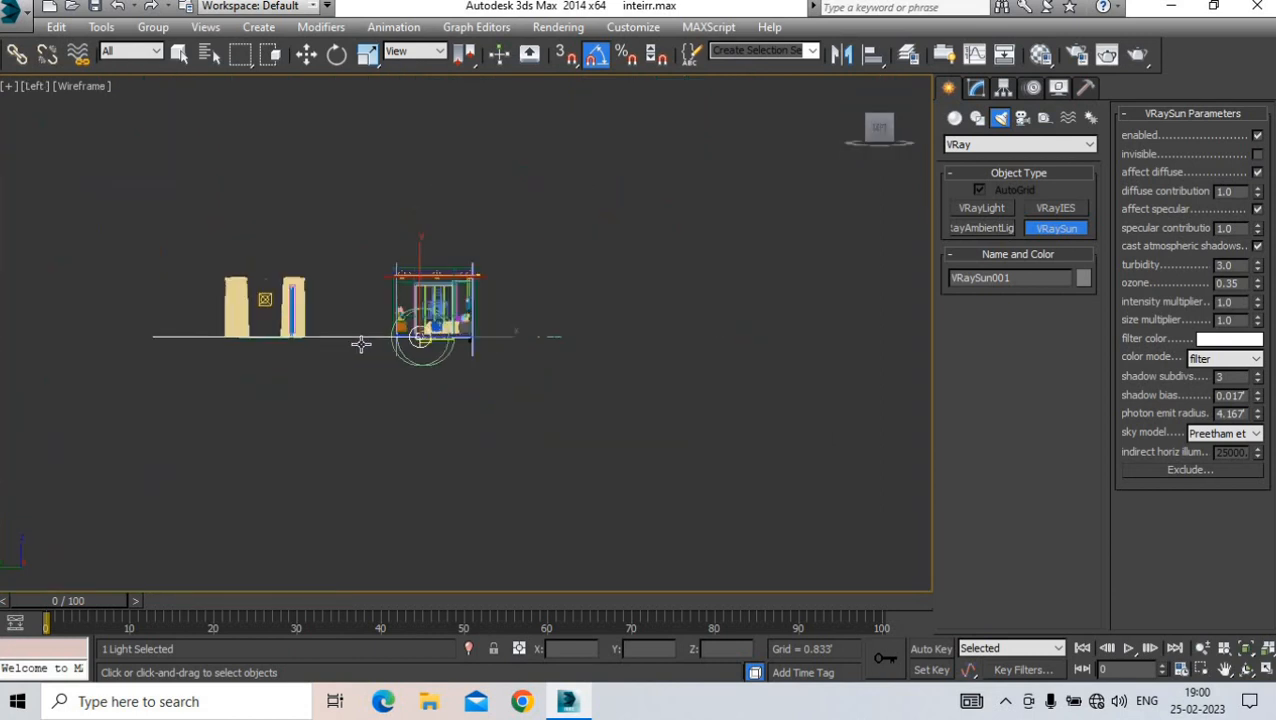
pyautogui.press('w')
pyautogui.moveTo(421, 296); pyautogui.dragTo(395, 190)
# - Examine the sun's position and direction relative to the room in a shaded perspective view
pyautogui.press('p')
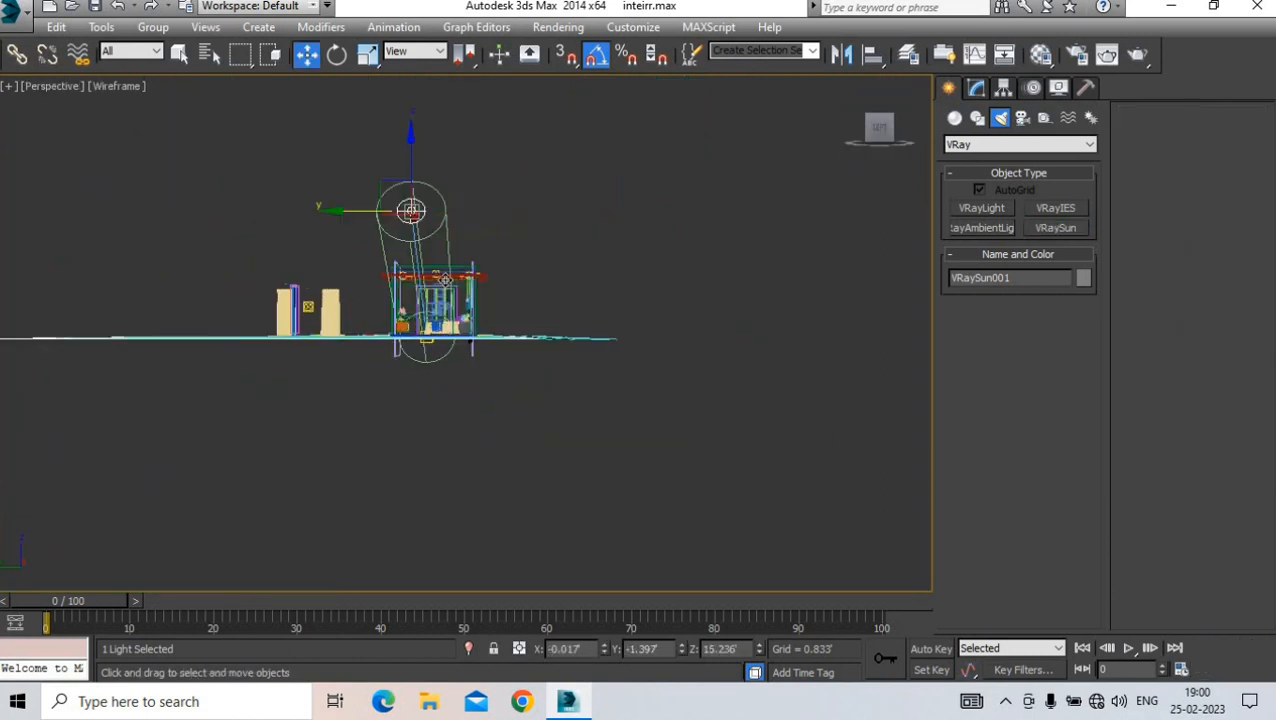
pyautogui.scroll(-3, 646, 359)
pyautogui.keyDown('alt'); pyautogui.moveTo(646, 359); pyautogui.dragTo(760, 405, button='middle'); pyautogui.keyUp('alt')
pyautogui.scroll(4, 520, 300)
pyautogui.keyDown('alt'); pyautogui.moveTo(520, 300); pyautogui.dragTo(445, 250, button='middle'); pyautogui.keyUp('alt')
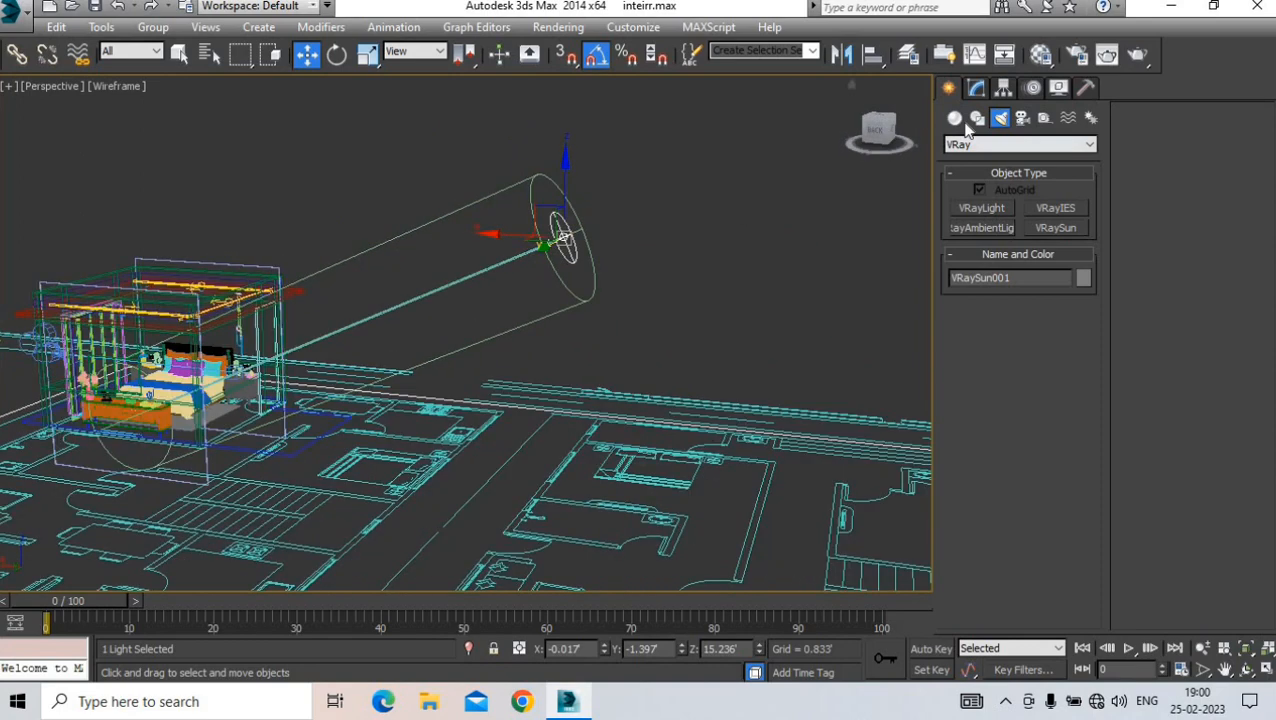
pyautogui.click(120, 86)
pyautogui.click(157, 128)
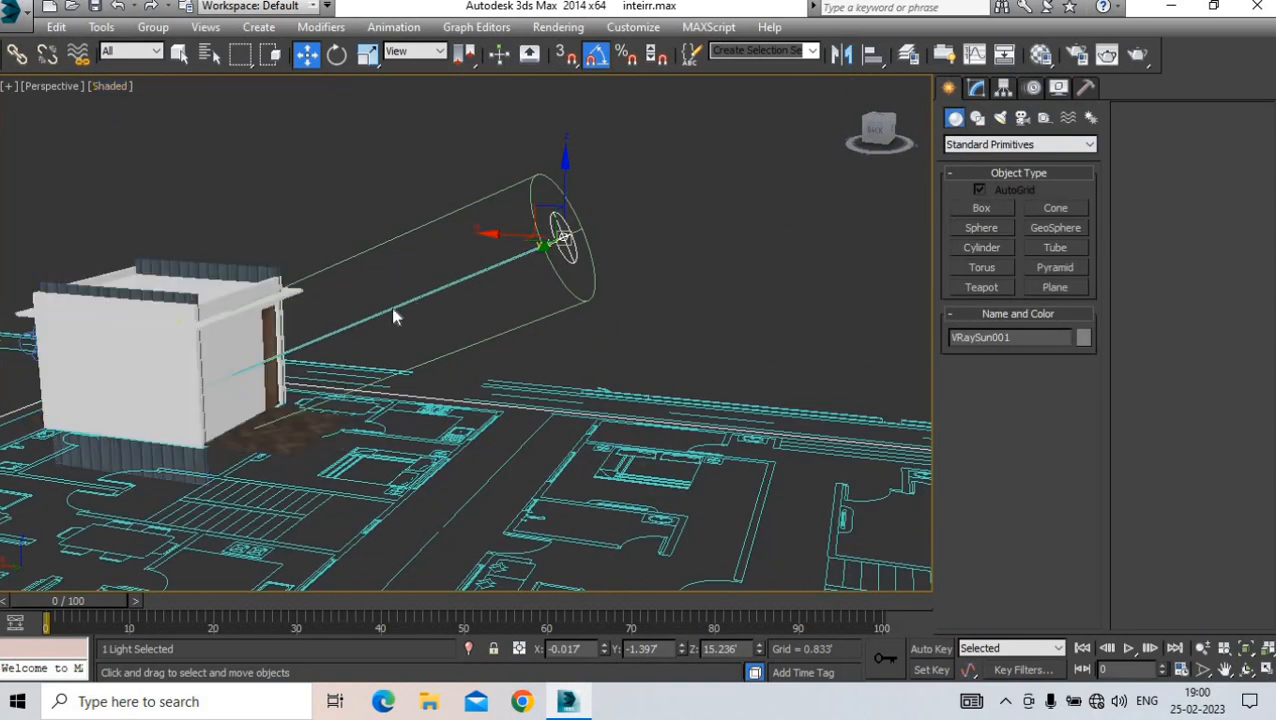
pyautogui.moveTo(393, 311)
pyautogui.keyDown('alt'); pyautogui.mouseDown(button='middle')
pyautogui.moveTo(148, 285)
pyautogui.moveTo(146, 252)
pyautogui.moveTo(590, 412)
pyautogui.moveTo(621, 330)
pyautogui.moveTo(478, 359)
pyautogui.moveTo(584, 299)
pyautogui.moveTo(568, 226)
pyautogui.mouseUp(button='middle'); pyautogui.keyUp('alt')
pyautogui.scroll(-4, 590, 412)
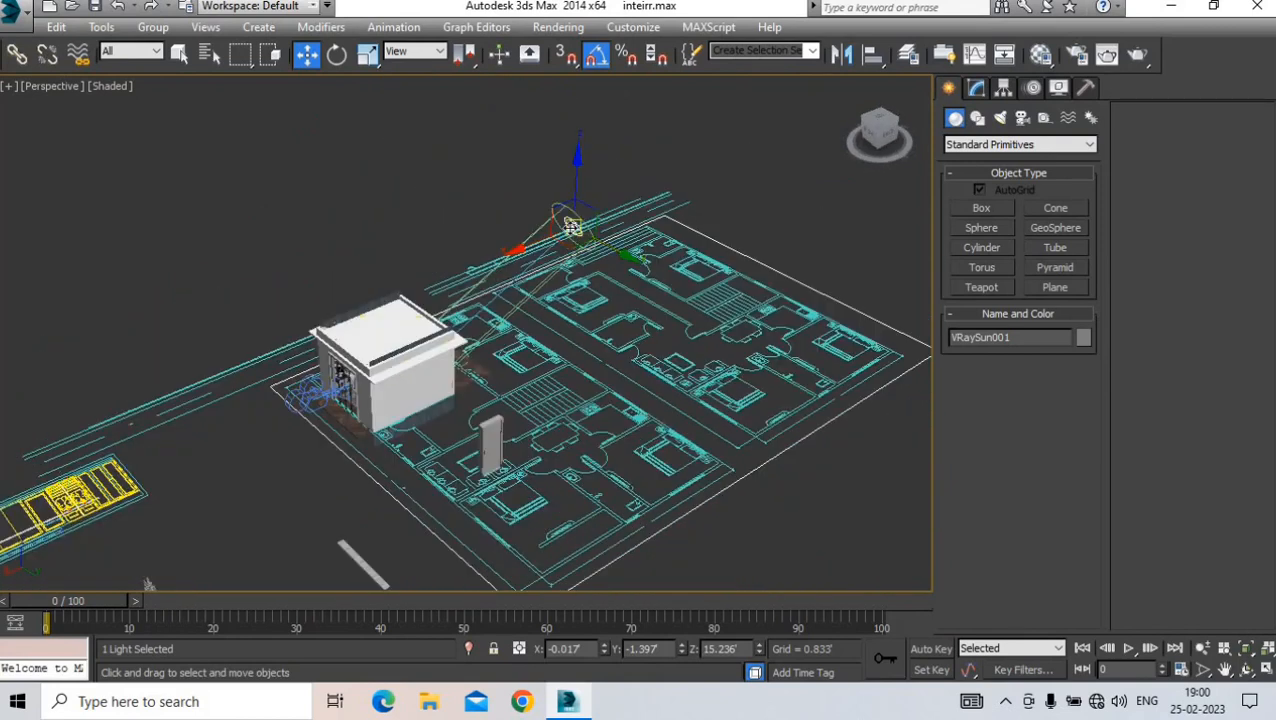
# - Replace the sun with a new VRaySun on the window side at about X 91.935', Y -8.715', Z 32.591'
pyautogui.click(393, 378)
pyautogui.scroll(3, 393, 378)
pyautogui.press('t')
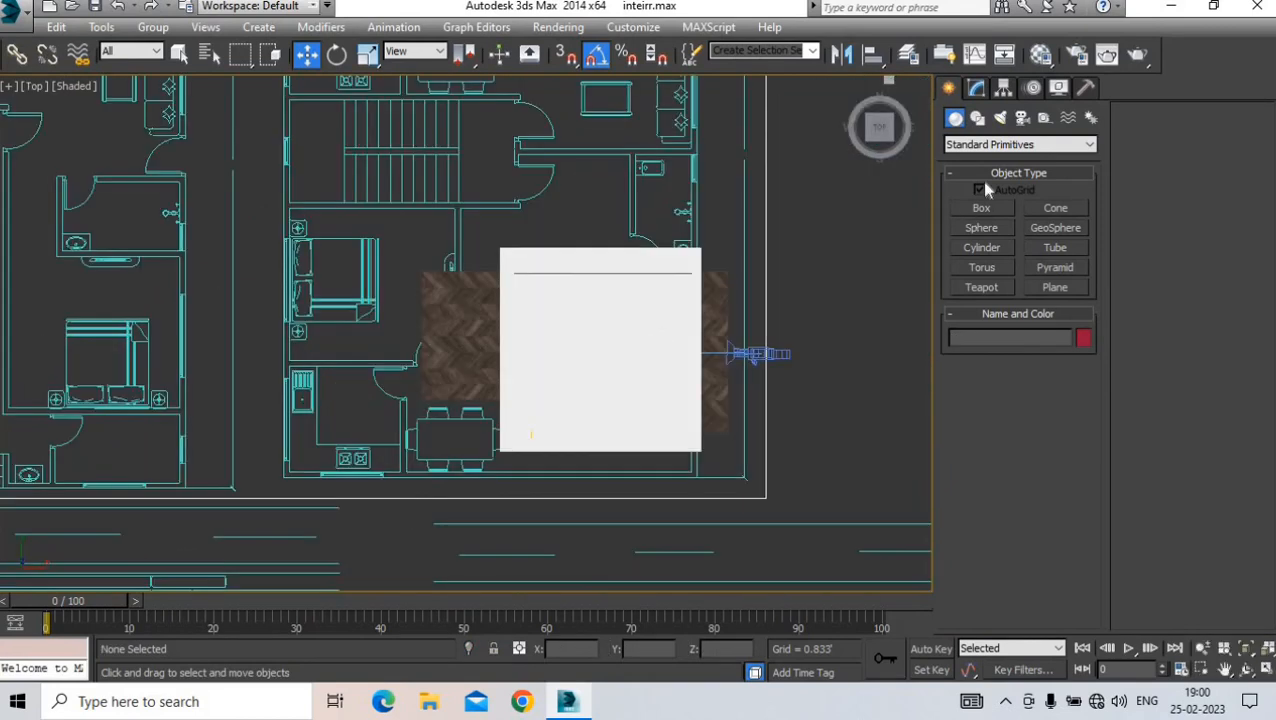
pyautogui.click(1004, 121)
pyautogui.click(1055, 228)
pyautogui.moveTo(669, 367); pyautogui.dragTo(532, 347, button='middle')
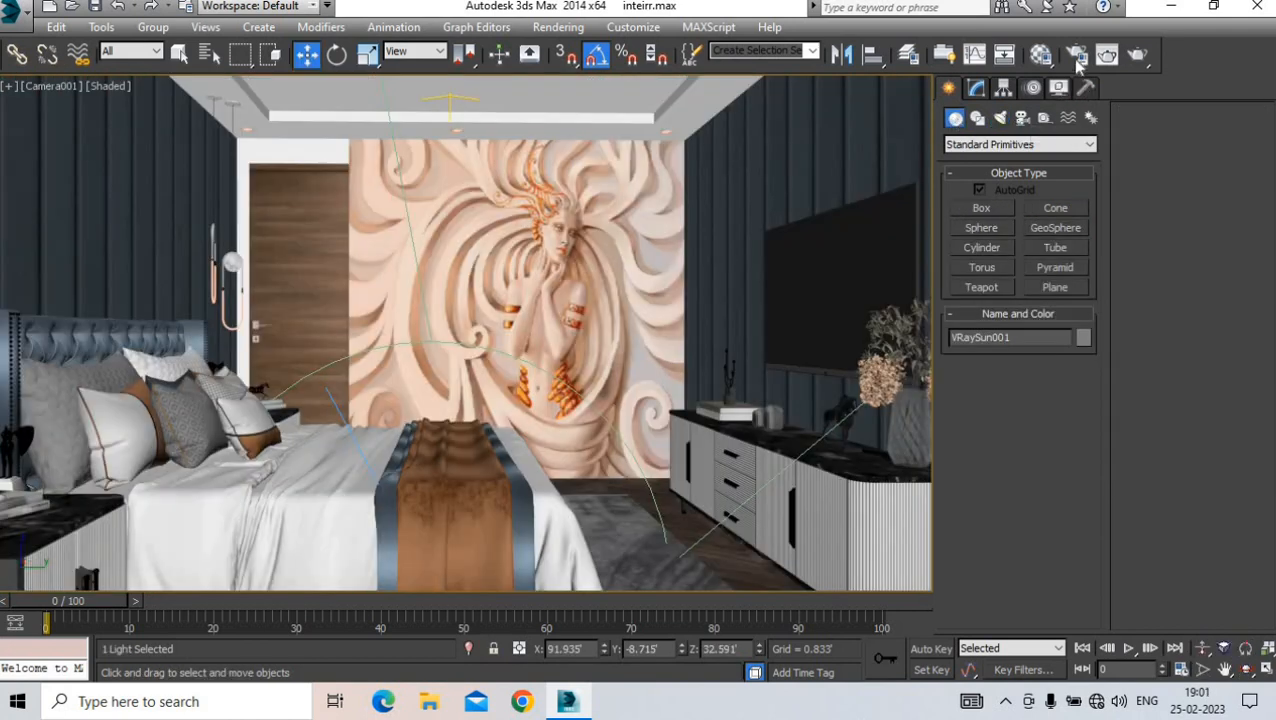
# - Set the render output size to HDTV (video), 1920 x 1080, and enable Force 2-Sided
pyautogui.press('F10')
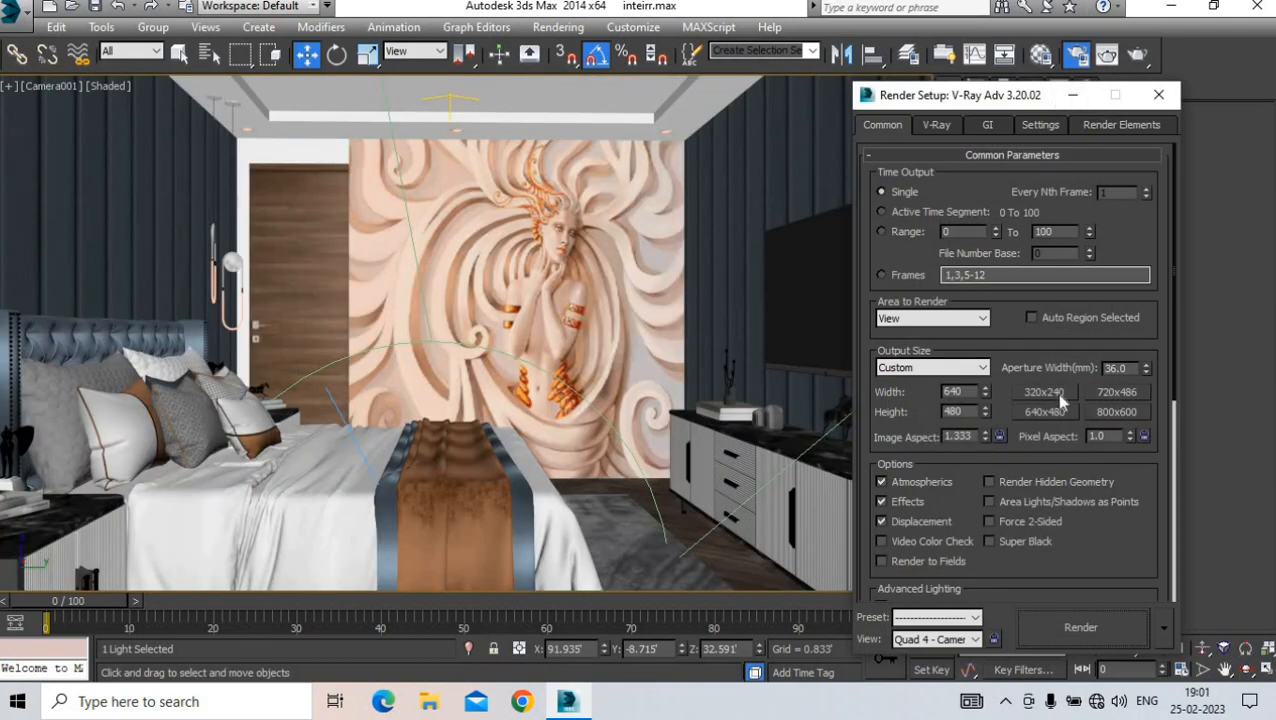
pyautogui.click(901, 370)
pyautogui.click(920, 527)
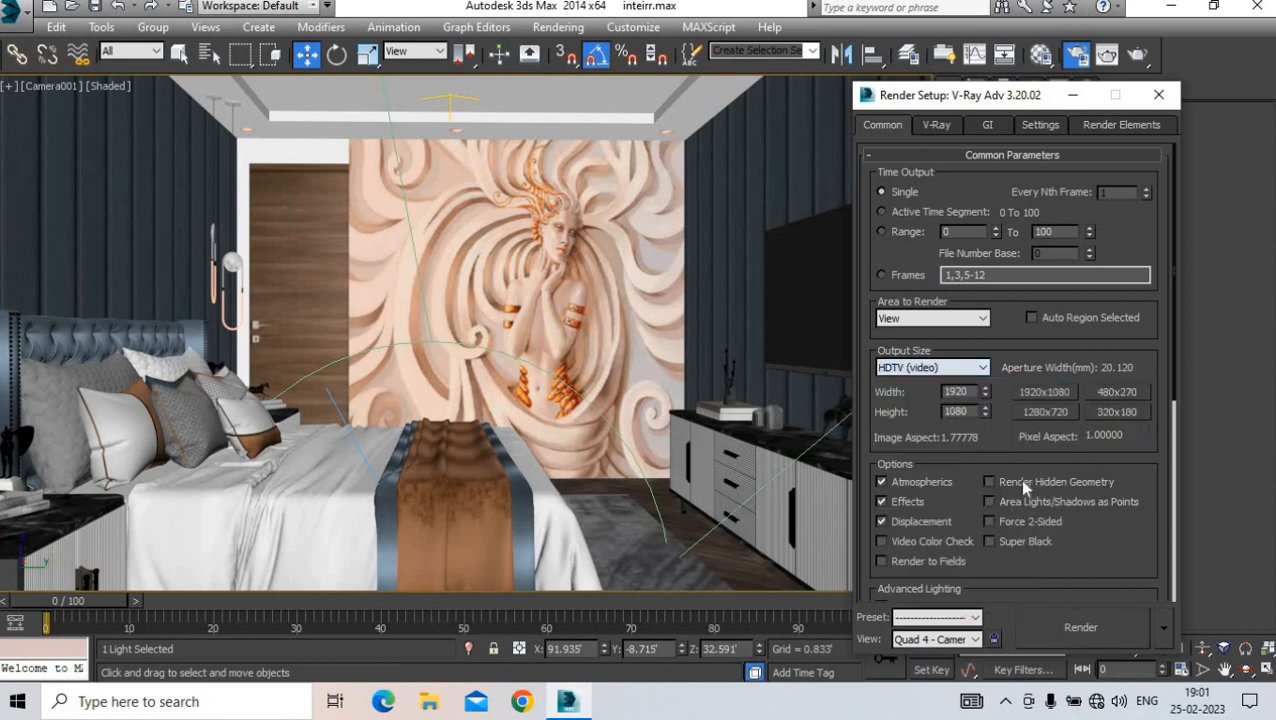
pyautogui.click(990, 521)
# - Set the V-Ray image sampler type to Adaptive and the antialiasing filter to Catmull-Rom
pyautogui.click(937, 125)
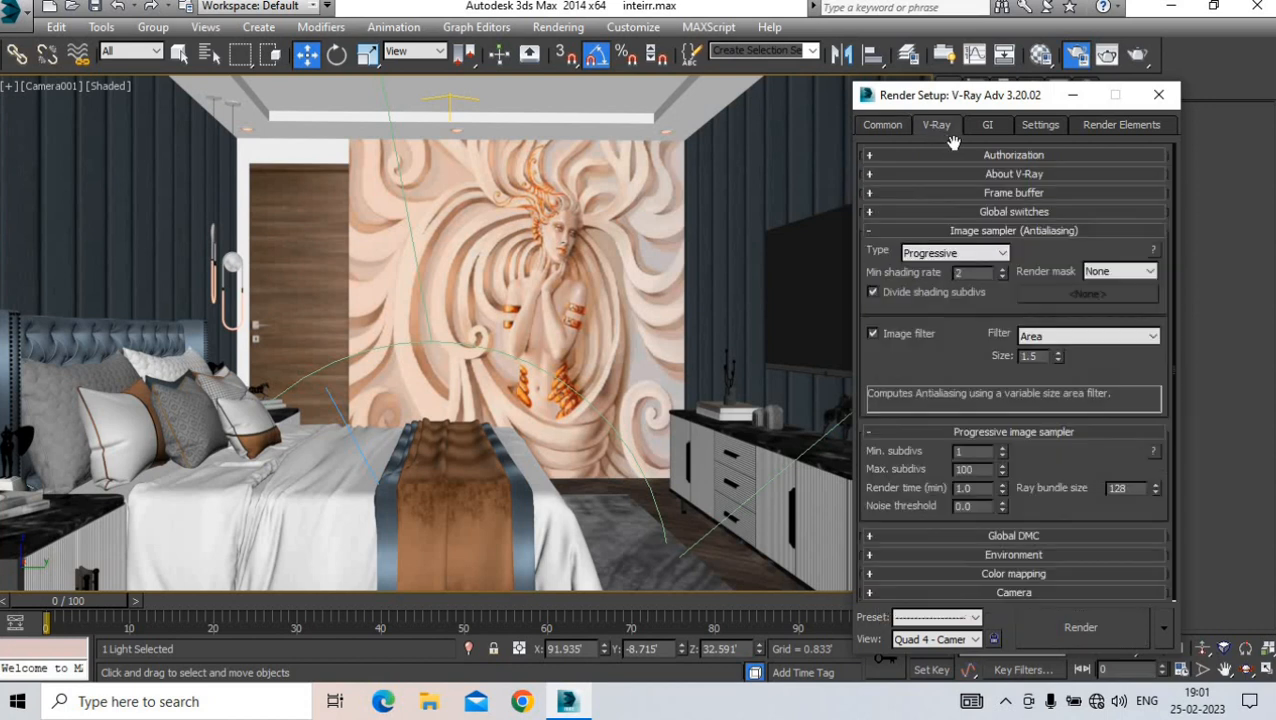
pyautogui.click(1000, 194)
pyautogui.click(1000, 194)
pyautogui.click(955, 253)
pyautogui.click(925, 284)
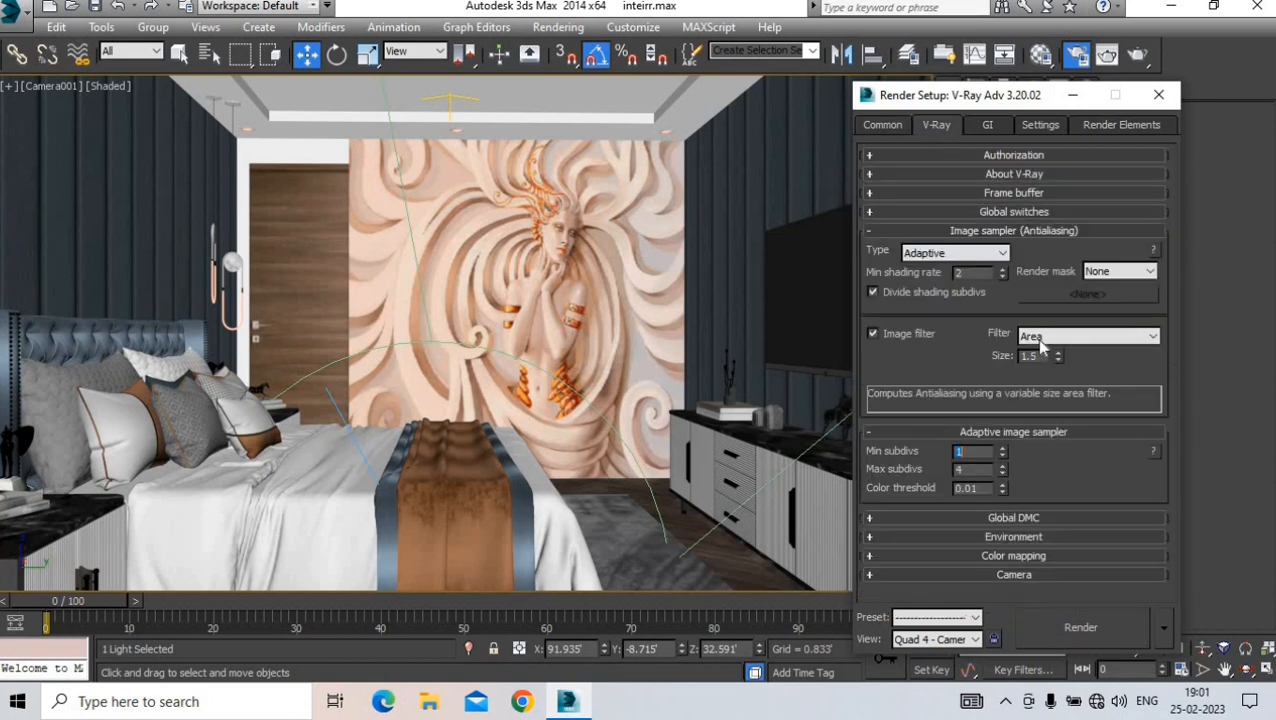
pyautogui.click(1040, 343)
pyautogui.click(1040, 378)
# - Set the V-Ray color mapping type to Exponential
pyautogui.click(1008, 536)
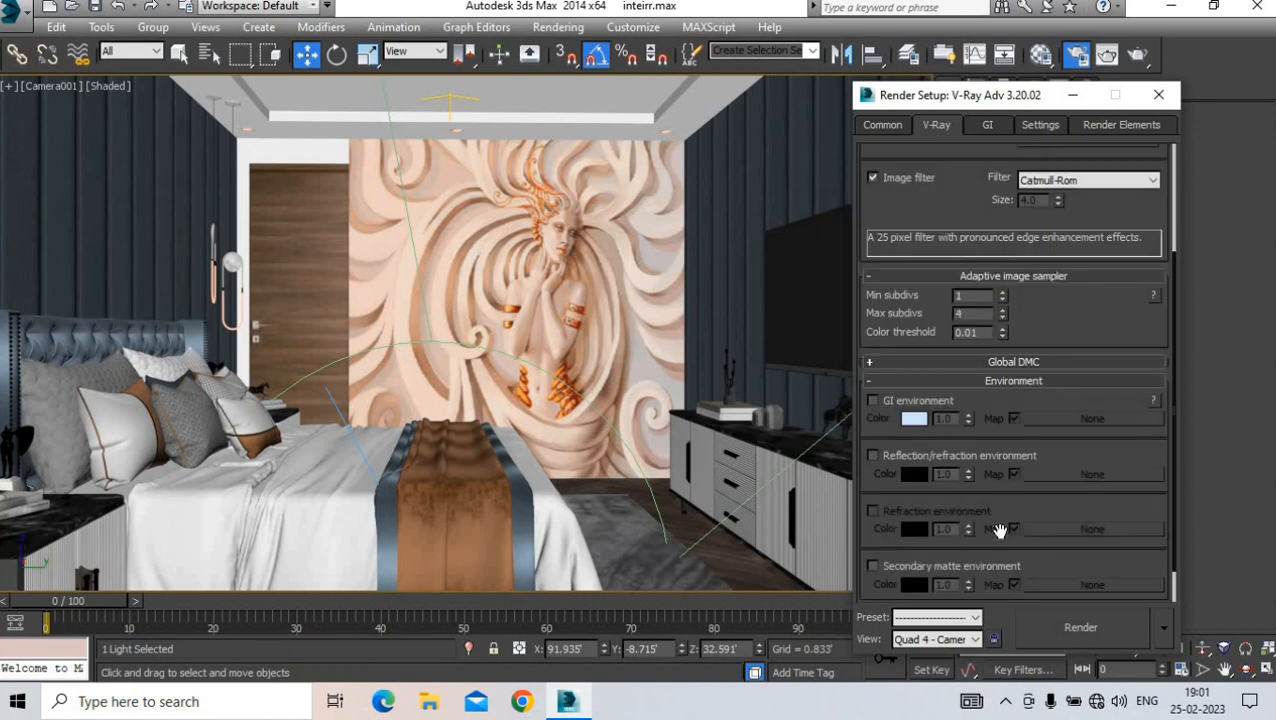
pyautogui.click(885, 381)
pyautogui.click(937, 555)
pyautogui.click(945, 555)
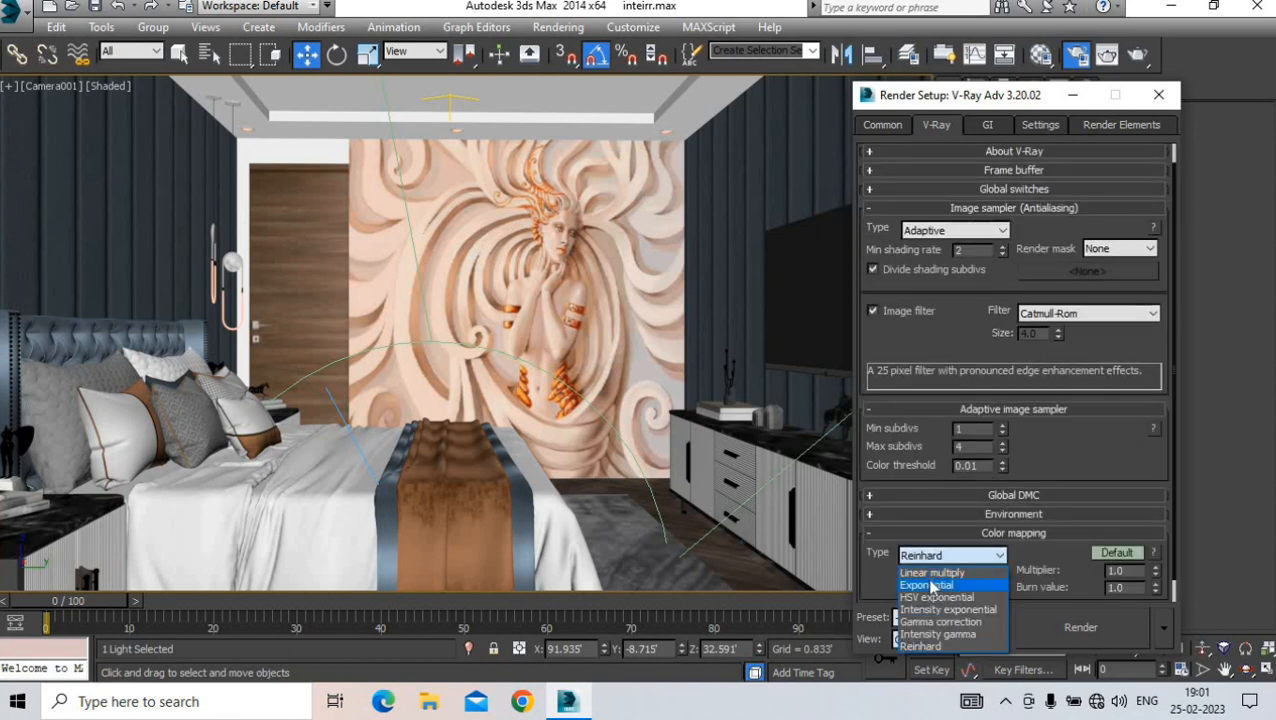
pyautogui.click(931, 587)
pyautogui.scroll(-2, 982, 548)
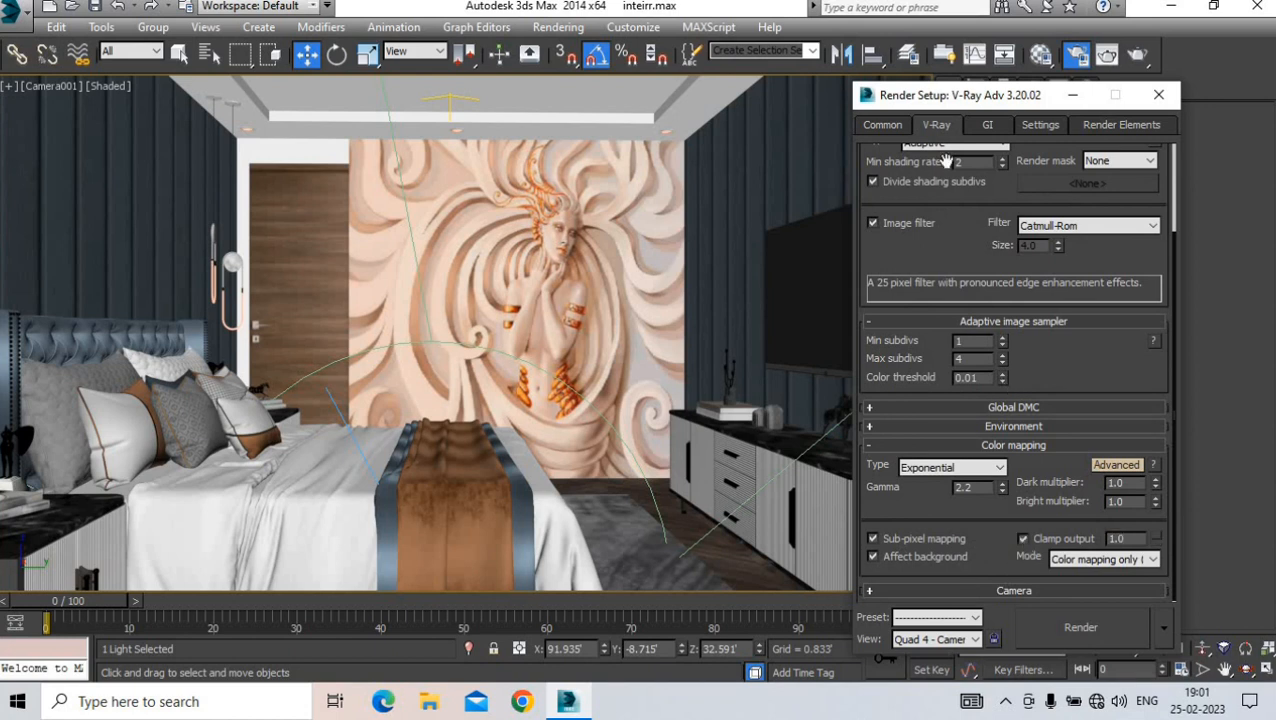
# - Configure GI with Irradiance map as primary engine, ambient occlusion enabled and the Low irradiance preset, and render the camera view
pyautogui.click(985, 124)
pyautogui.click(1000, 195)
pyautogui.click(1000, 207)
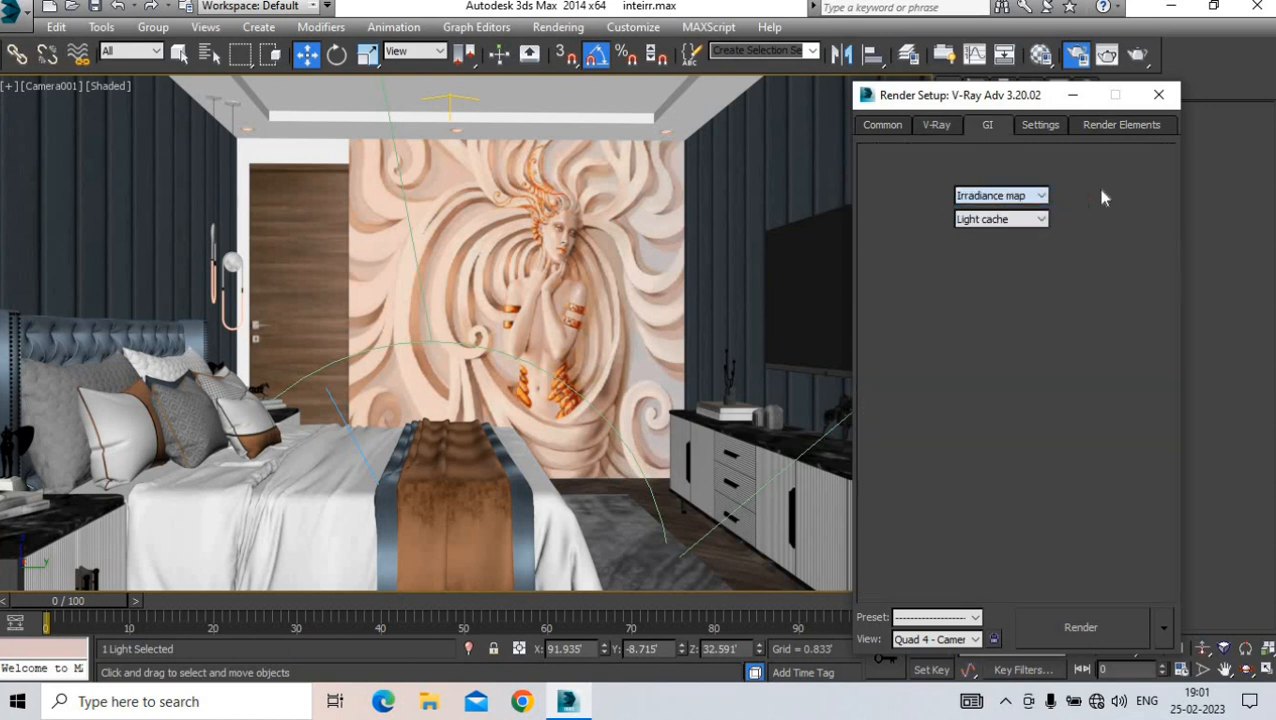
pyautogui.click(1047, 296)
pyautogui.click(1015, 360)
pyautogui.click(1000, 379)
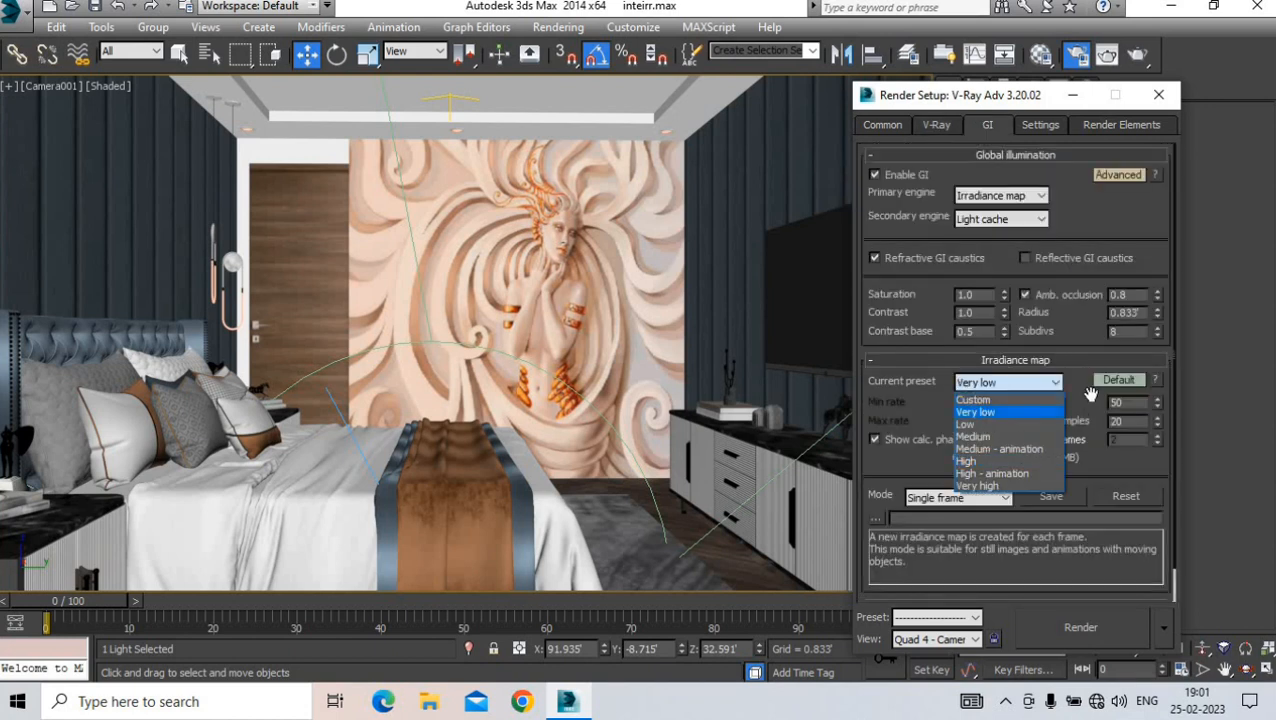
pyautogui.click(990, 430)
pyautogui.click(1159, 94)
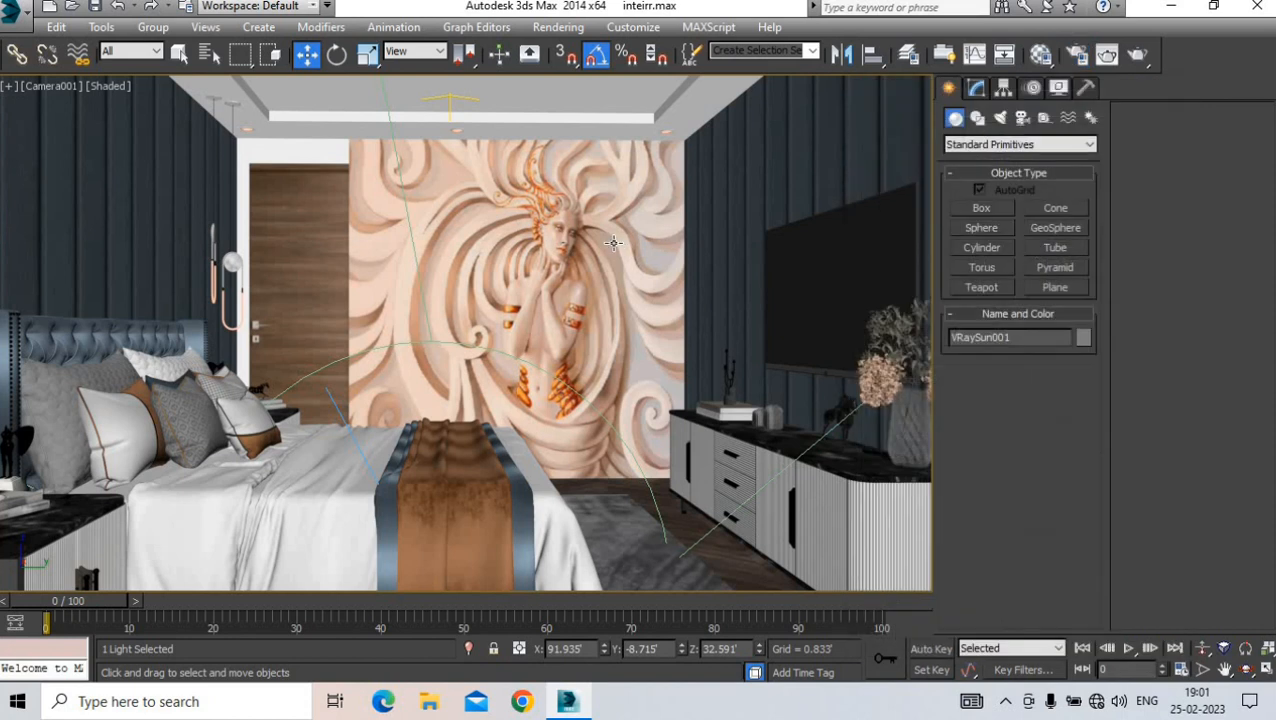
pyautogui.click(1136, 55)
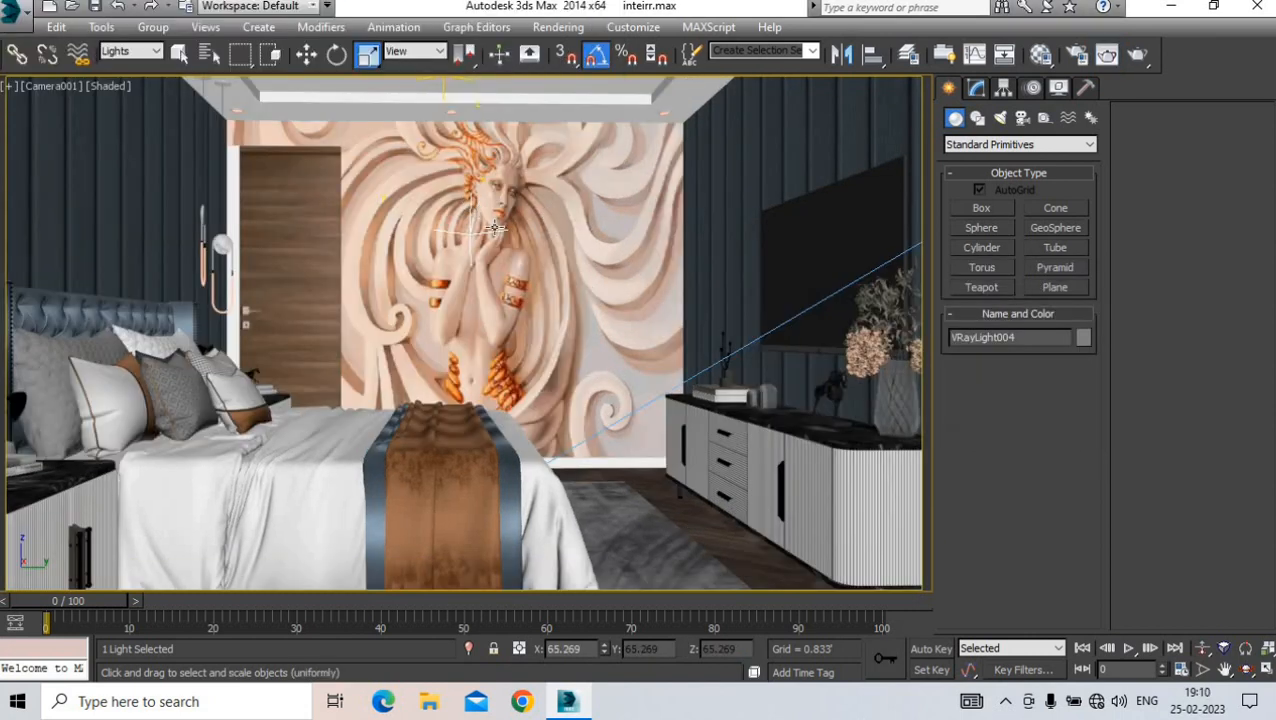
# - Set the selection filter to All and isolate the room's wall object in the perspective view
pyautogui.press('p')
pyautogui.scroll(3, 438, 238)
pyautogui.moveTo(448, 253); pyautogui.dragTo(535, 373, button='middle')
pyautogui.scroll(3, 256, 256)
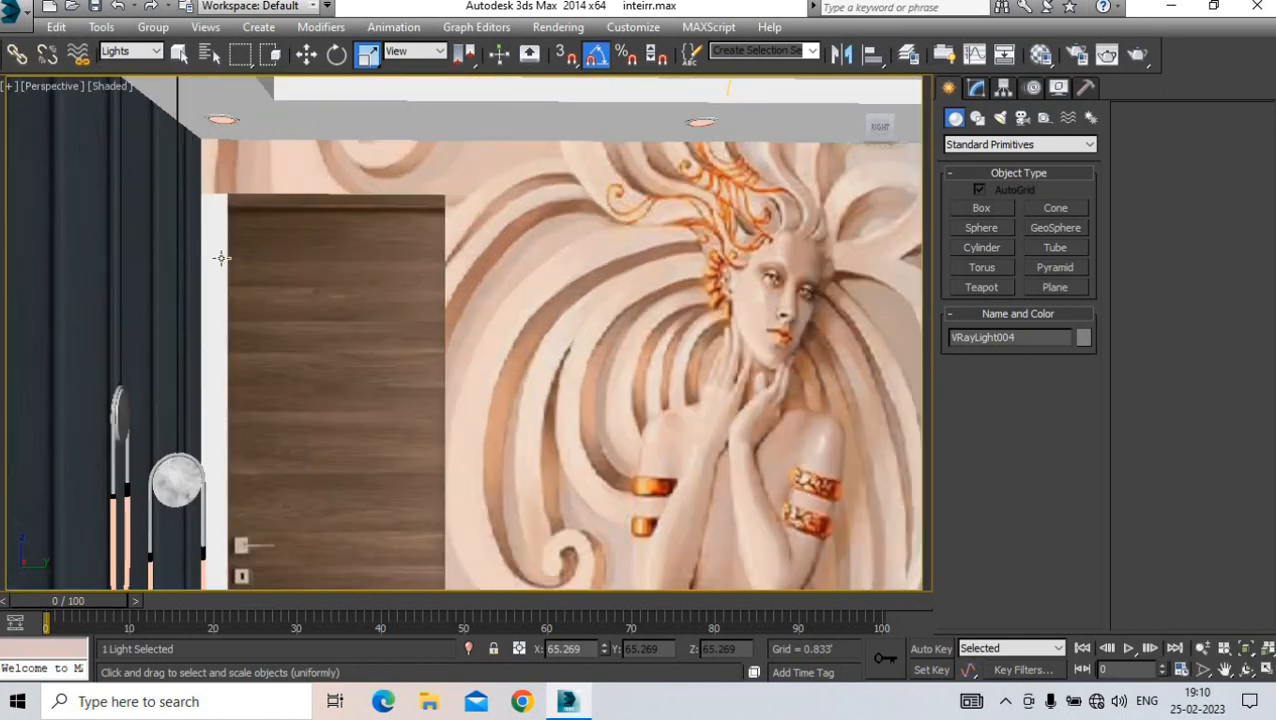
pyautogui.click(212, 259)
pyautogui.click(309, 58)
pyautogui.click(125, 54)
pyautogui.click(114, 68)
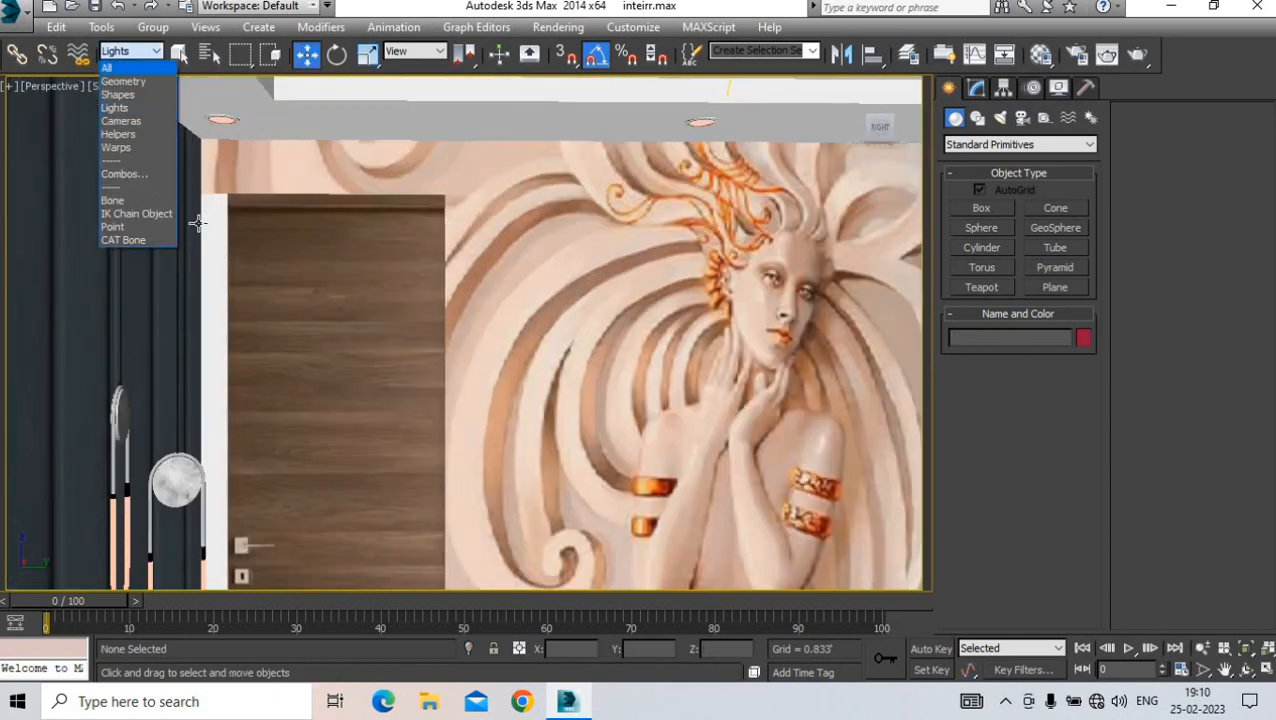
pyautogui.click(214, 237)
pyautogui.click(468, 650)
# - Delete the UVW Map modifier from the wall object, keeping its mural wall polygons selected in Editable Poly
pyautogui.scroll(-5, 437, 240)
pyautogui.keyDown('alt'); pyautogui.moveTo(437, 240); pyautogui.dragTo(518, 400, button='middle'); pyautogui.keyUp('alt')
pyautogui.scroll(4, 518, 300)
pyautogui.keyDown('alt'); pyautogui.moveTo(518, 300); pyautogui.dragTo(480, 290, button='middle'); pyautogui.keyUp('alt')
pyautogui.click(976, 88)
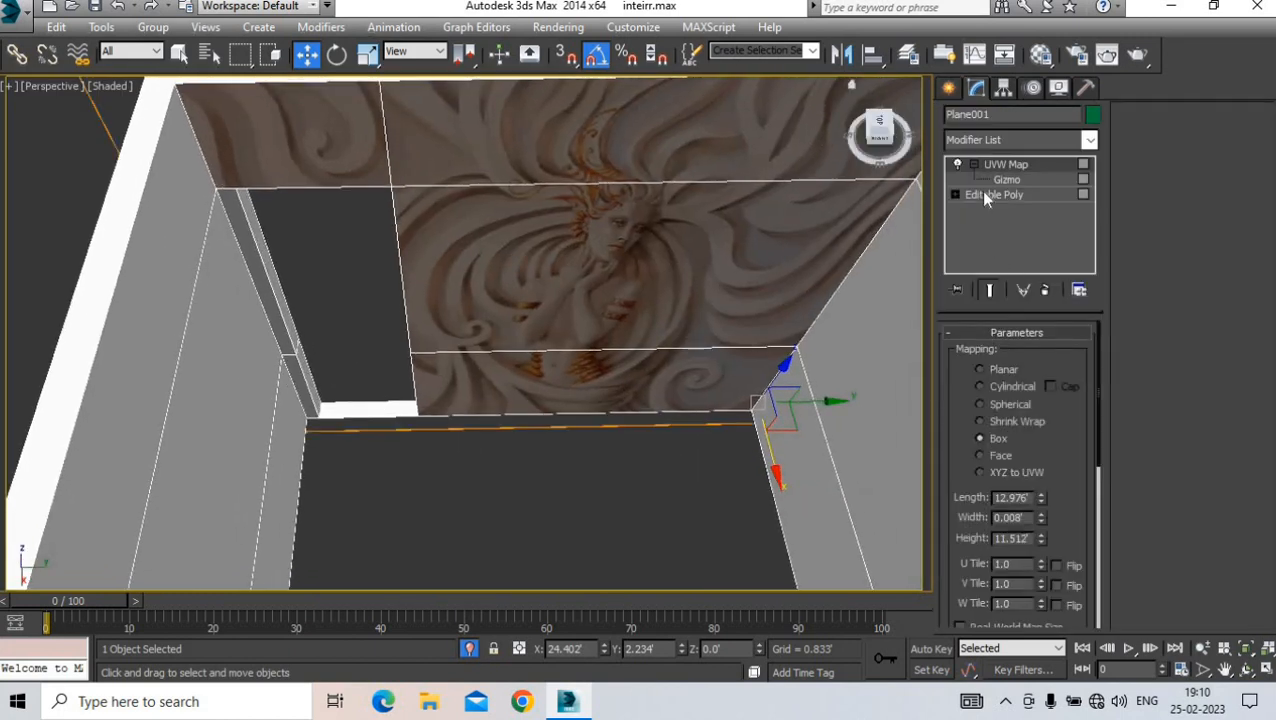
pyautogui.click(980, 193)
pyautogui.press('4')
pyautogui.rightClick(1000, 164)
pyautogui.click(1030, 208)
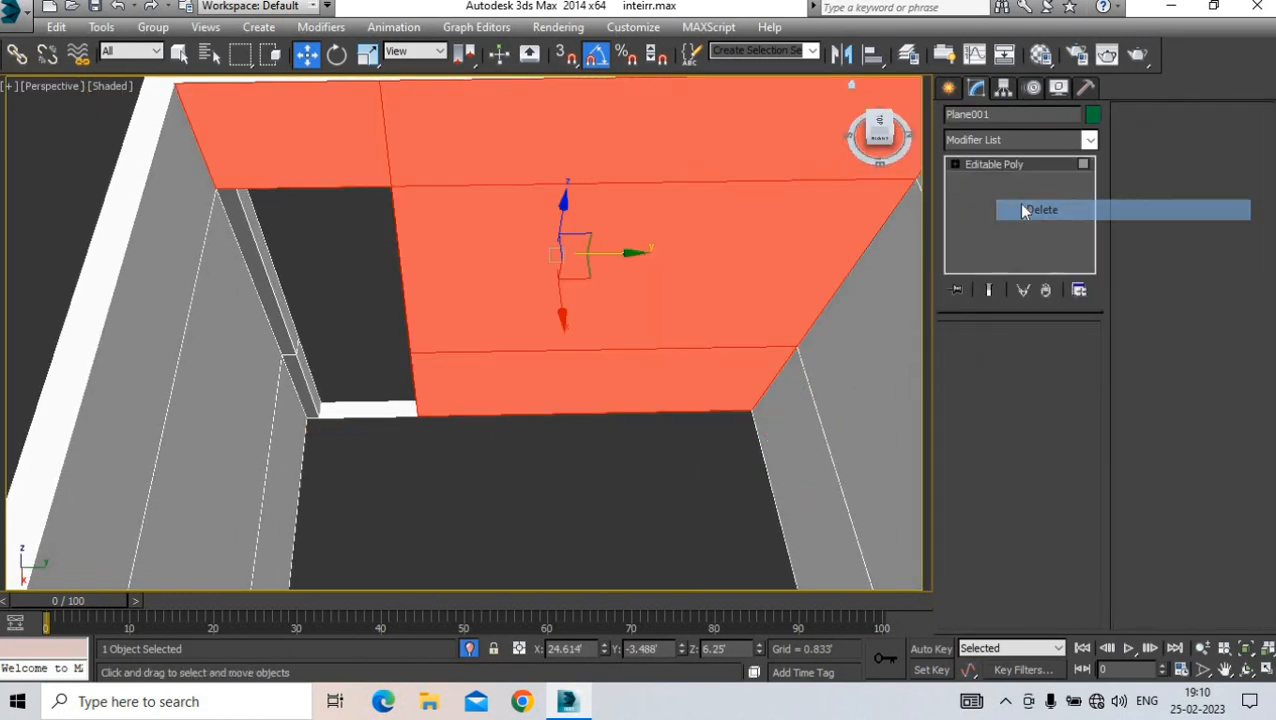
# - Add the two narrow polygons beside the door opening to the selection and assign the carved mural material
pyautogui.keyDown('ctrl'); pyautogui.click(247, 245); pyautogui.keyUp('ctrl')
pyautogui.keyDown('ctrl'); pyautogui.click(289, 372); pyautogui.keyUp('ctrl')
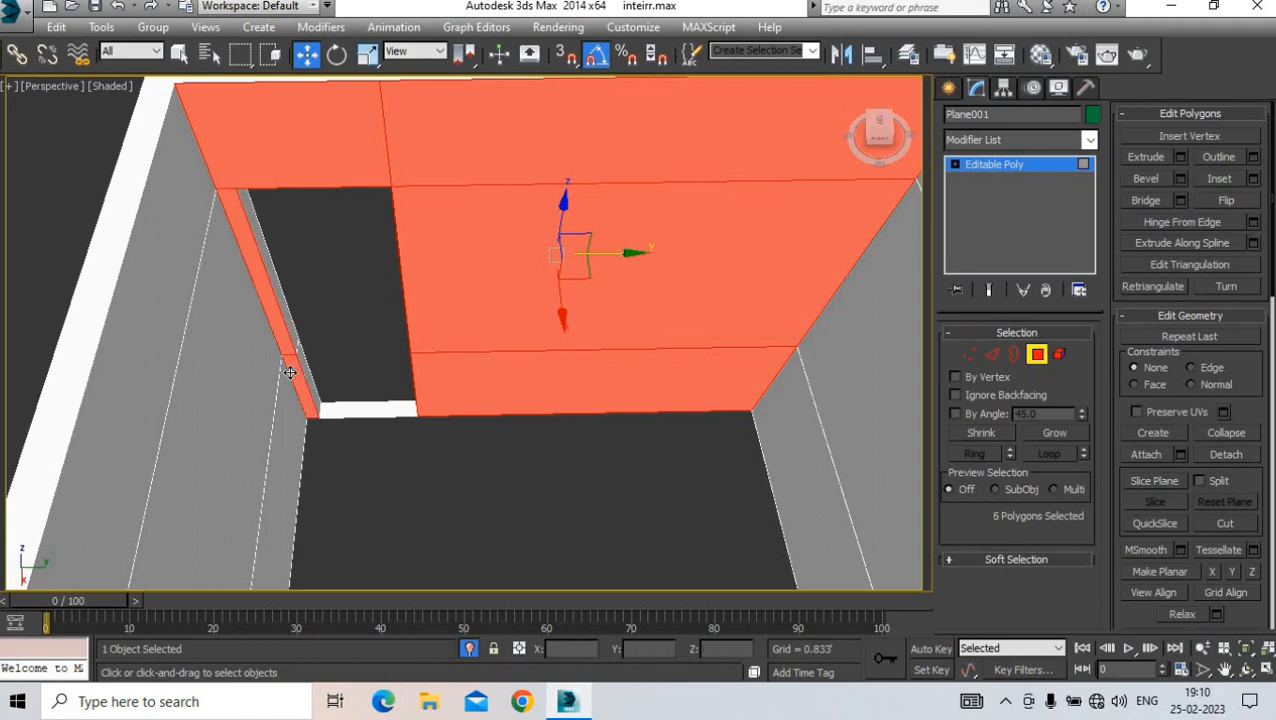
pyautogui.press('m')
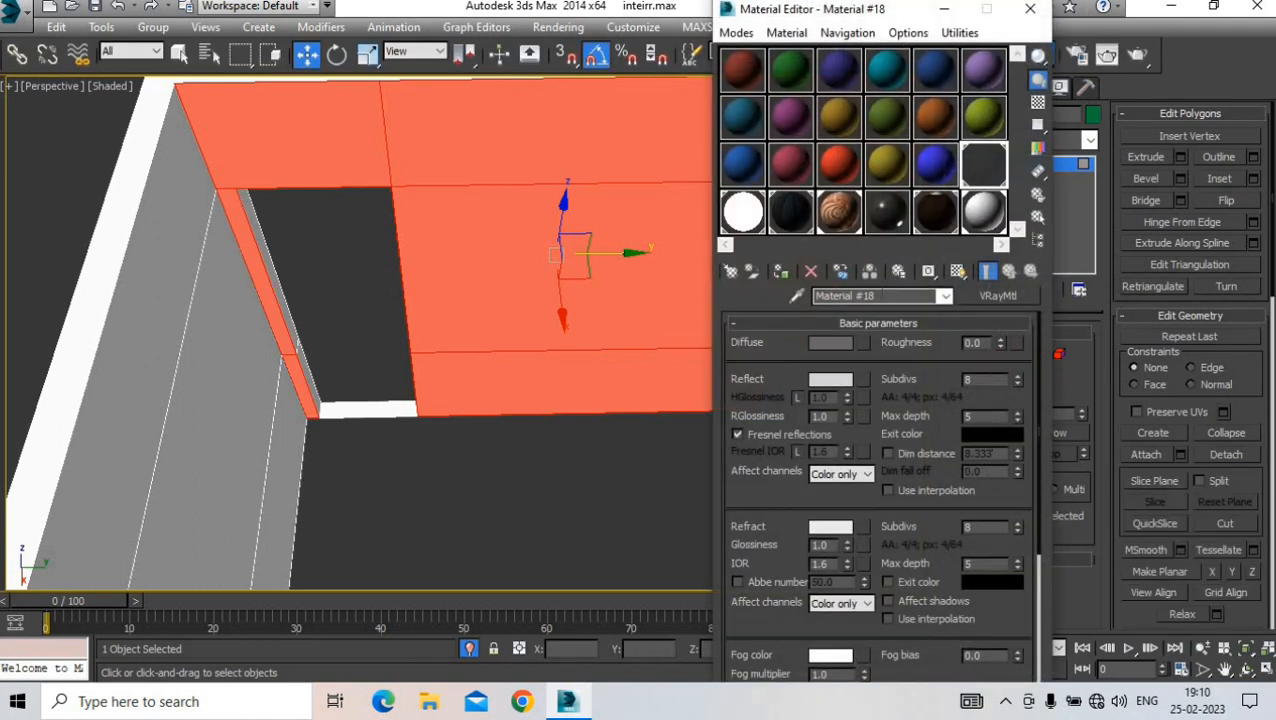
pyautogui.click(838, 212)
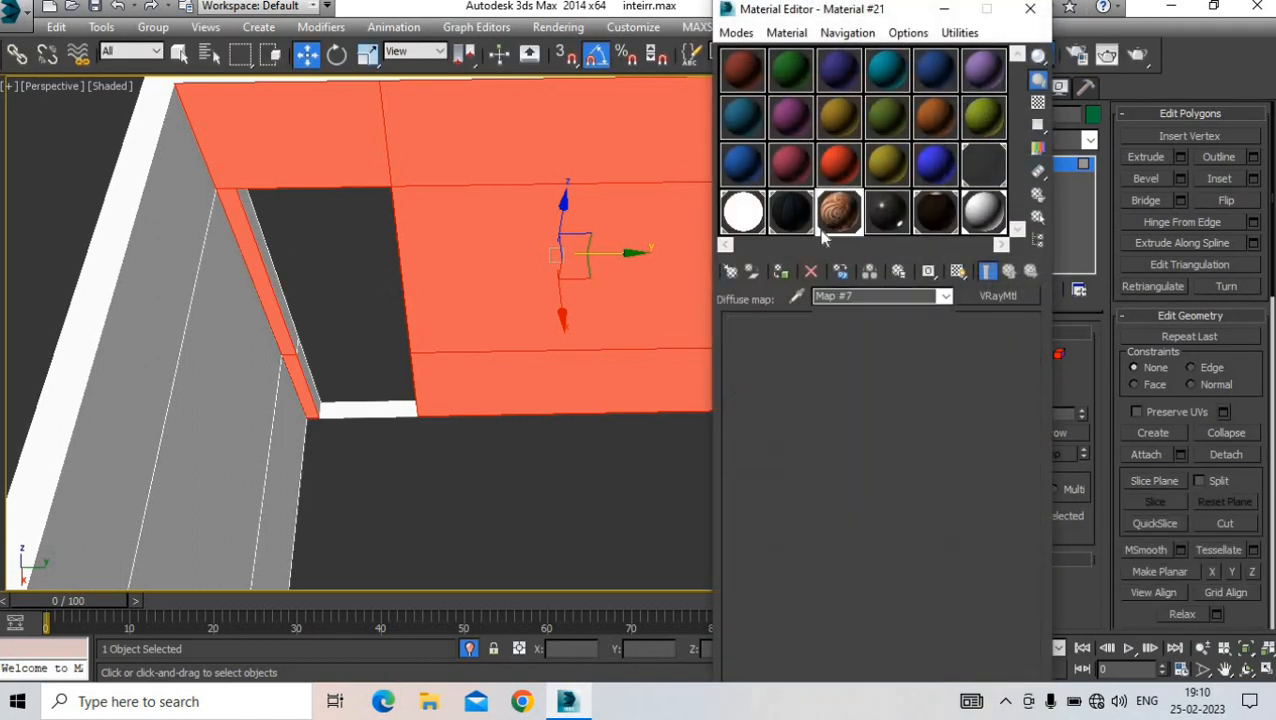
pyautogui.click(1030, 8)
# - Apply a new UVW Map modifier to the selected wall polygons with Box mapping
pyautogui.scroll(3, 697, 80)
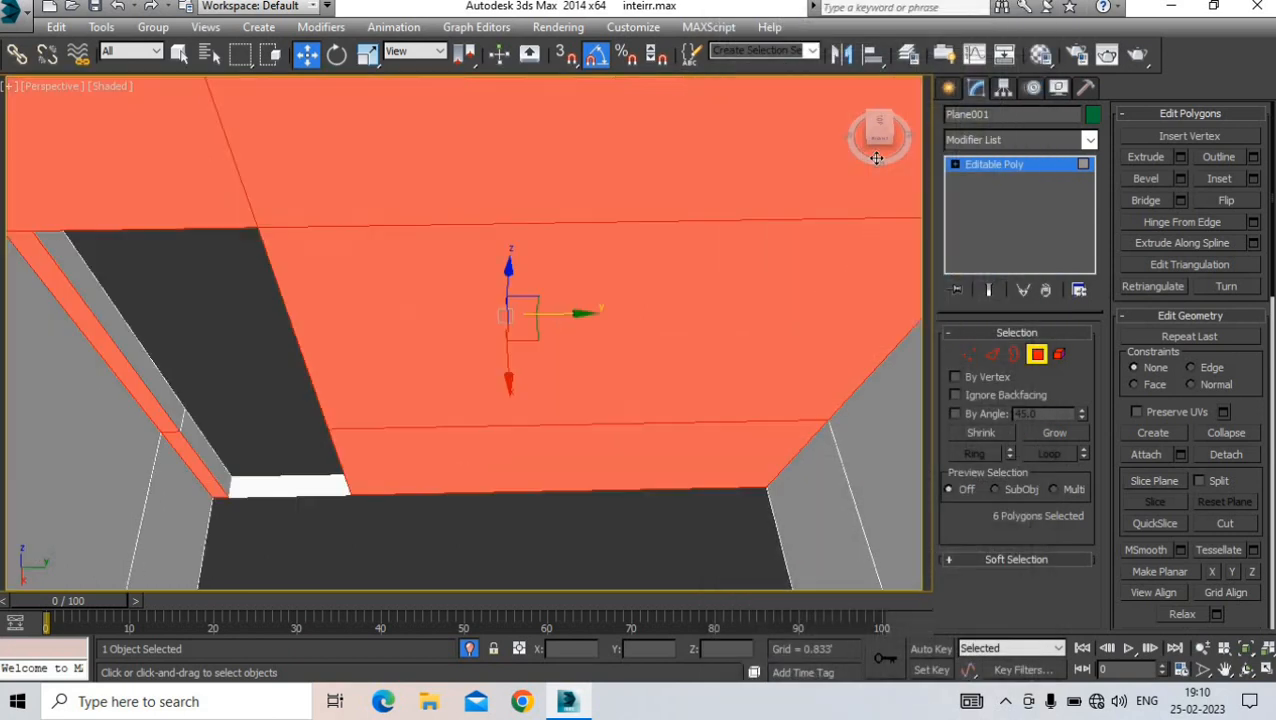
pyautogui.click(963, 140)
pyautogui.press('u')
pyautogui.press('Down')
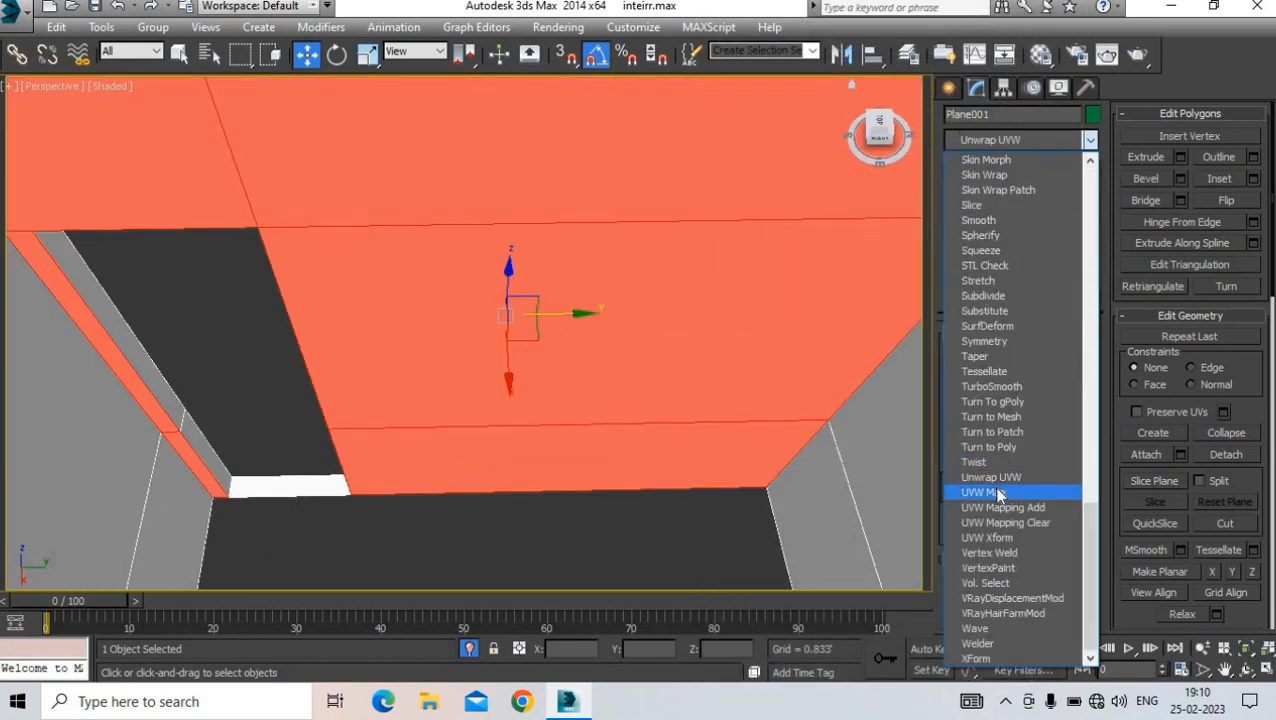
pyautogui.press('Return')
pyautogui.click(974, 165)
pyautogui.click(1000, 179)
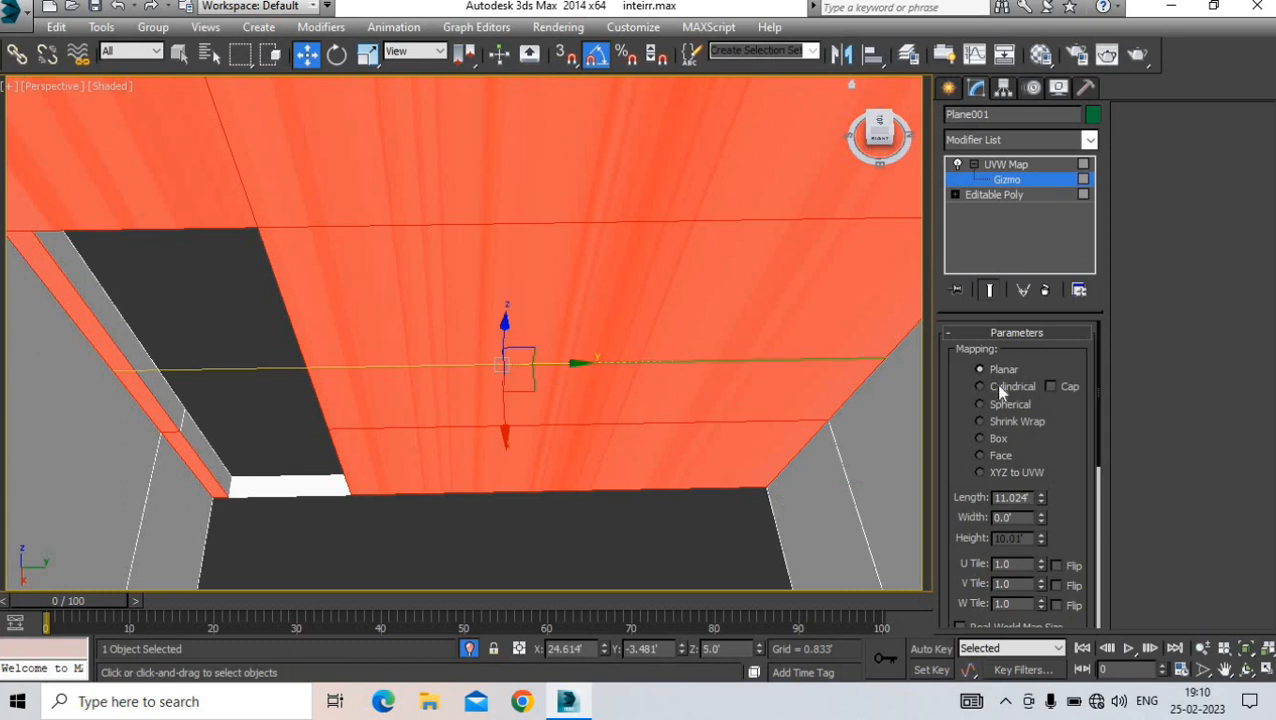
pyautogui.click(980, 438)
# - Enlarge the mural's mapping gizmo to a length of 12.347' and a height of 11.411', and return to the camera view
pyautogui.keyDown('alt'); pyautogui.moveTo(512, 313); pyautogui.dragTo(755, 396, button='middle'); pyautogui.keyUp('alt')
pyautogui.keyDown('alt'); pyautogui.moveTo(614, 282); pyautogui.dragTo(640, 320, button='middle'); pyautogui.keyUp('alt')
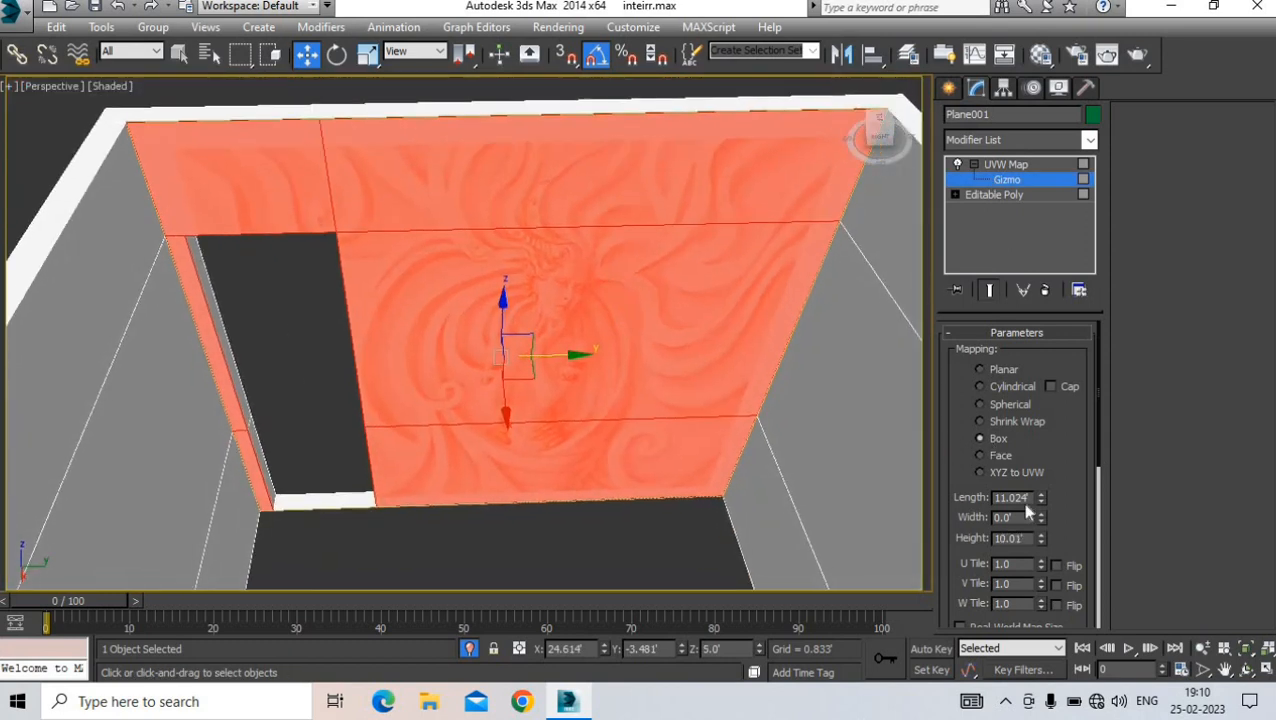
pyautogui.moveTo(1043, 500); pyautogui.dragTo(1038, 482)
pyautogui.moveTo(1043, 535); pyautogui.dragTo(1038, 520)
pyautogui.scroll(1, 520, 362)
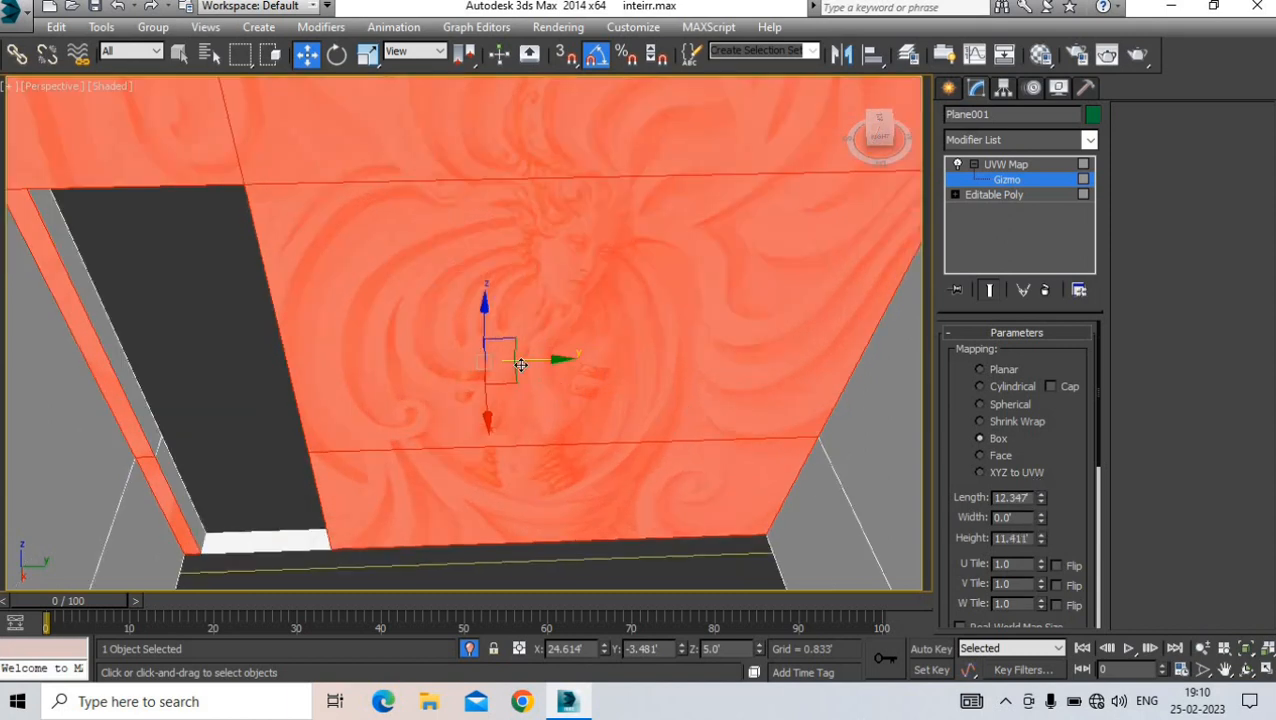
pyautogui.moveTo(518, 362); pyautogui.dragTo(507, 319, button='middle')
pyautogui.scroll(-1, 507, 319)
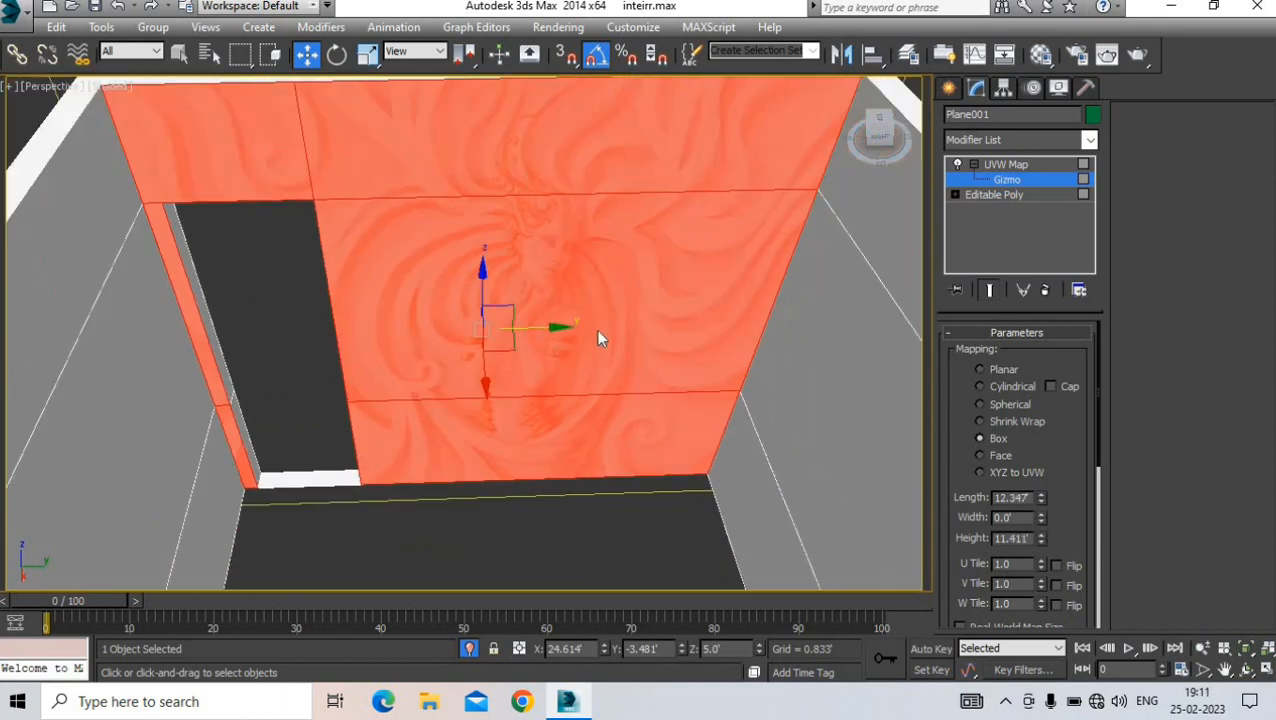
pyautogui.click(949, 89)
pyautogui.click(564, 485)
pyautogui.press('c')
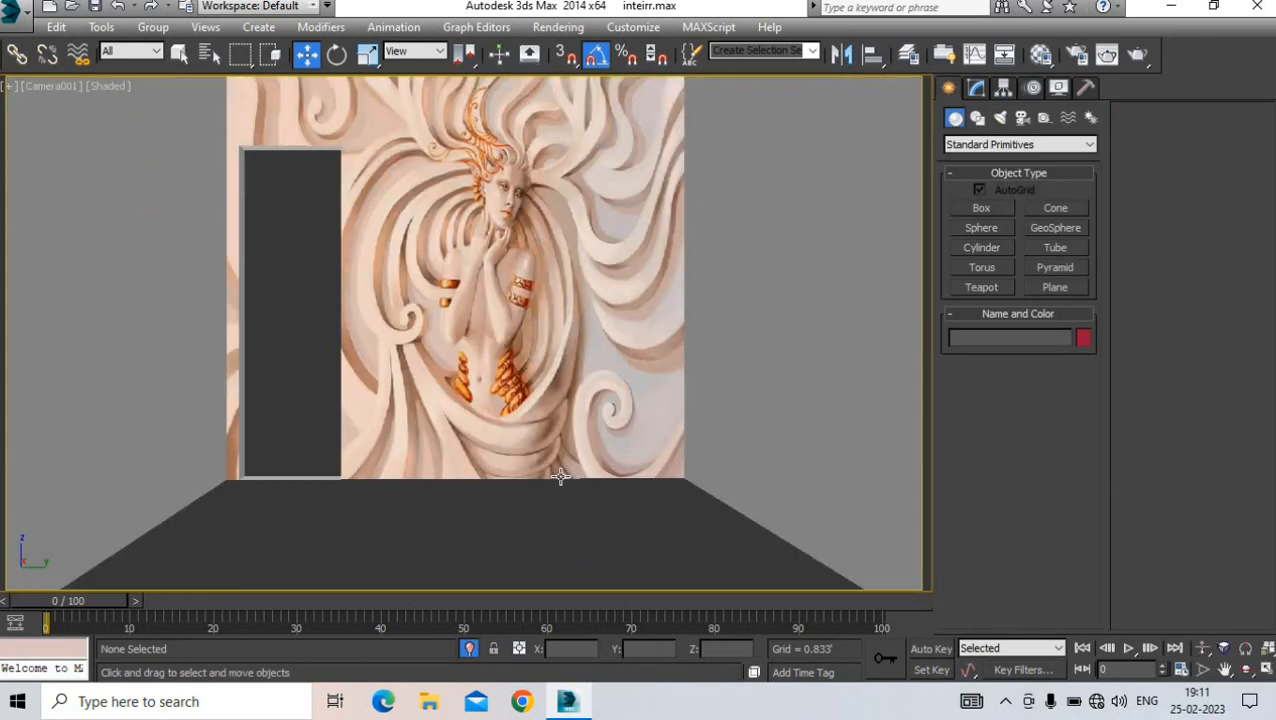
# - Set the mural gizmo's width to 0.001', fine-tune its height, increase its length, and exit isolation
pyautogui.click(543, 313)
pyautogui.click(976, 88)
pyautogui.click(994, 180)
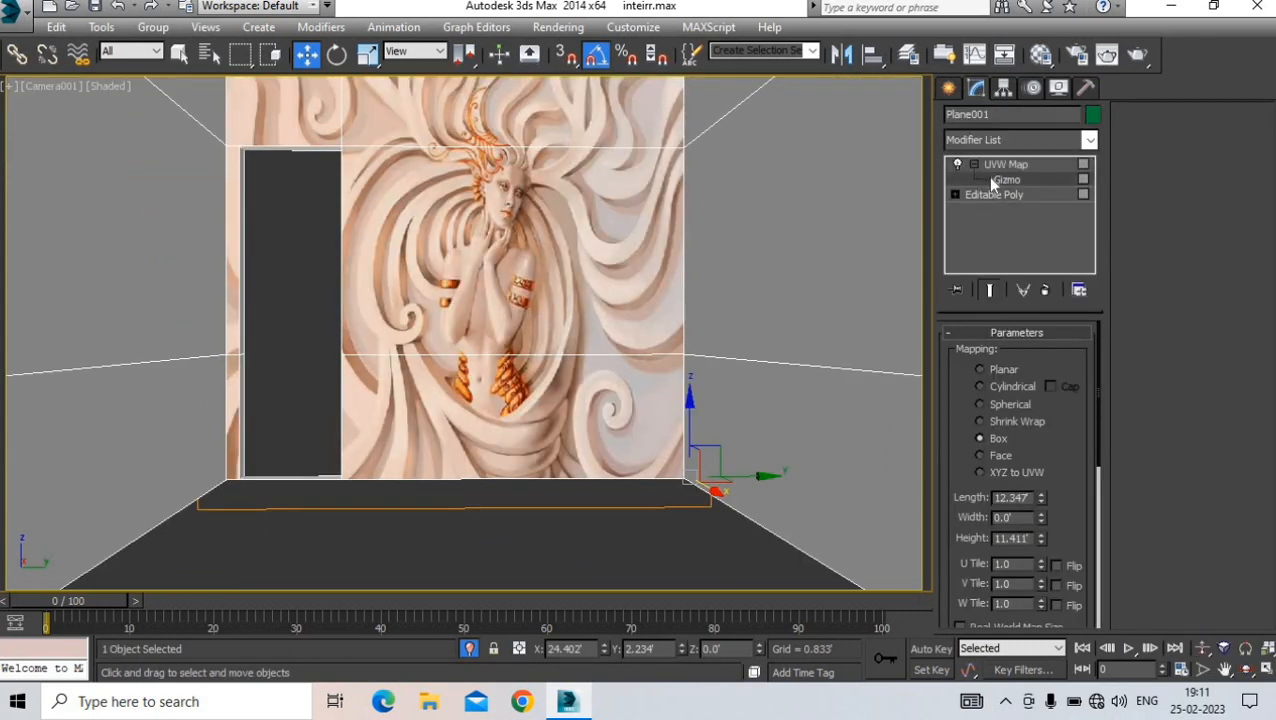
pyautogui.click(1041, 513)
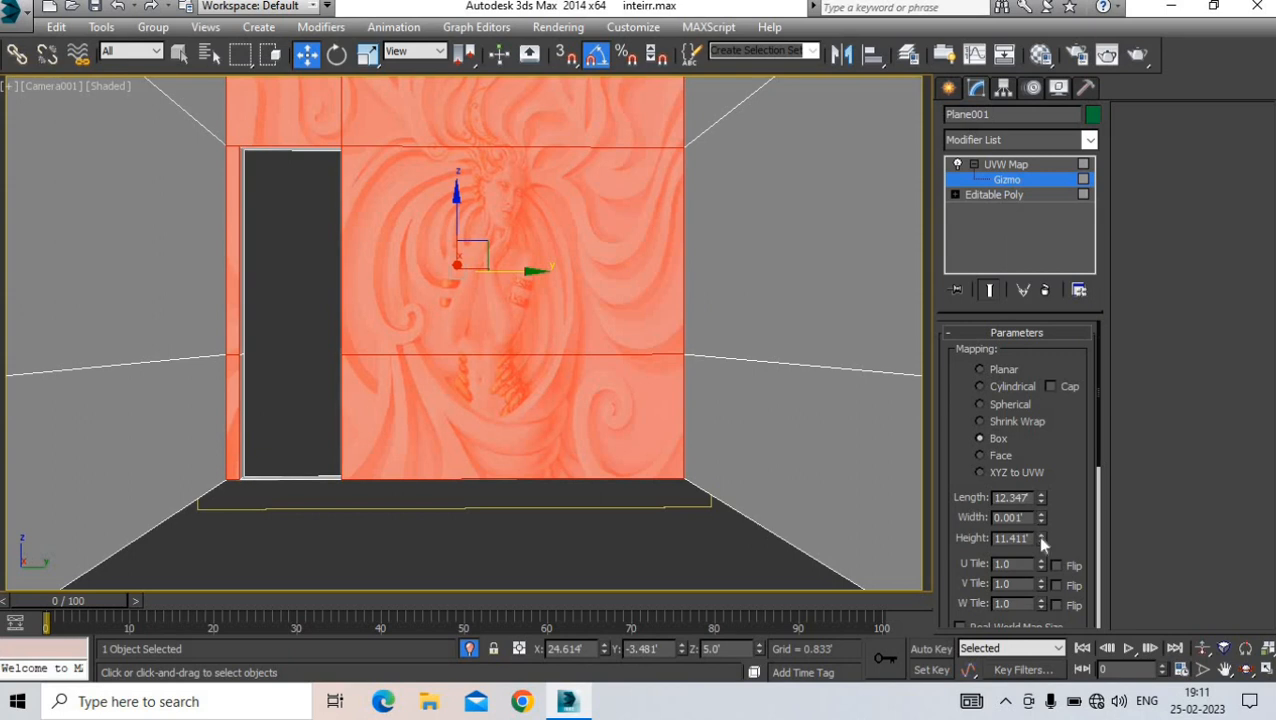
pyautogui.click(1041, 542)
pyautogui.moveTo(1041, 497); pyautogui.dragTo(1036, 472)
pyautogui.click(947, 92)
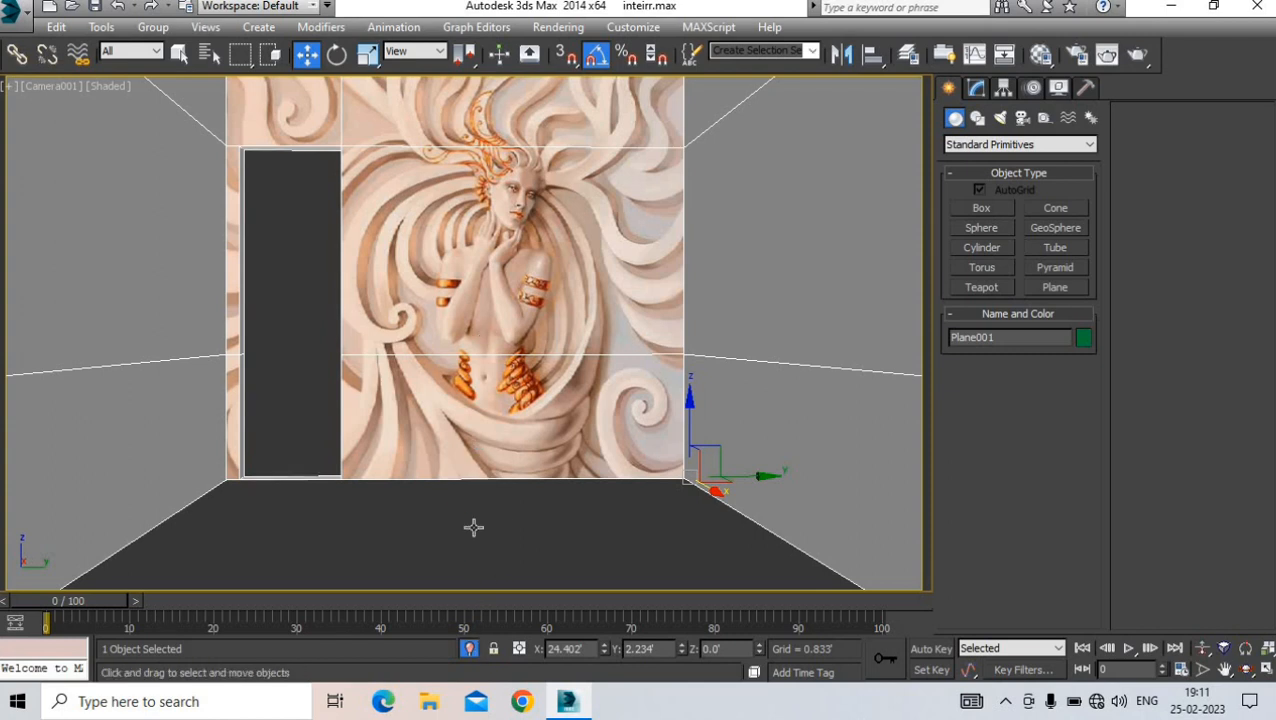
pyautogui.hotkey('alt', 'q')
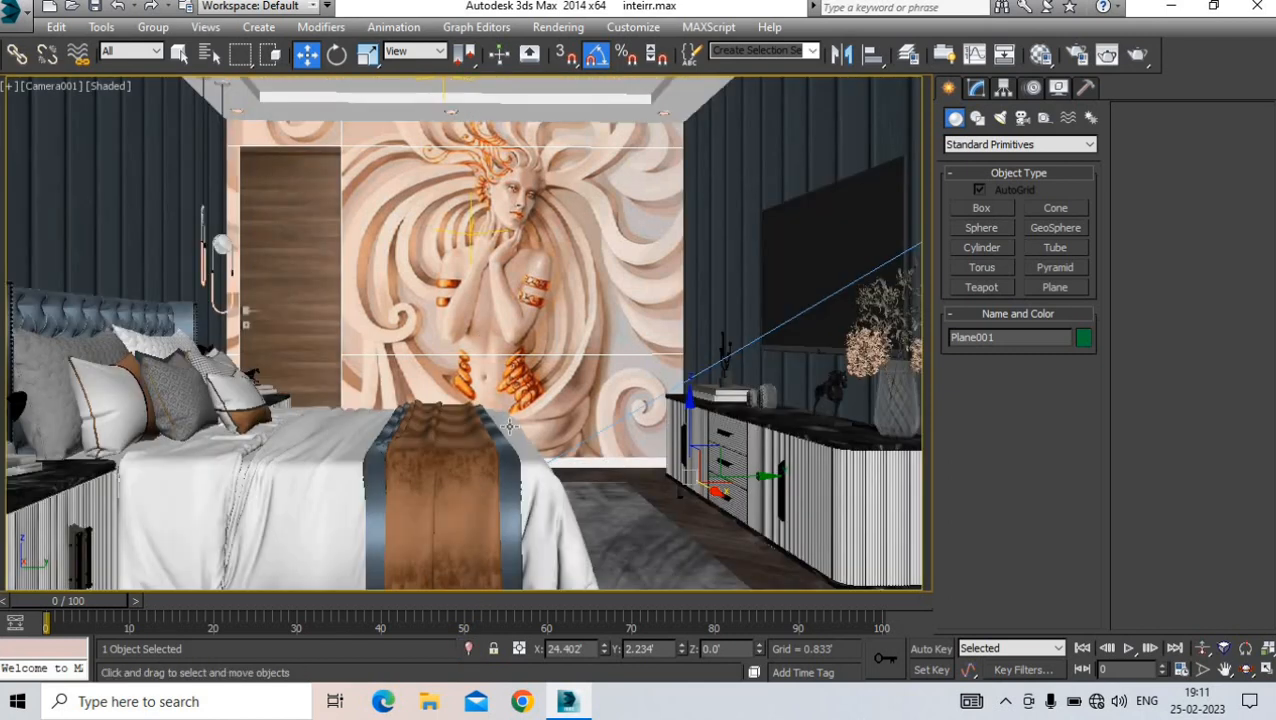
pyautogui.click(1070, 56)
pyautogui.click(883, 125)
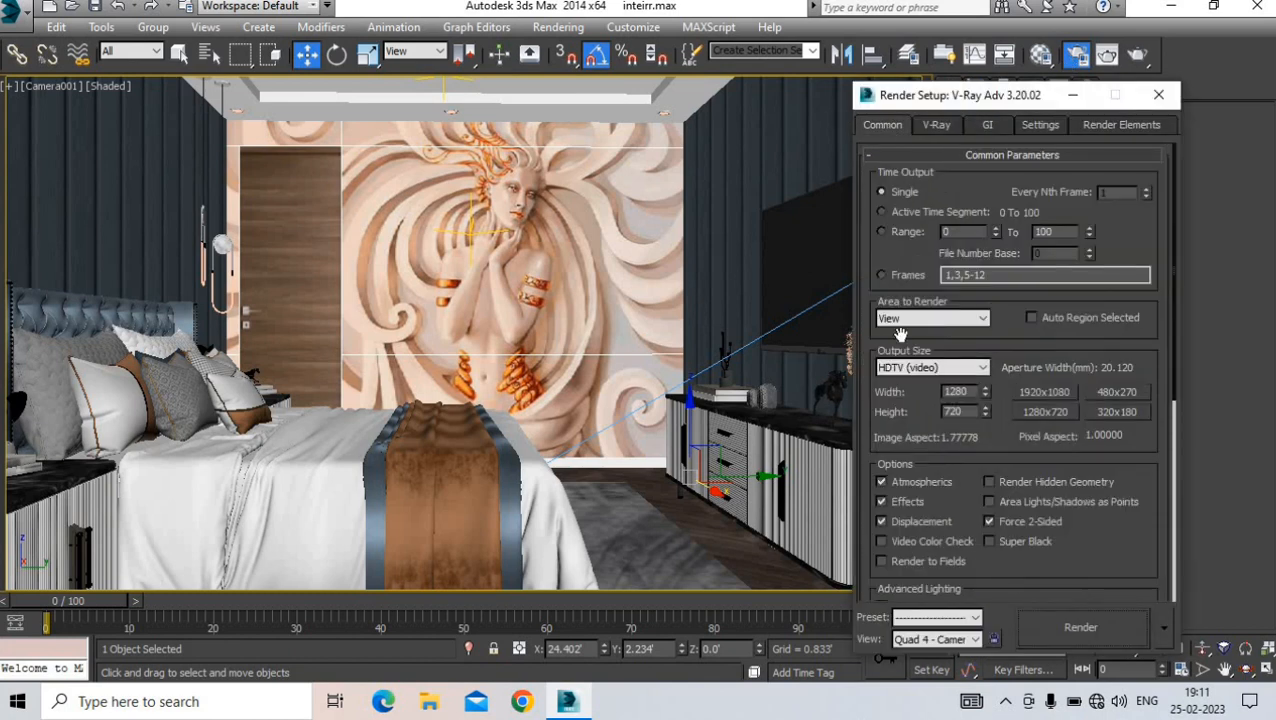
pyautogui.click(1158, 96)
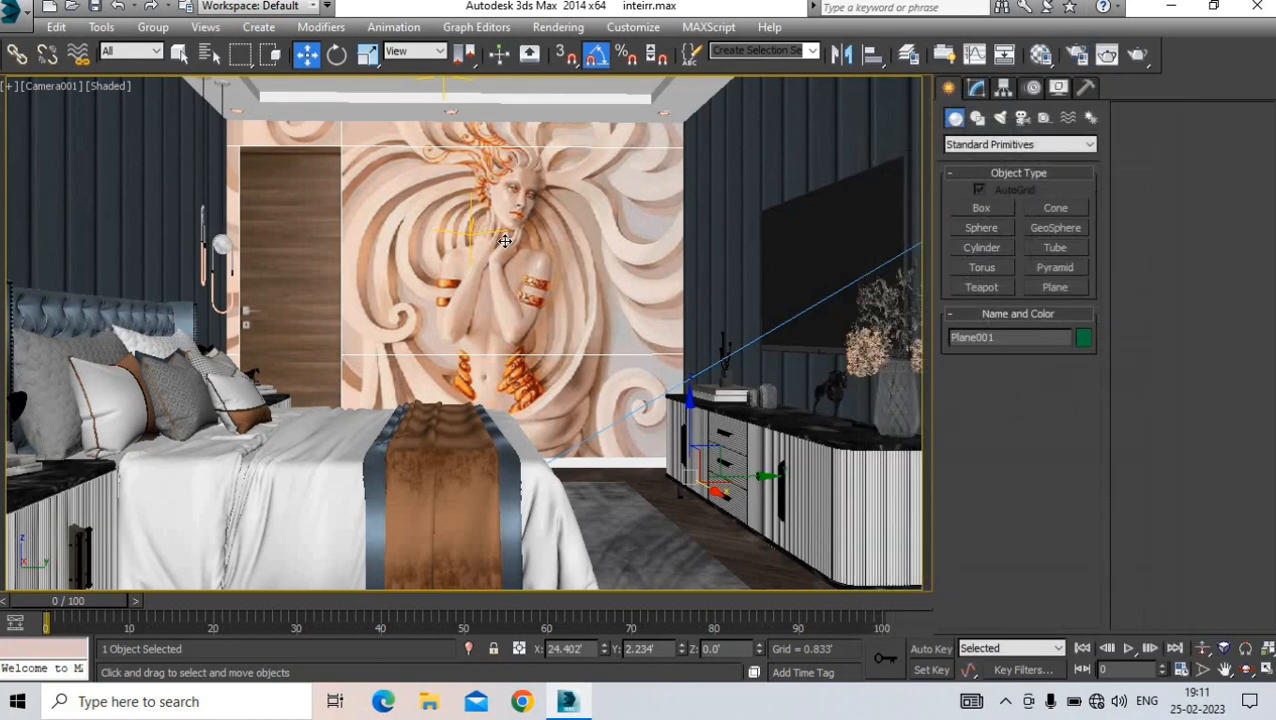
# - Select the room camera, set its lens to 14.345 mm, and orbit it to reframe the bedroom
pyautogui.click(50, 87)
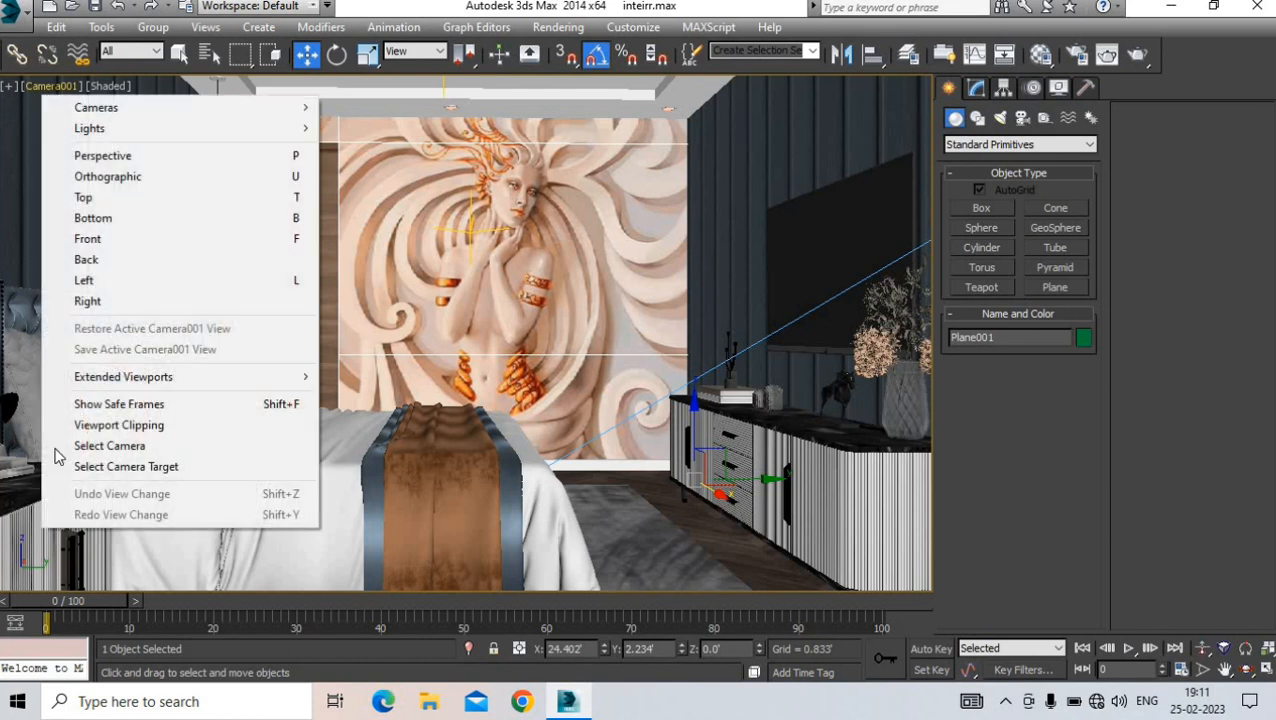
pyautogui.click(75, 447)
pyautogui.click(976, 88)
pyautogui.click(1057, 360)
pyautogui.click(1057, 360)
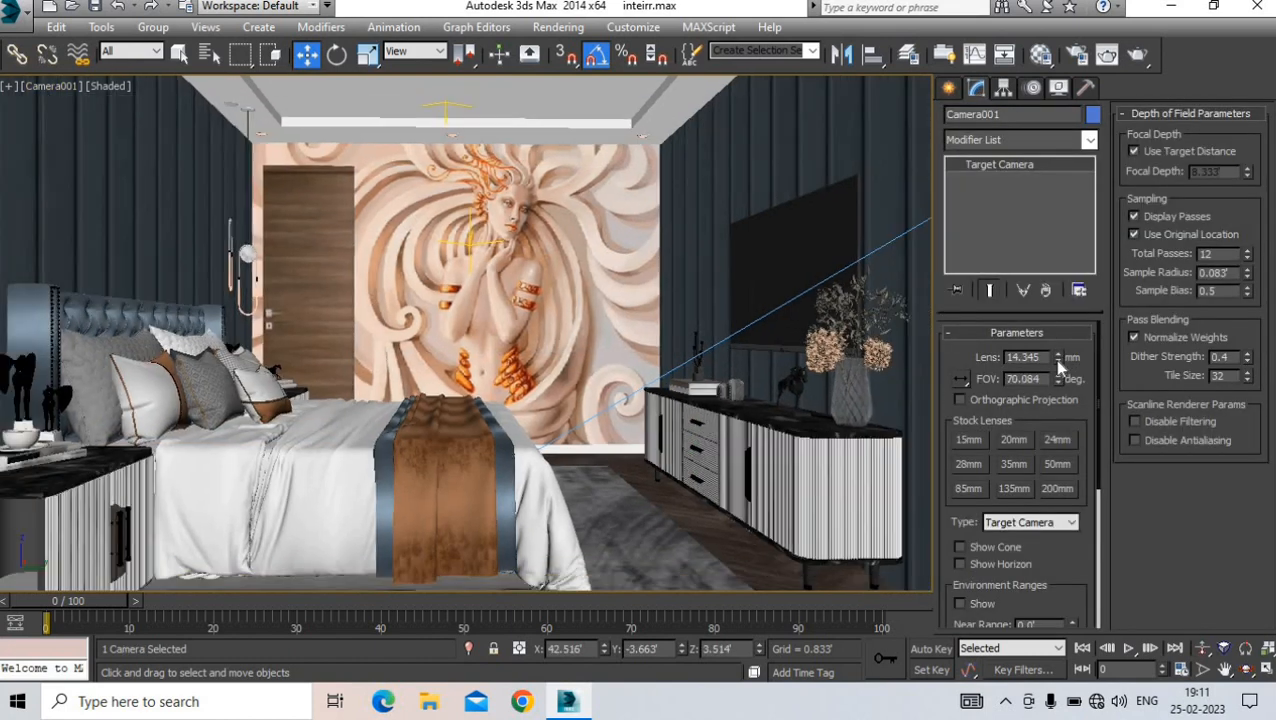
pyautogui.moveTo(674, 323); pyautogui.dragTo(684, 339, button='middle')
pyautogui.click(1245, 670)
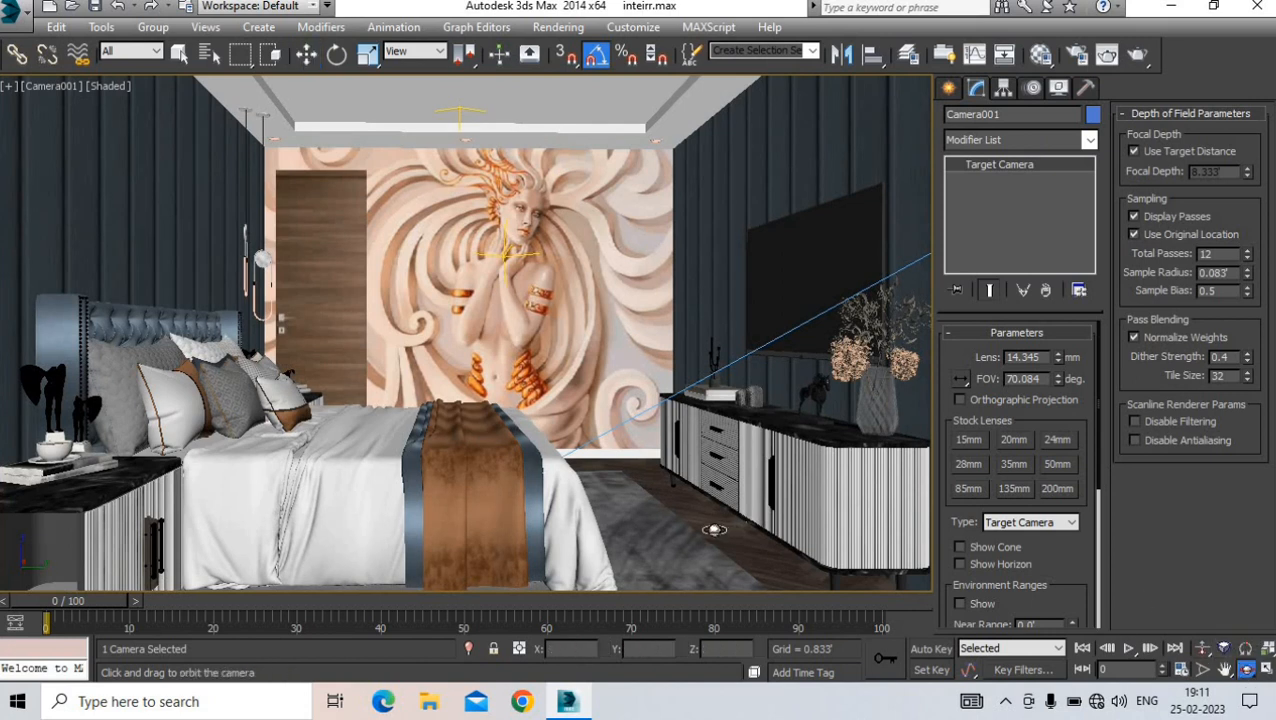
pyautogui.moveTo(717, 528); pyautogui.dragTo(667, 430)
# - Set the camera lens to 17.345 mm and raise its manual near clip past the window frames
pyautogui.moveTo(1060, 366); pyautogui.dragTo(1059, 358)
pyautogui.moveTo(1059, 530); pyautogui.dragTo(1049, 418)
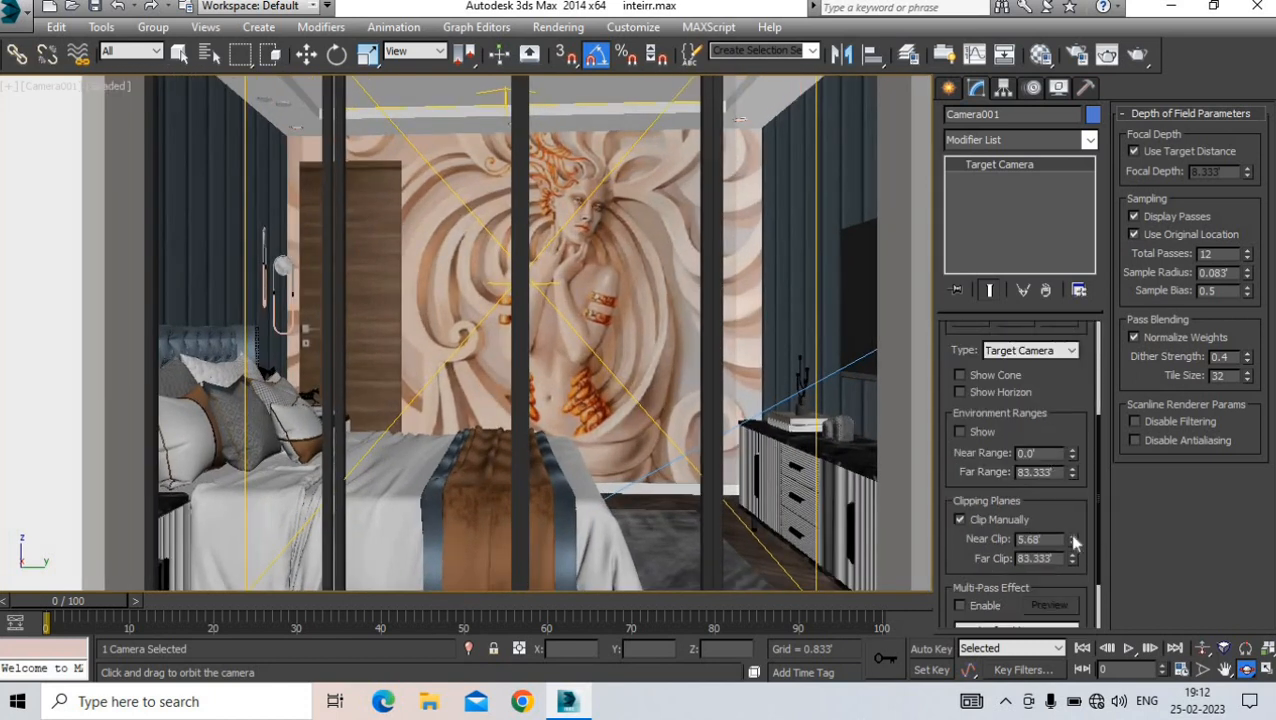
pyautogui.moveTo(1075, 541); pyautogui.dragTo(1073, 524)
pyautogui.moveTo(552, 440); pyautogui.dragTo(548, 442)
pyautogui.scroll(4, 1060, 370)
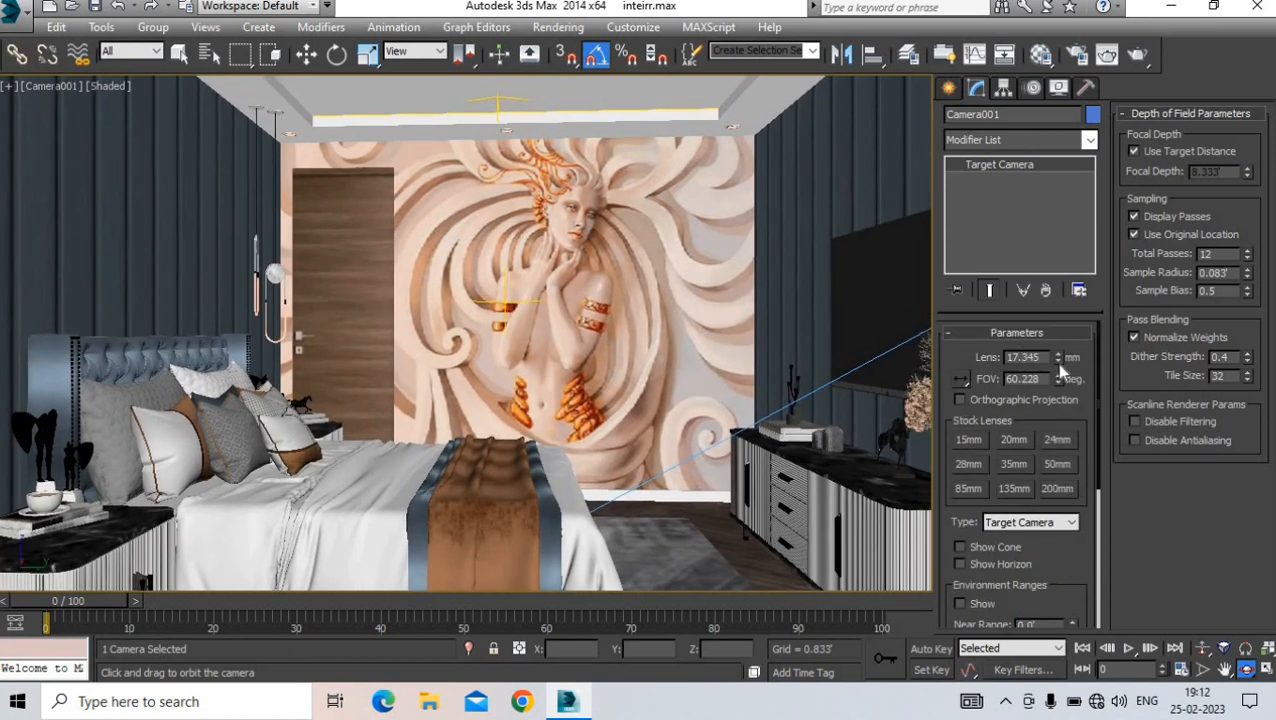
# - Set the camera lens to 16.345 mm, shift the framing slightly, and return to the Move tool
pyautogui.click(1058, 361)
pyautogui.moveTo(705, 372); pyautogui.dragTo(674, 336, button='middle')
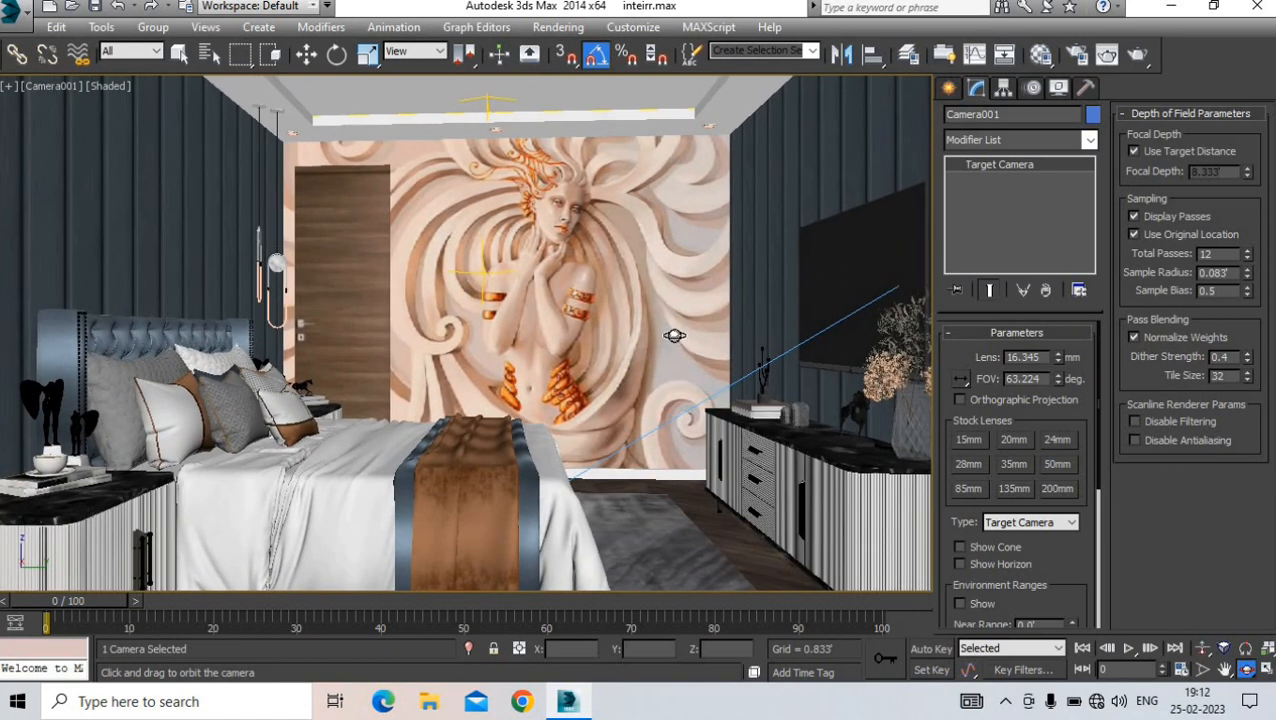
pyautogui.click(948, 88)
pyautogui.click(306, 55)
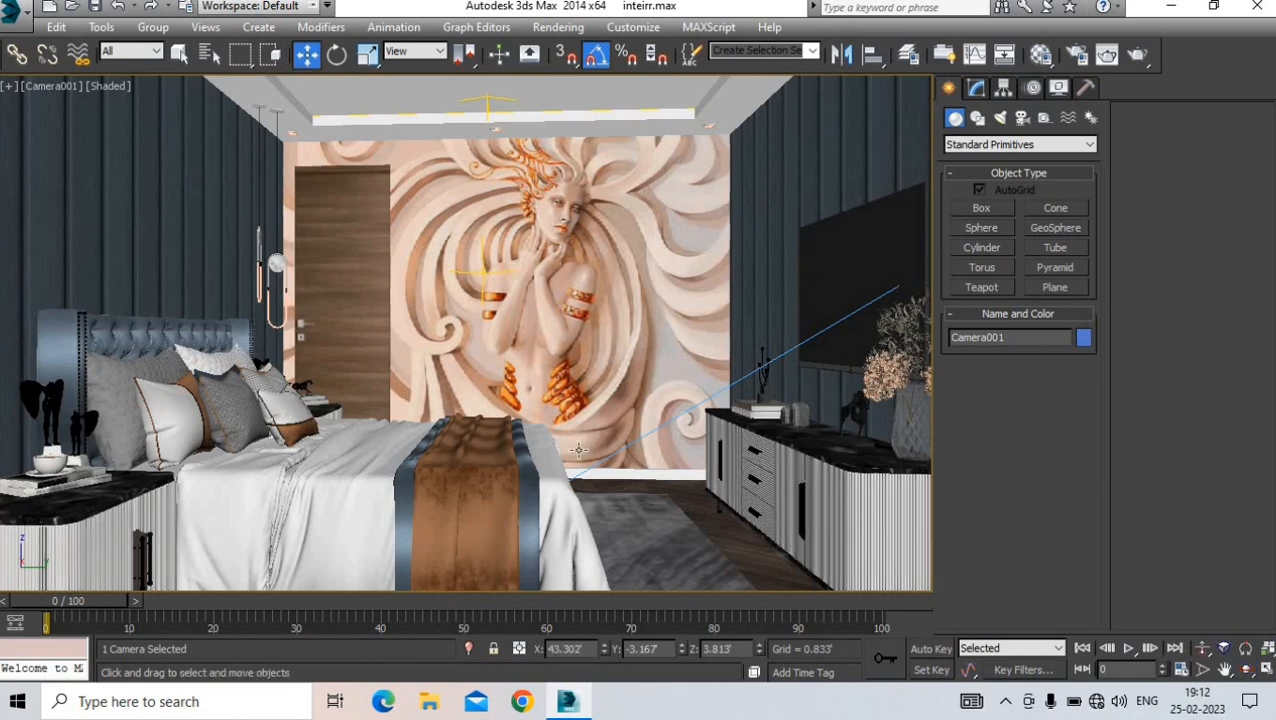
pyautogui.click(629, 499)
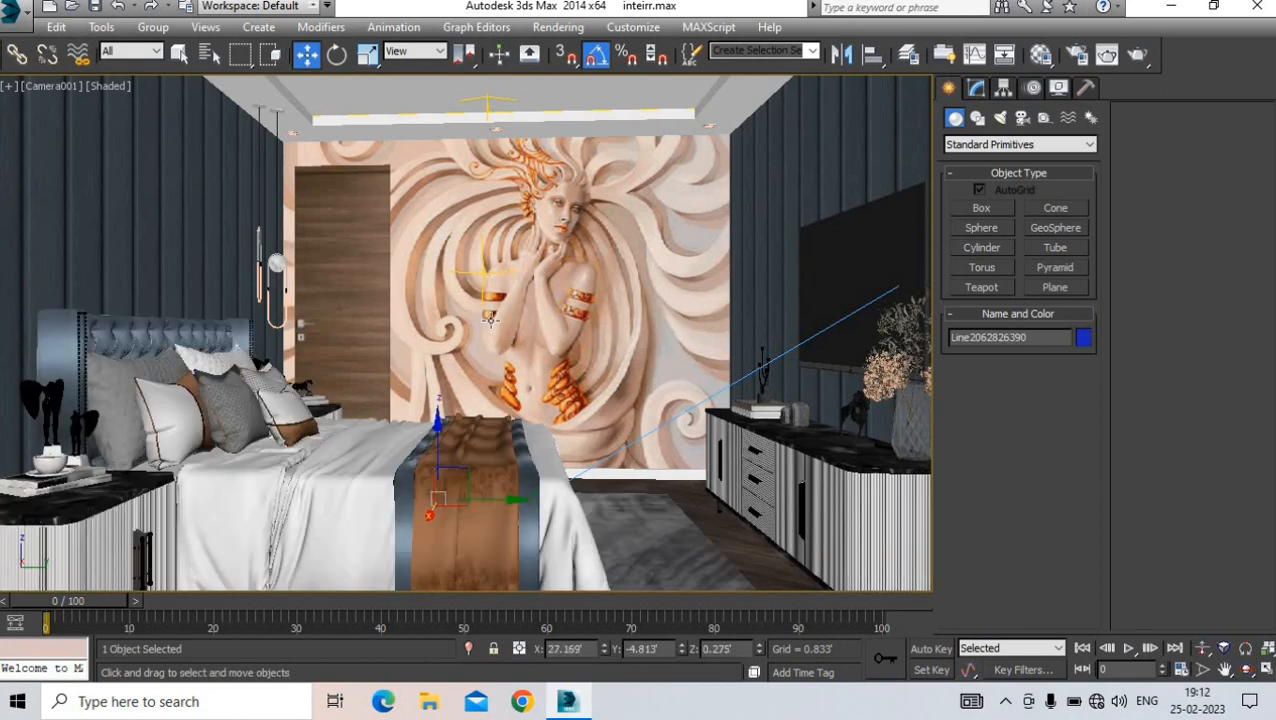
# - Run a test render of the Camera001 view, cancel it during the light cache, and close the render and message windows
pyautogui.click(1149, 61)
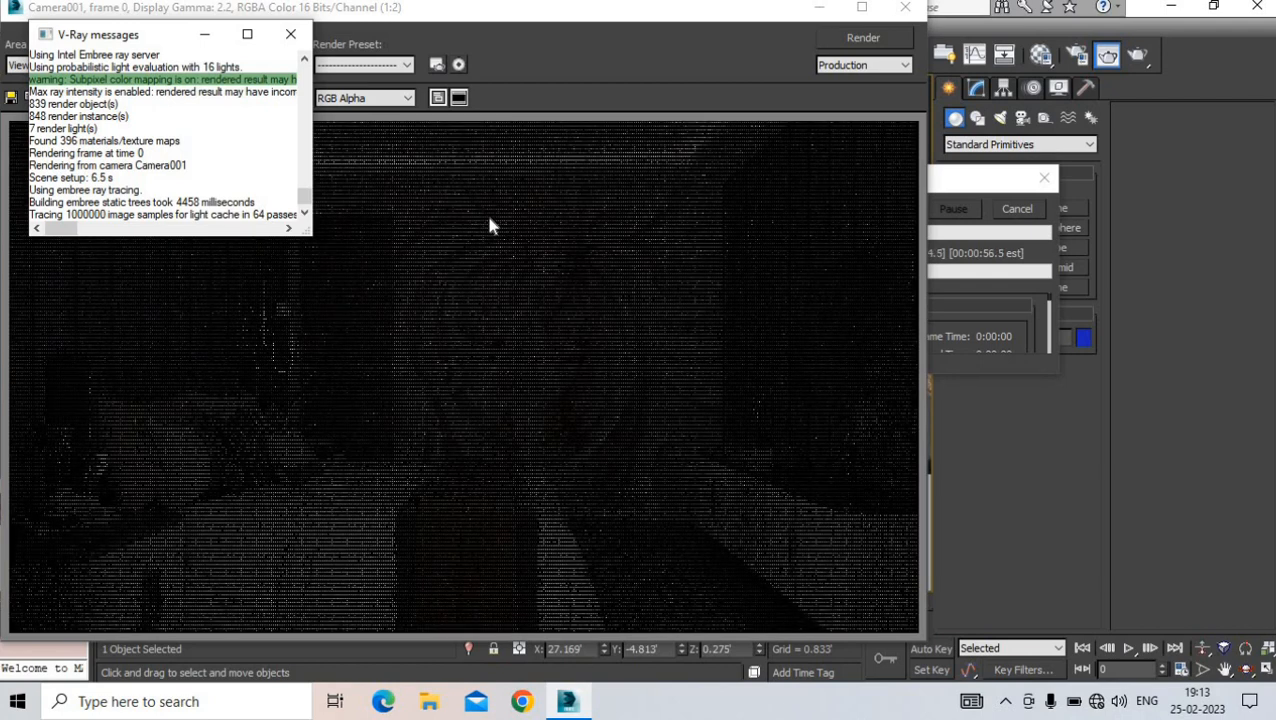
pyautogui.click(291, 35)
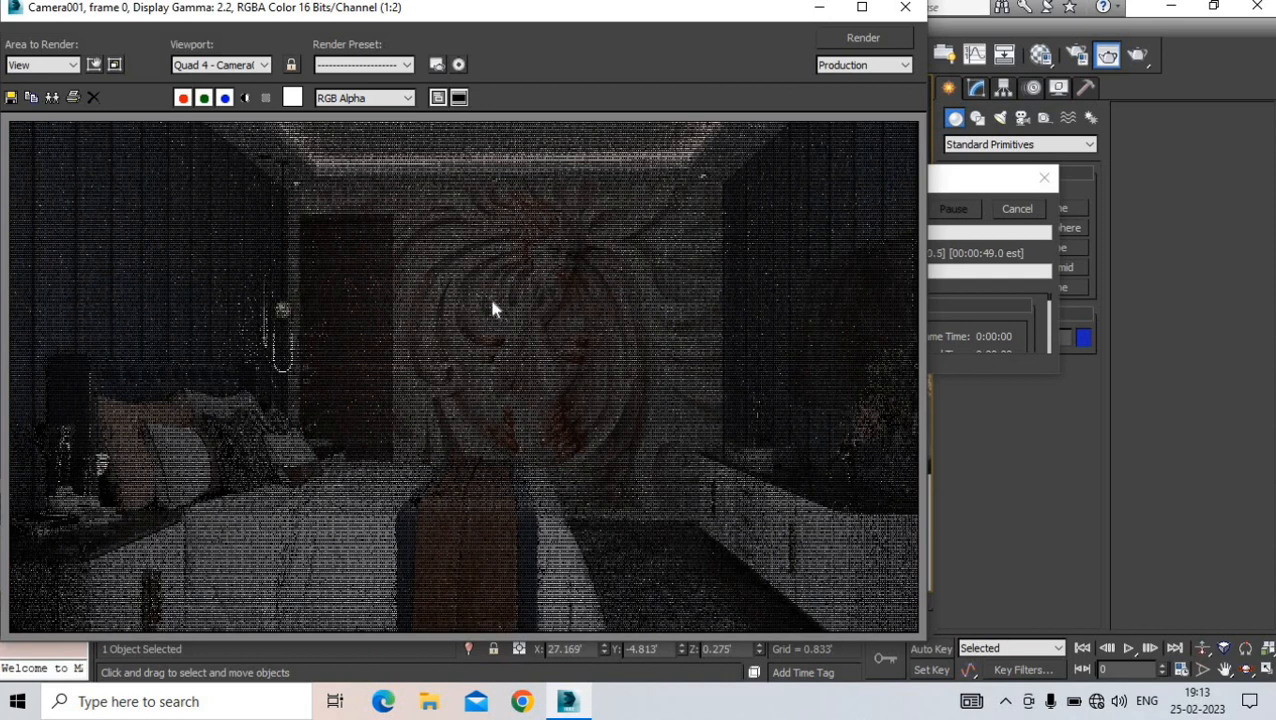
pyautogui.click(996, 186)
pyautogui.moveTo(919, 180); pyautogui.dragTo(1017, 216)
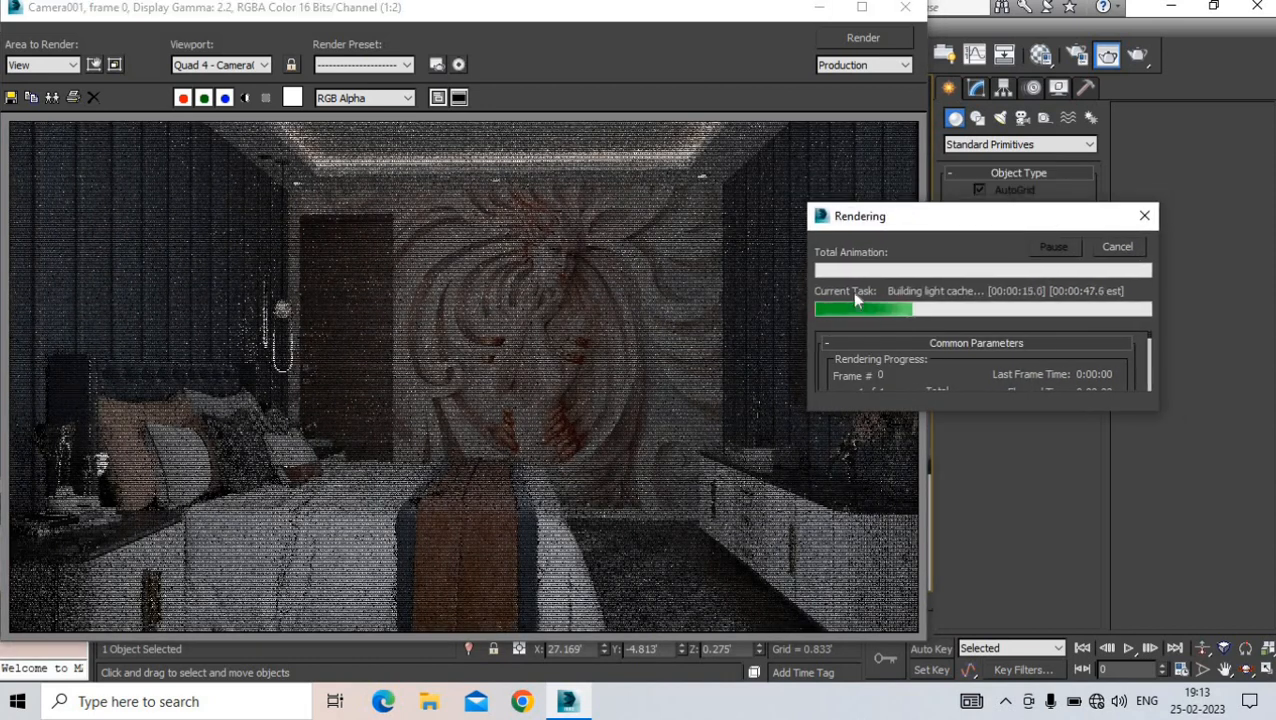
pyautogui.click(1100, 250)
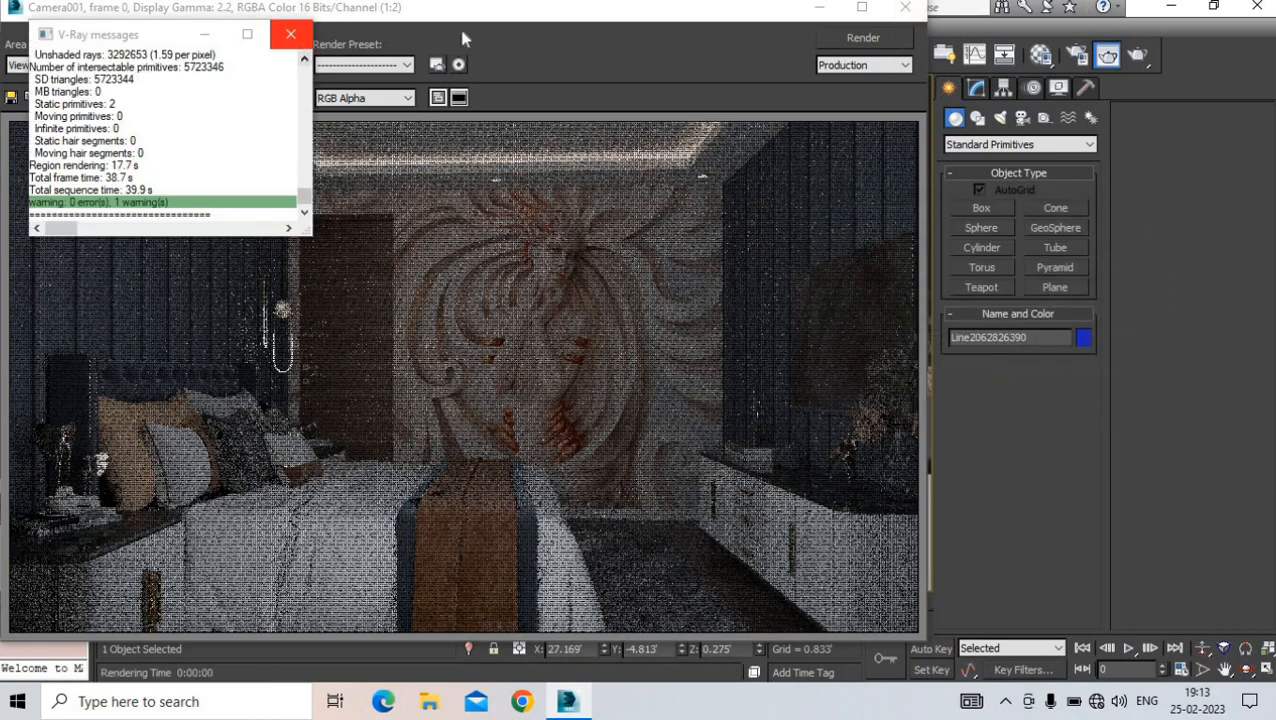
pyautogui.click(905, 7)
pyautogui.click(291, 36)
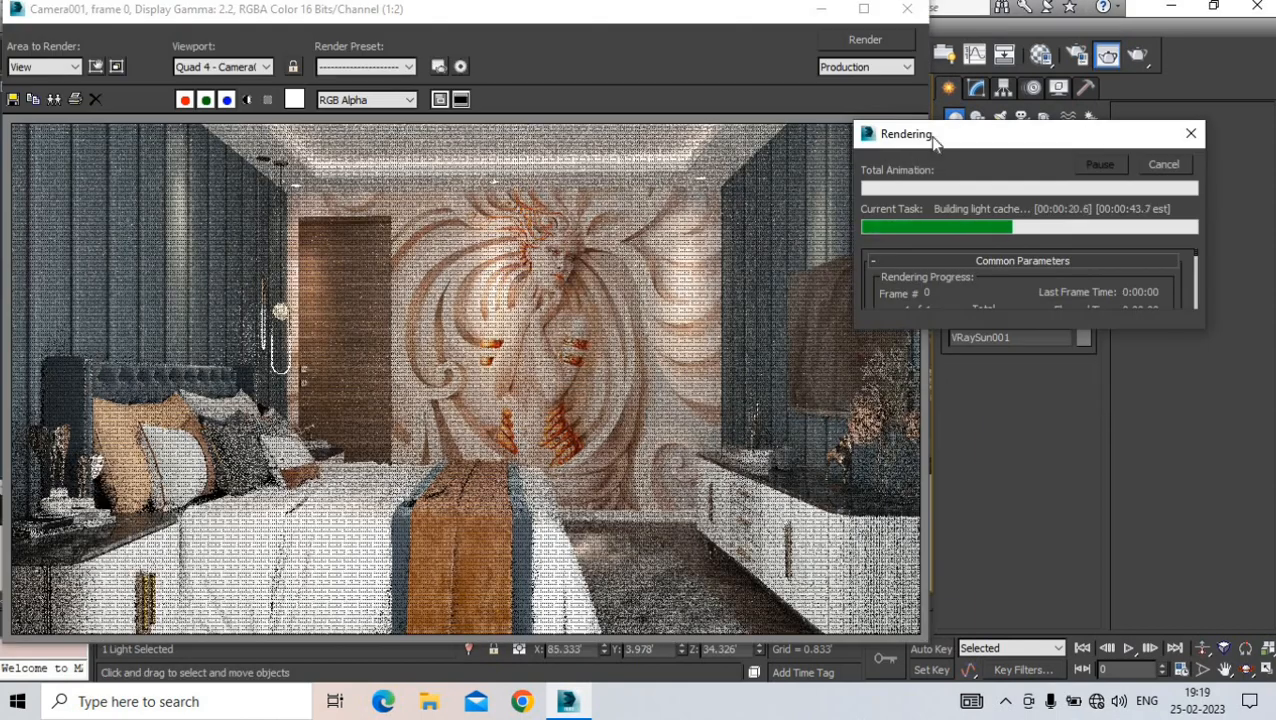
# - Check the final Camera001 render, examining the mural up close and viewing the whole frame in a maximized render window
pyautogui.moveTo(955, 145); pyautogui.dragTo(938, 187)
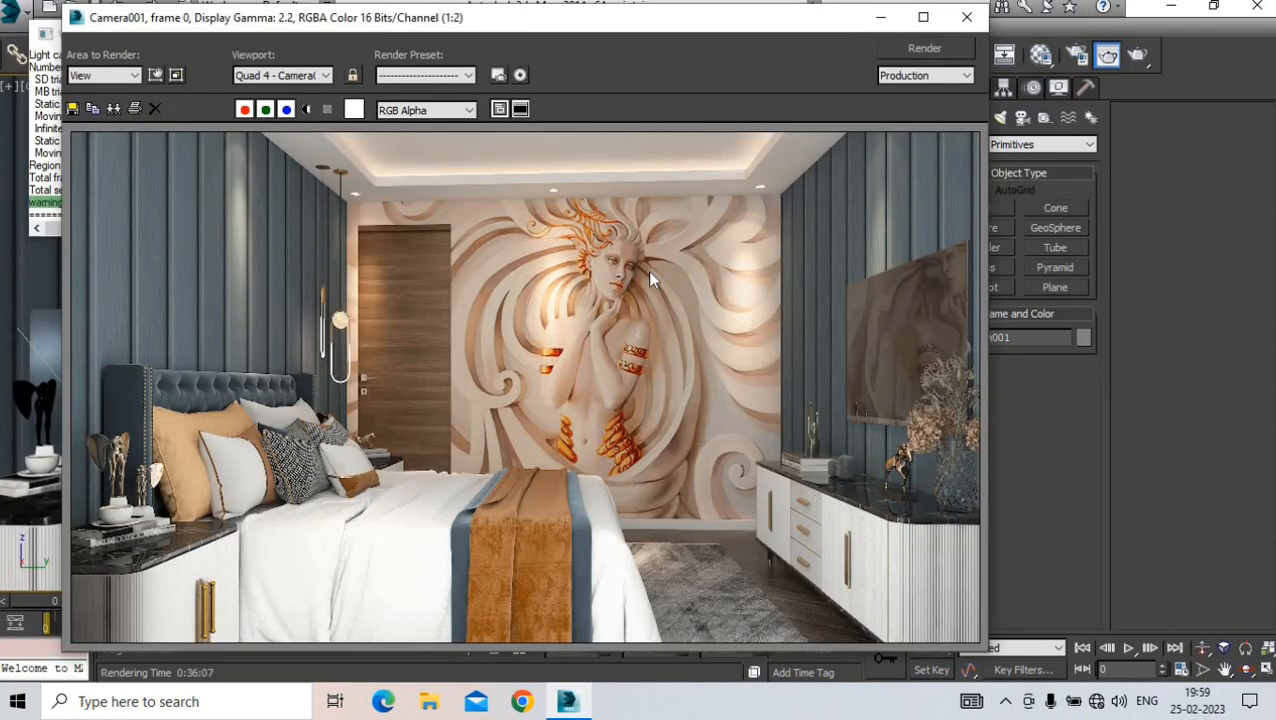
pyautogui.scroll(2, 645, 240)
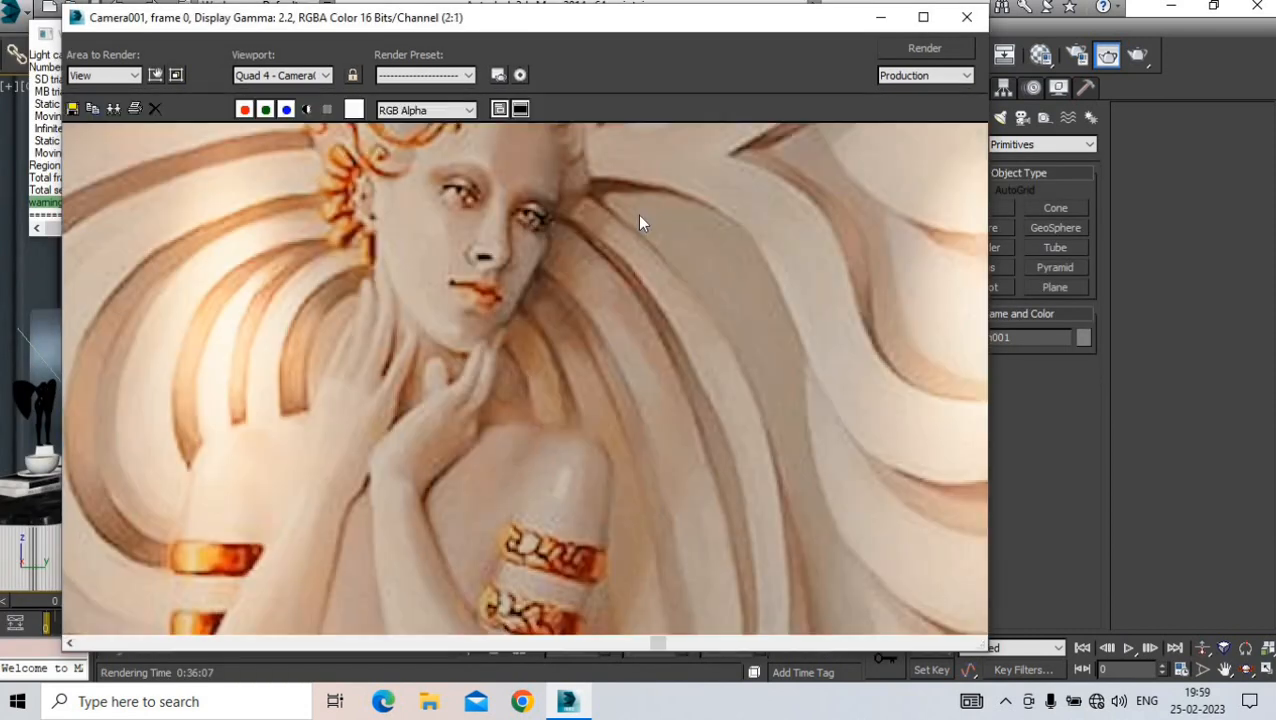
pyautogui.scroll(-2, 640, 215)
pyautogui.click(922, 17)
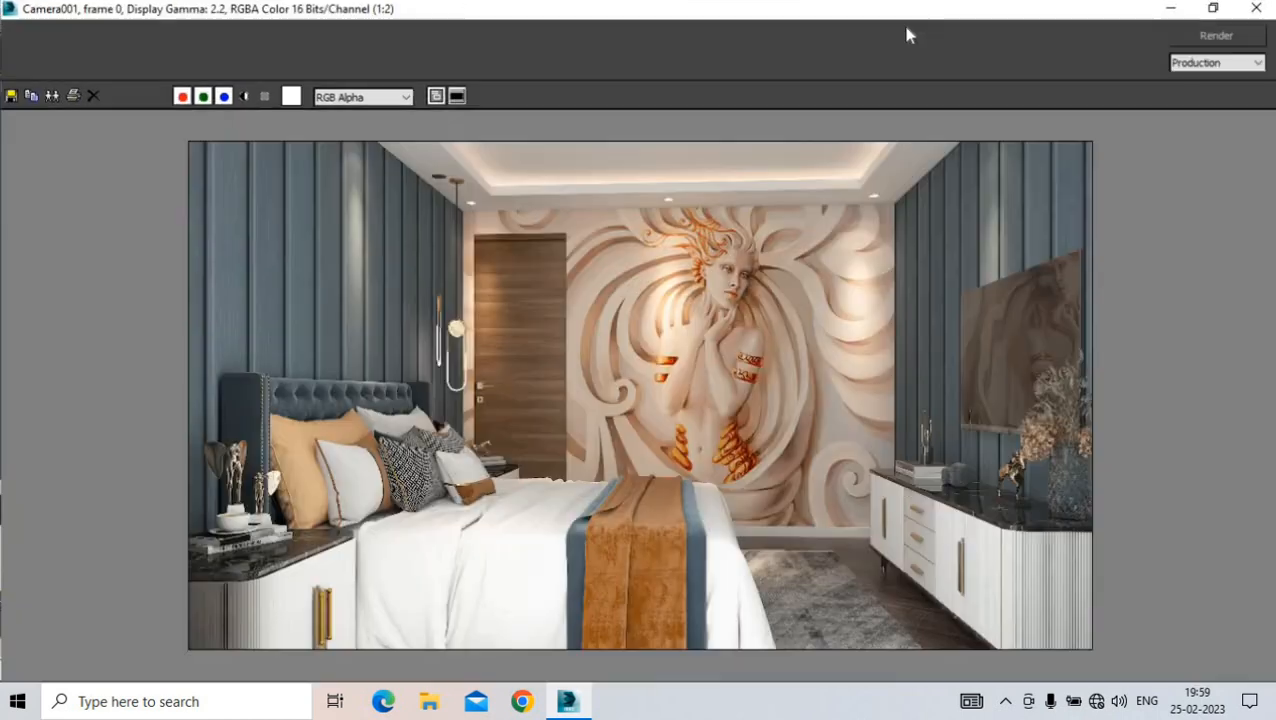
# - Save the finished render to the Desktop as a JPEG file named 98989, and close the render and message windows
pyautogui.click(5, 92)
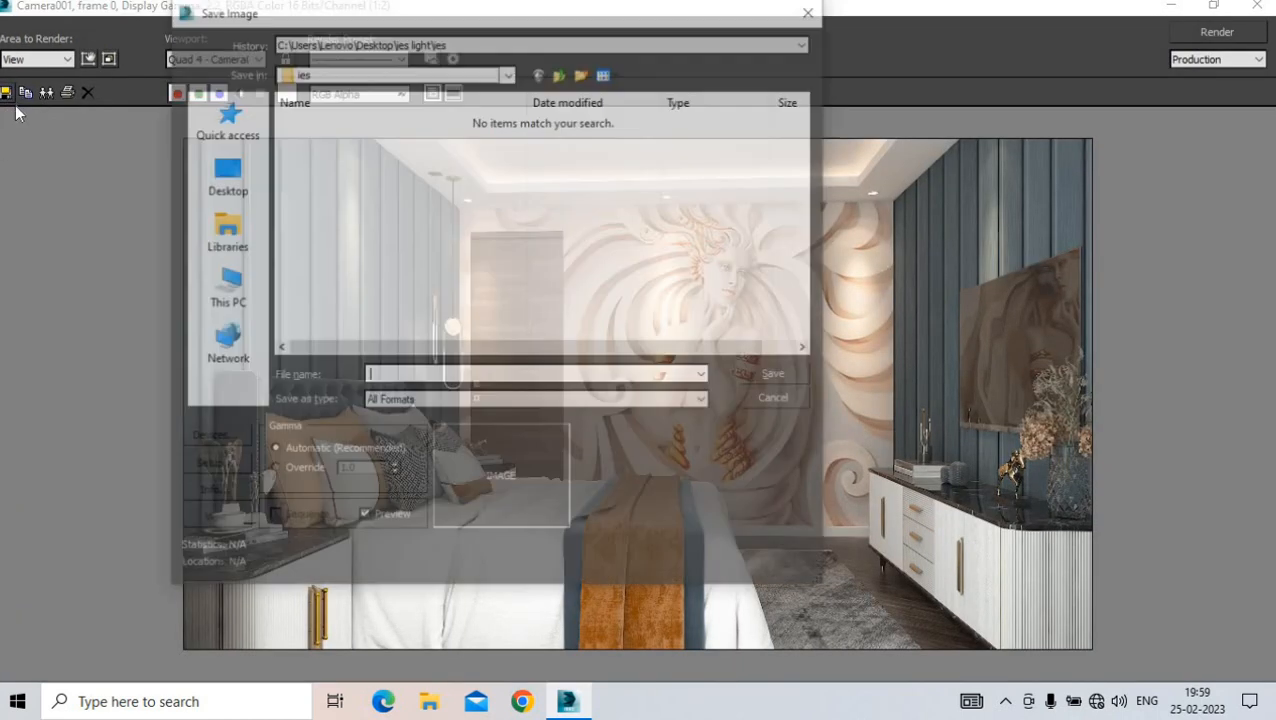
pyautogui.click(228, 190)
pyautogui.click(407, 401)
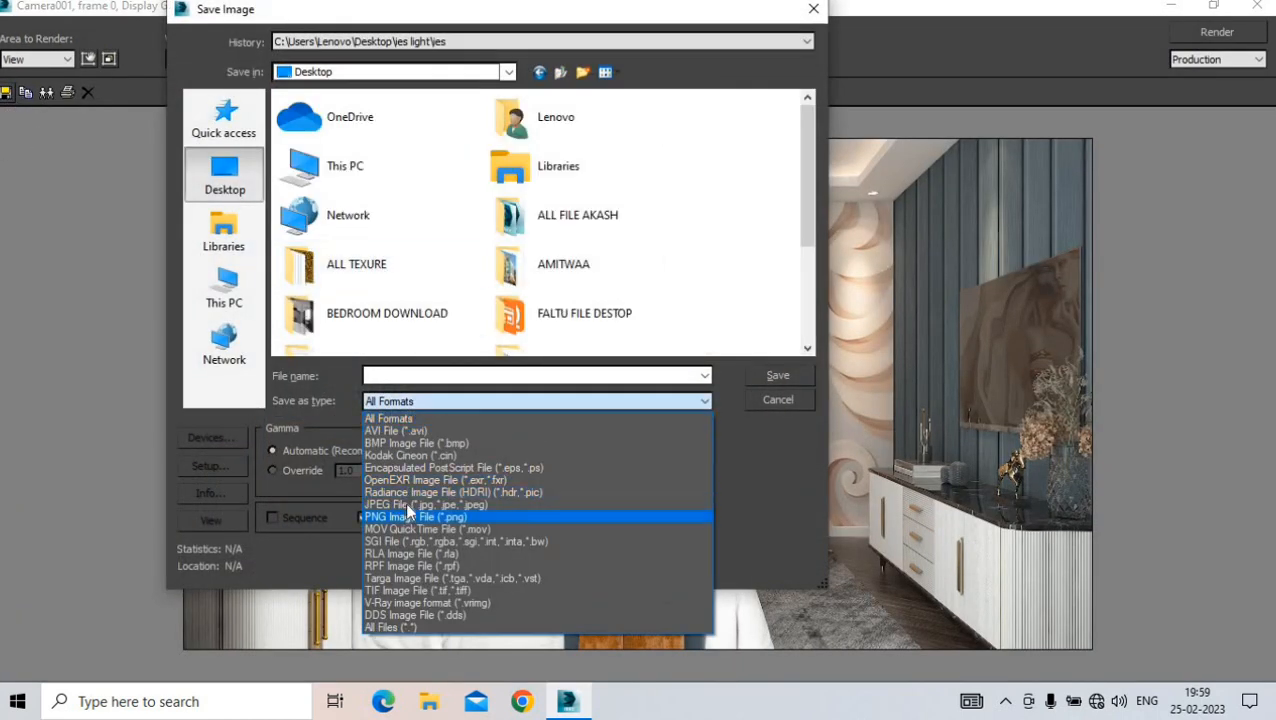
pyautogui.click(407, 504)
pyautogui.write('98989')
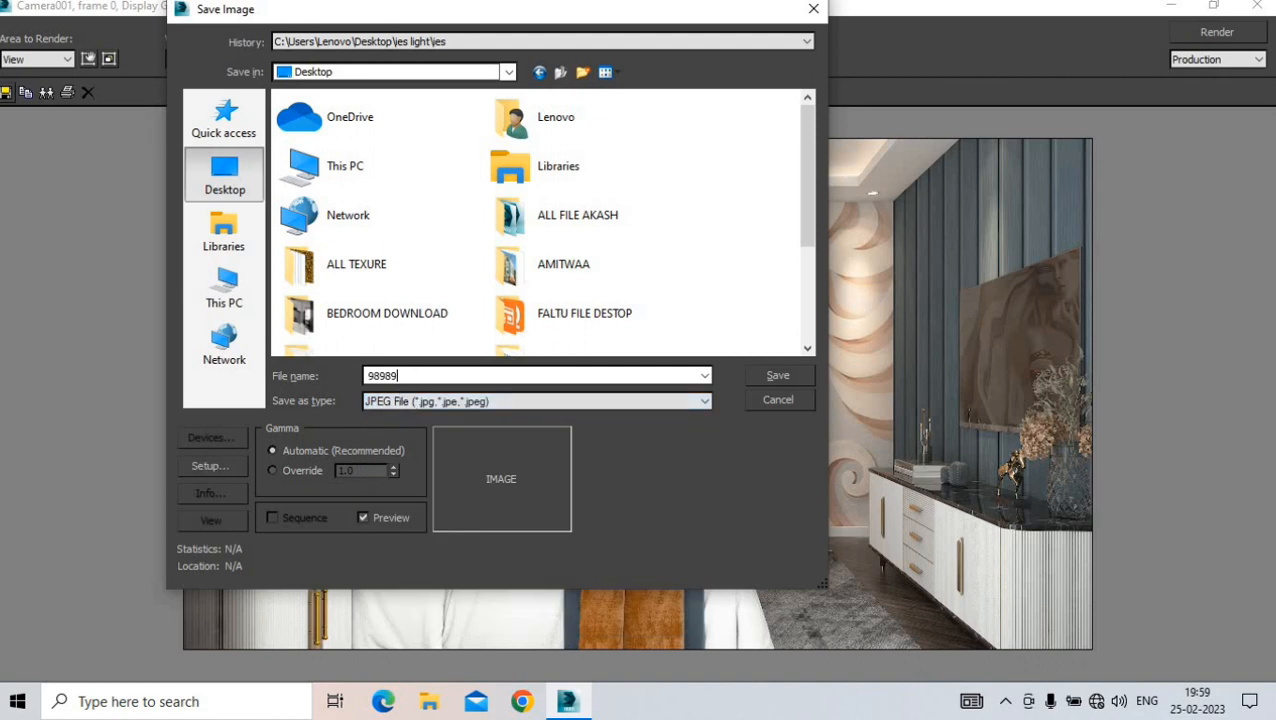
pyautogui.click(777, 376)
pyautogui.click(453, 402)
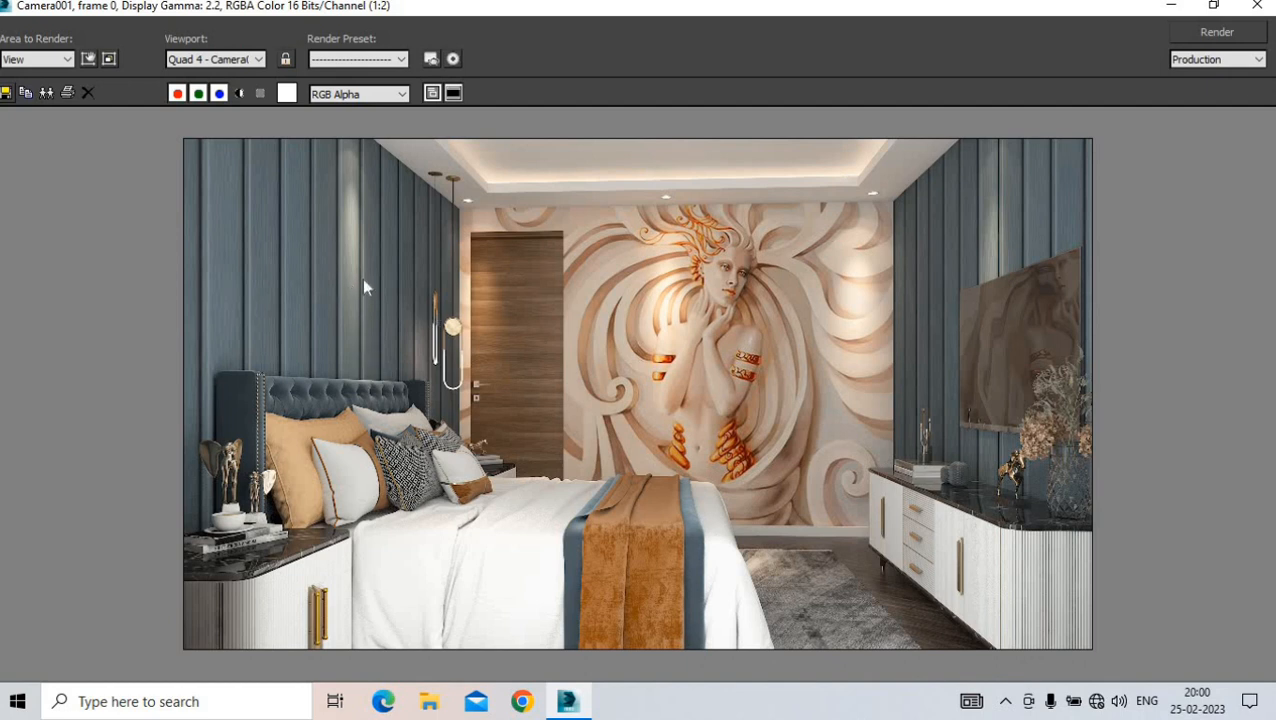
pyautogui.click(1257, 5)
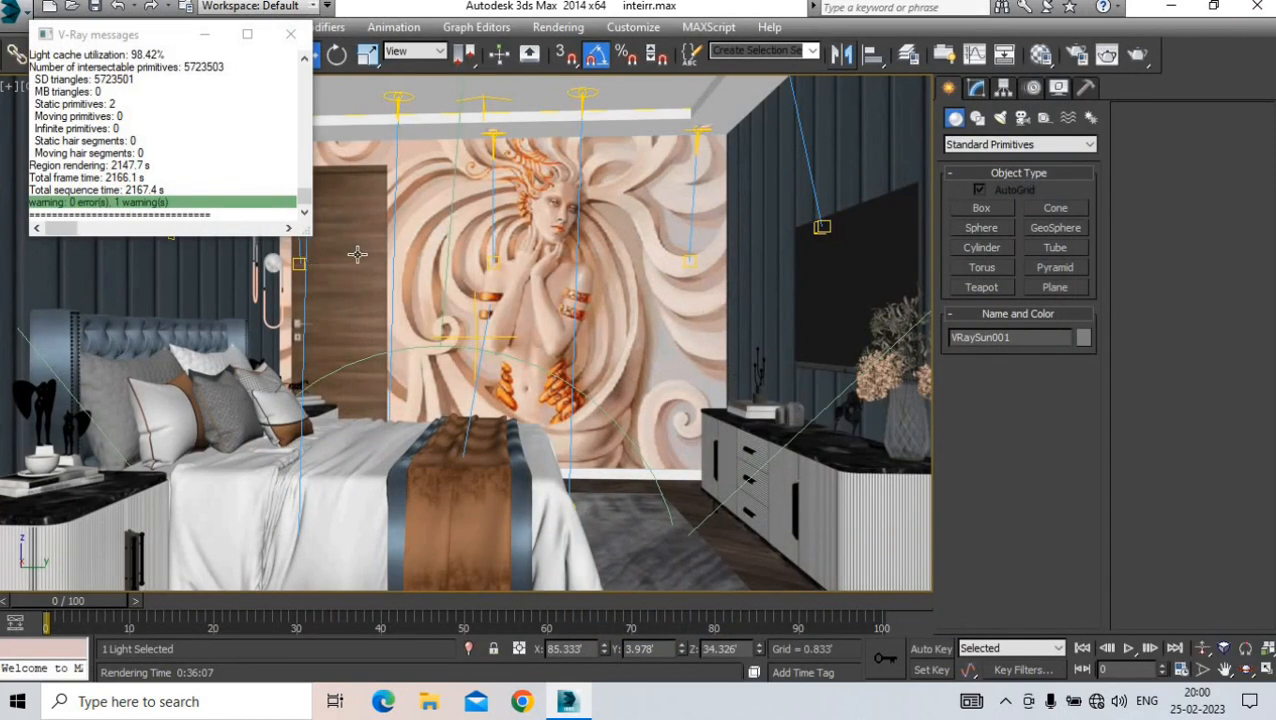
pyautogui.click(290, 34)
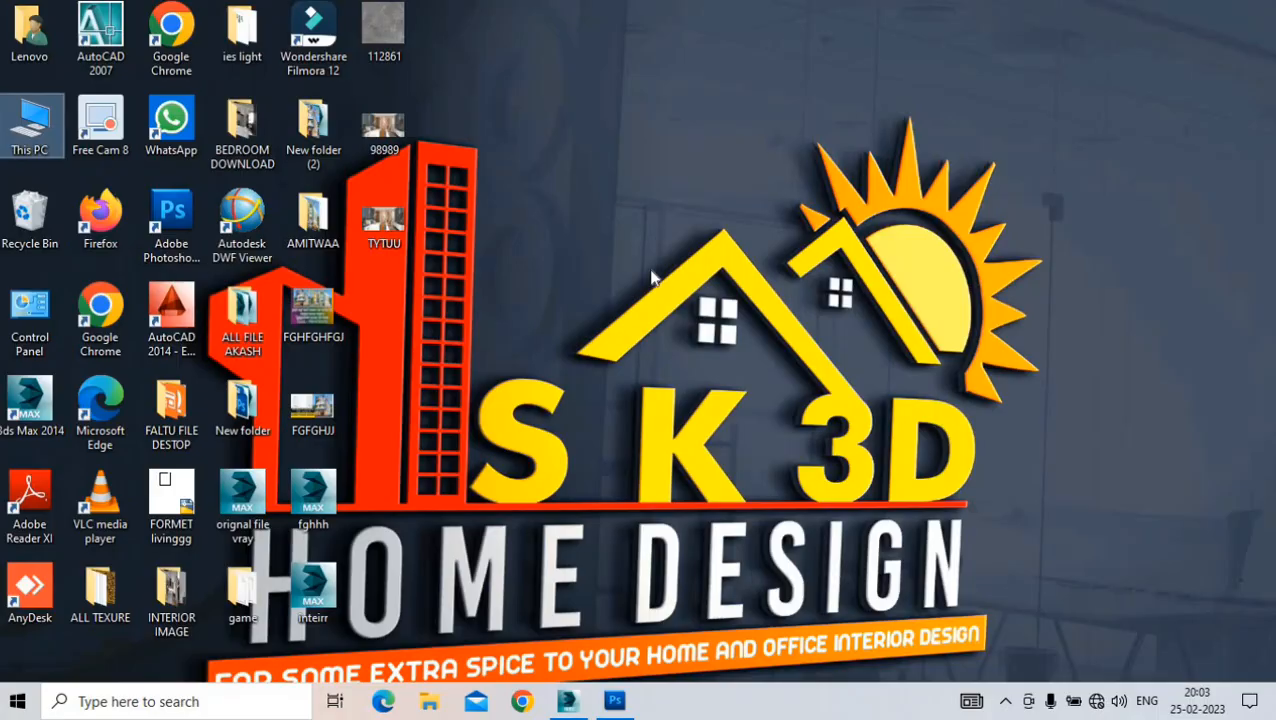
# - Refresh the Desktop, open the image TYTUU.jpg full screen in the photo viewer, and examine the mural up close
pyautogui.rightClick(646, 268)
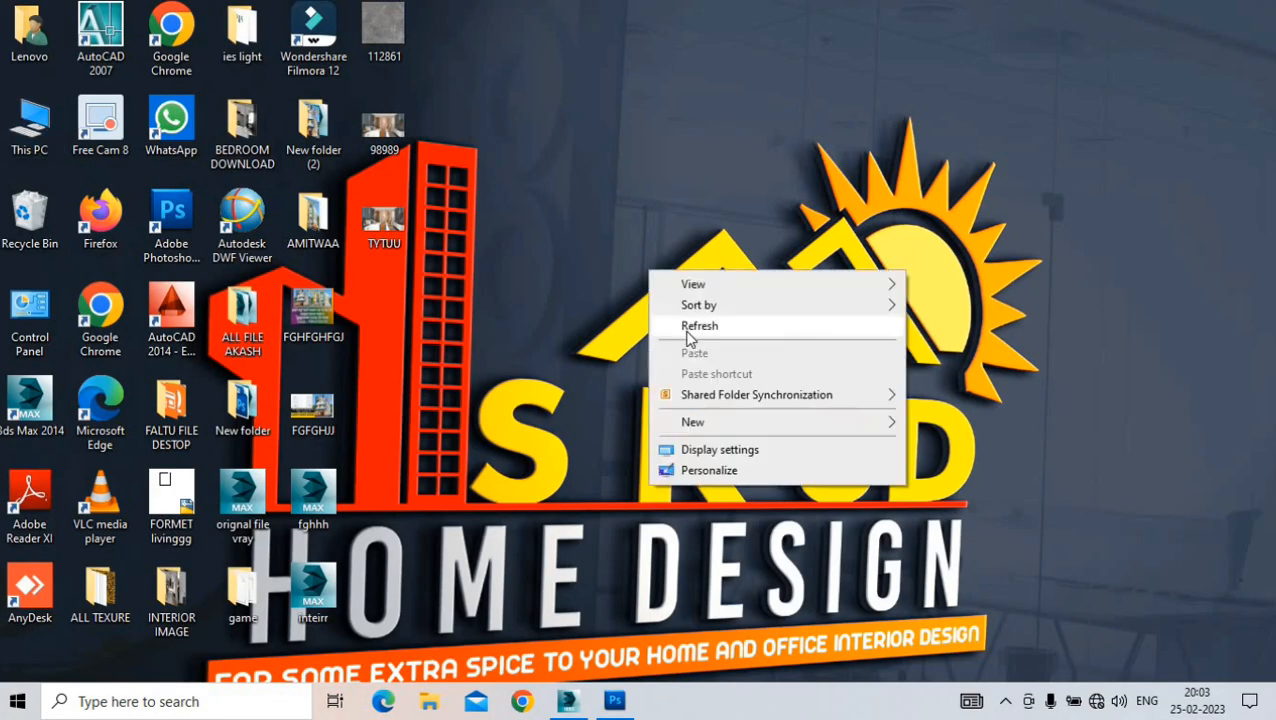
pyautogui.click(700, 324)
pyautogui.doubleClick(395, 232)
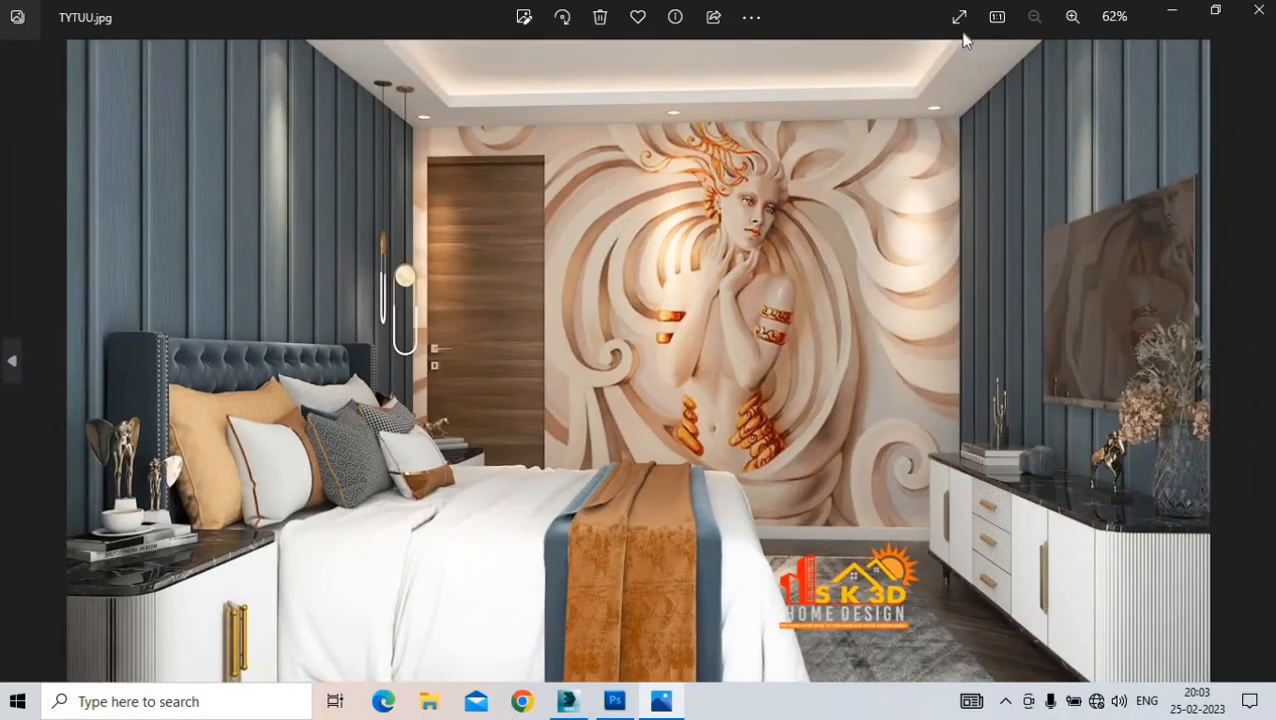
pyautogui.click(960, 19)
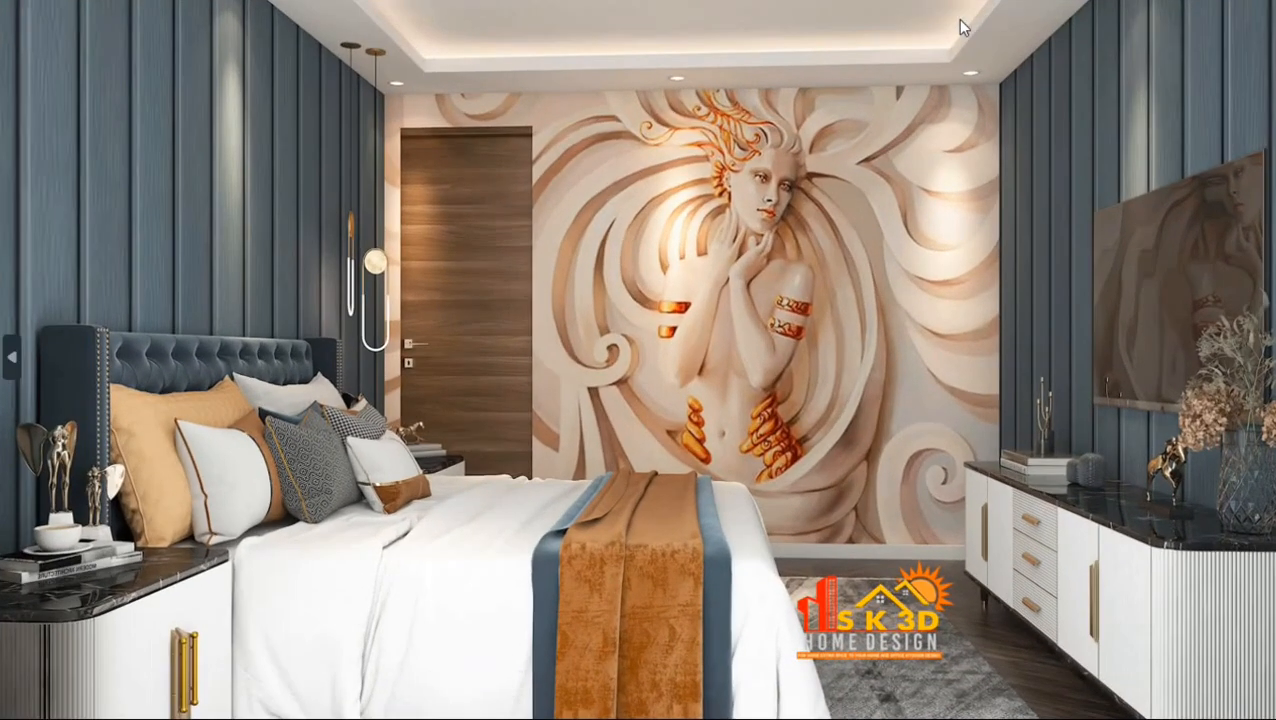
pyautogui.scroll(2, 788, 210)
pyautogui.scroll(-2, 788, 210)
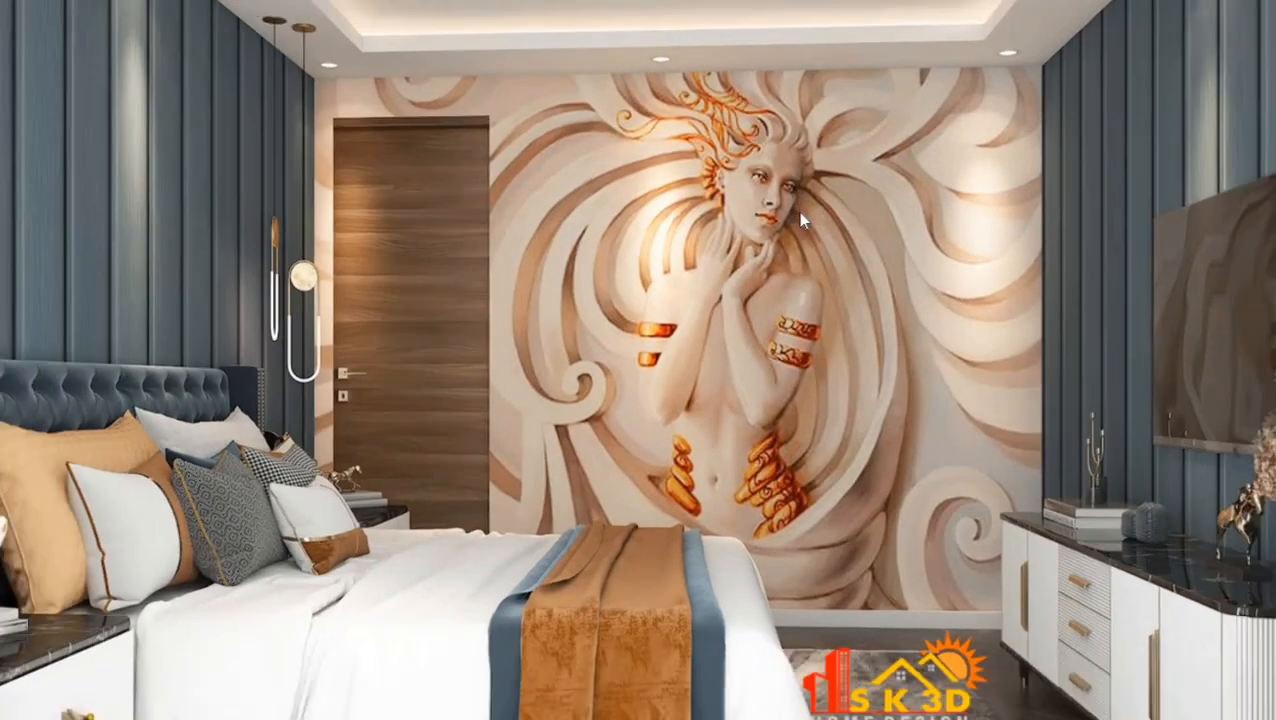